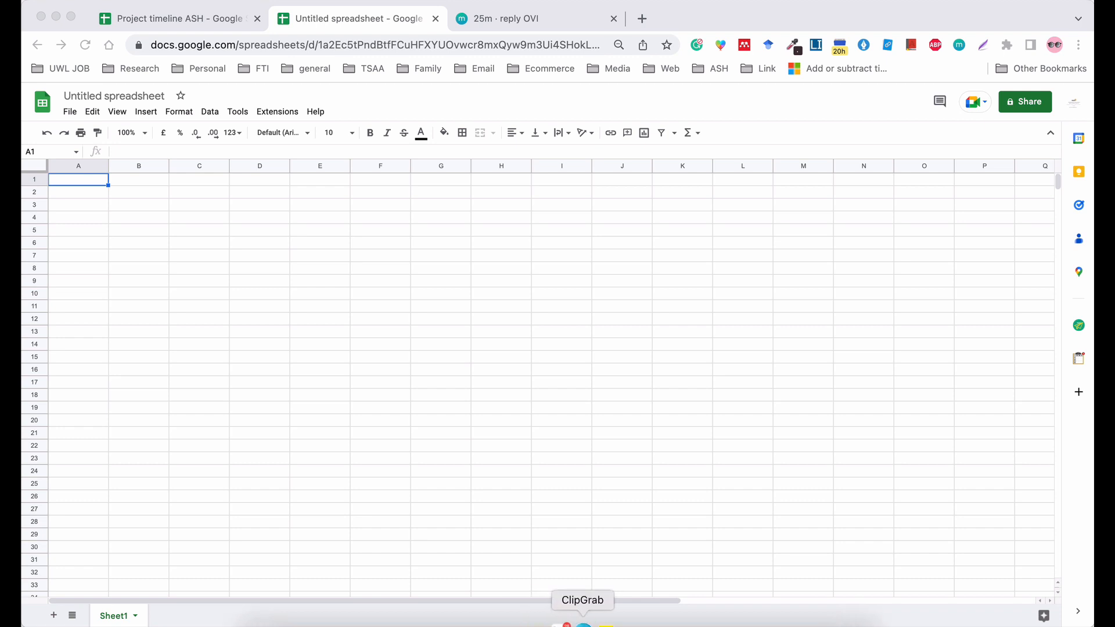
{"action": "left_click", "coordinate": [86, 185]}
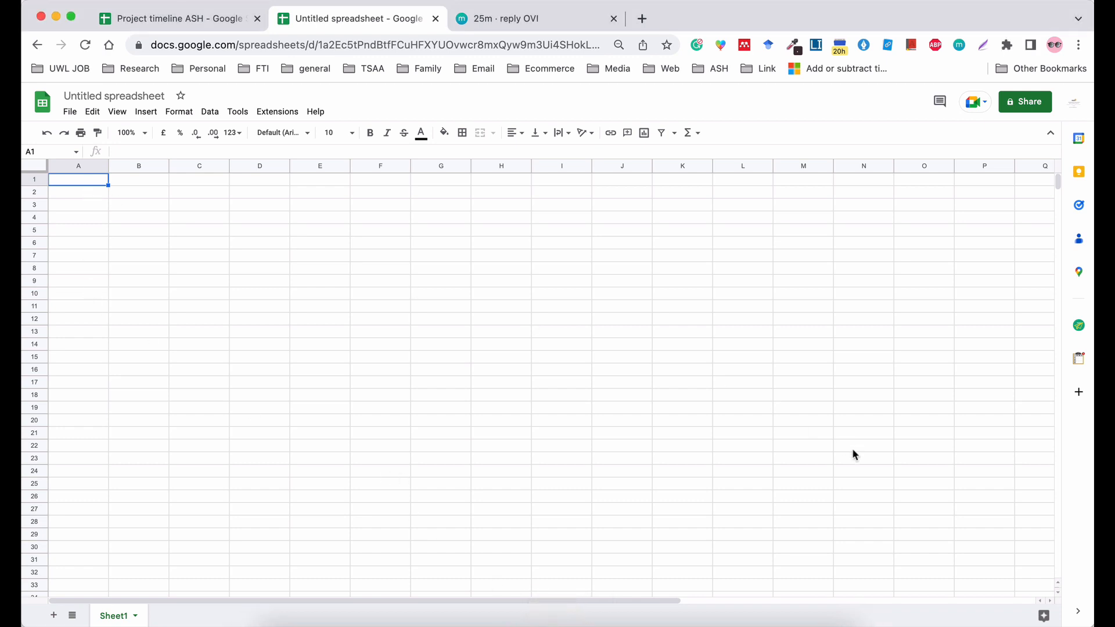
{"action": "mouse_move", "coordinate": [68, 182]}
{"action": "left_mouse_down"}
{"action": "mouse_move", "coordinate": [690, 281]}
{"action": "mouse_move", "coordinate": [792, 422]}
{"action": "left_mouse_up"}
{"action": "left_click", "coordinate": [681, 458]}
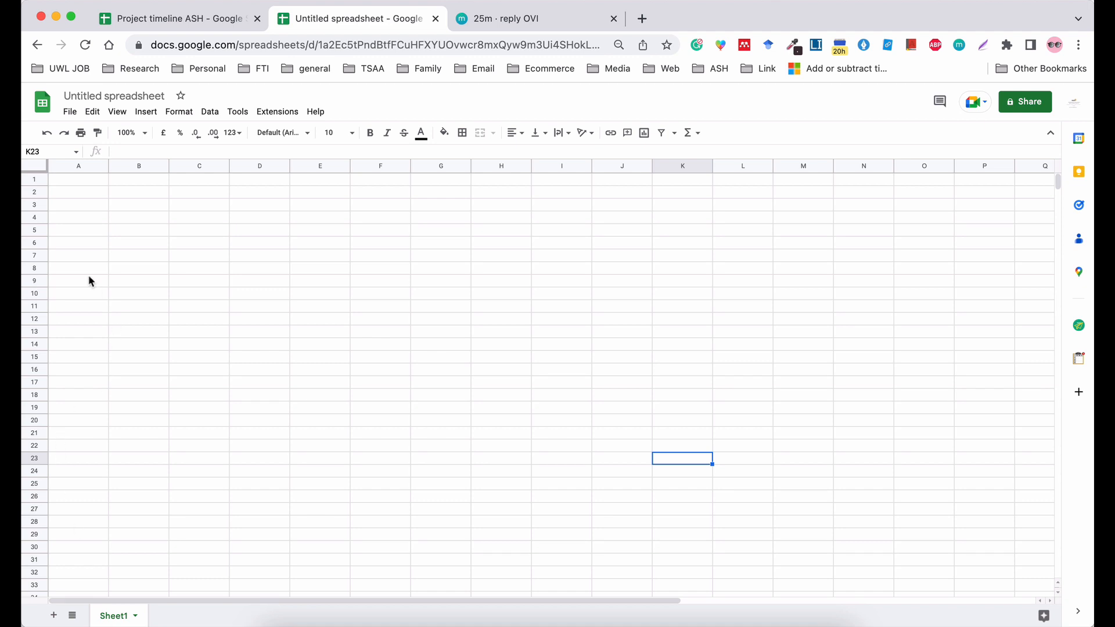
{"action": "left_click", "coordinate": [65, 192]}
{"action": "left_click_drag", "start_coordinate": [236, 241], "coordinate": [973, 528]}
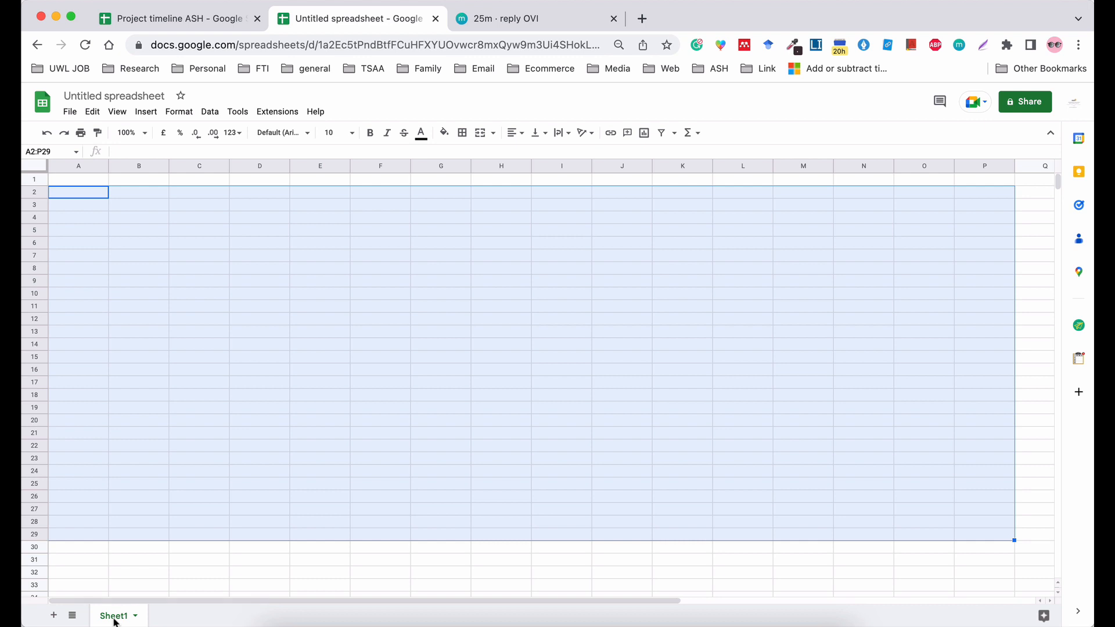
Add two new blank sheets after Sheet1 in the spreadsheet.
{"action": "left_click", "coordinate": [55, 616]}
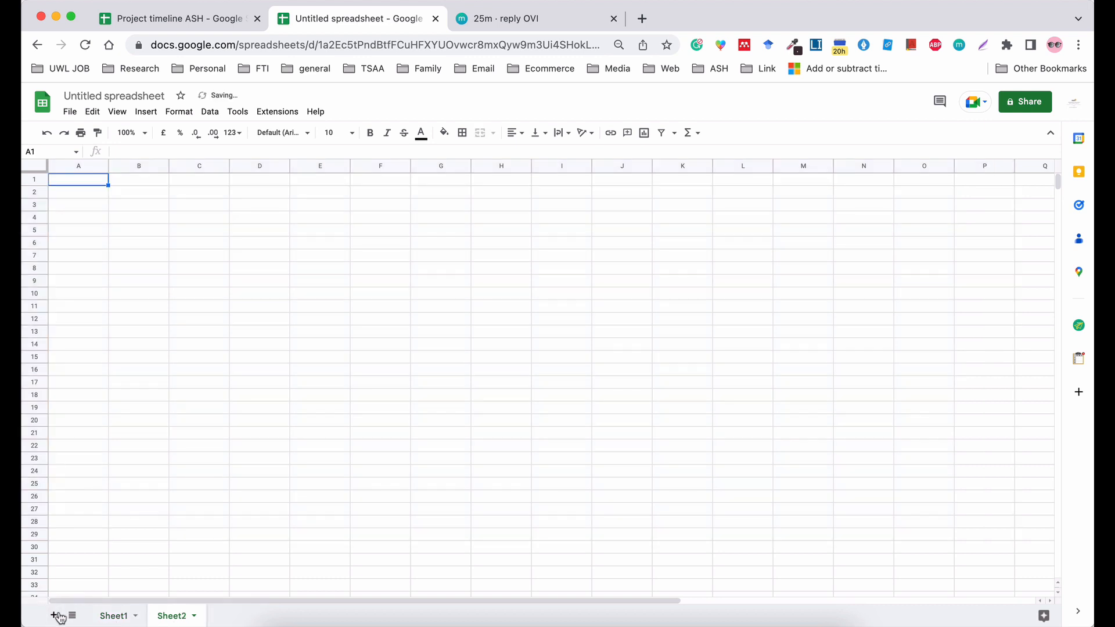
{"action": "left_click", "coordinate": [55, 615]}
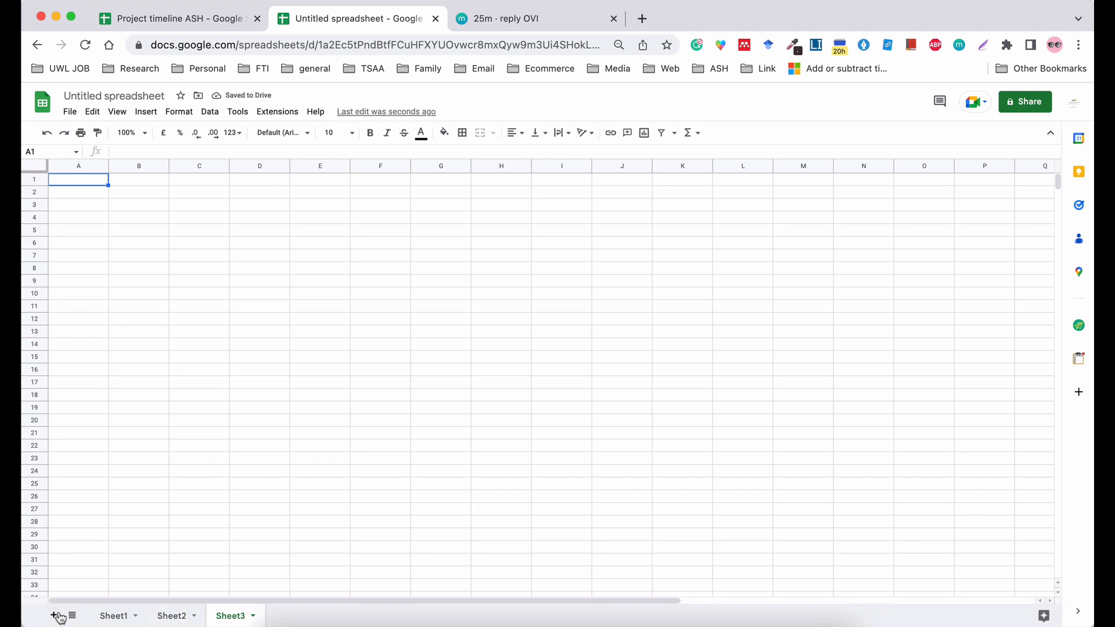
Rename Sheet1 as "Monthly Subscriptions".
{"action": "right_click", "coordinate": [102, 619]}
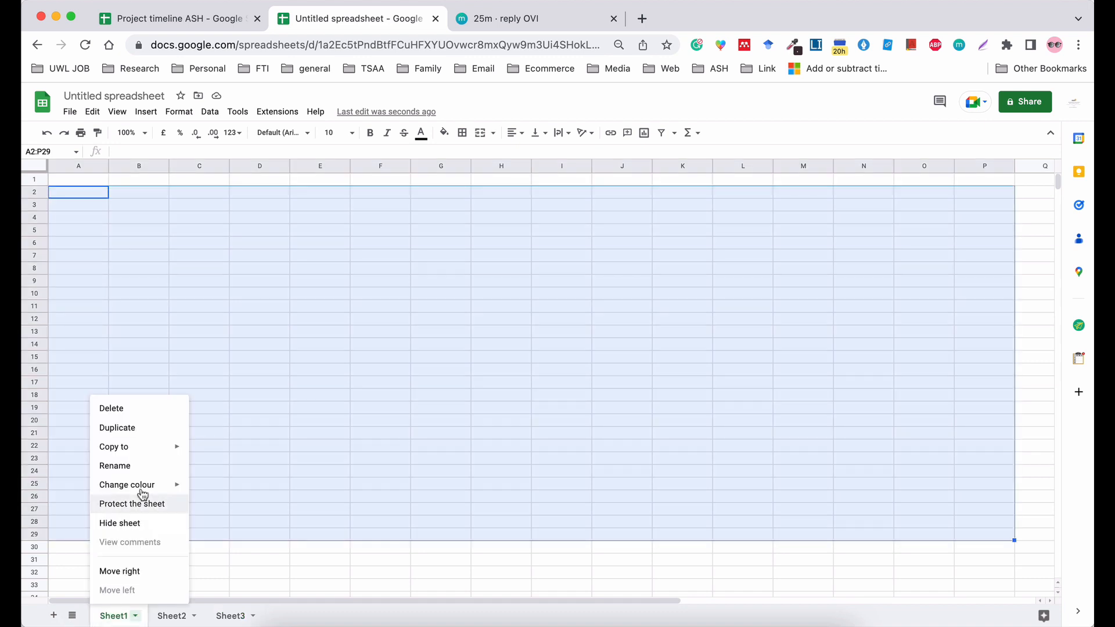
{"action": "left_click", "coordinate": [129, 466]}
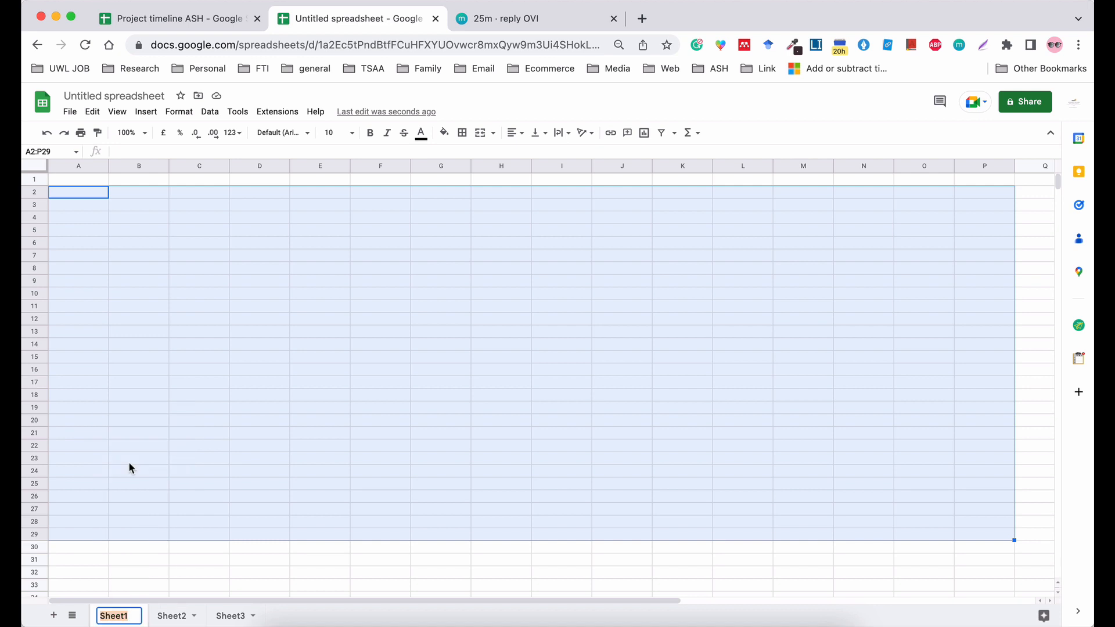
{"action": "type", "text": "fina"}
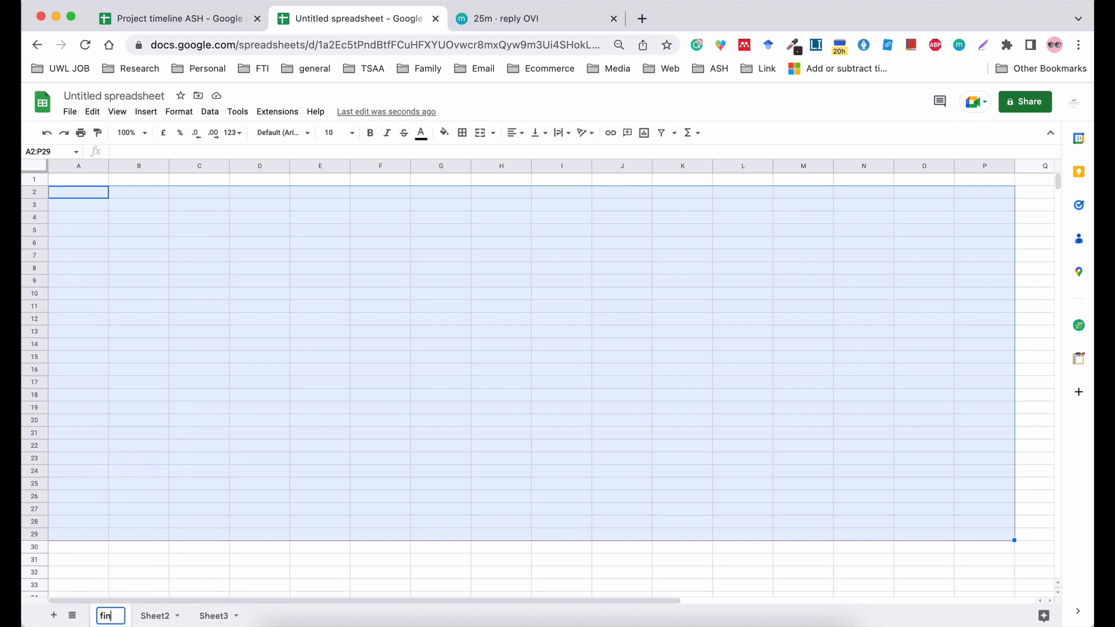
{"action": "key", "text": "BackSpace"}
{"action": "key", "text": "BackSpace"}
{"action": "key", "text": "BackSpace"}
{"action": "key", "text": "BackSpace"}
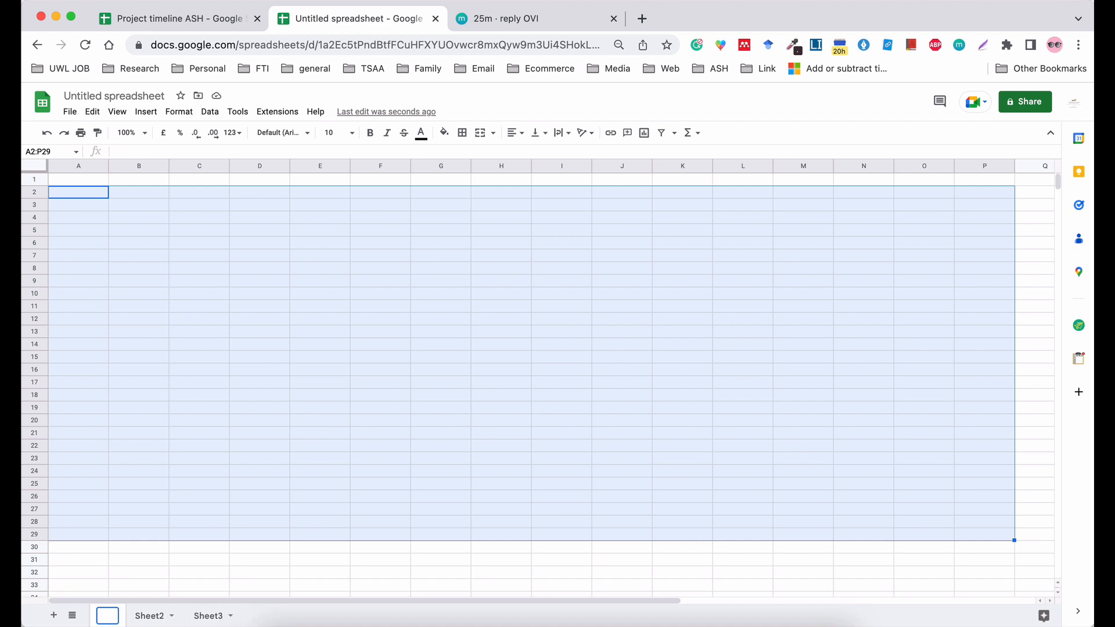
{"action": "type", "text": "Mont"}
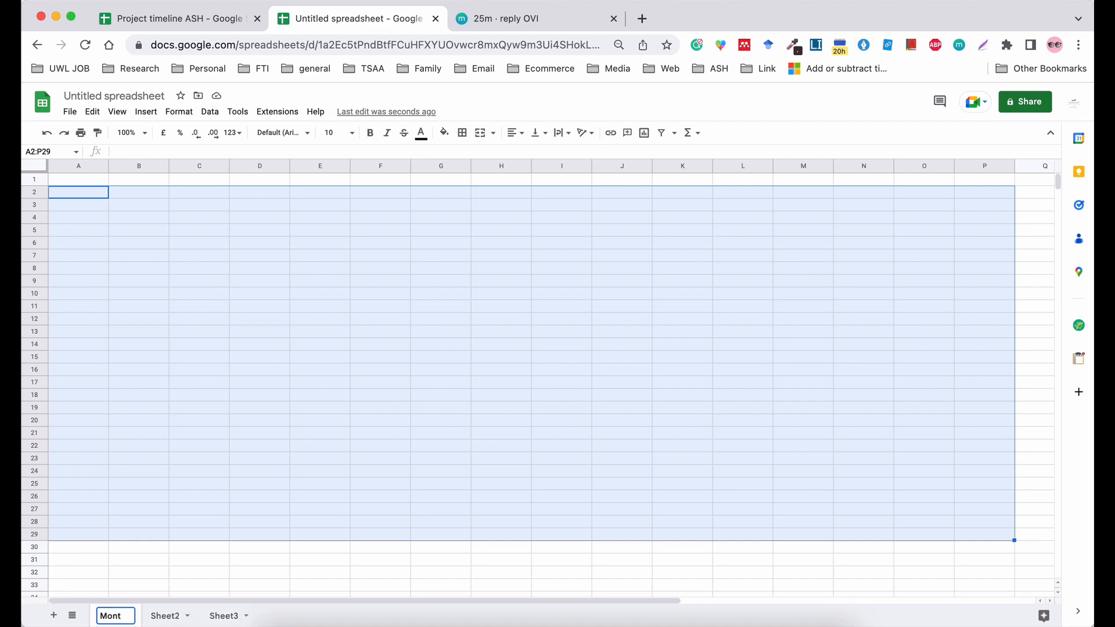
{"action": "type", "text": "hly S"}
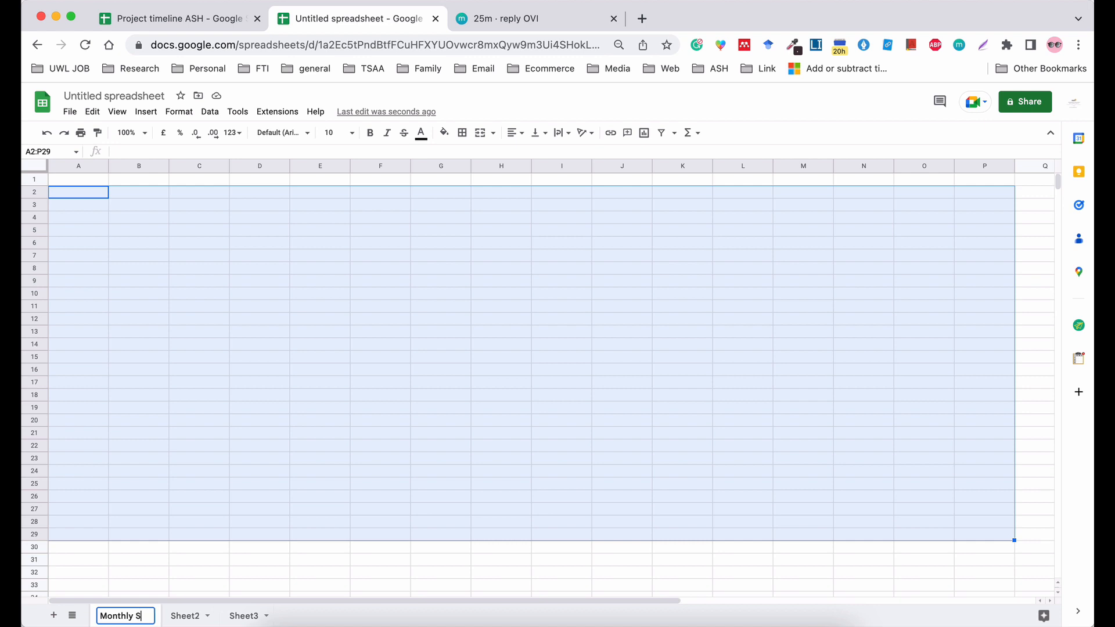
{"action": "type", "text": "ubscripti"}
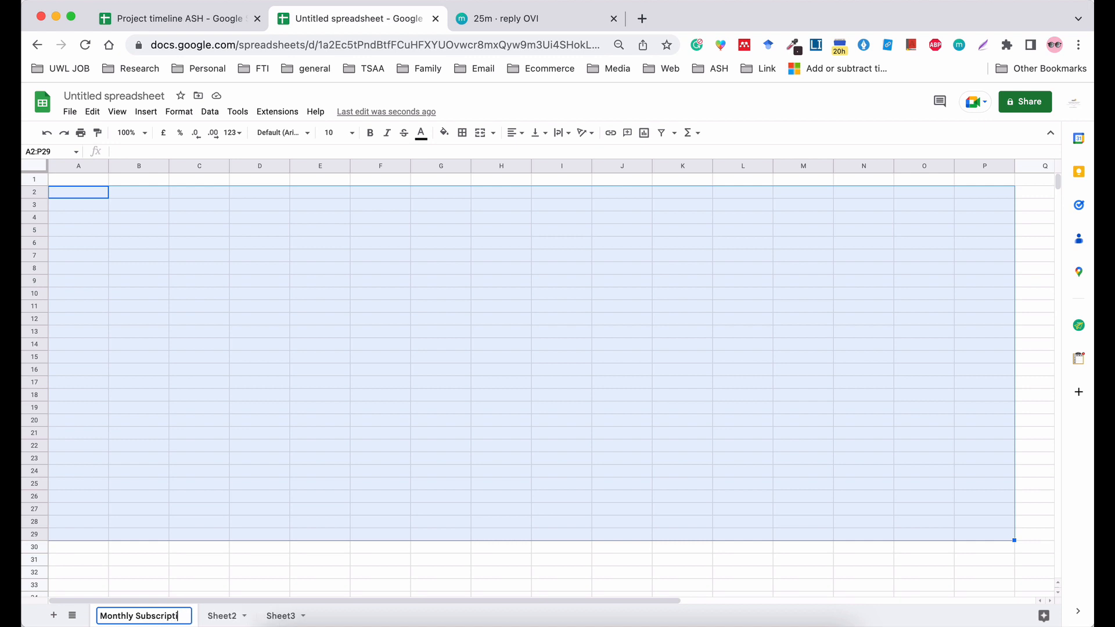
{"action": "type", "text": "ons"}
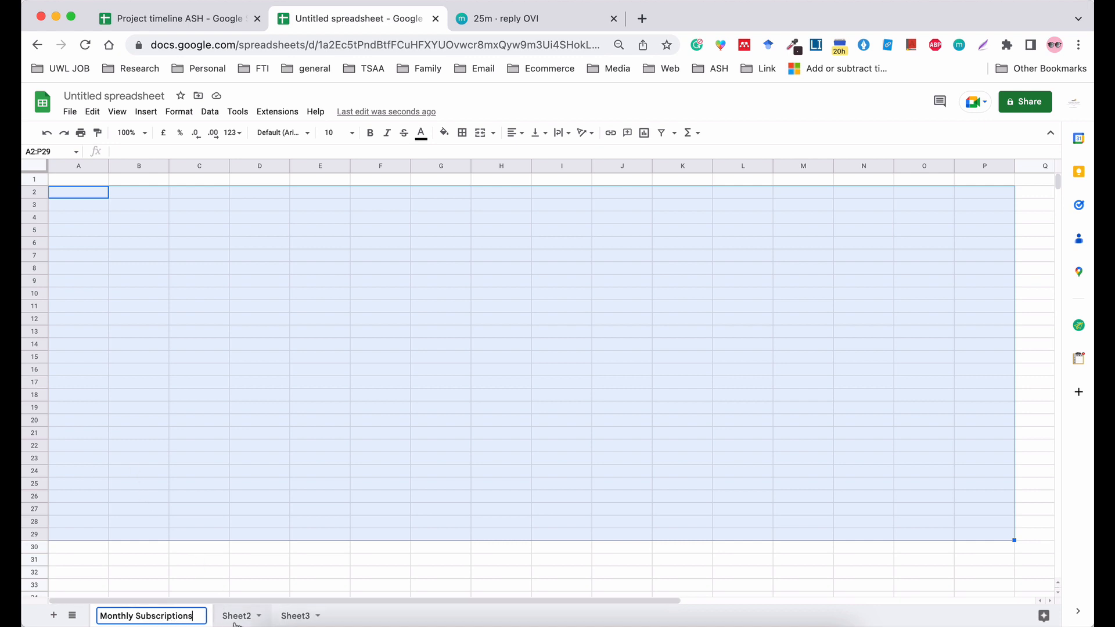
Rename Sheet2 as "Monthly Financials".
{"action": "left_click", "coordinate": [234, 617]}
{"action": "right_click", "coordinate": [232, 615]}
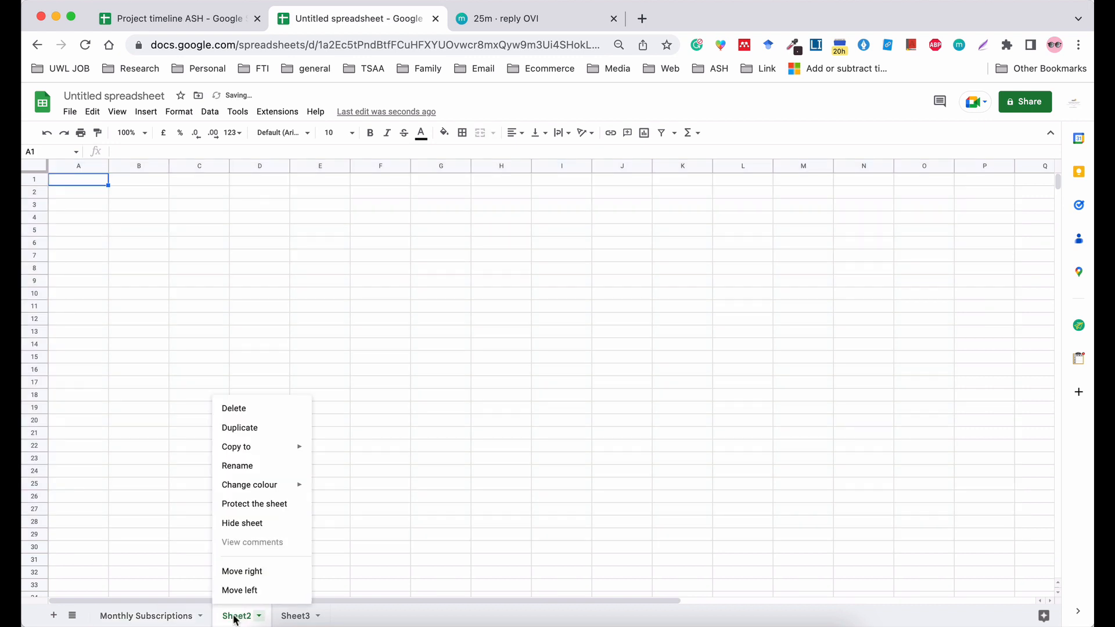
{"action": "left_click", "coordinate": [244, 469]}
{"action": "type", "text": "Mon"}
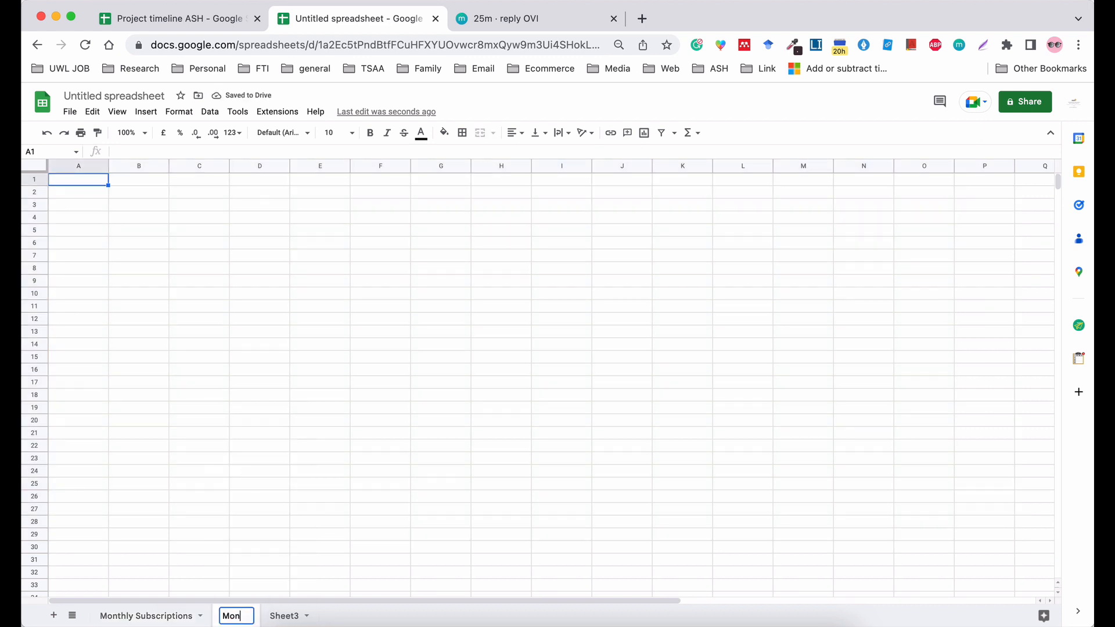
{"action": "type", "text": "thly Fin"}
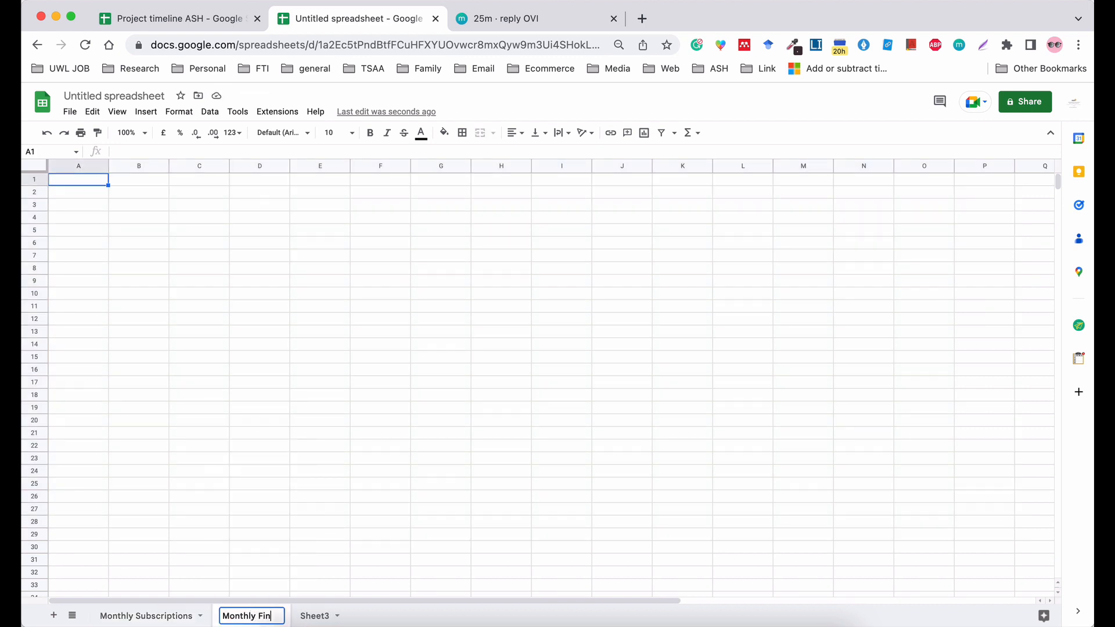
{"action": "type", "text": "ancials"}
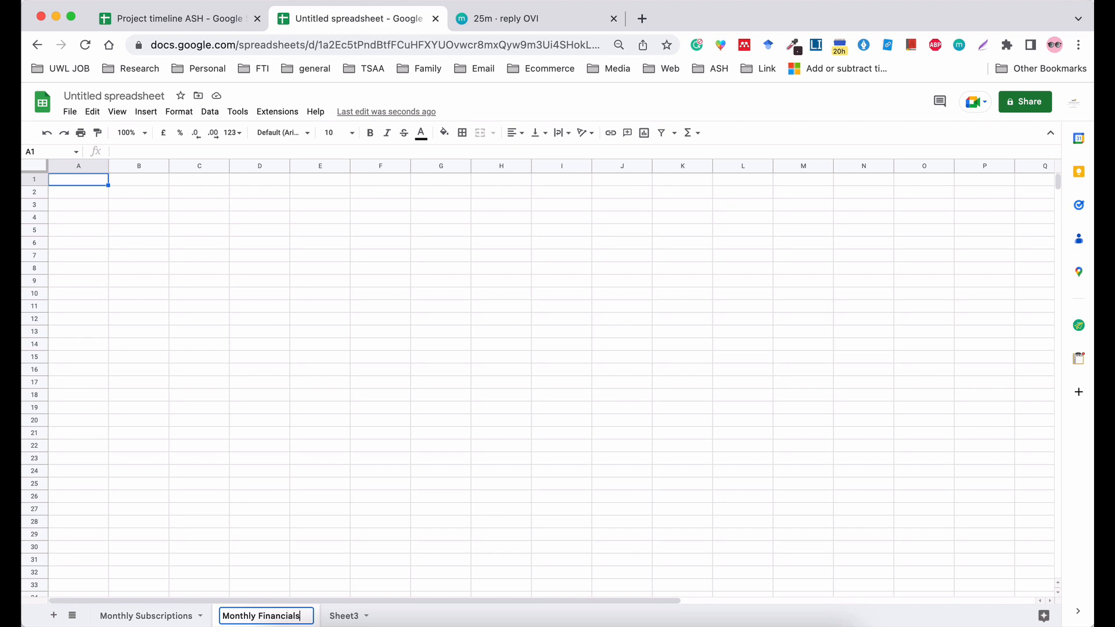
Rename Sheet3 as "Weekly Schedule".
{"action": "left_click", "coordinate": [337, 615]}
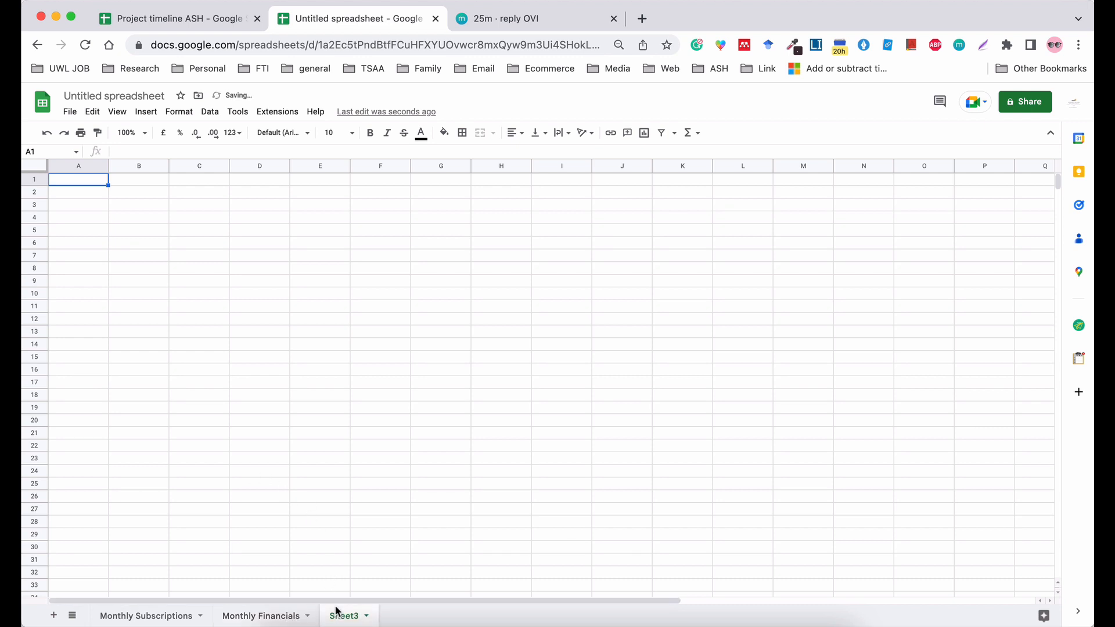
{"action": "right_click", "coordinate": [337, 613]}
{"action": "mouse_move", "coordinate": [357, 445]}
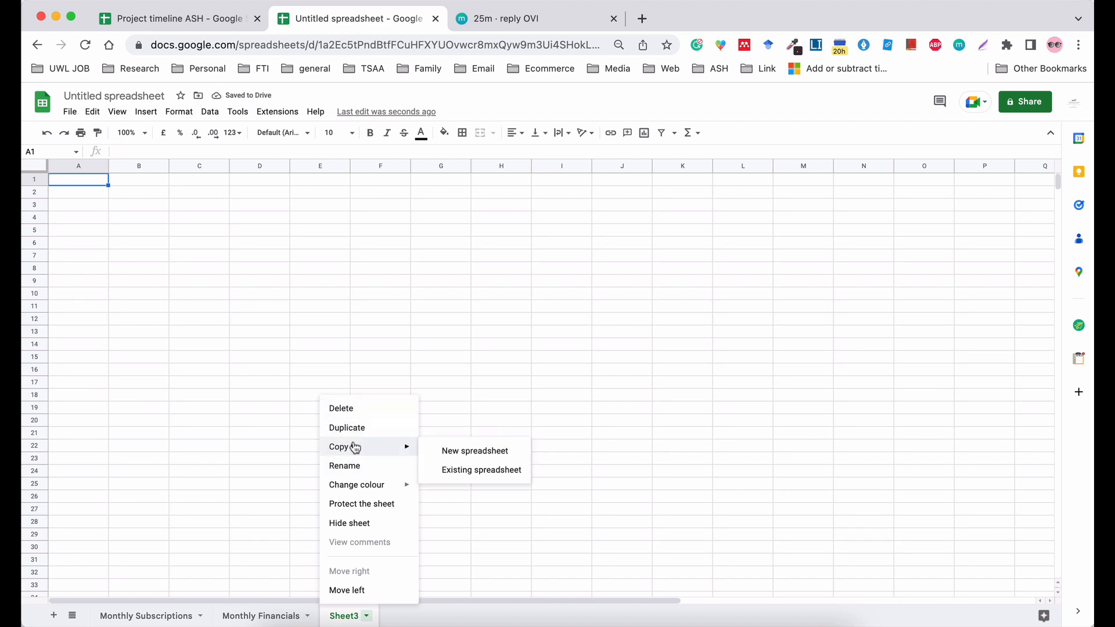
{"action": "left_click", "coordinate": [360, 471]}
{"action": "type", "text": "Schedu"}
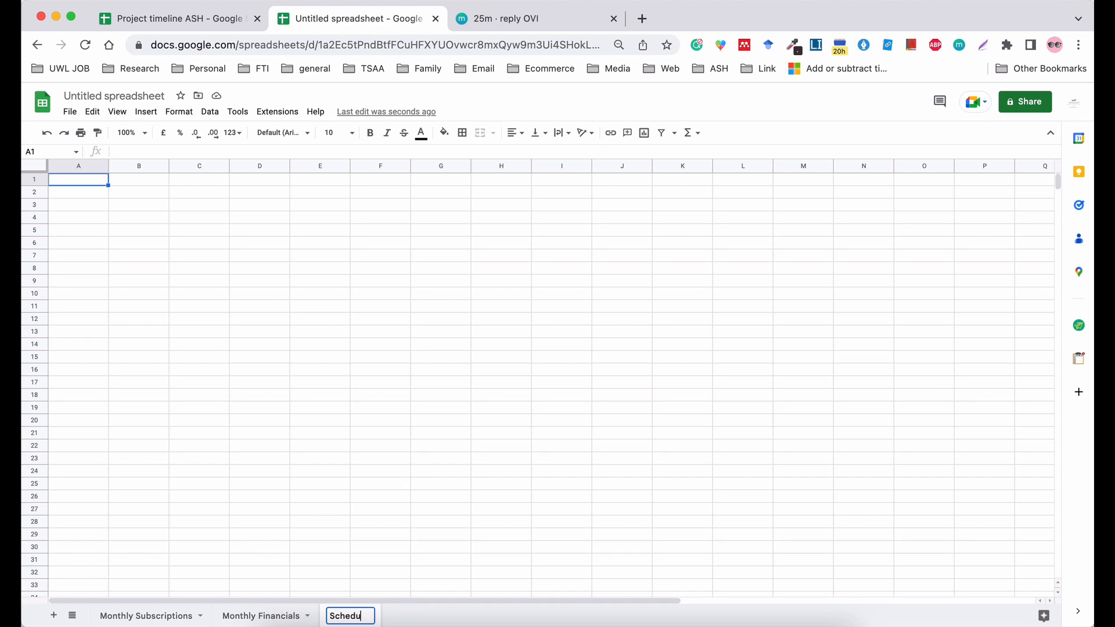
{"action": "type", "text": "le"}
{"action": "key", "text": "Left"}
{"action": "key", "text": "Left"}
{"action": "key", "text": "Left"}
{"action": "key", "text": "Left"}
{"action": "key", "text": "Left"}
{"action": "key", "text": "Left"}
{"action": "key", "text": "Left"}
{"action": "key", "text": "Left"}
{"action": "type", "text": "Weeklt"}
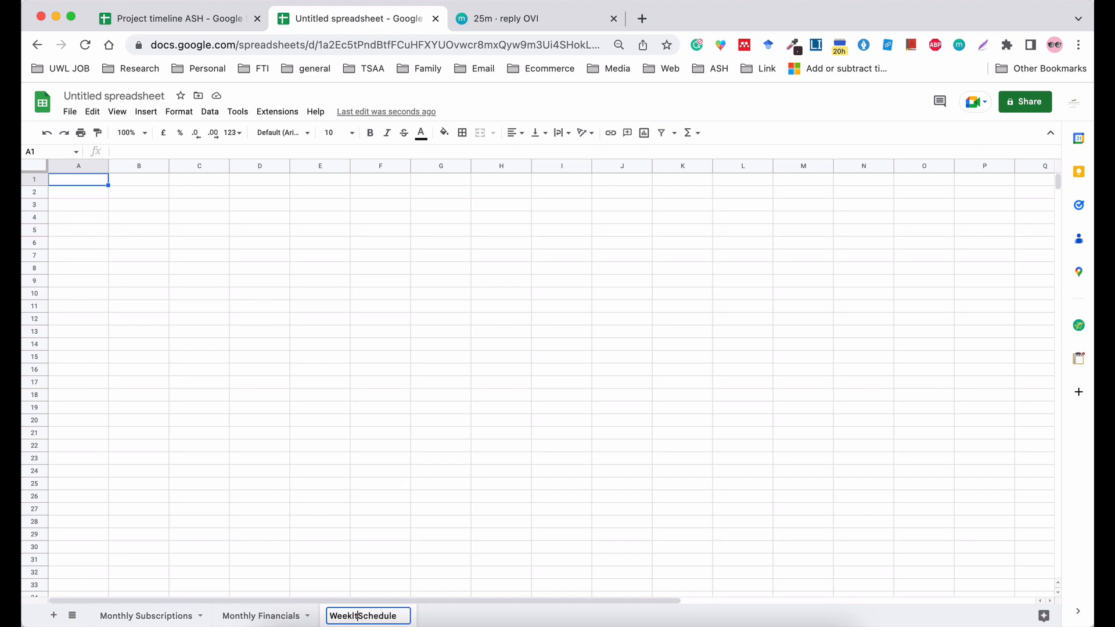
{"action": "key", "text": "BackSpace"}
{"action": "type", "text": "y"}
{"action": "left_click", "coordinate": [251, 433]}
Set the sheet colour of Monthly Subscriptions to red and that of Monthly Financials to magenta.
{"action": "right_click", "coordinate": [150, 614]}
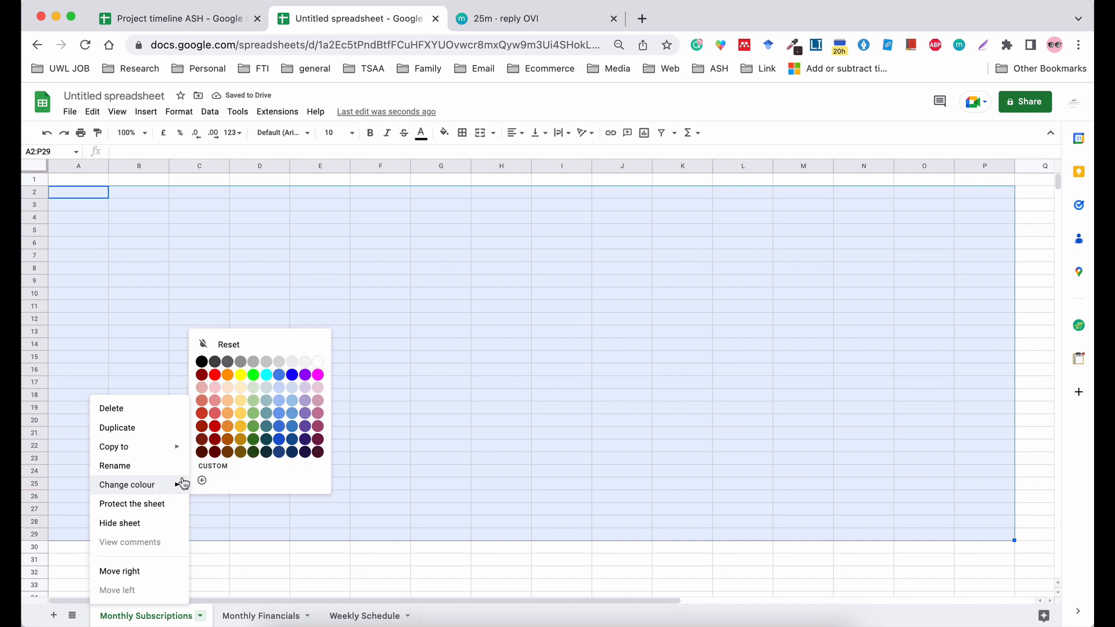
{"action": "mouse_move", "coordinate": [175, 487]}
{"action": "left_click", "coordinate": [215, 375]}
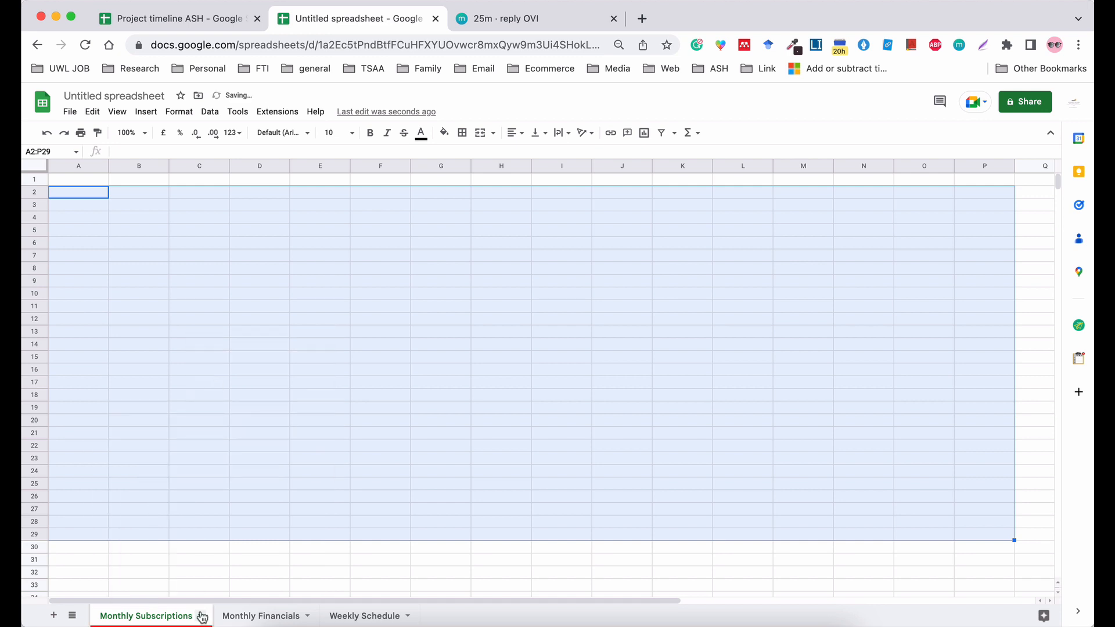
{"action": "right_click", "coordinate": [227, 616]}
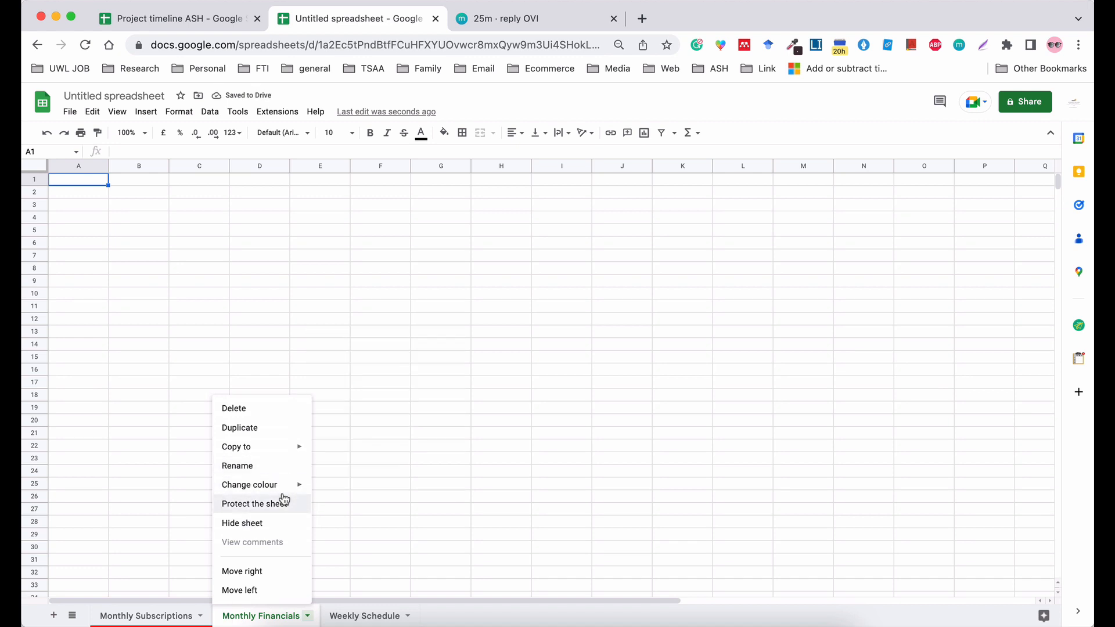
{"action": "mouse_move", "coordinate": [292, 493]}
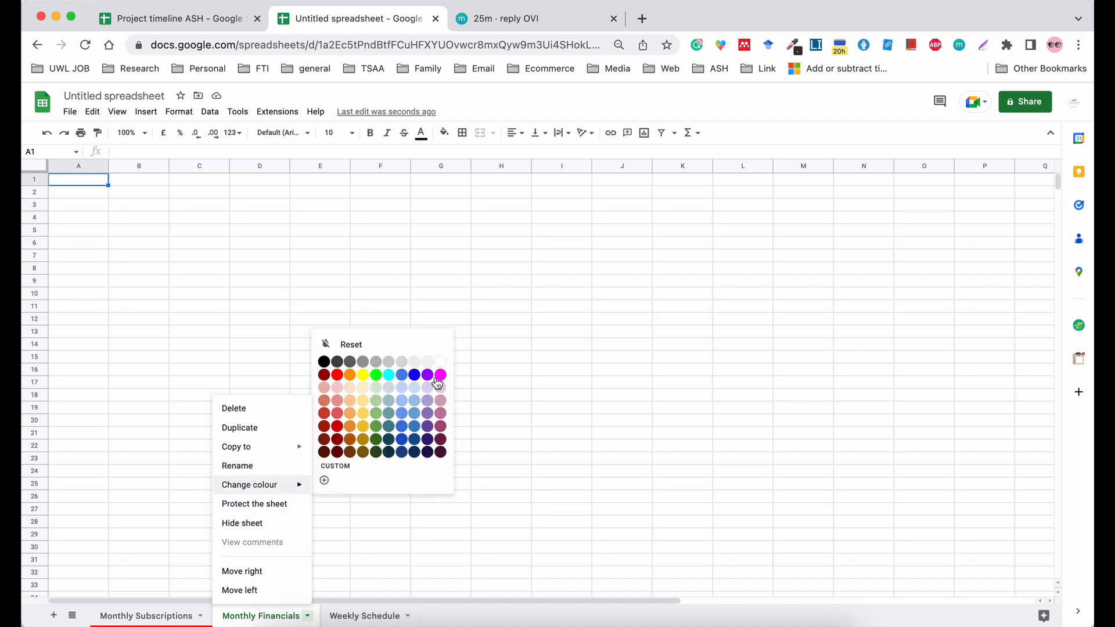
{"action": "left_click", "coordinate": [439, 376]}
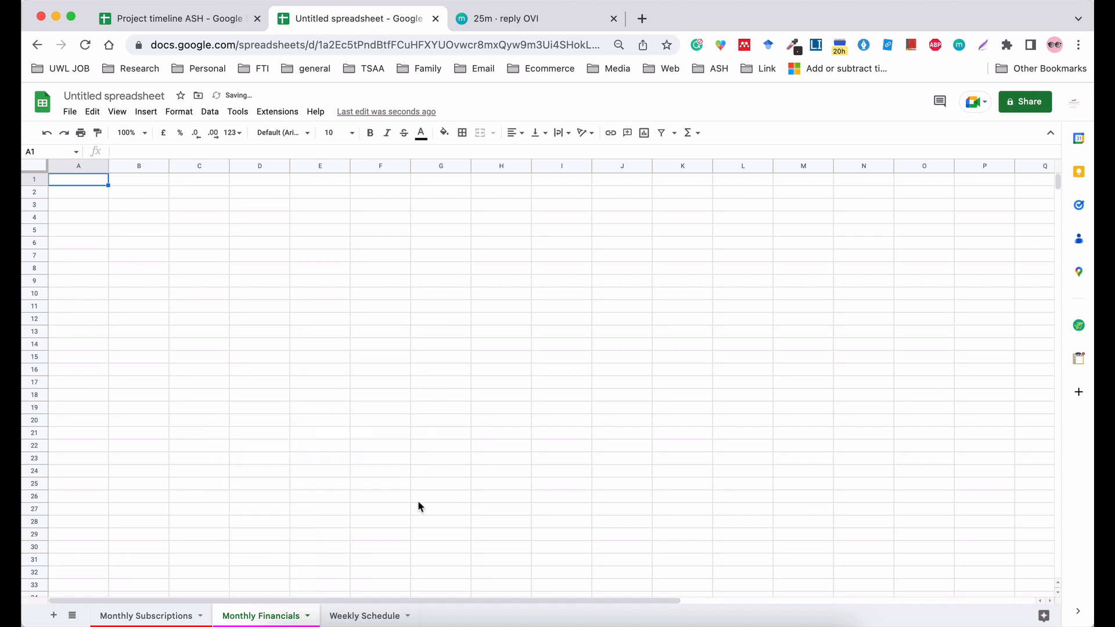
Set the sheet colour of Weekly Schedule to yellow.
{"action": "right_click", "coordinate": [358, 618]}
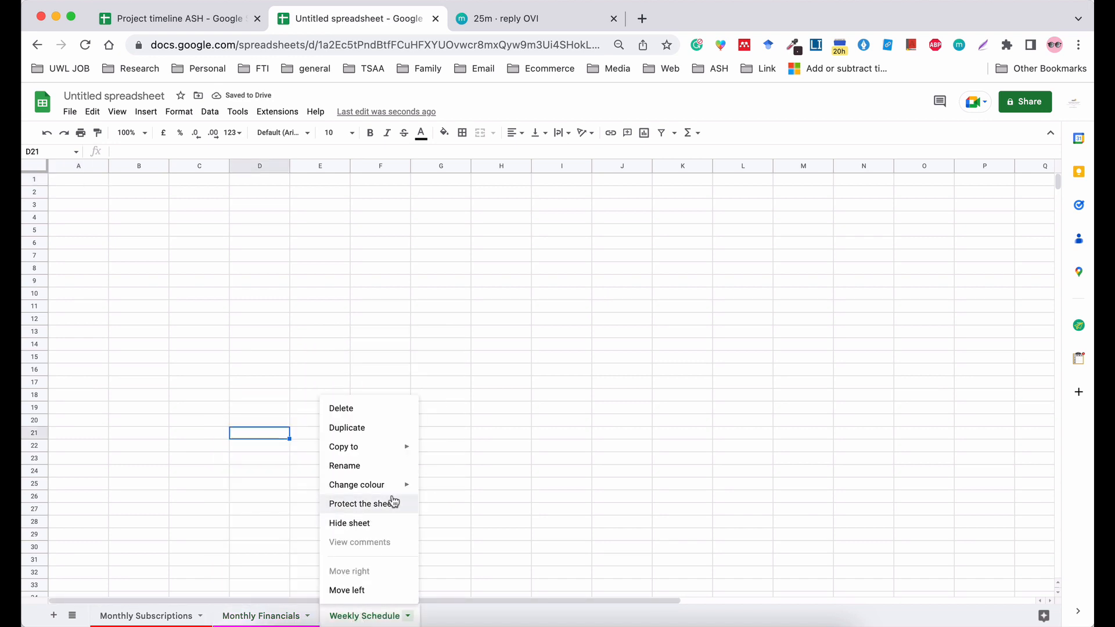
{"action": "mouse_move", "coordinate": [399, 489]}
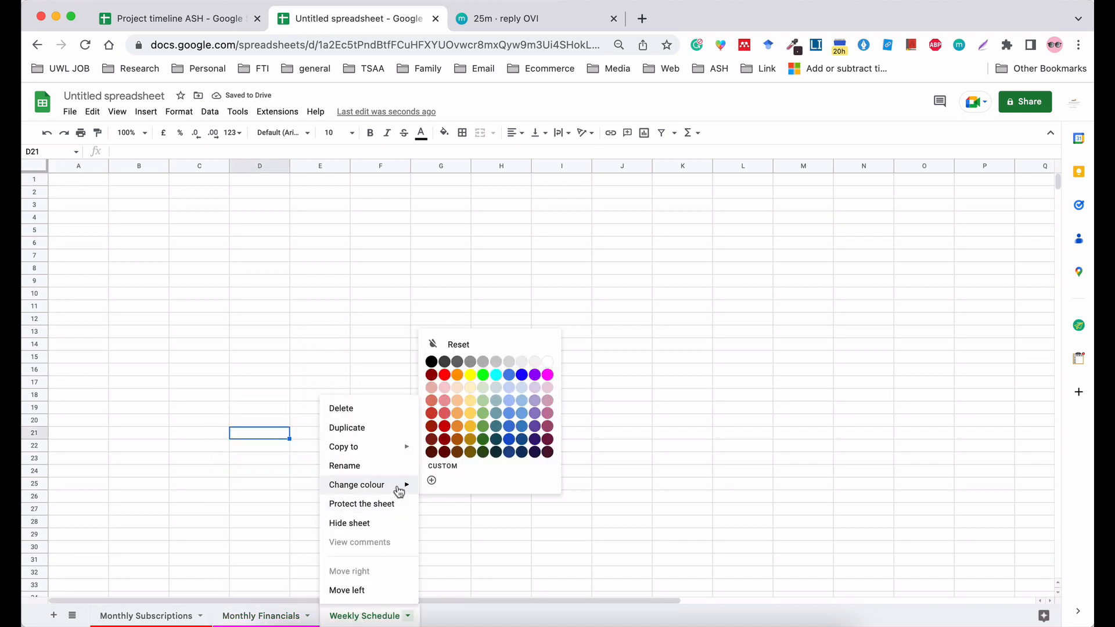
{"action": "left_click", "coordinate": [468, 376]}
{"action": "left_click", "coordinate": [483, 424]}
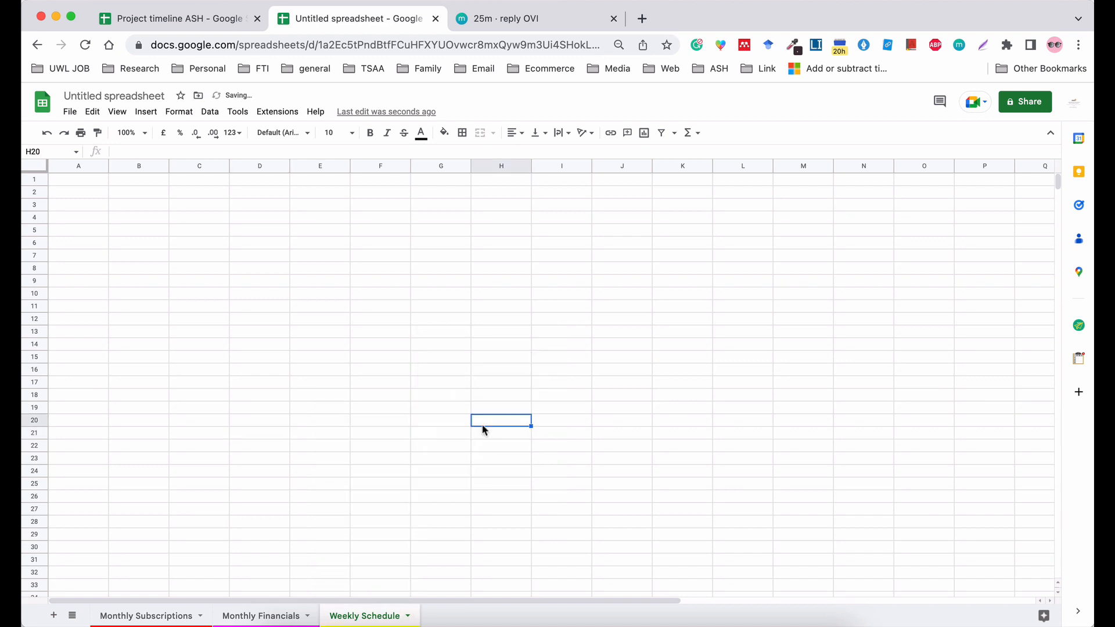
Duplicate the Monthly Subscriptions sheet within the same spreadsheet.
{"action": "left_click", "coordinate": [148, 619]}
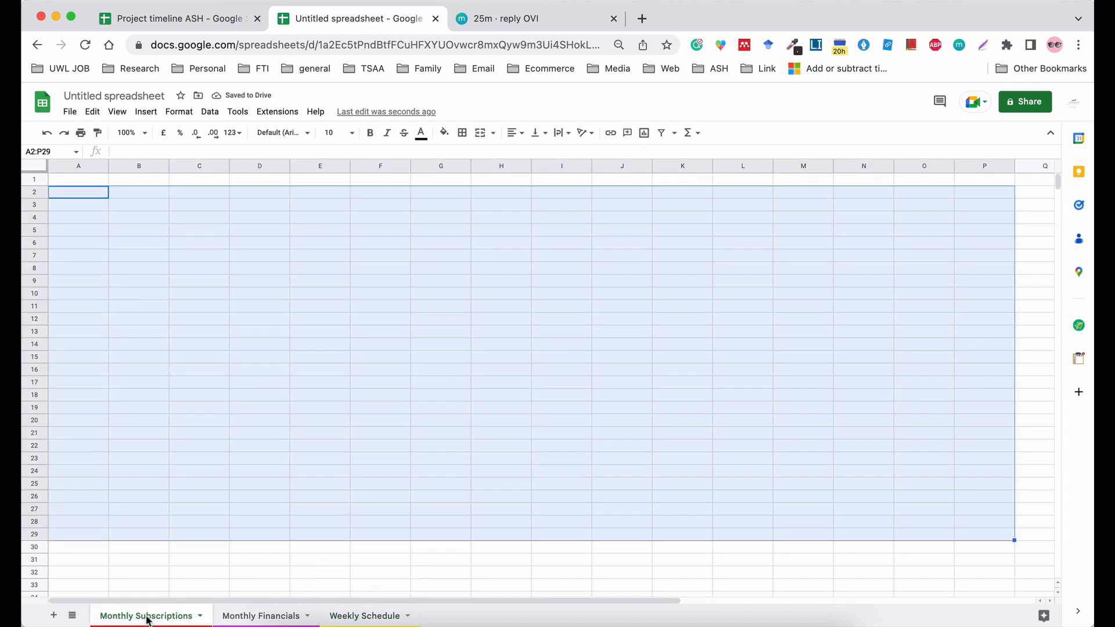
{"action": "right_click", "coordinate": [149, 619]}
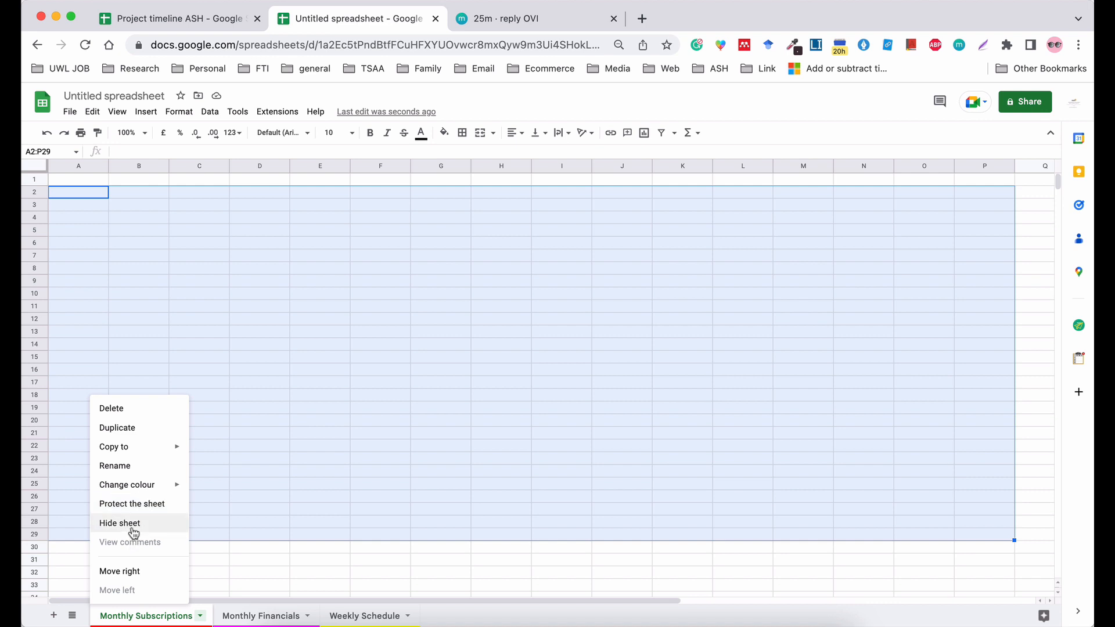
{"action": "mouse_move", "coordinate": [129, 449]}
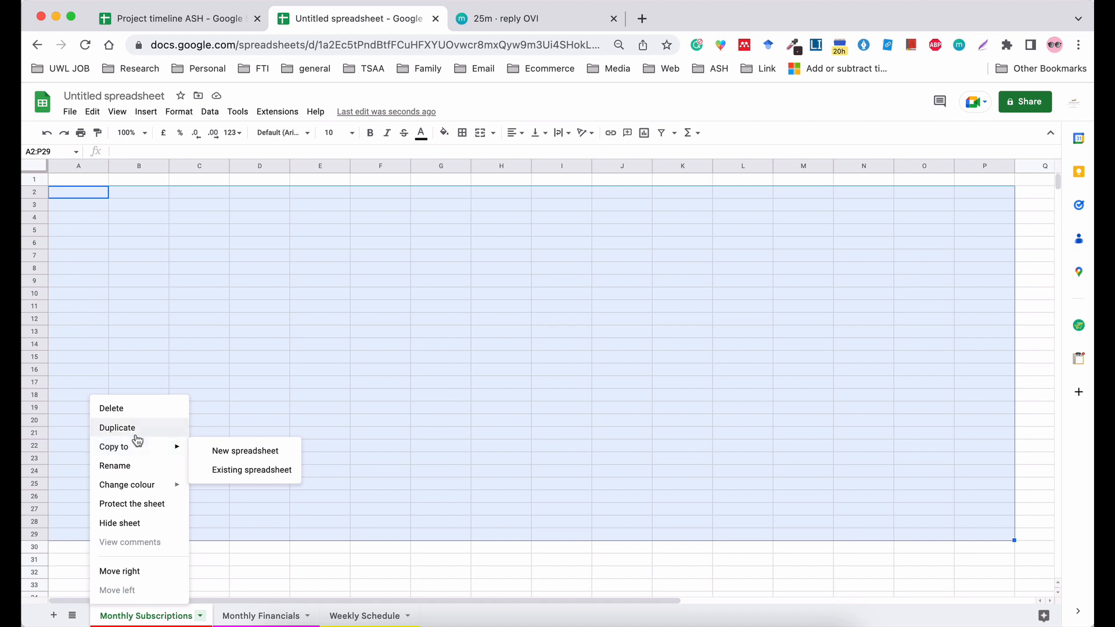
{"action": "left_click", "coordinate": [133, 432]}
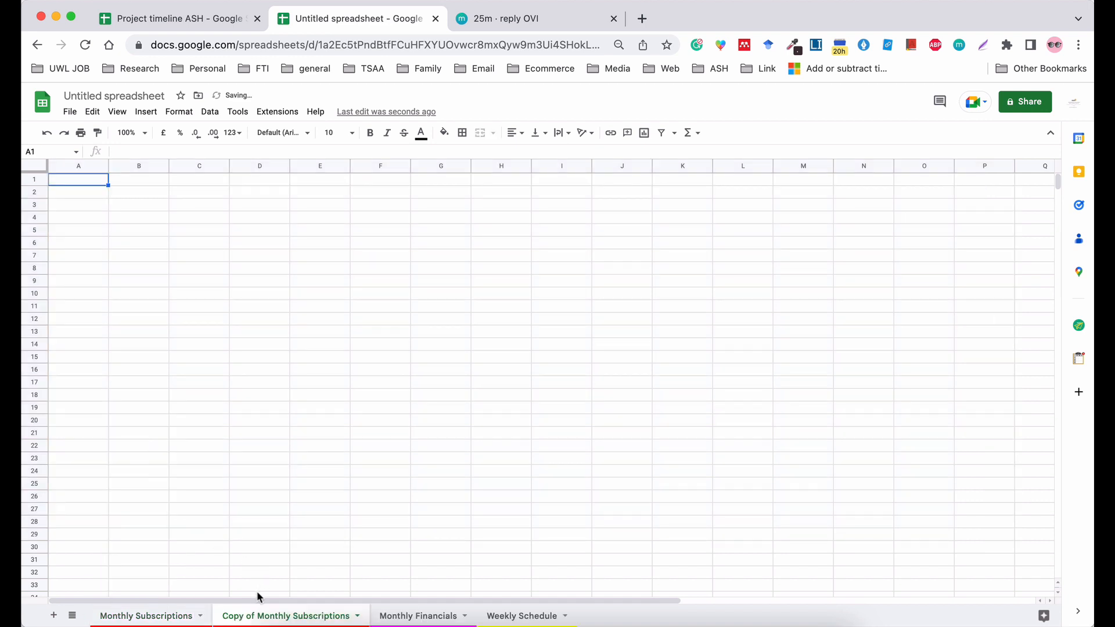
{"action": "right_click", "coordinate": [256, 616]}
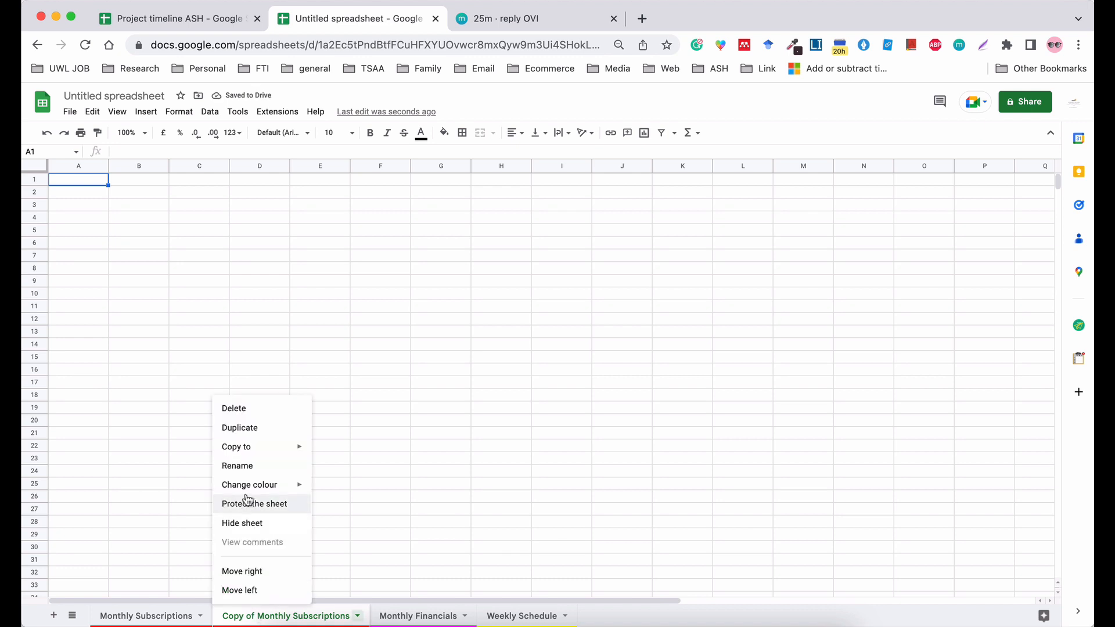
{"action": "left_click", "coordinate": [237, 466]}
{"action": "left_click", "coordinate": [236, 466]}
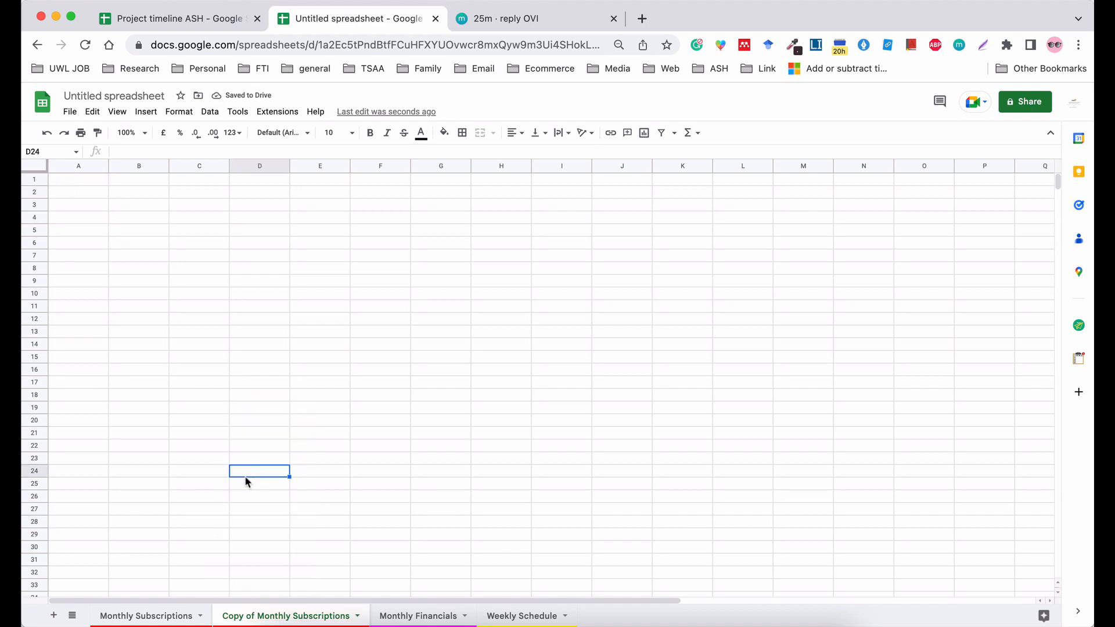
Delete the Copy of Monthly Subscriptions sheet and confirm the deletion.
{"action": "right_click", "coordinate": [243, 614]}
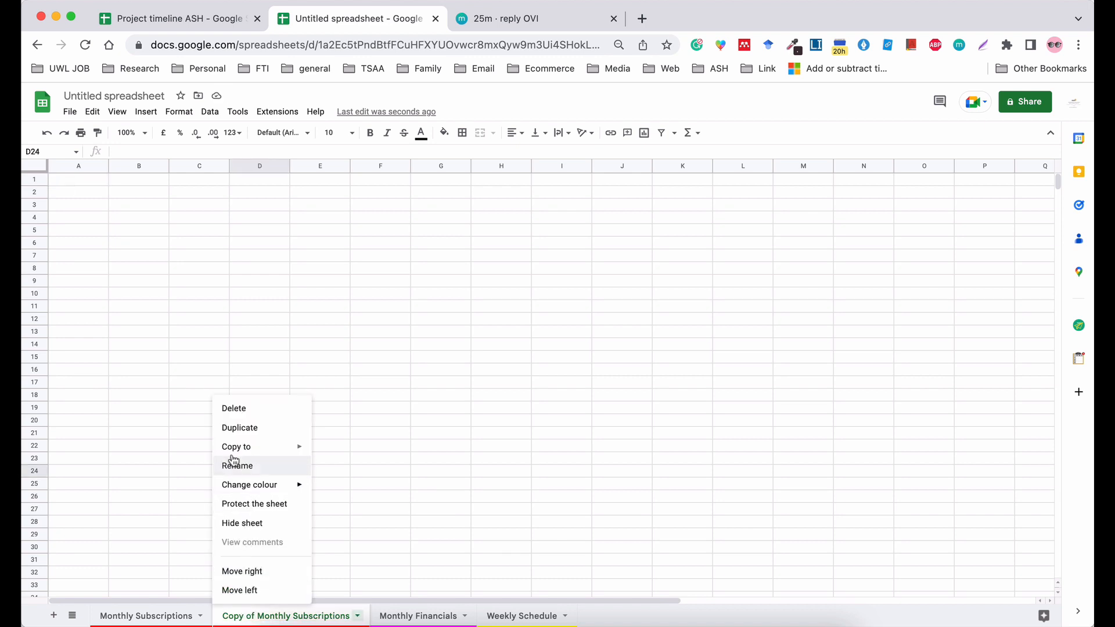
{"action": "left_click", "coordinate": [231, 413]}
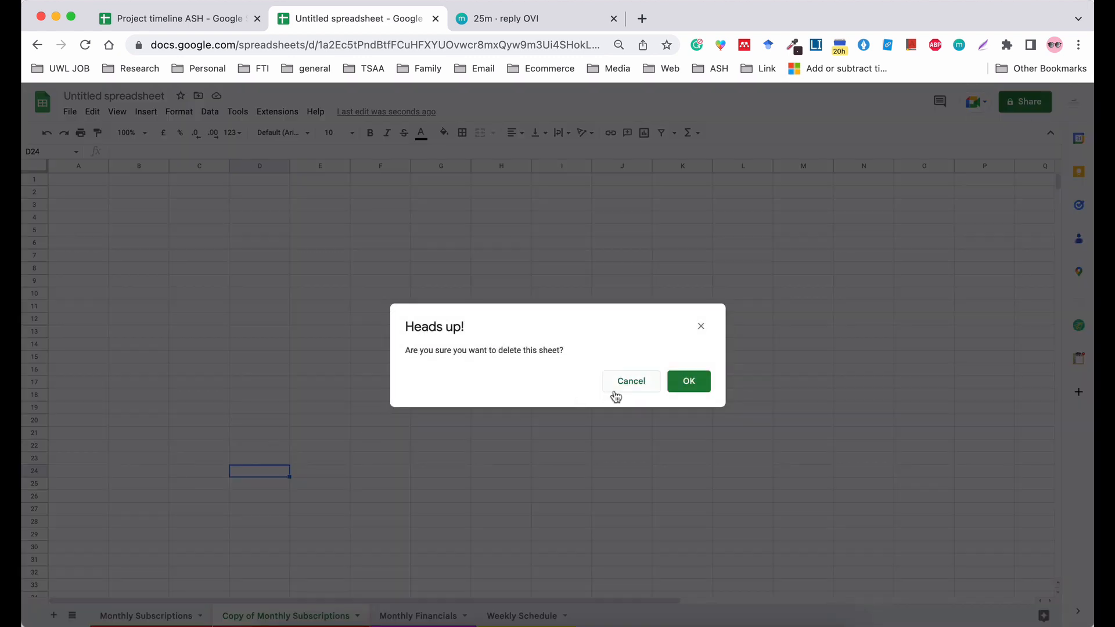
{"action": "left_click", "coordinate": [702, 382]}
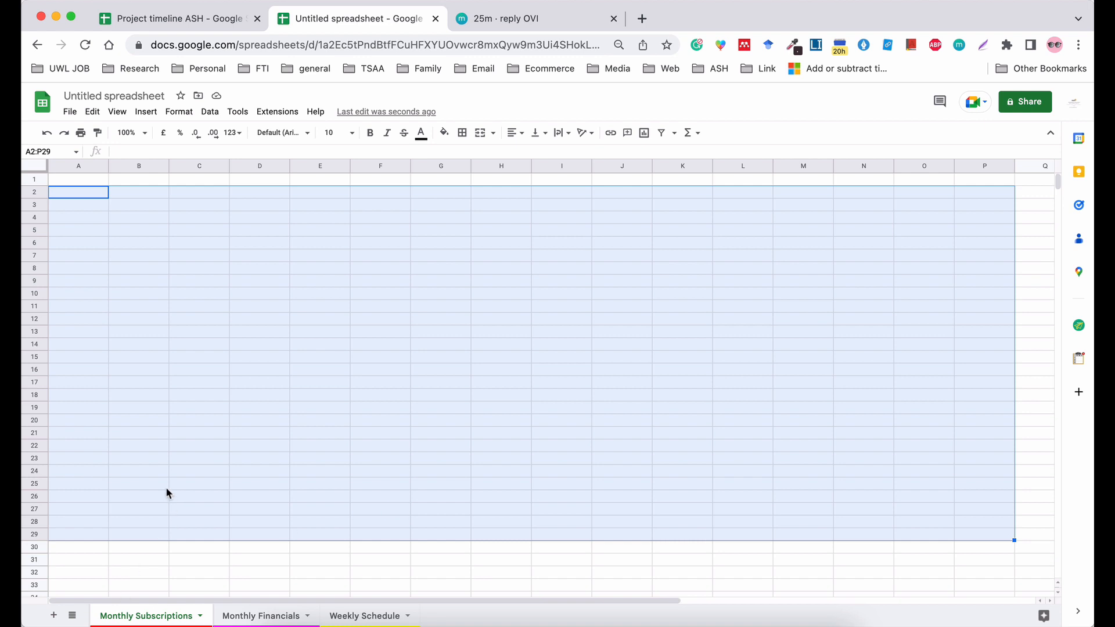
{"action": "left_click", "coordinate": [238, 329]}
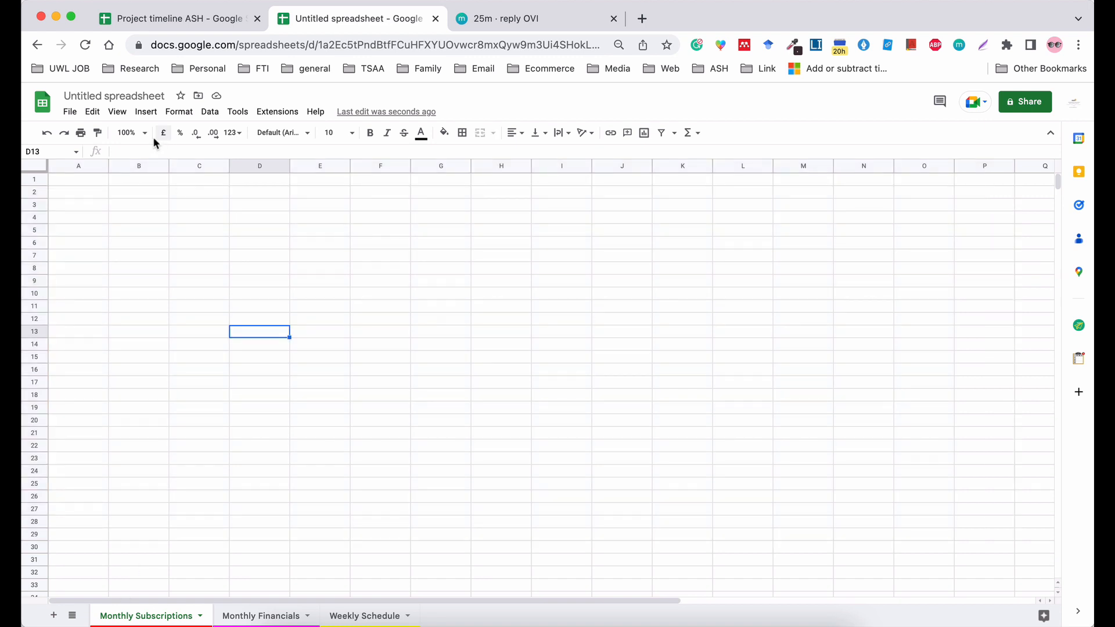
Rename the spreadsheet file as "Internal Personal Record".
{"action": "left_click", "coordinate": [81, 96]}
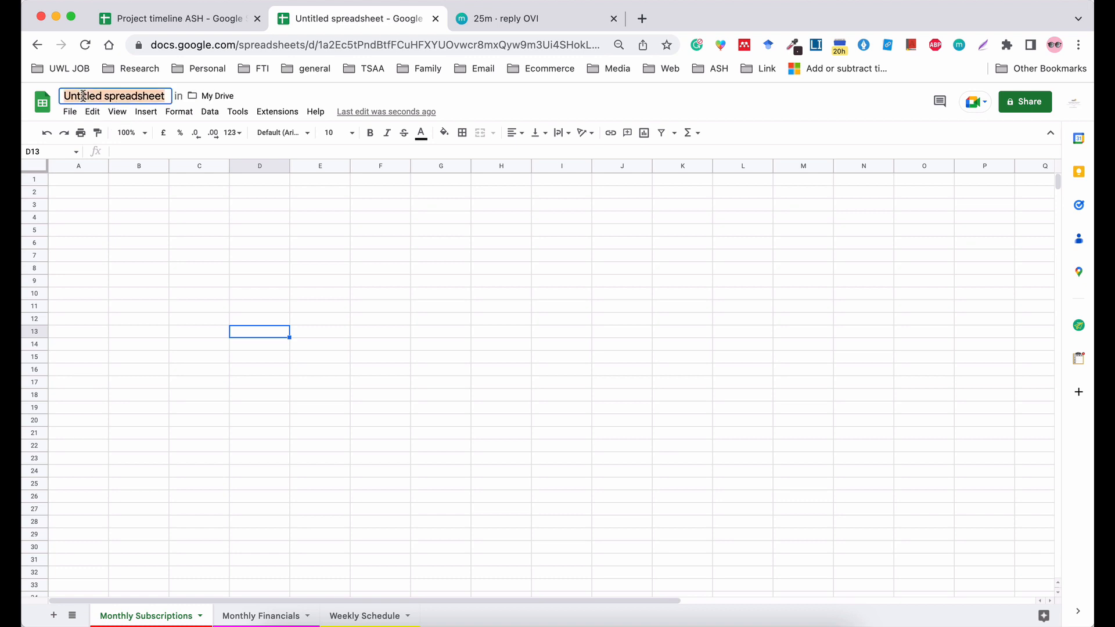
{"action": "type", "text": "Internal"}
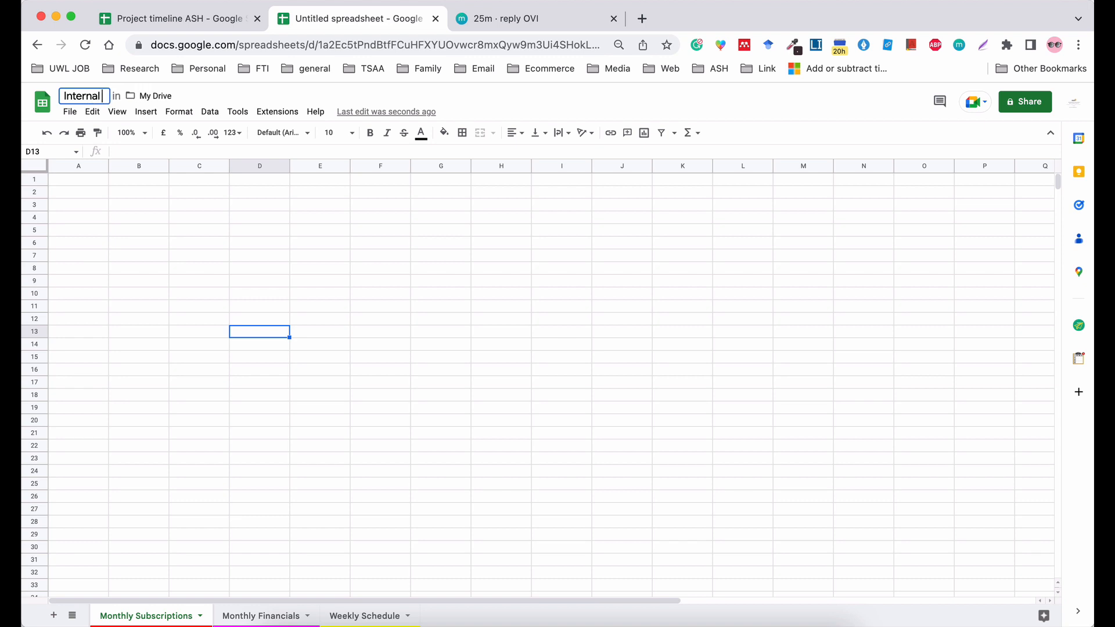
{"action": "type", "text": " Personal Re"}
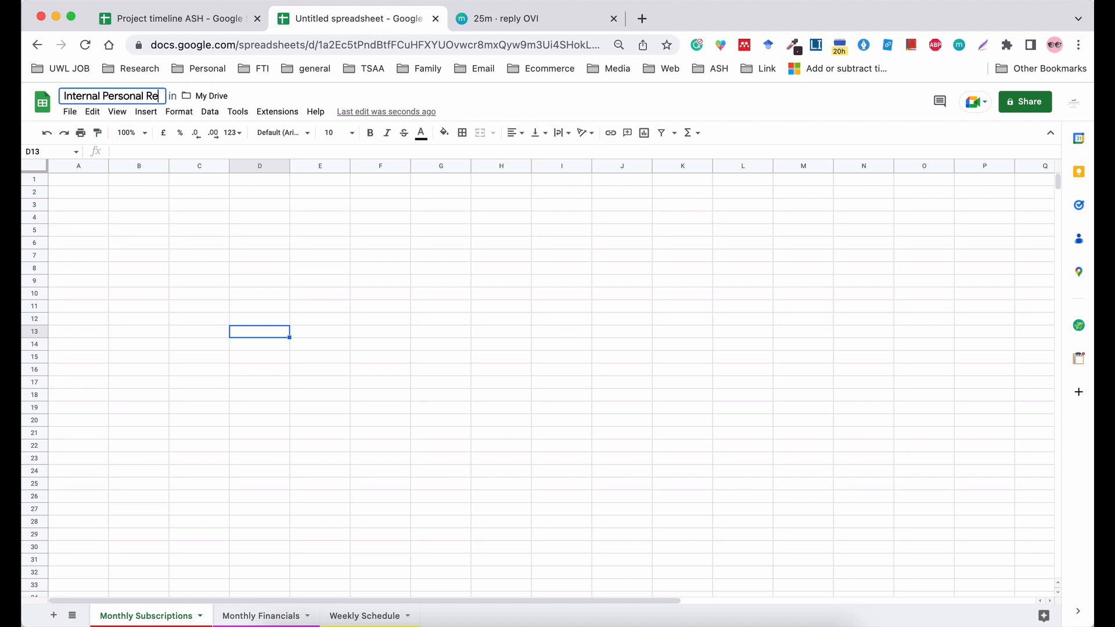
{"action": "type", "text": "cord"}
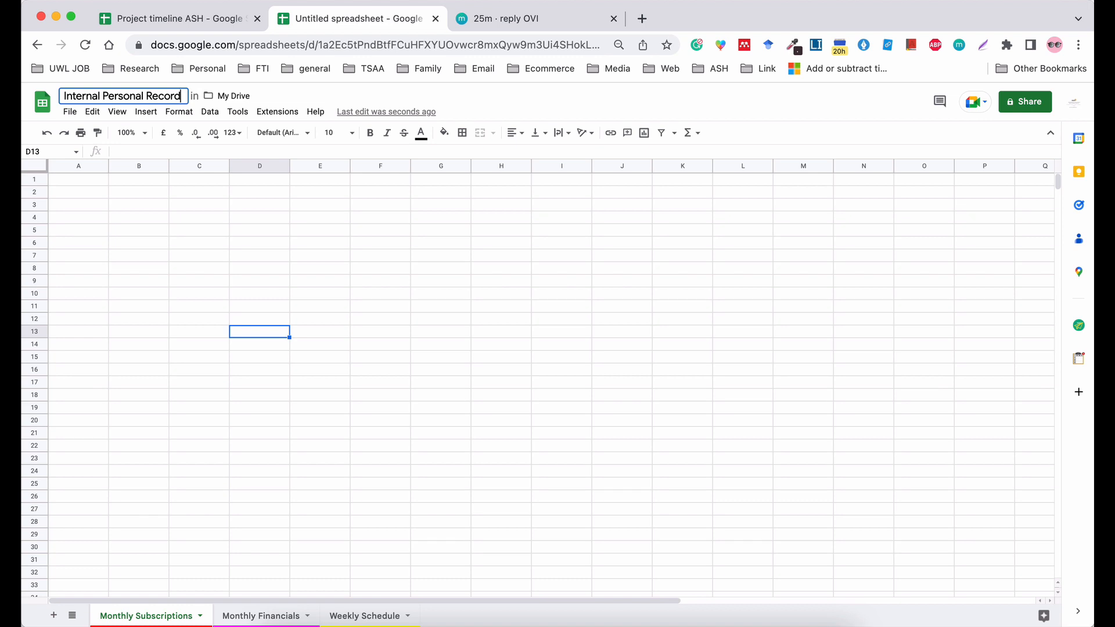
{"action": "left_click", "coordinate": [148, 179]}
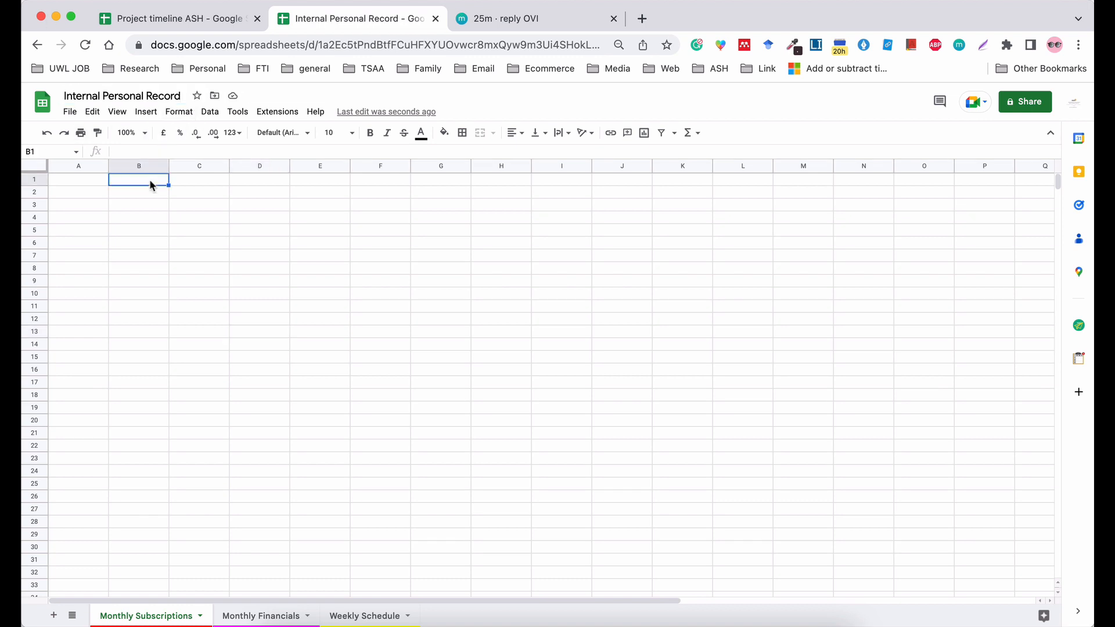
{"action": "left_click", "coordinate": [71, 113]}
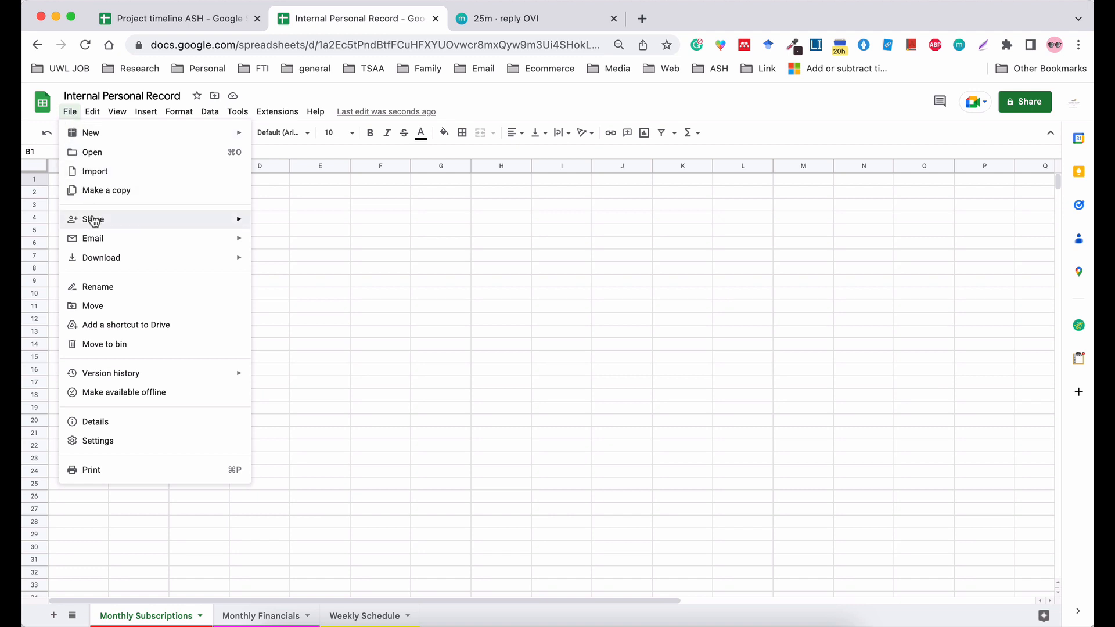
{"action": "mouse_move", "coordinate": [93, 220]}
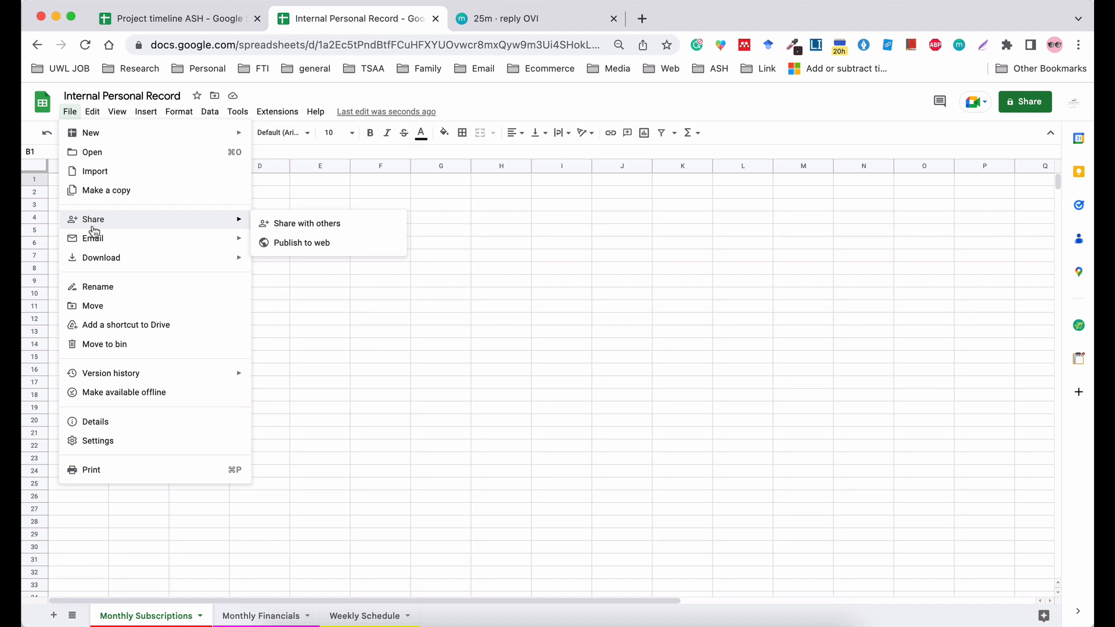
{"action": "mouse_move", "coordinate": [95, 242]}
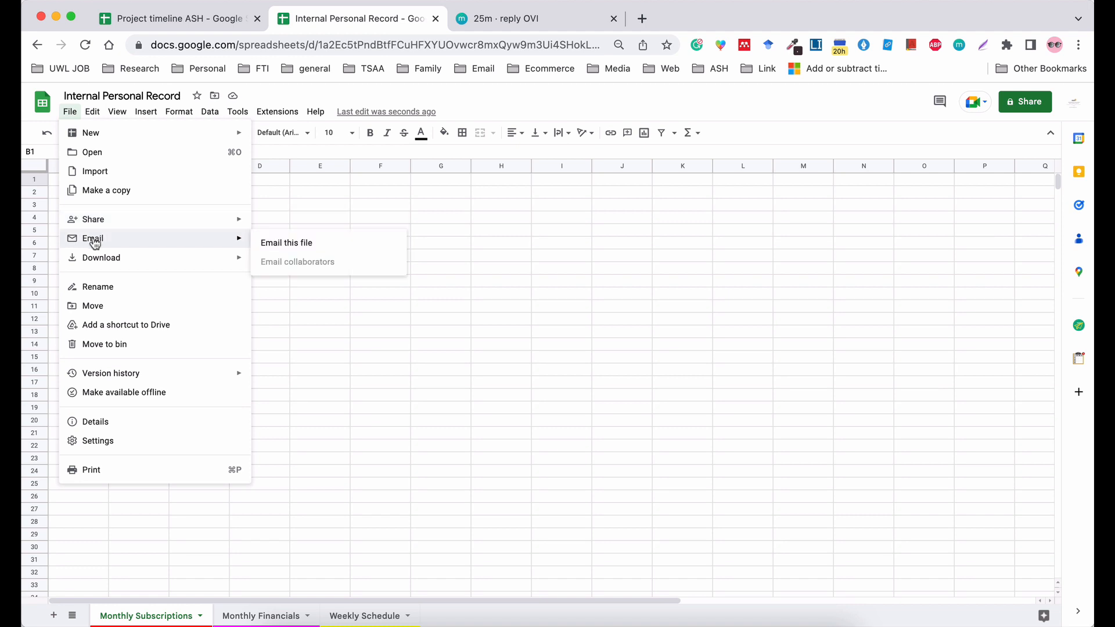
{"action": "mouse_move", "coordinate": [97, 262]}
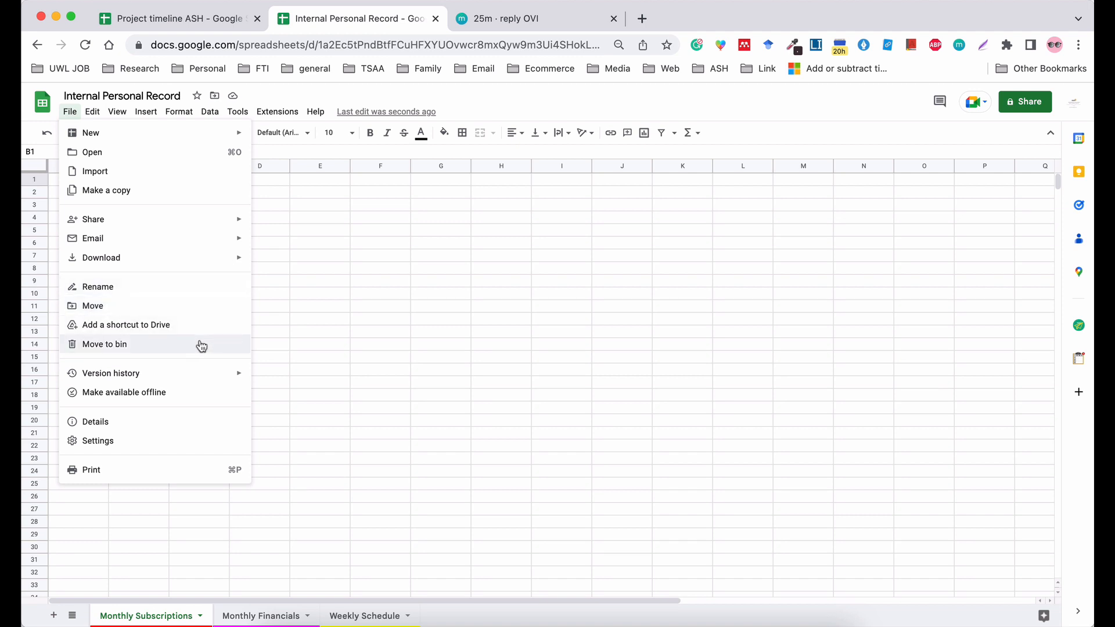
{"action": "left_click", "coordinate": [184, 394]}
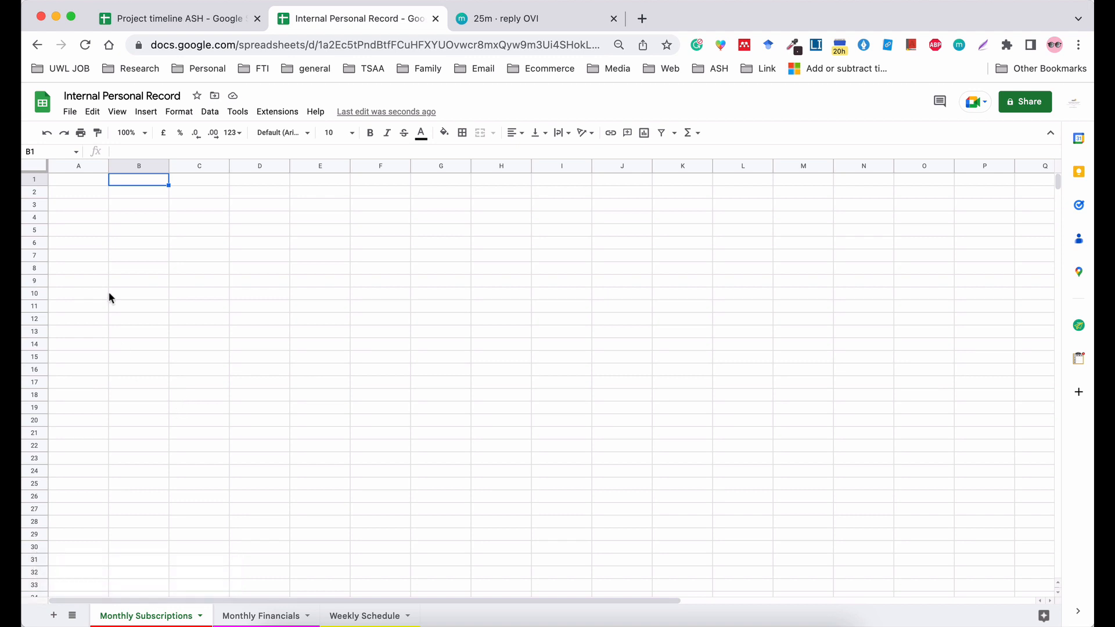
{"action": "left_click", "coordinate": [101, 116]}
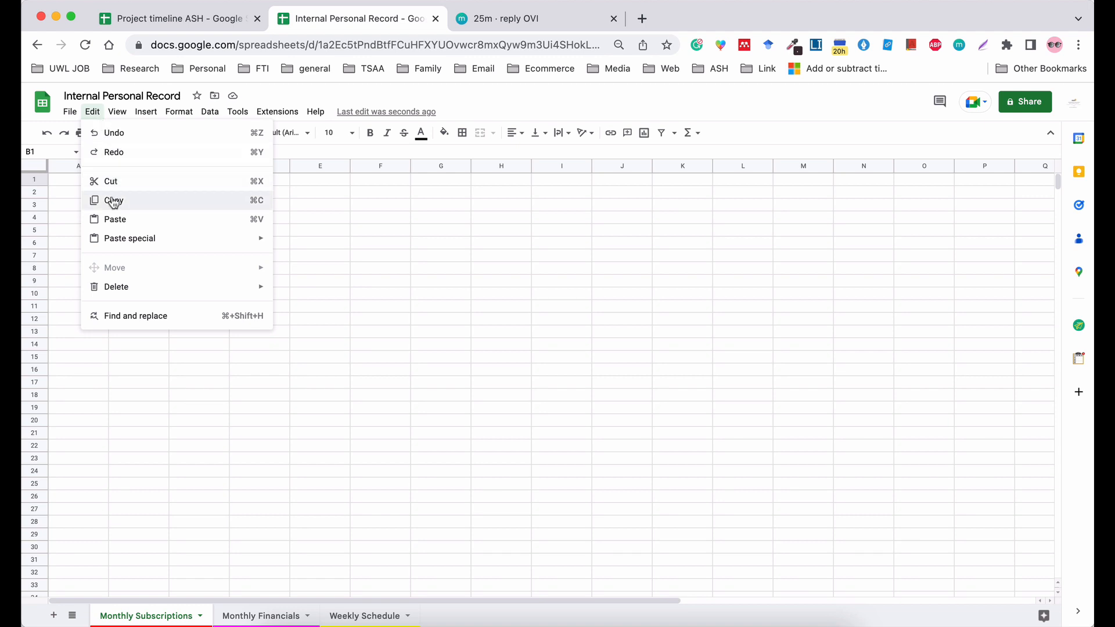
{"action": "mouse_move", "coordinate": [115, 118]}
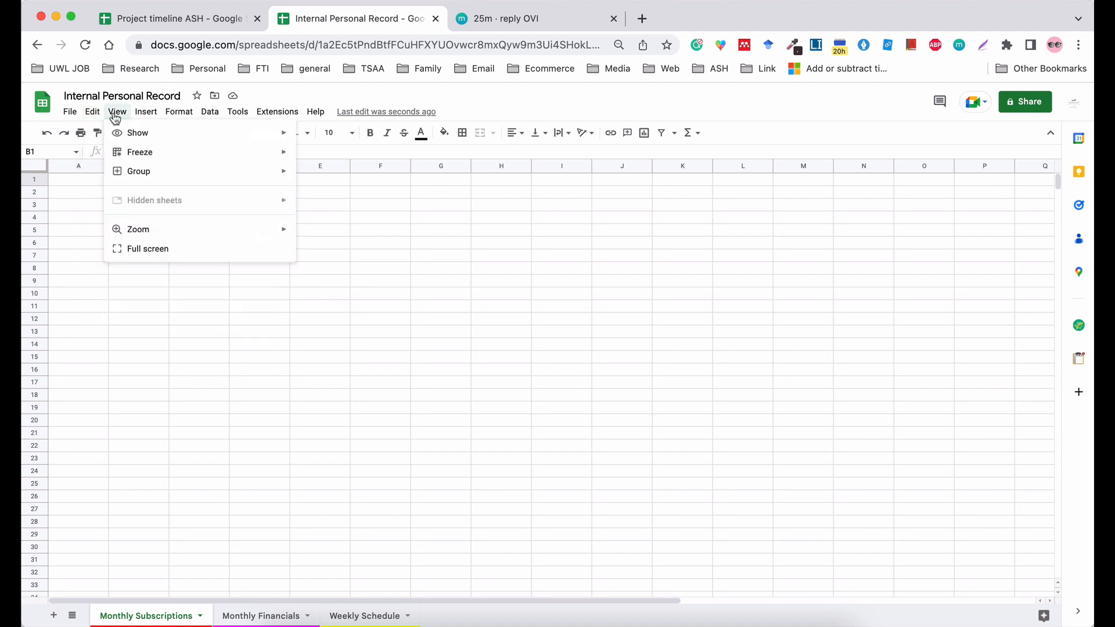
{"action": "mouse_move", "coordinate": [142, 148]}
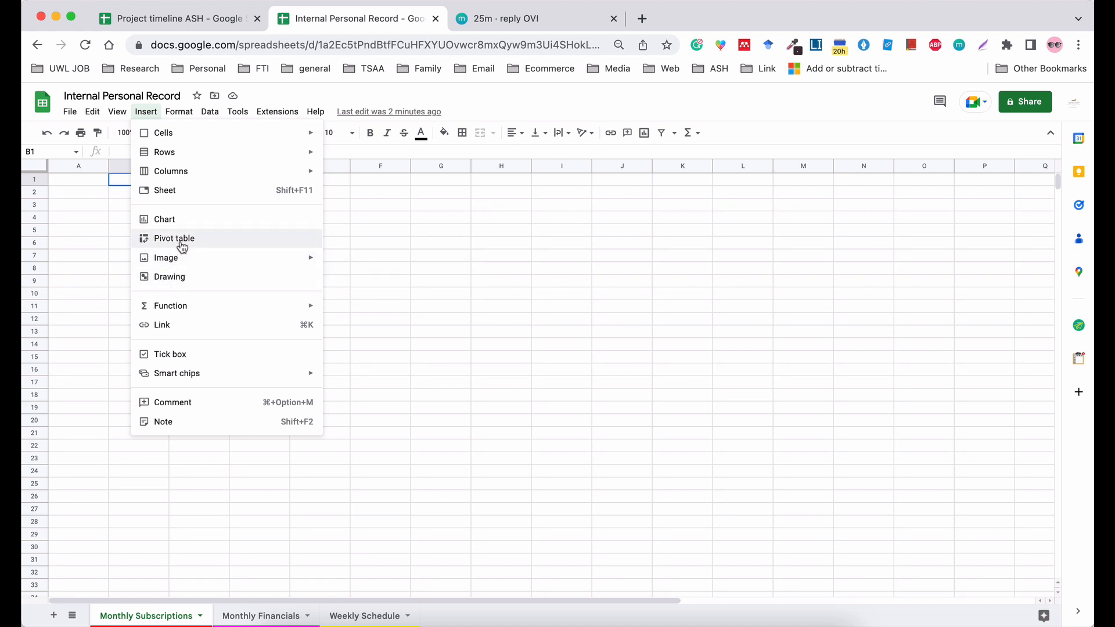
{"action": "mouse_move", "coordinate": [164, 254]}
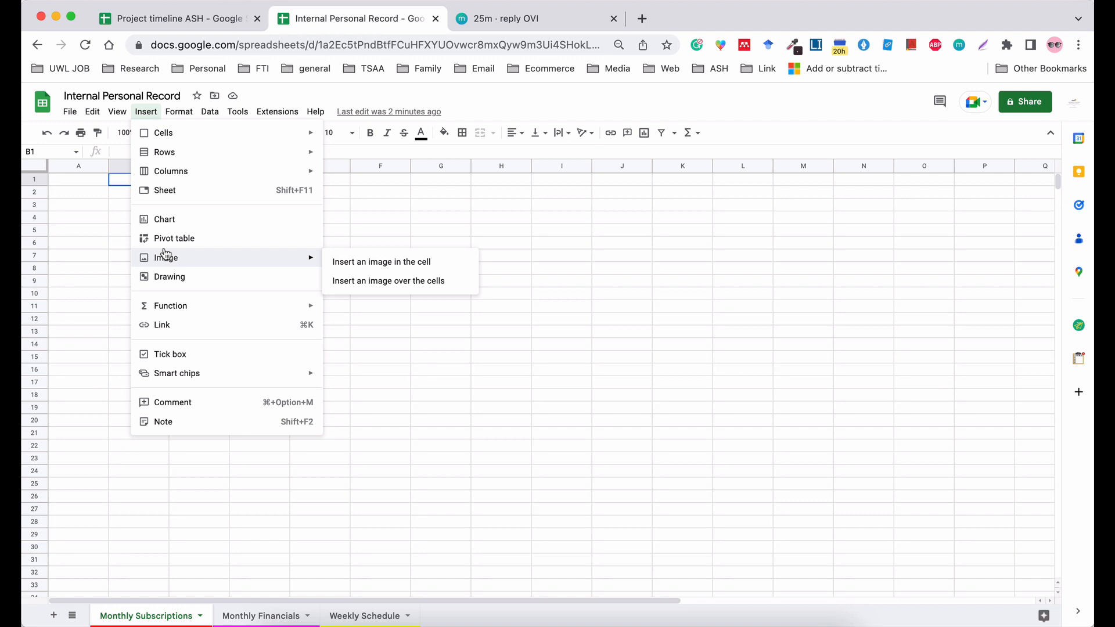
{"action": "mouse_move", "coordinate": [182, 115]}
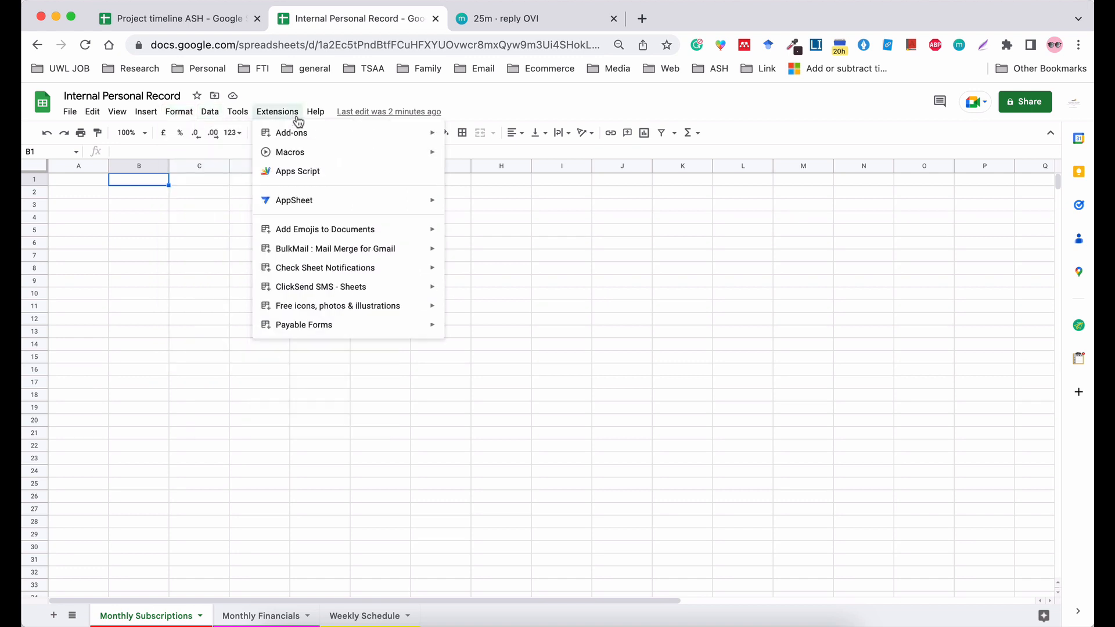
{"action": "mouse_move", "coordinate": [307, 122]}
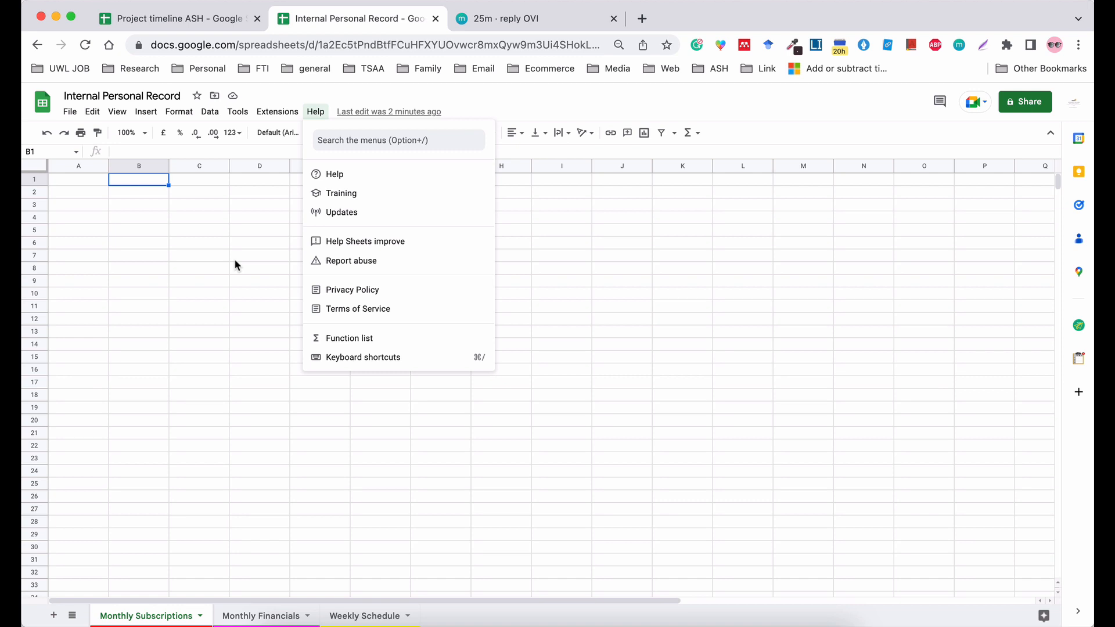
Enter the column headers Date, Amount and Category in cells A1 to C1 of the Monthly Subscriptions sheet.
{"action": "left_click", "coordinate": [77, 183]}
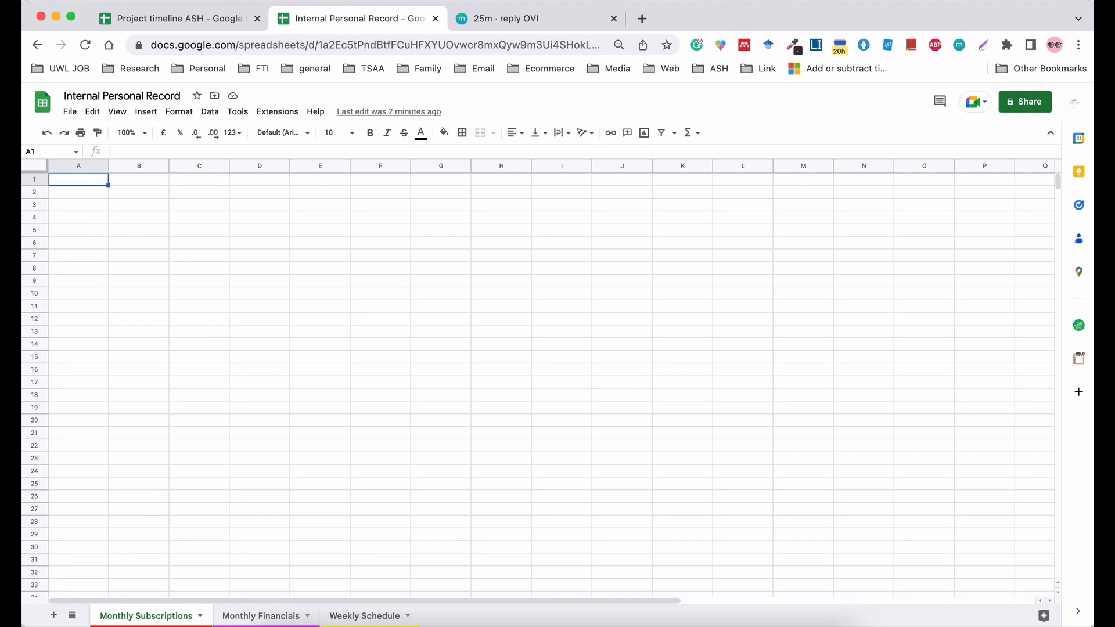
{"action": "type", "text": "Date"}
{"action": "key", "text": "Tab"}
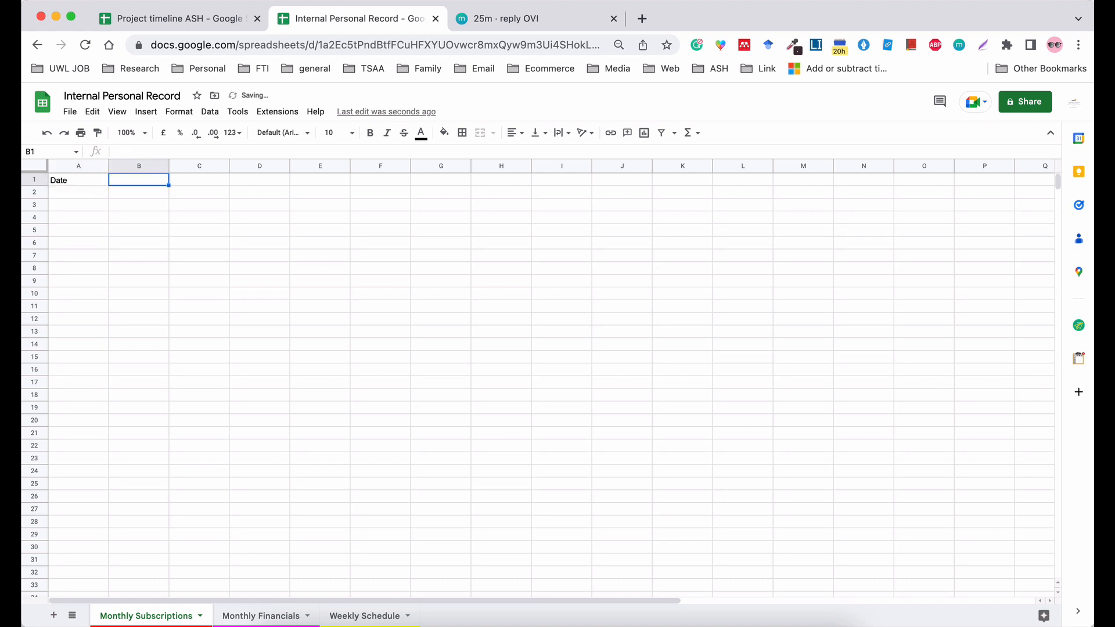
{"action": "type", "text": "Amount"}
{"action": "key", "text": "Tab"}
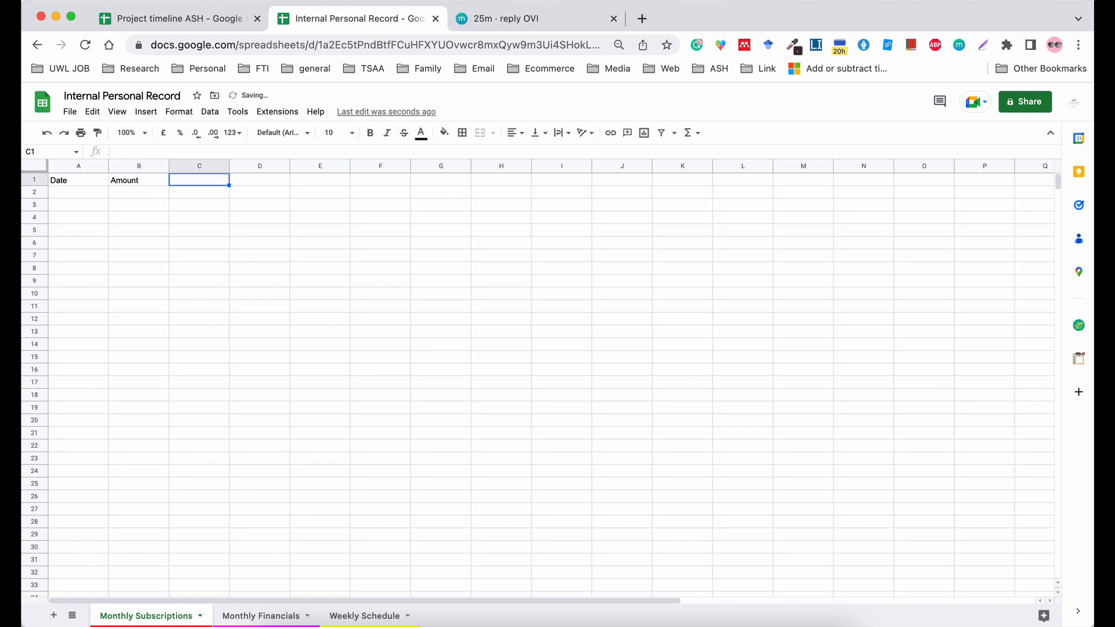
{"action": "type", "text": "Categor"}
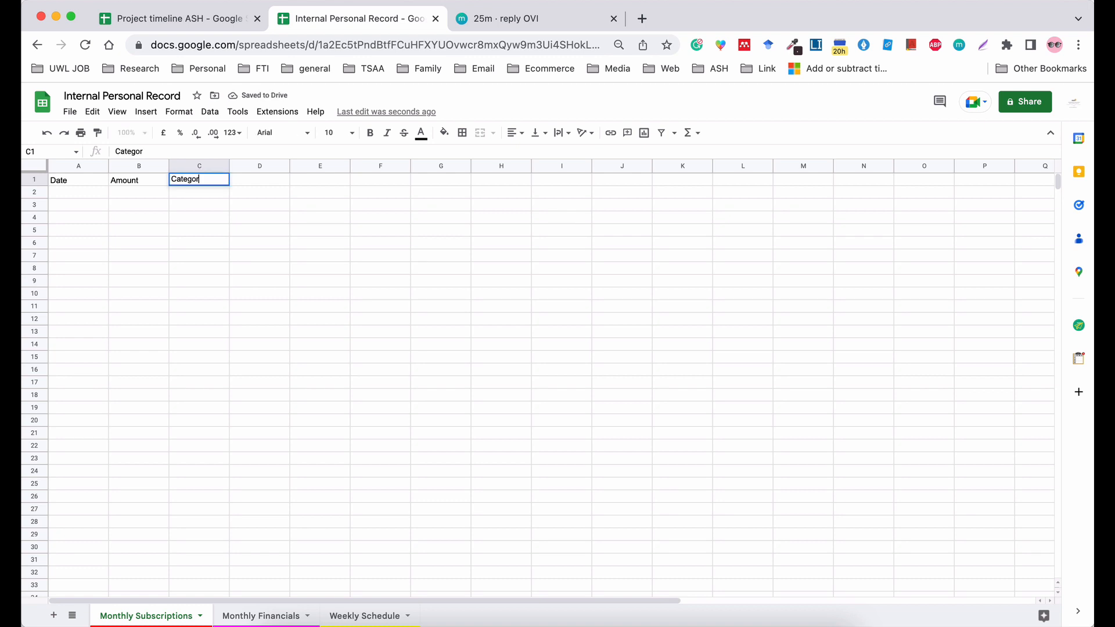
{"action": "key", "text": "Tab"}
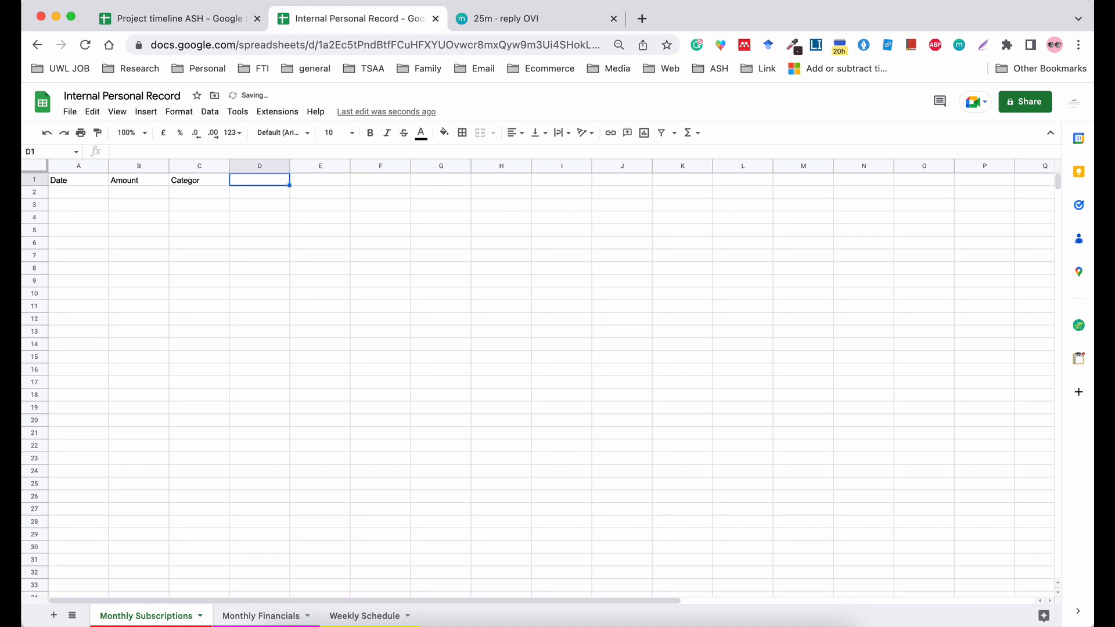
{"action": "double_click", "coordinate": [215, 181]}
{"action": "type", "text": "y"}
{"action": "key", "text": "Tab"}
Enter the column header Person in cell D1, after Category.
{"action": "type", "text": "Det"}
{"action": "key", "text": "BackSpace"}
{"action": "key", "text": "BackSpace"}
{"action": "key", "text": "BackSpace"}
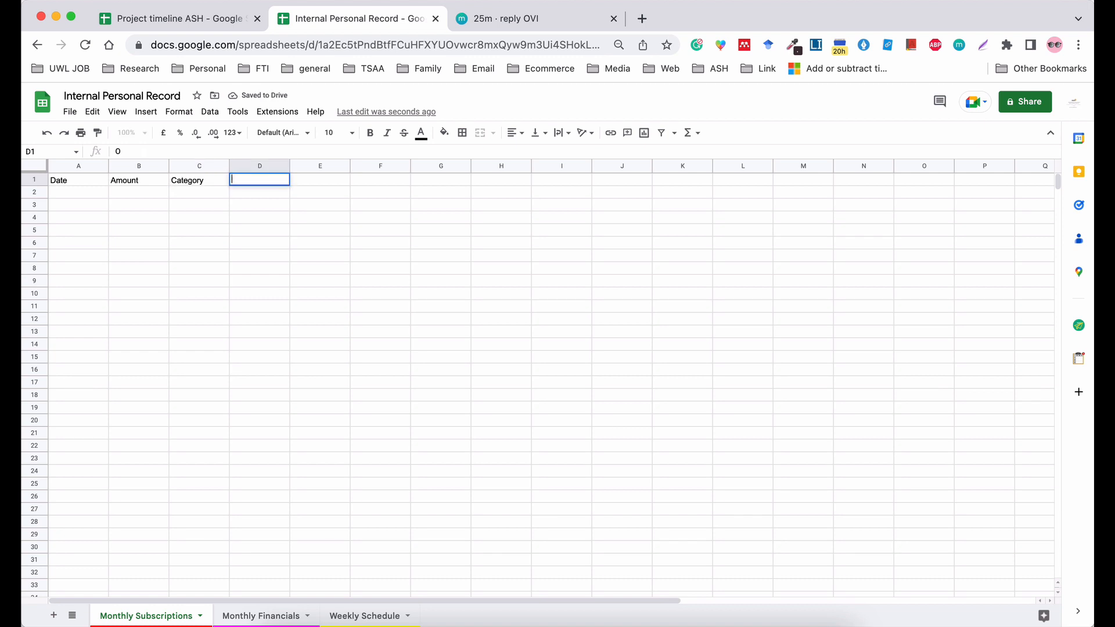
{"action": "type", "text": "Perso"}
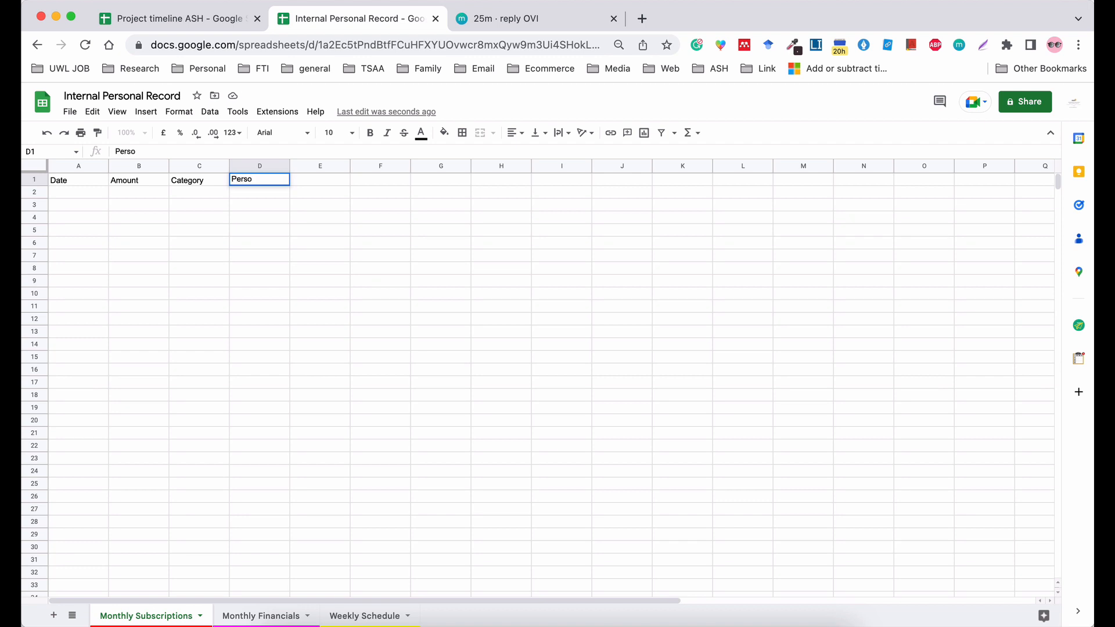
{"action": "type", "text": "n"}
{"action": "key", "text": "Tab"}
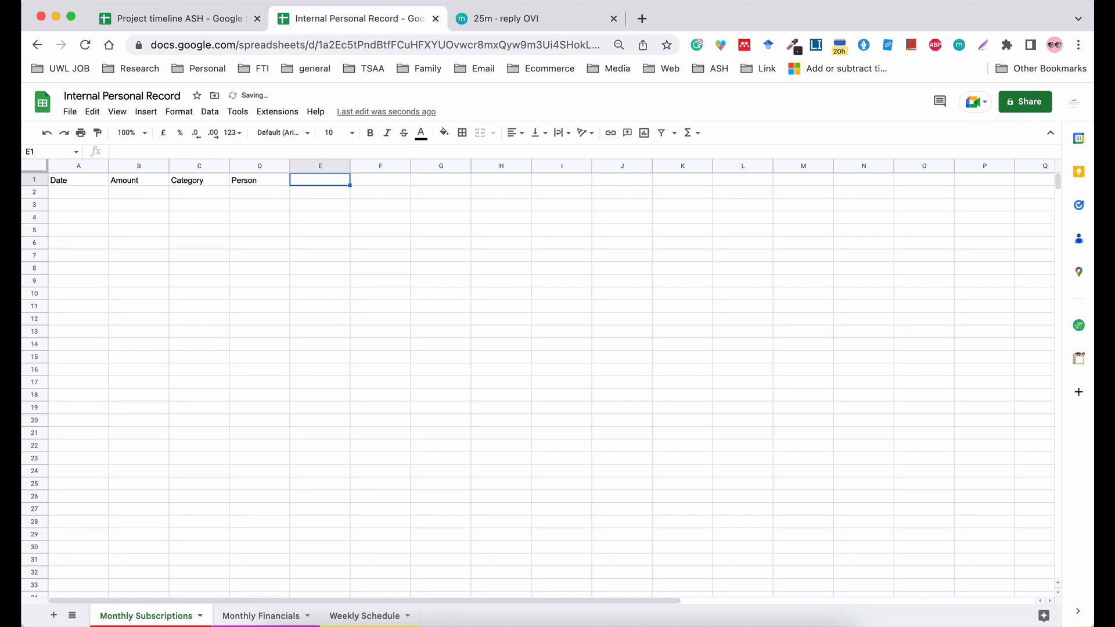
Add the column headers "Occurence" and "Frequency" in cells E1 and F1.
{"action": "left_click", "coordinate": [99, 197]}
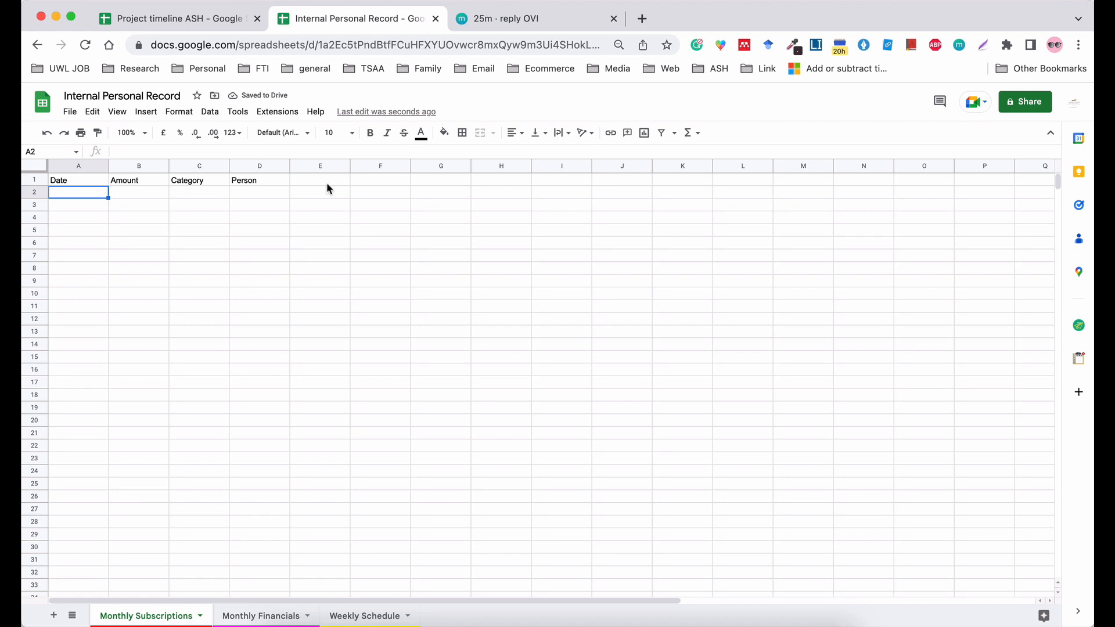
{"action": "left_click", "coordinate": [311, 183]}
{"action": "type", "text": "Oc"}
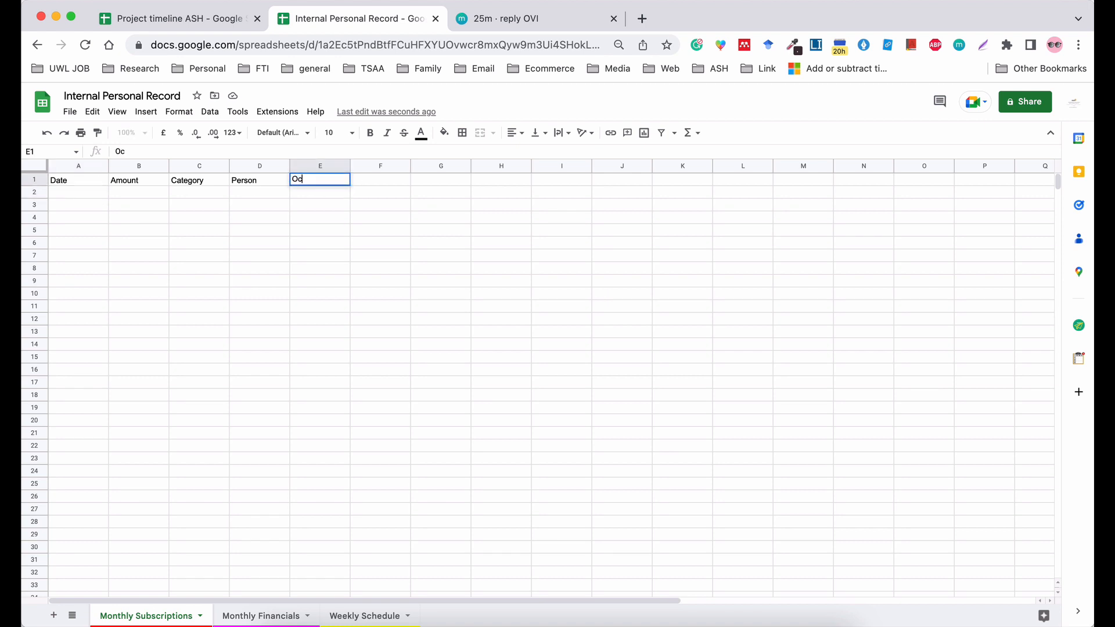
{"action": "type", "text": "curence"}
{"action": "key", "text": "Tab"}
{"action": "type", "text": "Fr"}
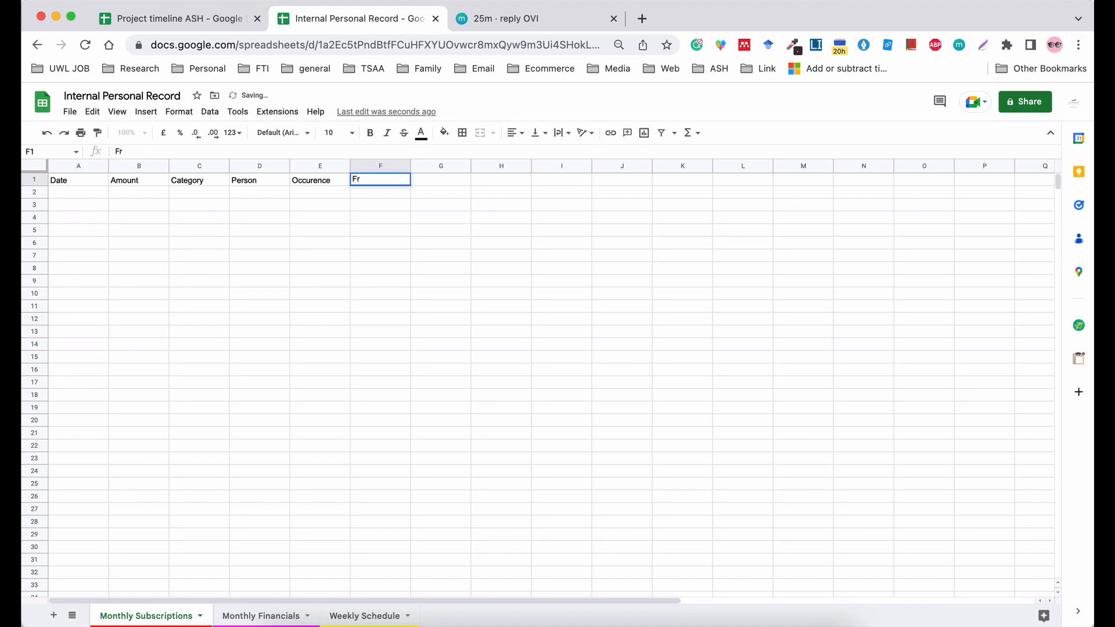
{"action": "type", "text": "equency"}
{"action": "left_click", "coordinate": [95, 192]}
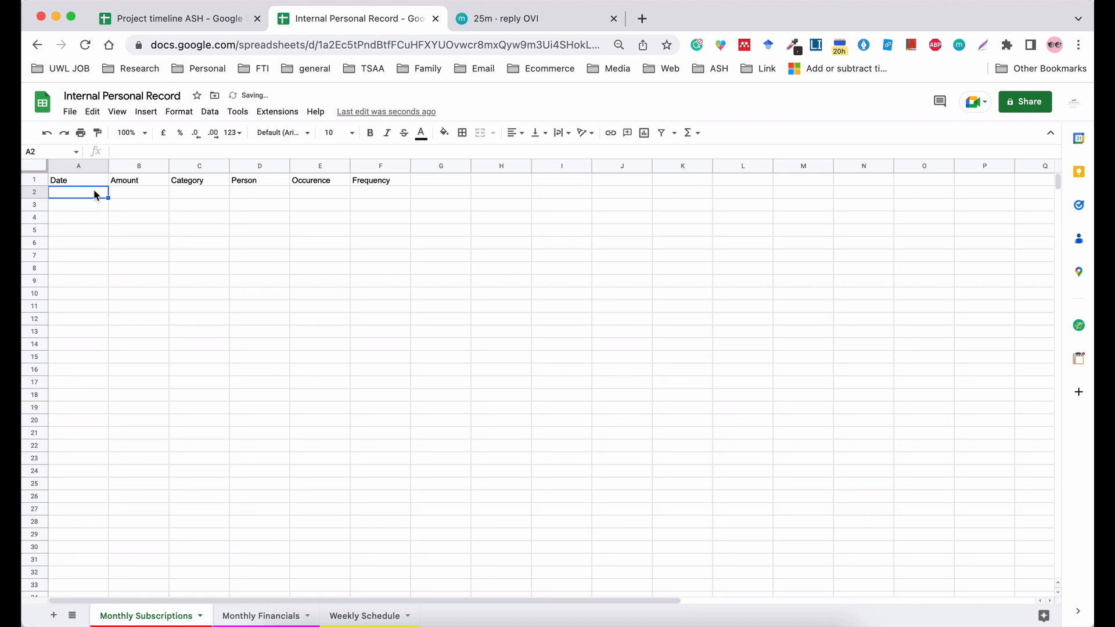
Insert one column before the Date column and enter the header Item in cell A1.
{"action": "left_click_drag", "start_coordinate": [86, 172], "coordinate": [86, 170]}
{"action": "left_click", "coordinate": [85, 168]}
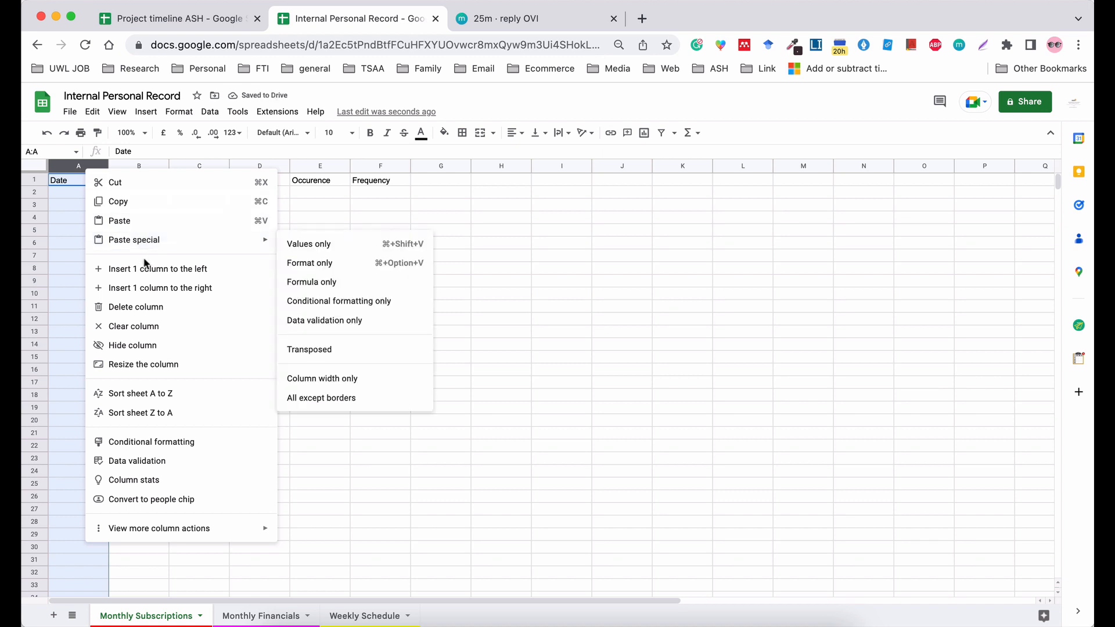
{"action": "left_click", "coordinate": [142, 269]}
{"action": "left_click", "coordinate": [75, 181]}
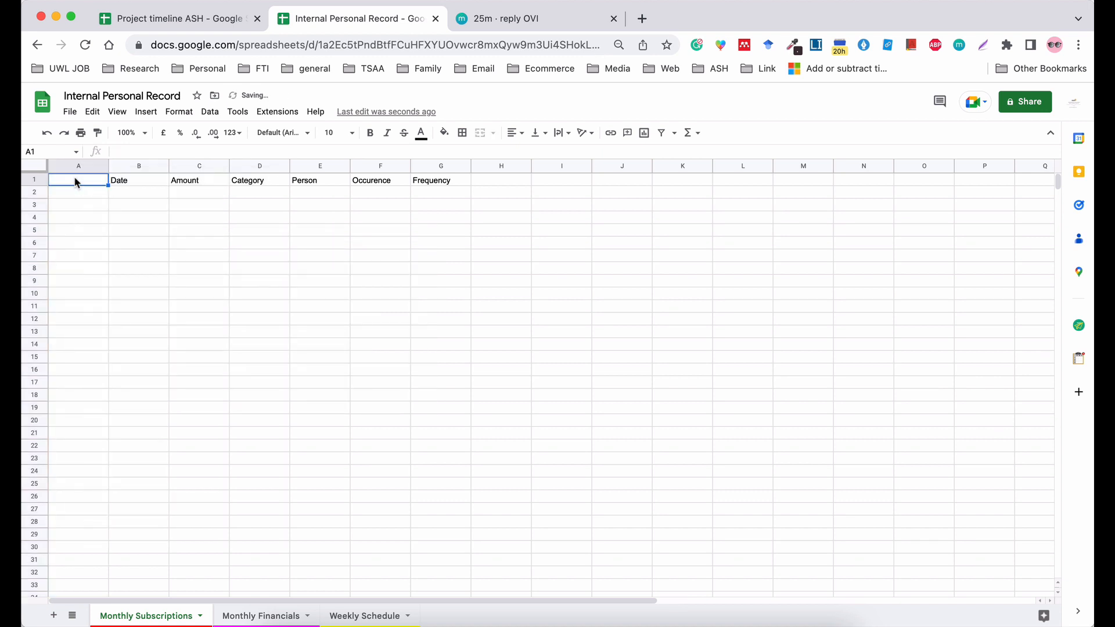
{"action": "type", "text": "Item"}
{"action": "left_click", "coordinate": [75, 195]}
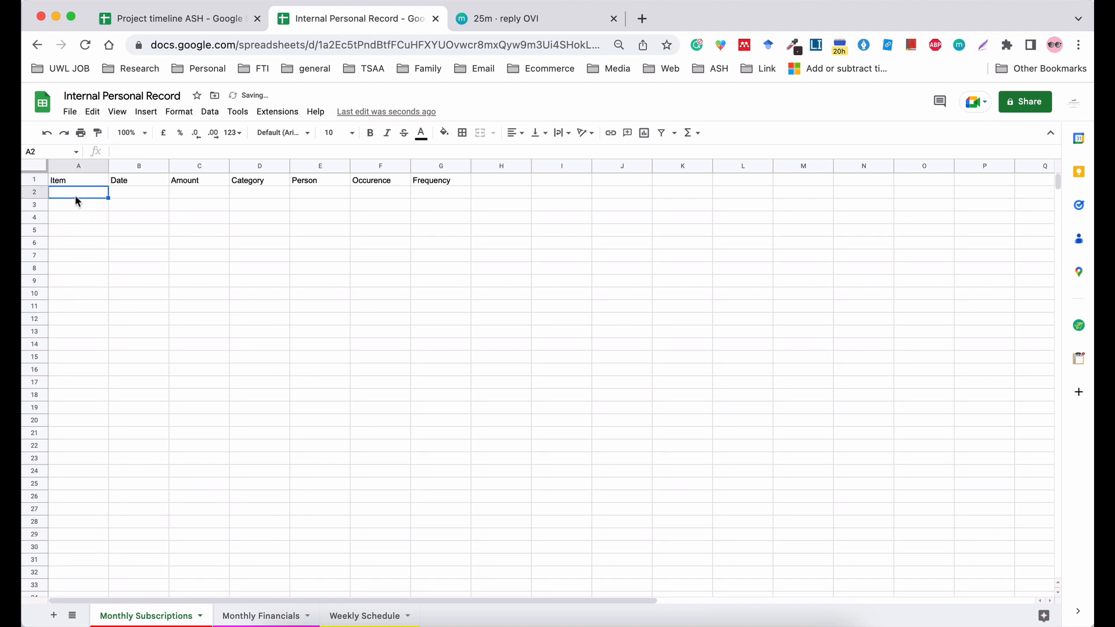
Enter the item Netflix in cell A2 of the Monthly Subscriptions sheet.
{"action": "type", "text": "Netfl"}
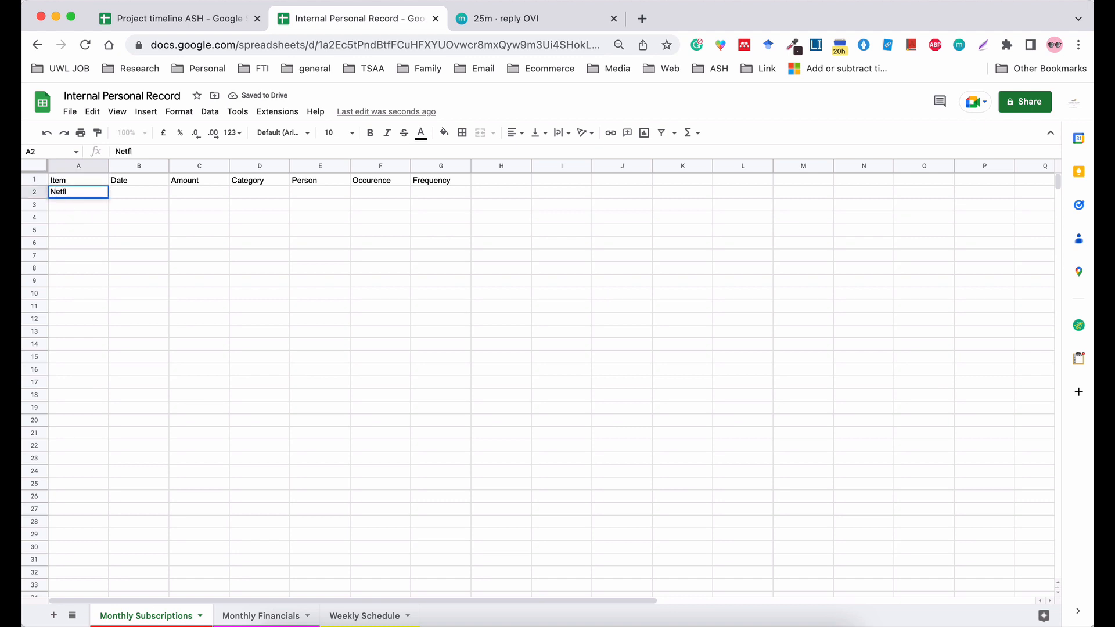
{"action": "key", "text": "BackSpace"}
{"action": "type", "text": "lix"}
{"action": "left_click", "coordinate": [212, 254]}
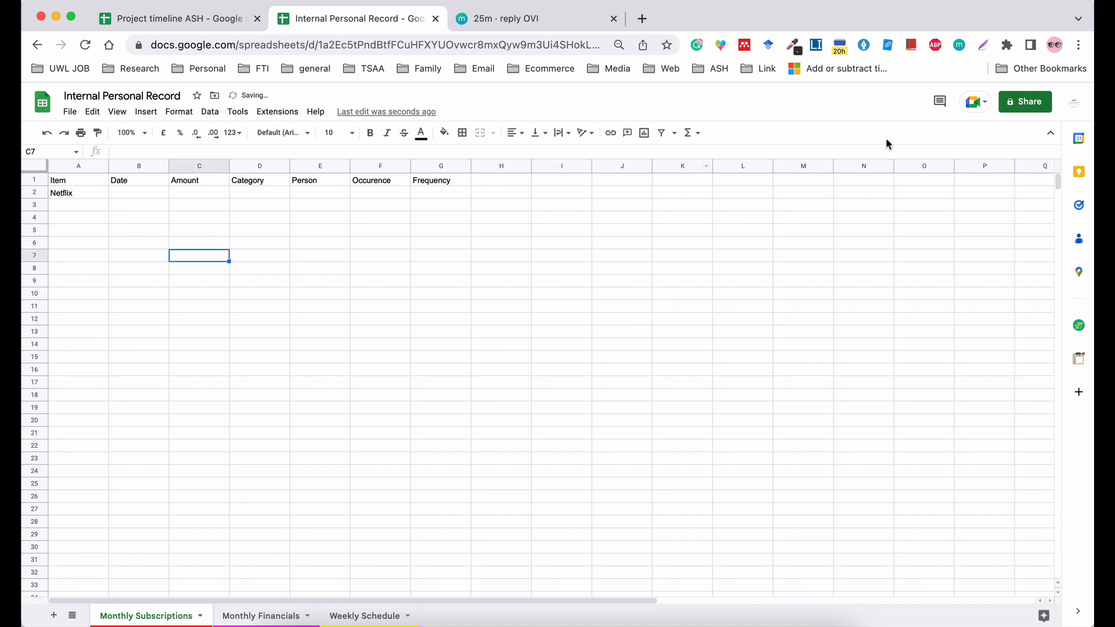
Zoom the browser page in beyond 100% to make the spreadsheet easier to read.
{"action": "left_click", "coordinate": [1077, 47]}
{"action": "left_click", "coordinate": [1026, 207]}
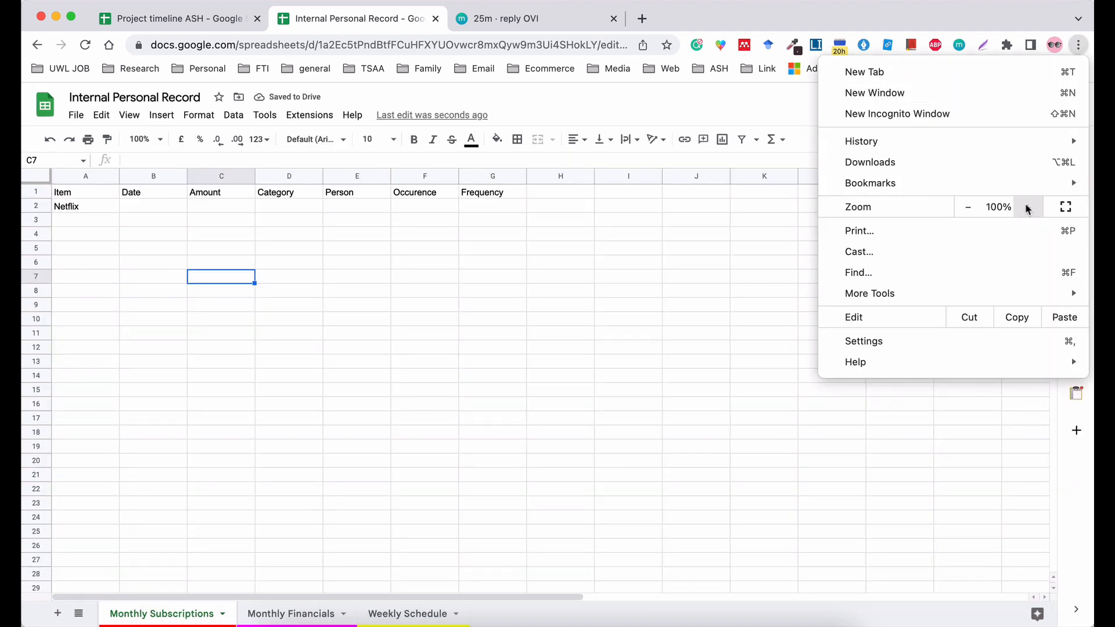
{"action": "left_click", "coordinate": [646, 540]}
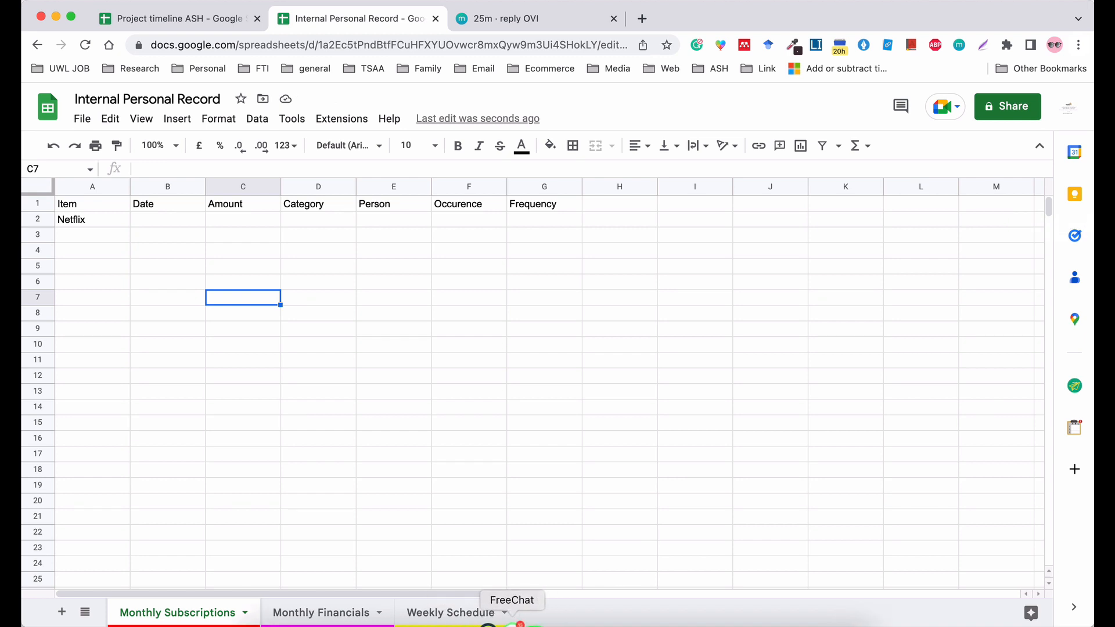
{"action": "right_click", "coordinate": [511, 622]}
{"action": "left_click", "coordinate": [515, 588]}
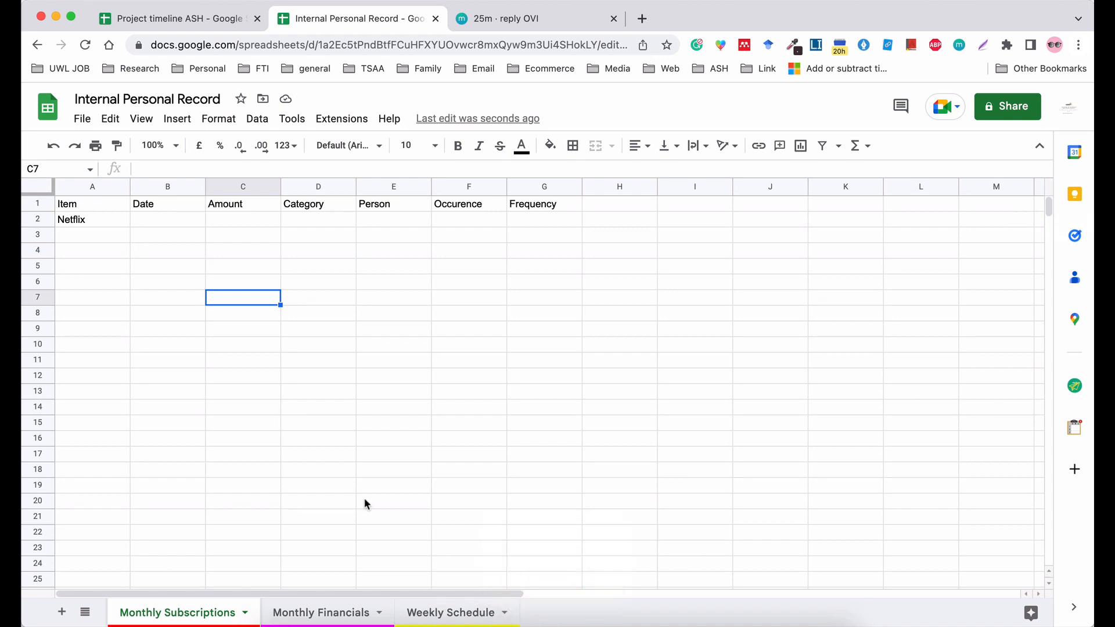
Enter the item "Iroko Tv" in cell A3, below Netflix.
{"action": "left_click", "coordinate": [96, 218]}
{"action": "left_click", "coordinate": [100, 231]}
{"action": "type", "text": "Ir"}
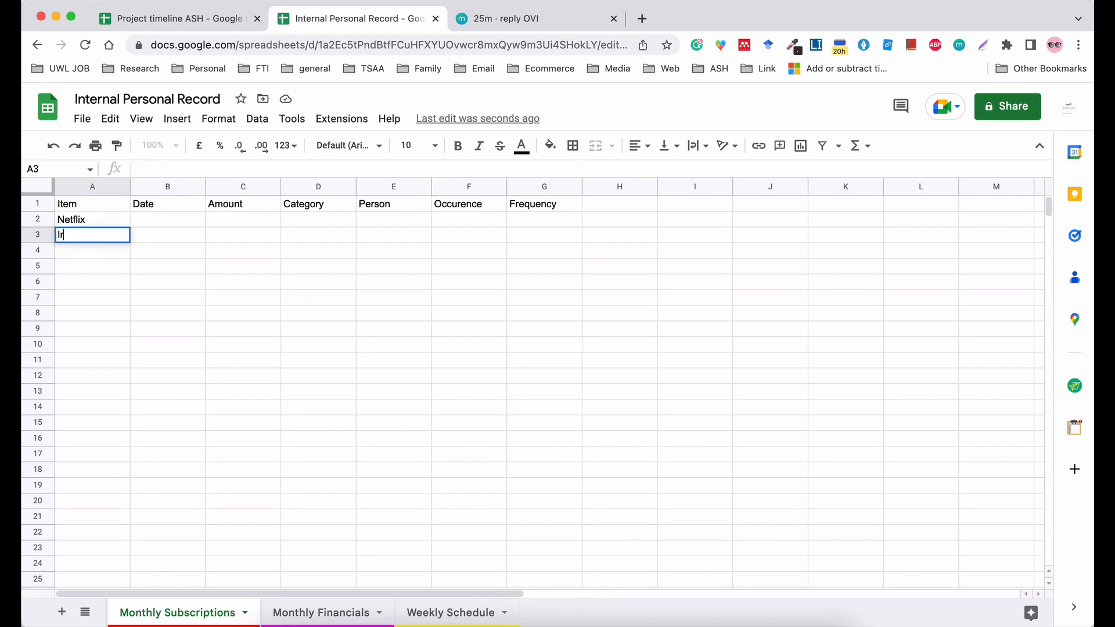
{"action": "type", "text": "ot"}
{"action": "key", "text": "BackSpace"}
{"action": "type", "text": "ko Tv"}
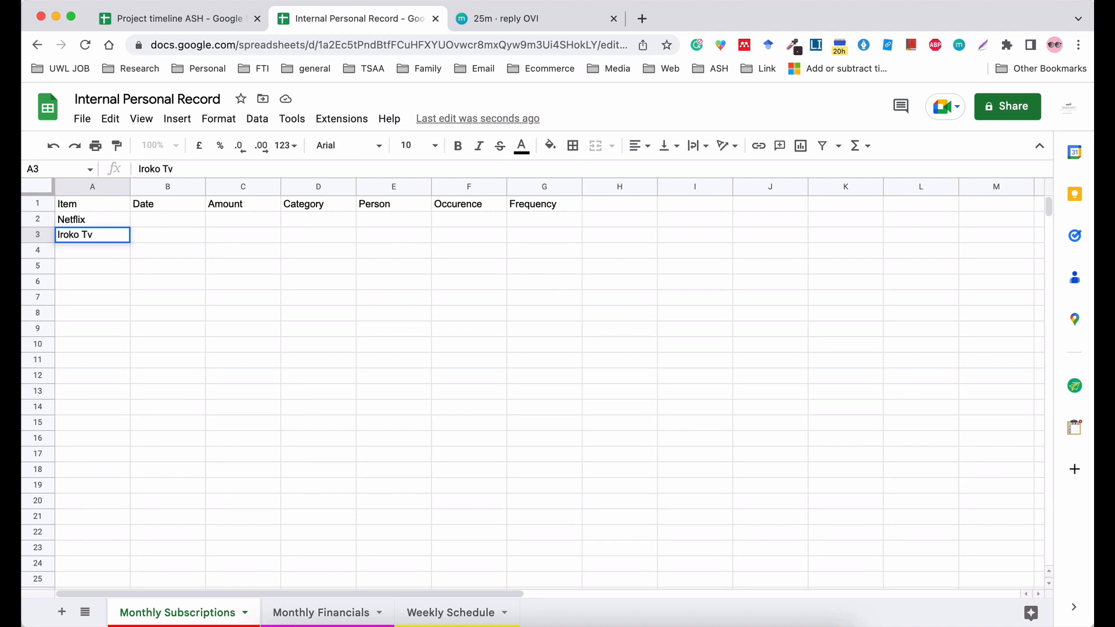
{"action": "key", "text": "Return"}
Enter the item Podcast in cell A4 of the Item column.
{"action": "type", "text": "pod"}
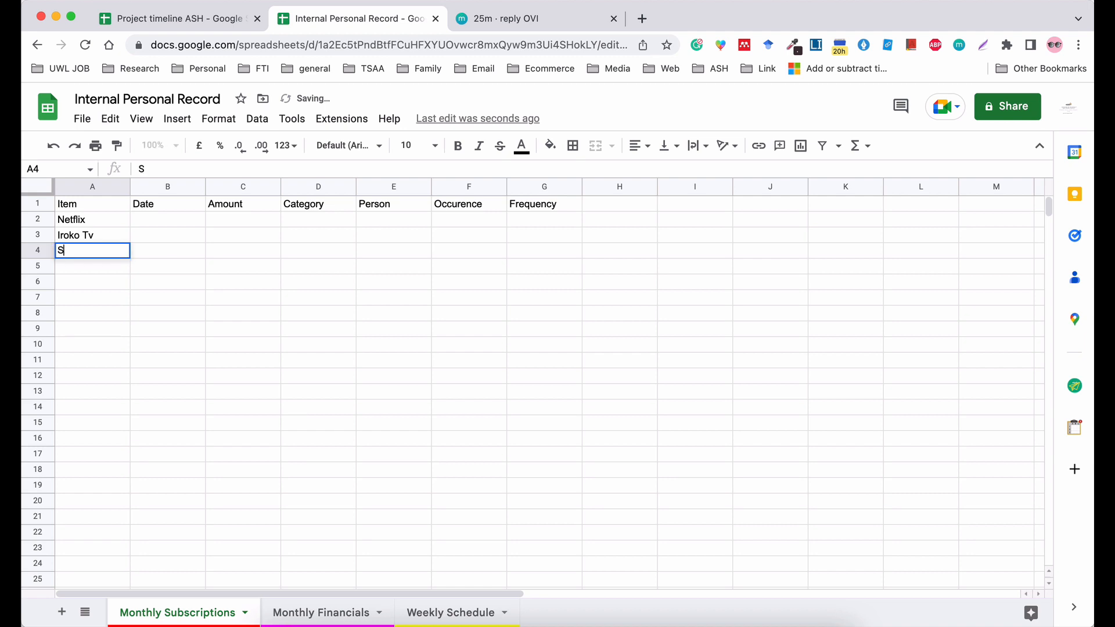
{"action": "key", "text": "BackSpace"}
{"action": "key", "text": "BackSpace"}
{"action": "key", "text": "BackSpace"}
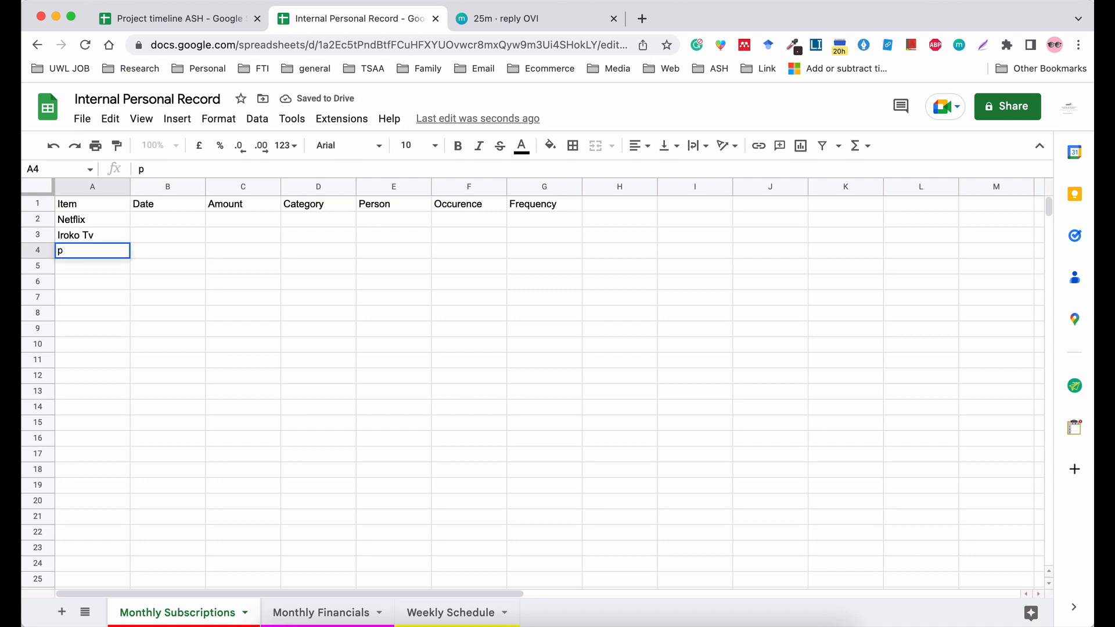
{"action": "type", "text": "odcast"}
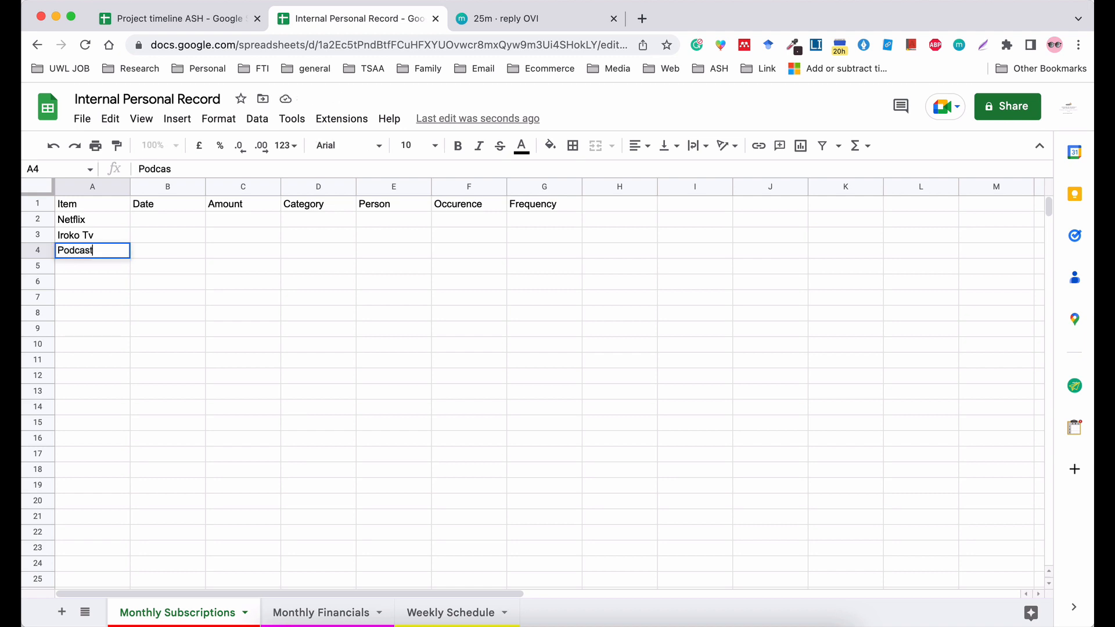
{"action": "key", "text": "Return"}
Enter the item YouTube Premium in cell A5 and fit the width of column A to its text.
{"action": "type", "text": "Yo"}
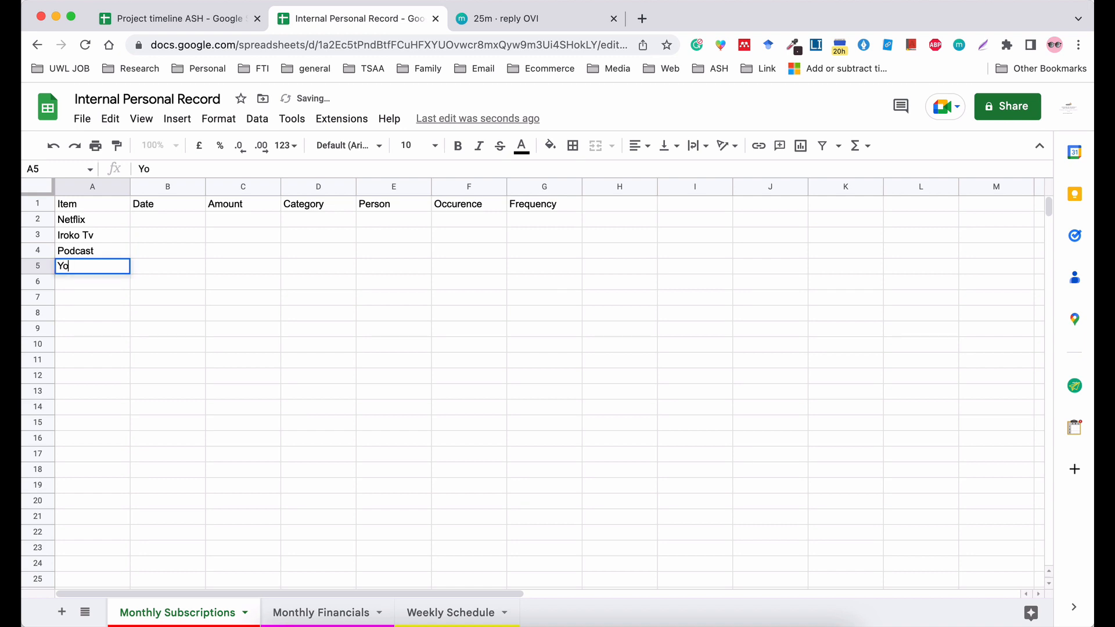
{"action": "type", "text": "uTu"}
{"action": "key", "text": "BackSpace"}
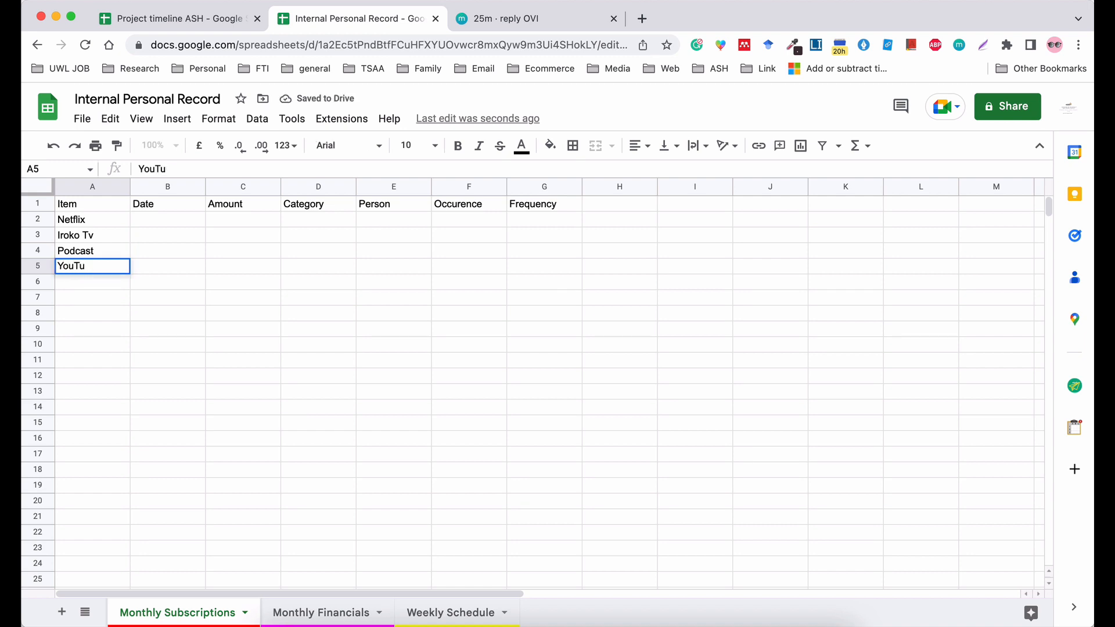
{"action": "type", "text": "be Premium"}
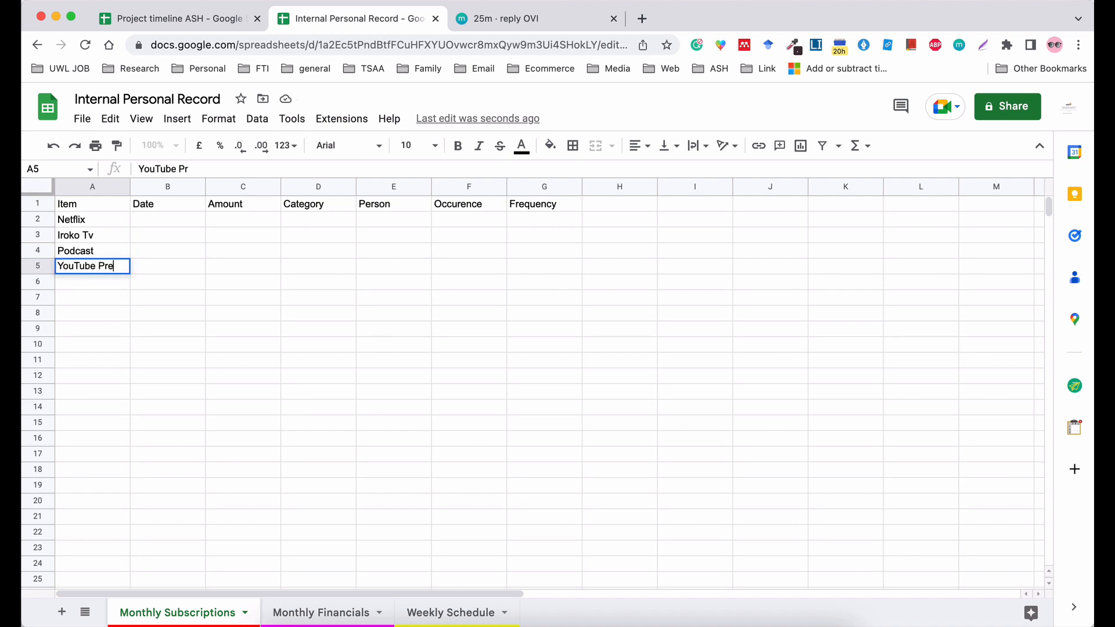
{"action": "left_click", "coordinate": [165, 287]}
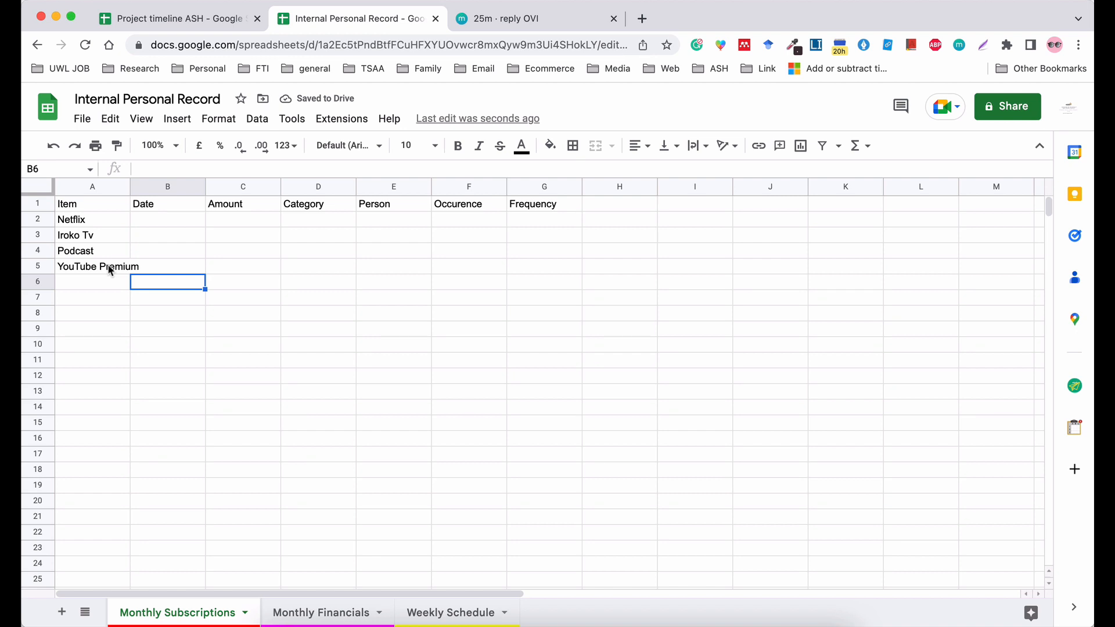
{"action": "double_click", "coordinate": [130, 187]}
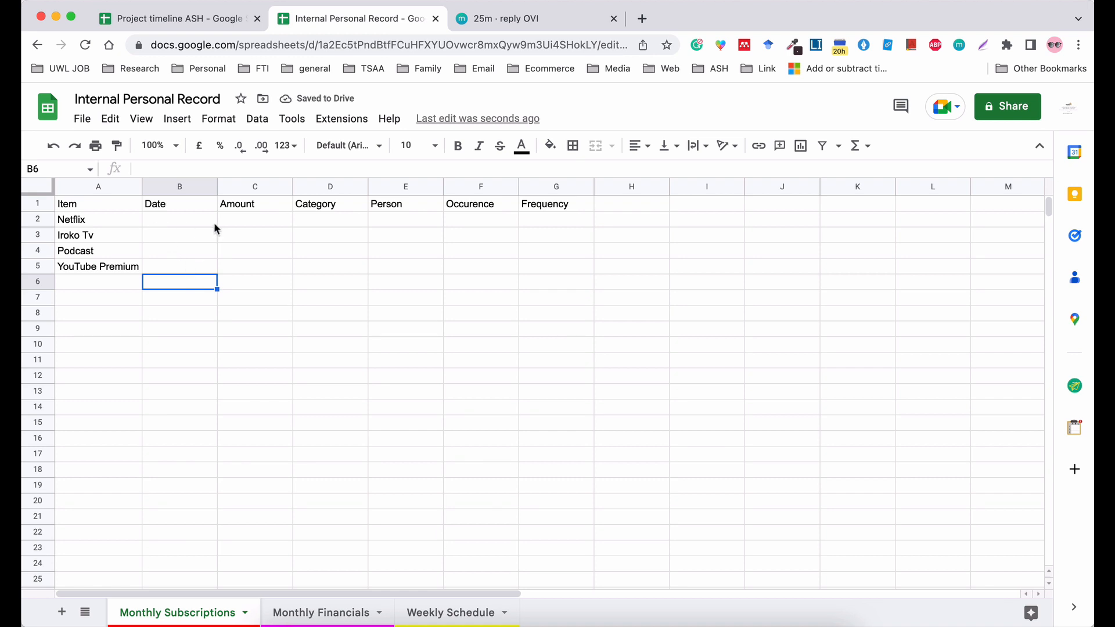
Move the Amount column ahead of the Date column so it directly follows Item.
{"action": "left_click", "coordinate": [239, 188]}
{"action": "left_click_drag", "start_coordinate": [239, 188], "coordinate": [174, 235]}
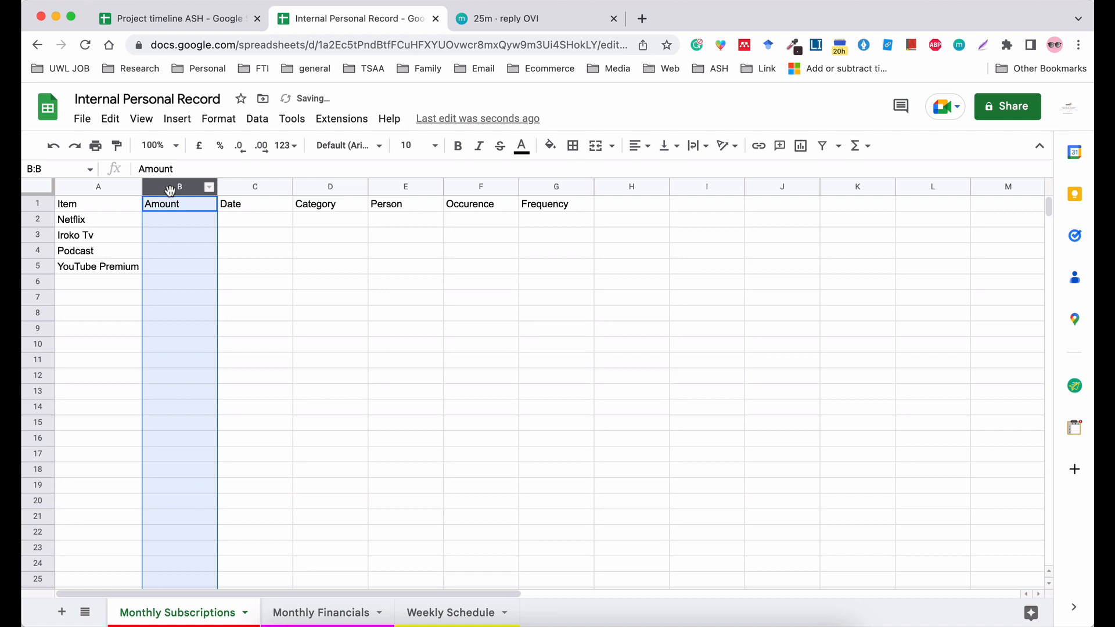
{"action": "left_click_drag", "start_coordinate": [170, 191], "coordinate": [186, 207]}
{"action": "left_click", "coordinate": [172, 217]}
{"action": "left_click", "coordinate": [173, 188]}
Enter the amounts 10.99, 11.99, 5.99 and 6.99 in cells B2 to B5.
{"action": "left_click", "coordinate": [164, 222]}
{"action": "type", "text": "10.99"}
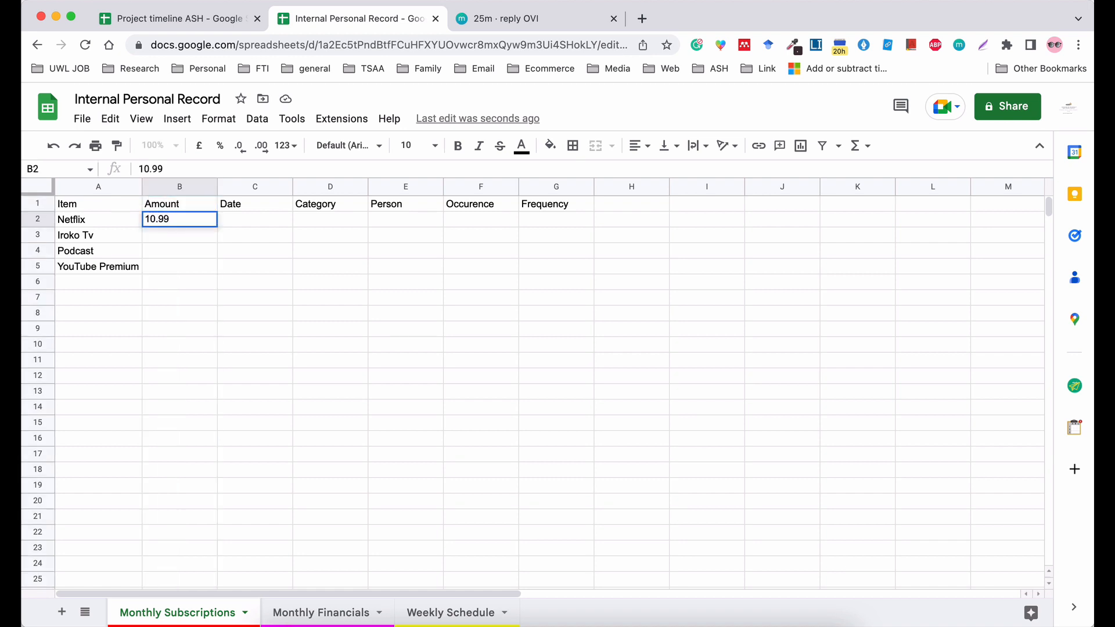
{"action": "key", "text": "Return"}
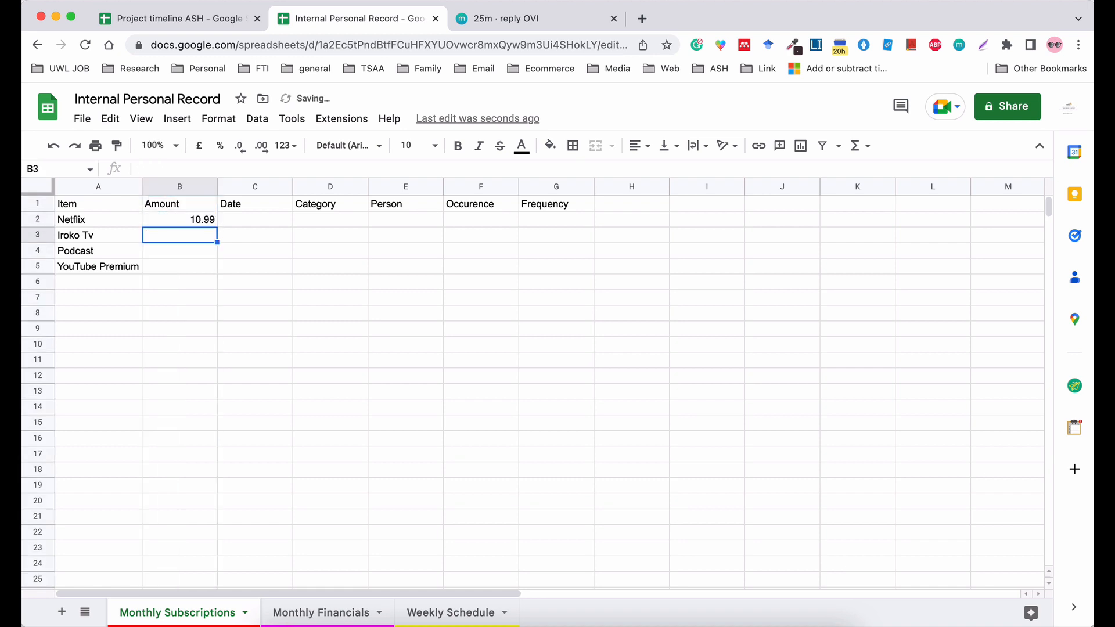
{"action": "type", "text": "11.99"}
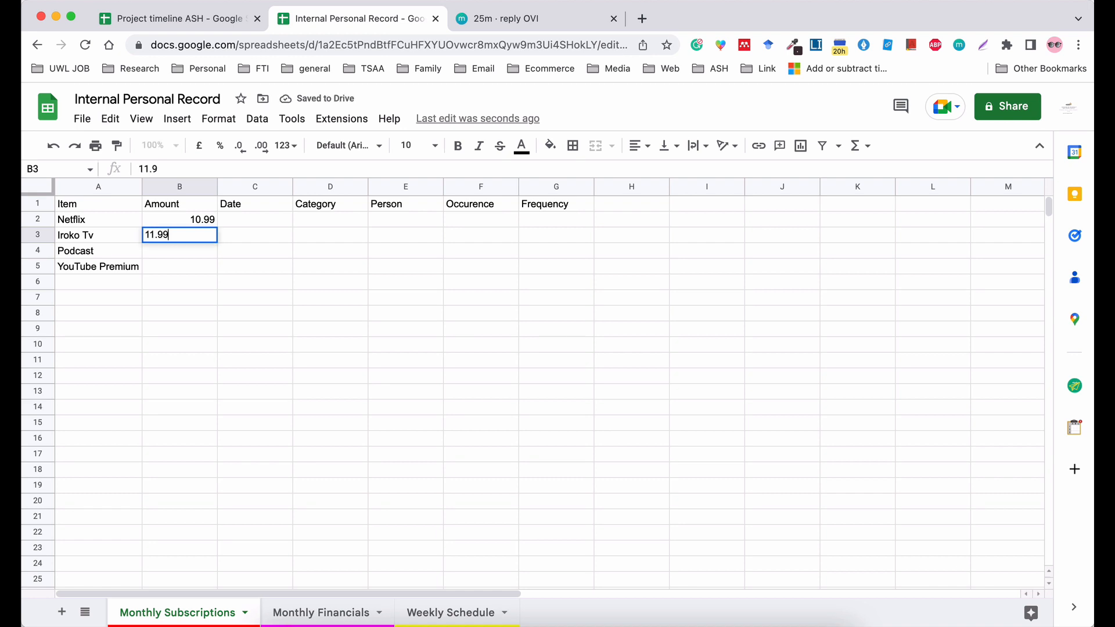
{"action": "key", "text": "Return"}
{"action": "type", "text": "5."}
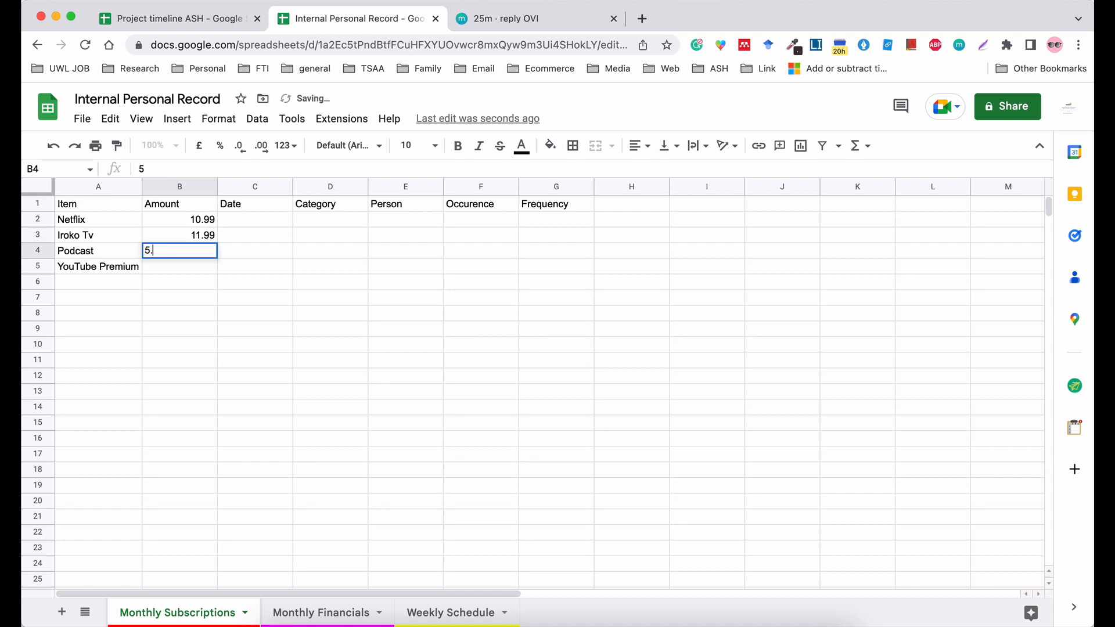
{"action": "type", "text": "99"}
{"action": "key", "text": "Return"}
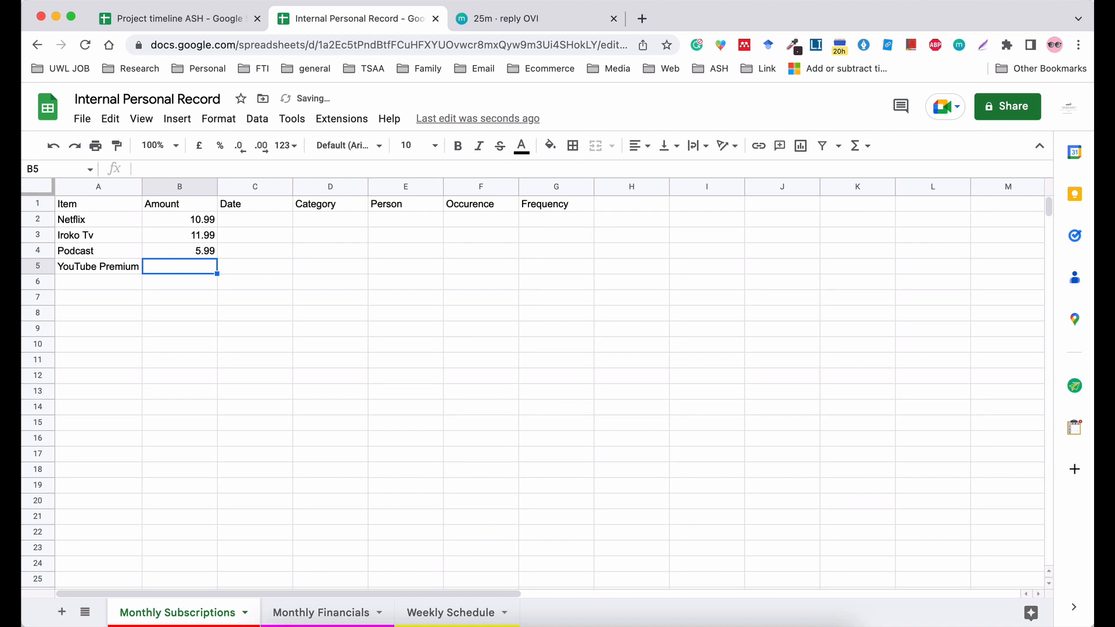
{"action": "type", "text": "6.99"}
{"action": "key", "text": "Tab"}
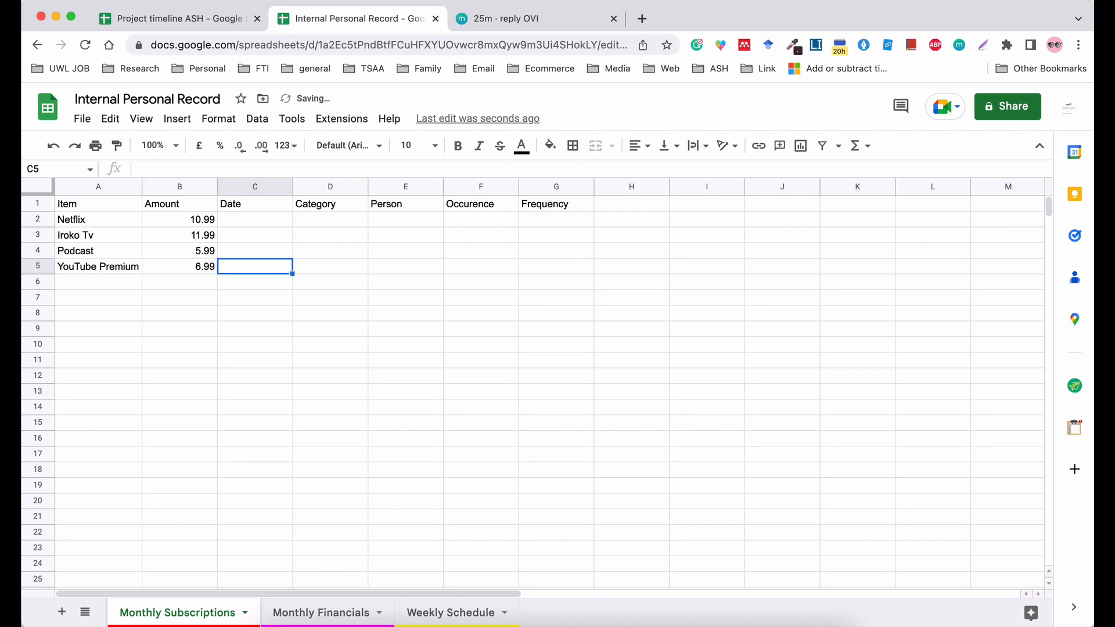
Format the whole Amount column as Currency in pounds with two decimals.
{"action": "left_click", "coordinate": [172, 187]}
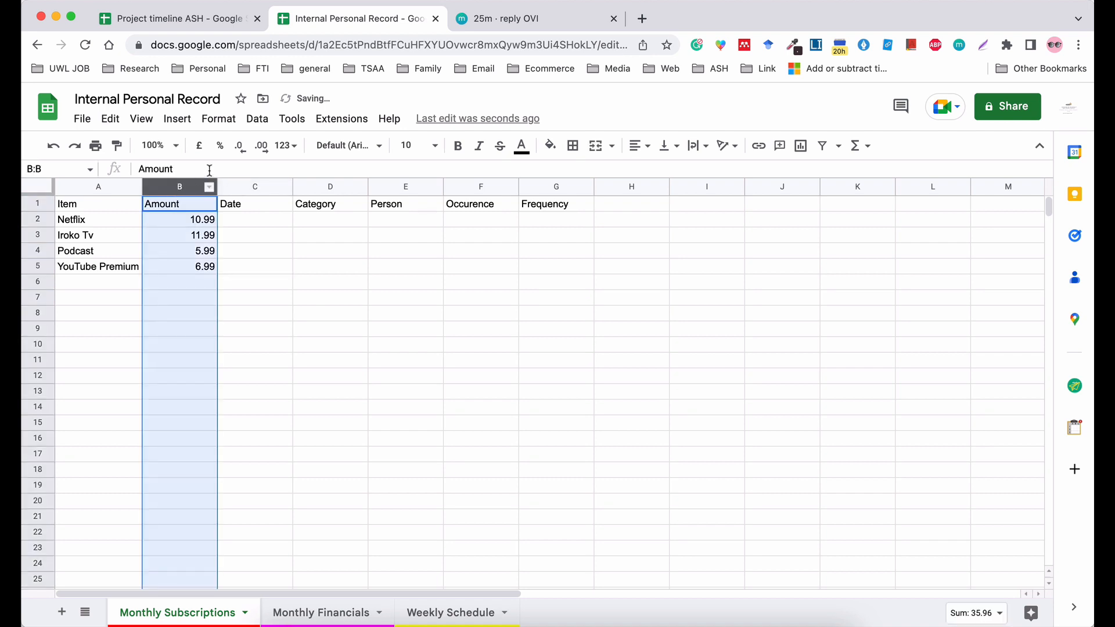
{"action": "left_click", "coordinate": [219, 120]}
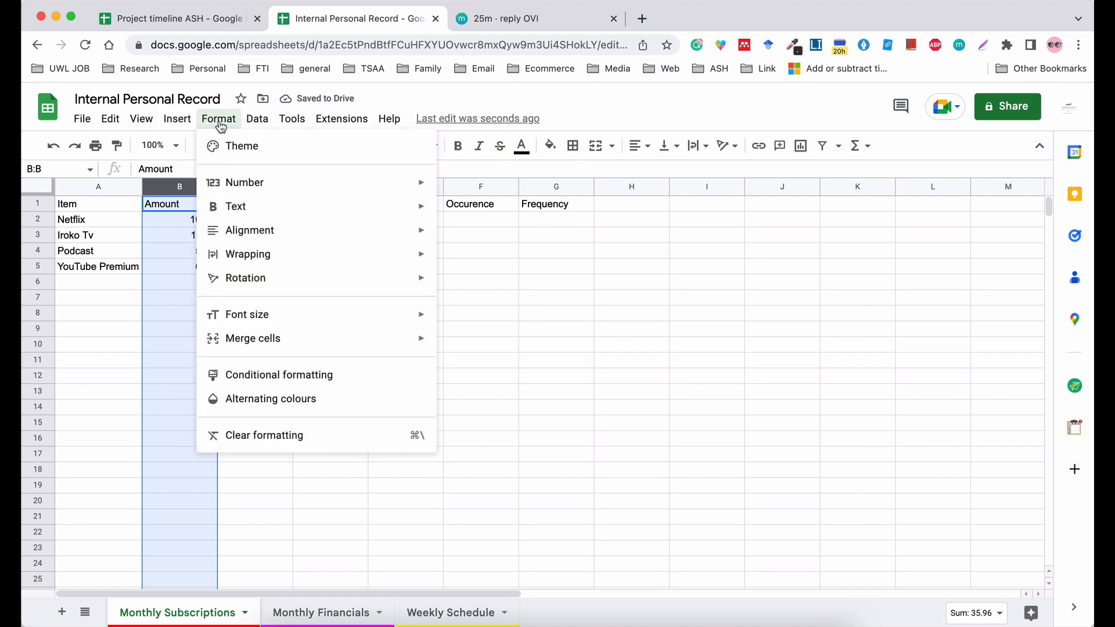
{"action": "mouse_move", "coordinate": [233, 183]}
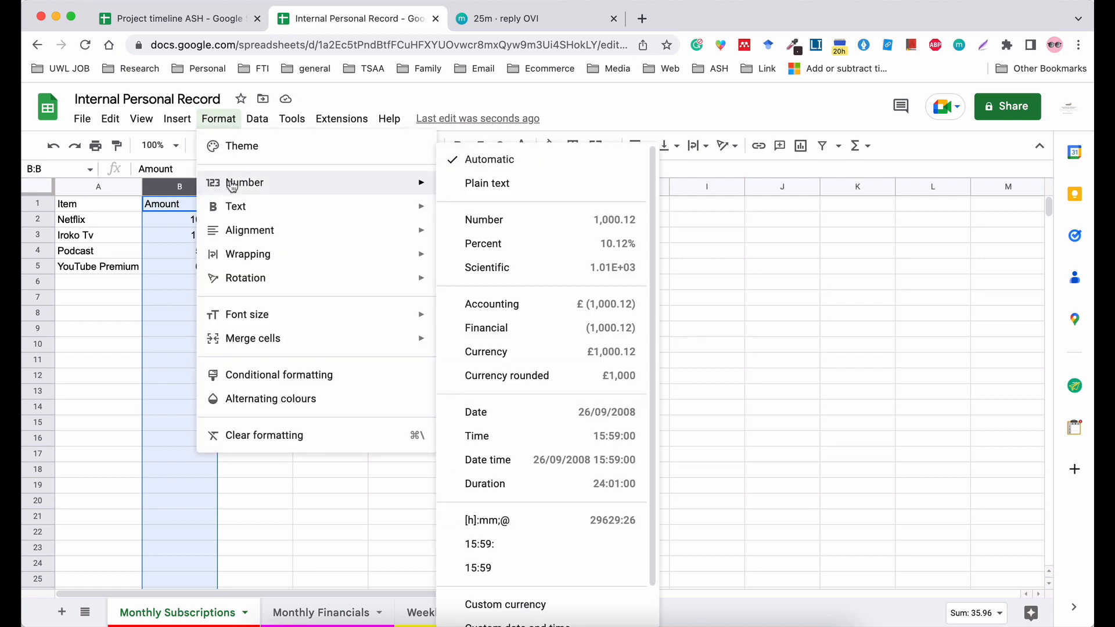
{"action": "left_click", "coordinate": [518, 357]}
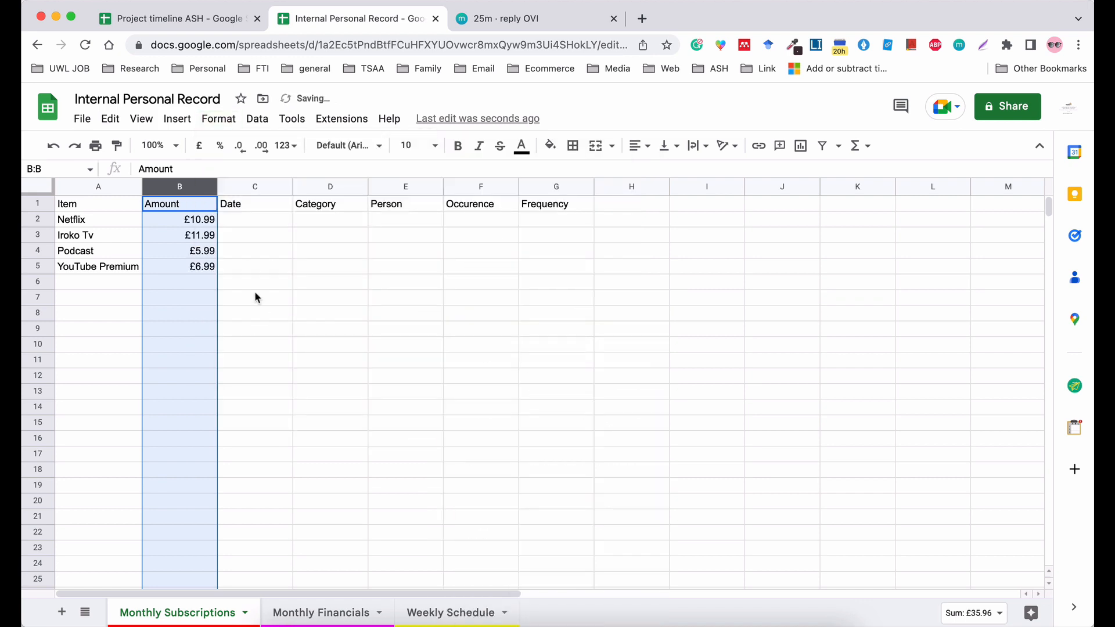
Apply the custom currency Nigerian Naira to the Amount column.
{"action": "left_click", "coordinate": [233, 120]}
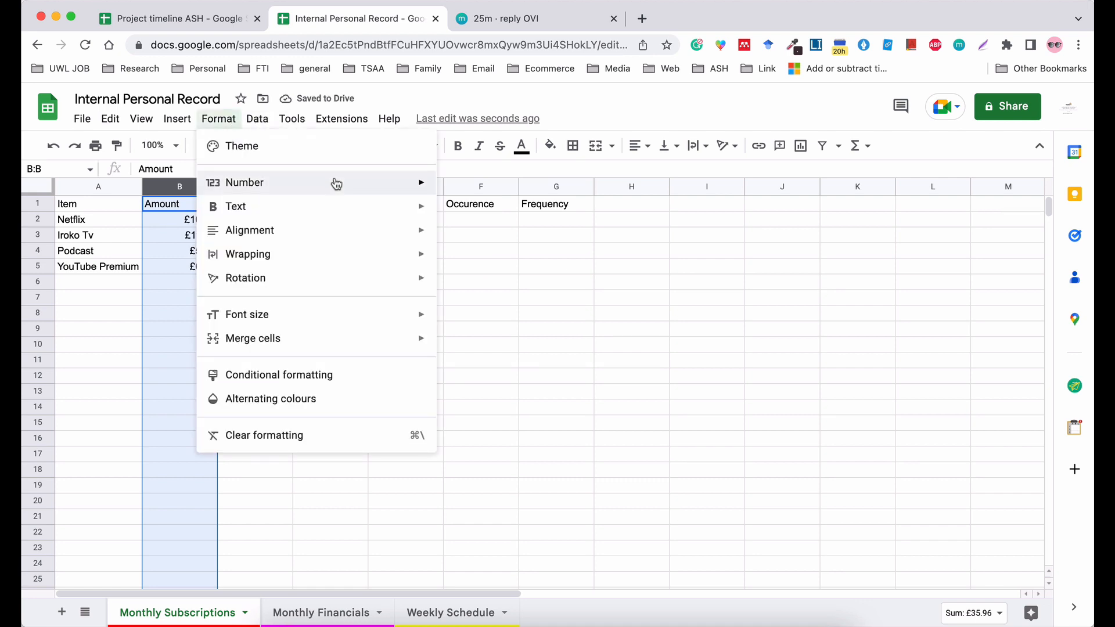
{"action": "mouse_move", "coordinate": [366, 187]}
{"action": "scroll", "coordinate": [531, 524], "scroll_direction": "down", "scroll_amount": 2}
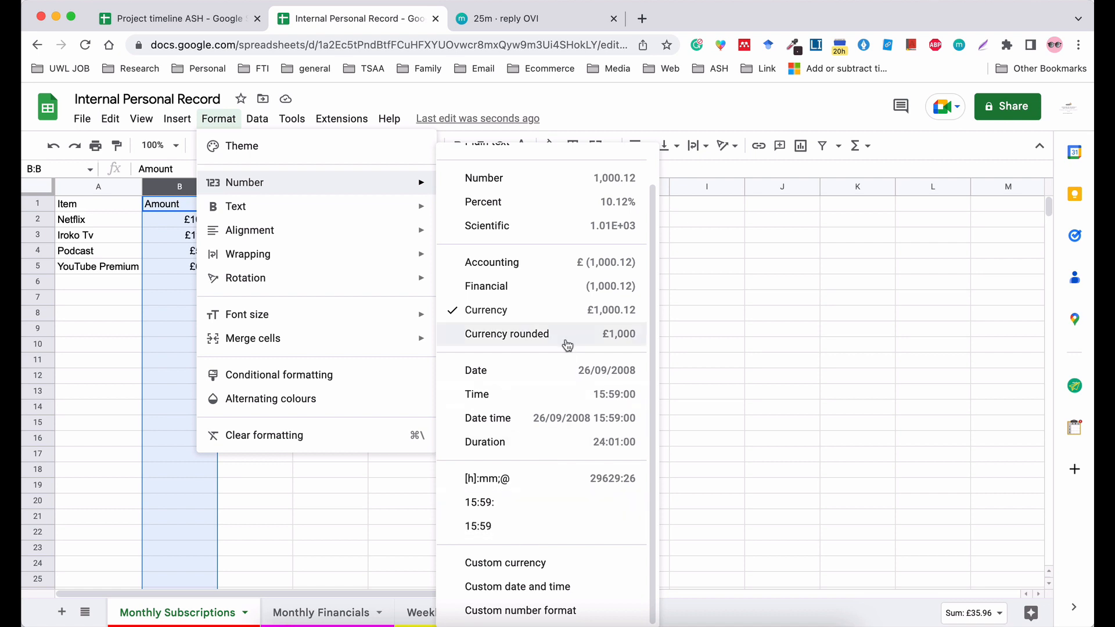
{"action": "scroll", "coordinate": [568, 344], "scroll_direction": "up", "scroll_amount": 2}
{"action": "scroll", "coordinate": [568, 345], "scroll_direction": "down", "scroll_amount": 2}
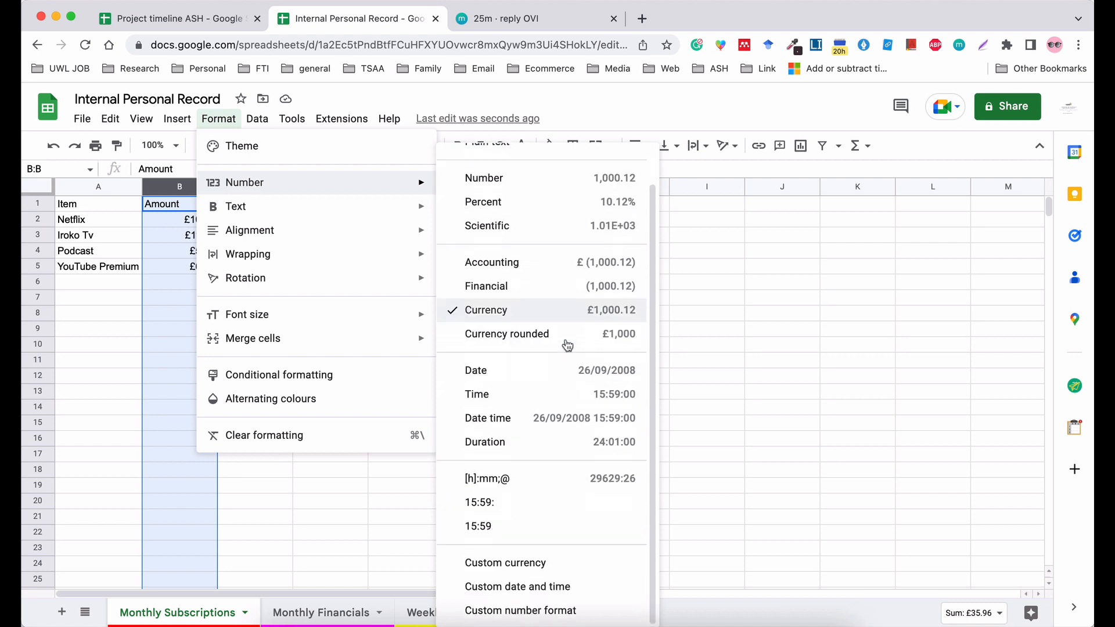
{"action": "left_click", "coordinate": [511, 572]}
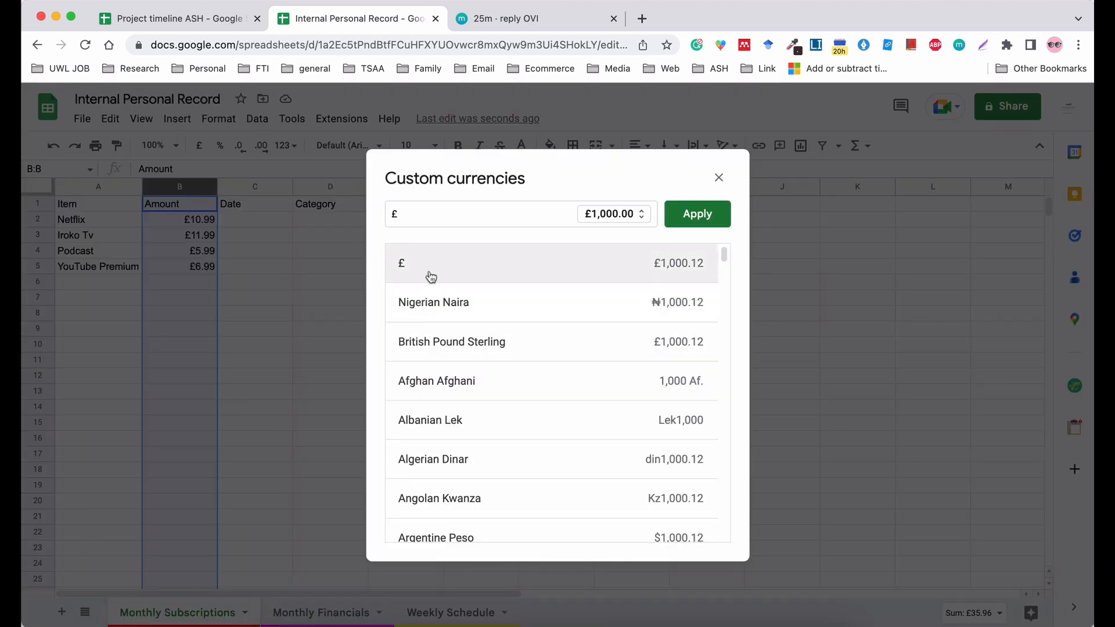
{"action": "left_click", "coordinate": [439, 304]}
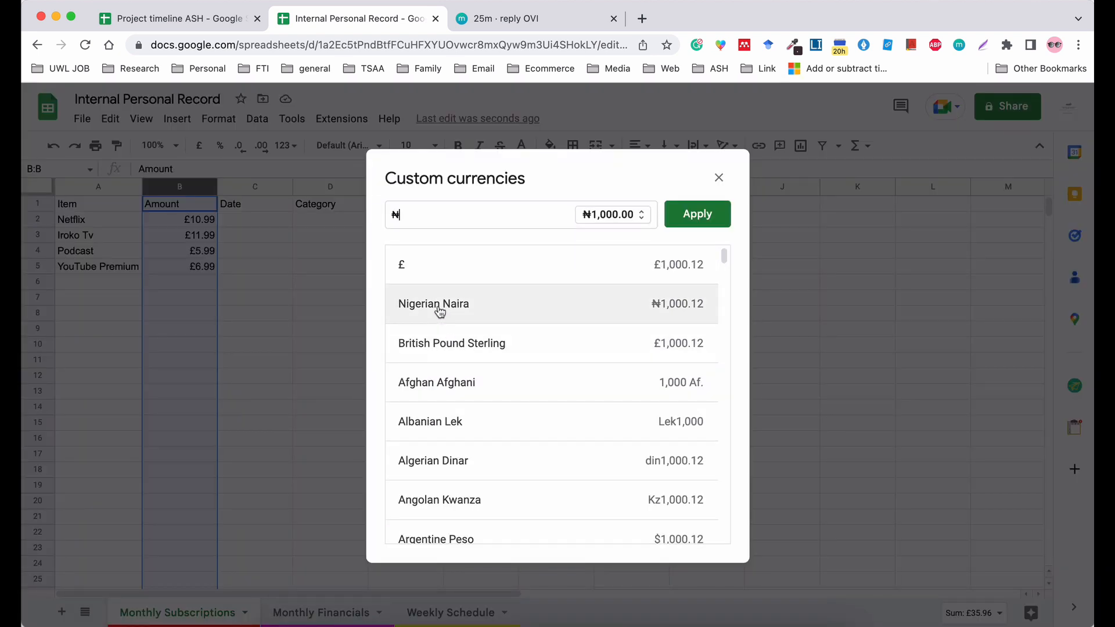
{"action": "left_click", "coordinate": [700, 216]}
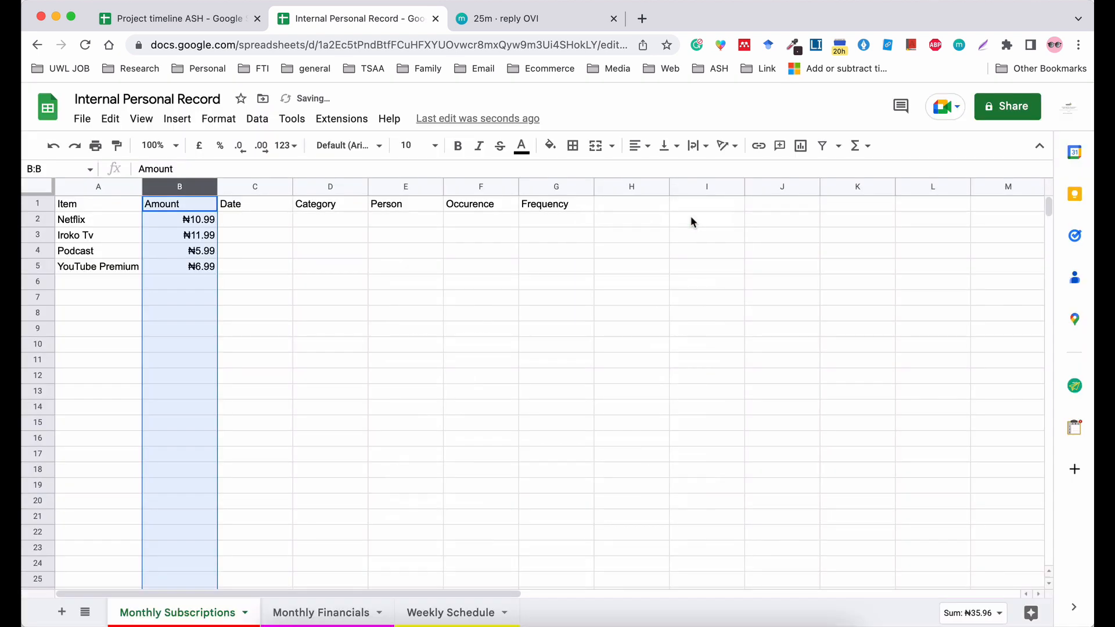
Set the Amount column to the pound Currency format and increase its decimal places to six.
{"action": "left_click", "coordinate": [220, 119]}
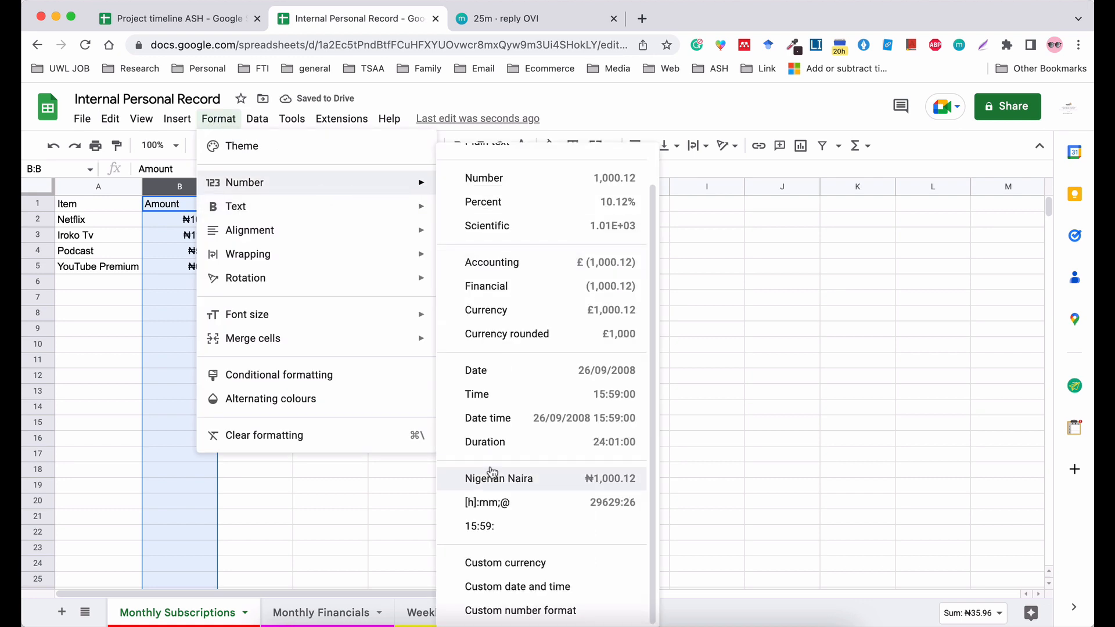
{"action": "left_click", "coordinate": [498, 314]}
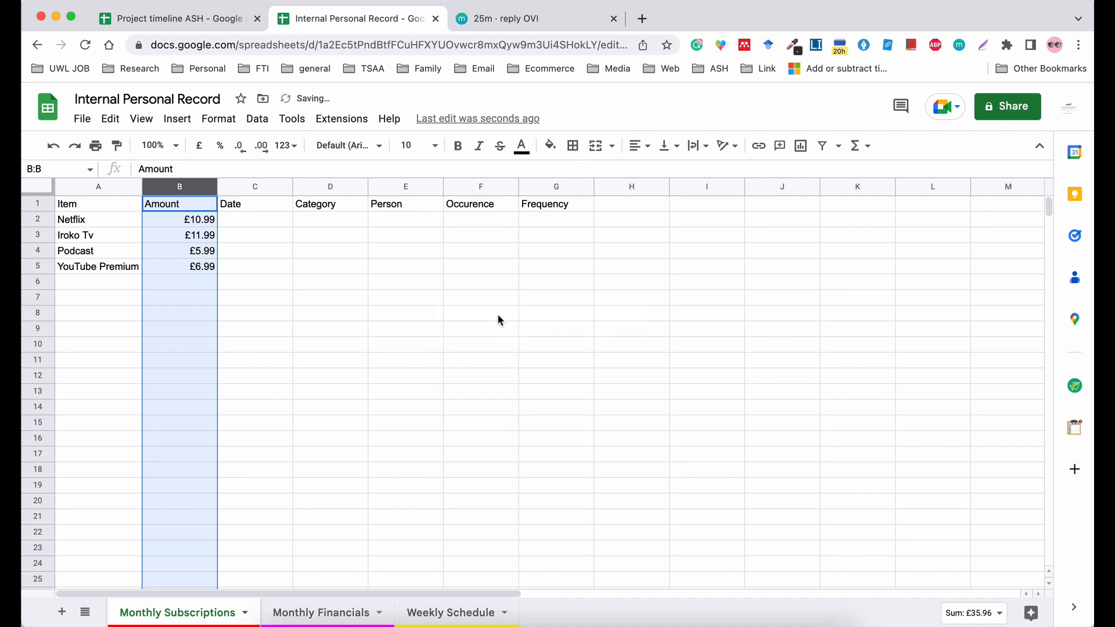
{"action": "left_click", "coordinate": [262, 145]}
{"action": "left_click", "coordinate": [261, 146]}
Reduce the Amount column's currency format to two decimal places.
{"action": "left_click", "coordinate": [262, 145]}
{"action": "left_click", "coordinate": [262, 146]}
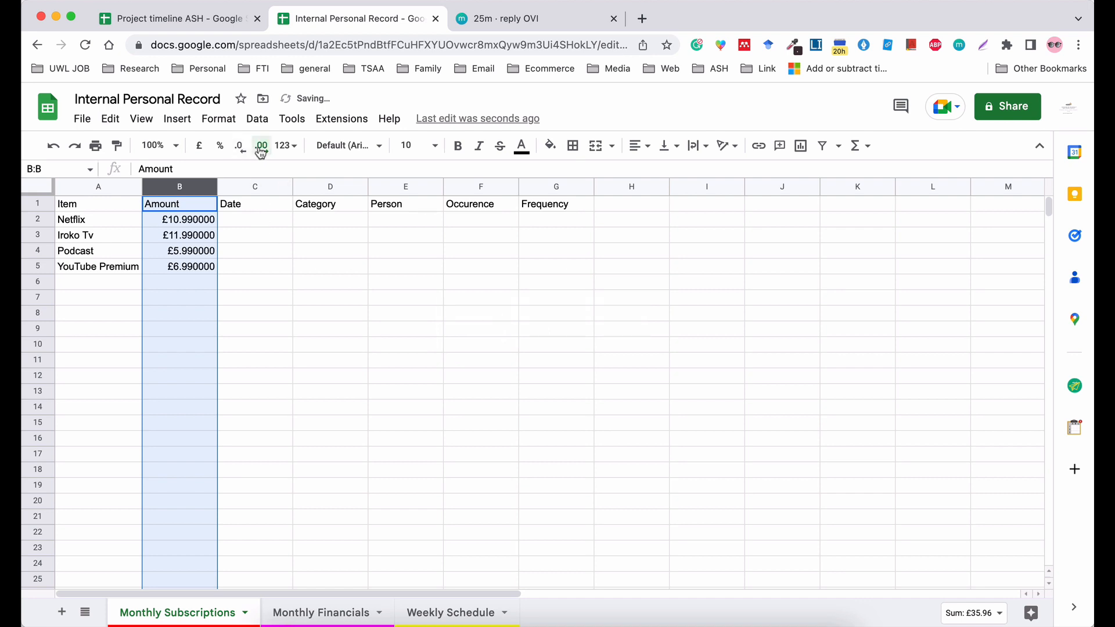
{"action": "left_click", "coordinate": [261, 145]}
{"action": "left_click", "coordinate": [241, 146]}
{"action": "left_click", "coordinate": [240, 146]}
{"action": "left_click", "coordinate": [241, 146]}
{"action": "left_click", "coordinate": [240, 146]}
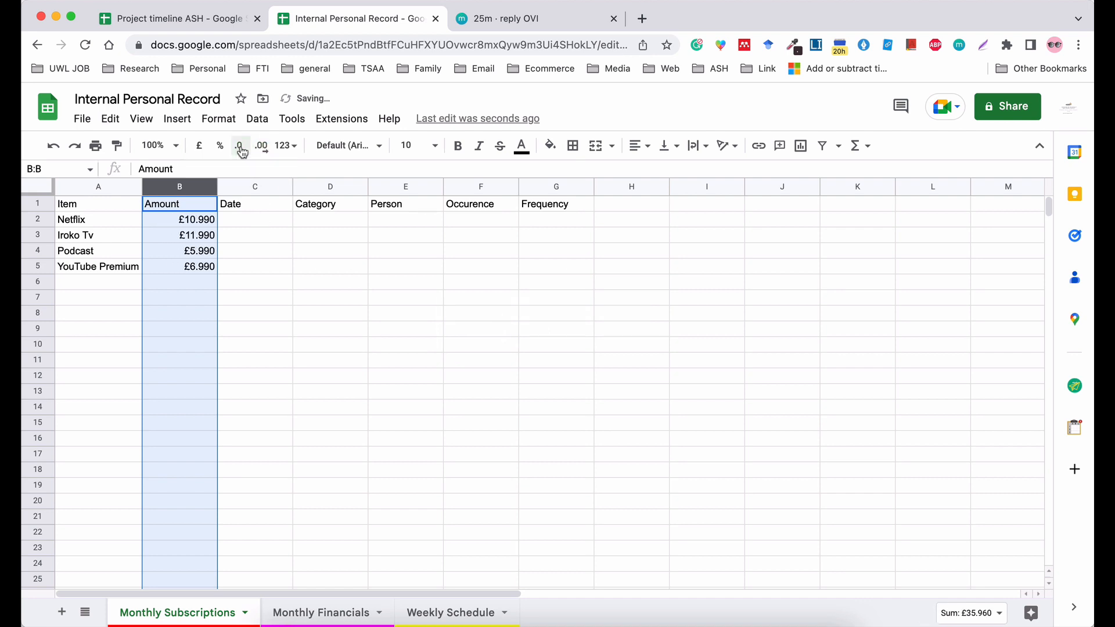
{"action": "left_click", "coordinate": [241, 146]}
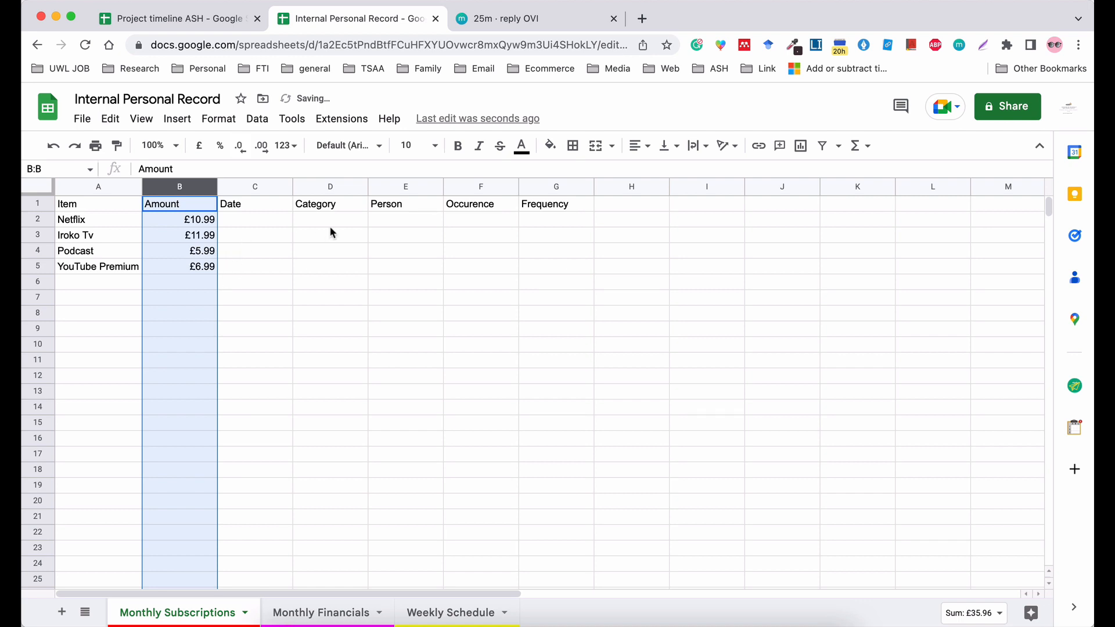
Move the Category column in front of the Date column so that it becomes column C.
{"action": "left_click", "coordinate": [358, 257]}
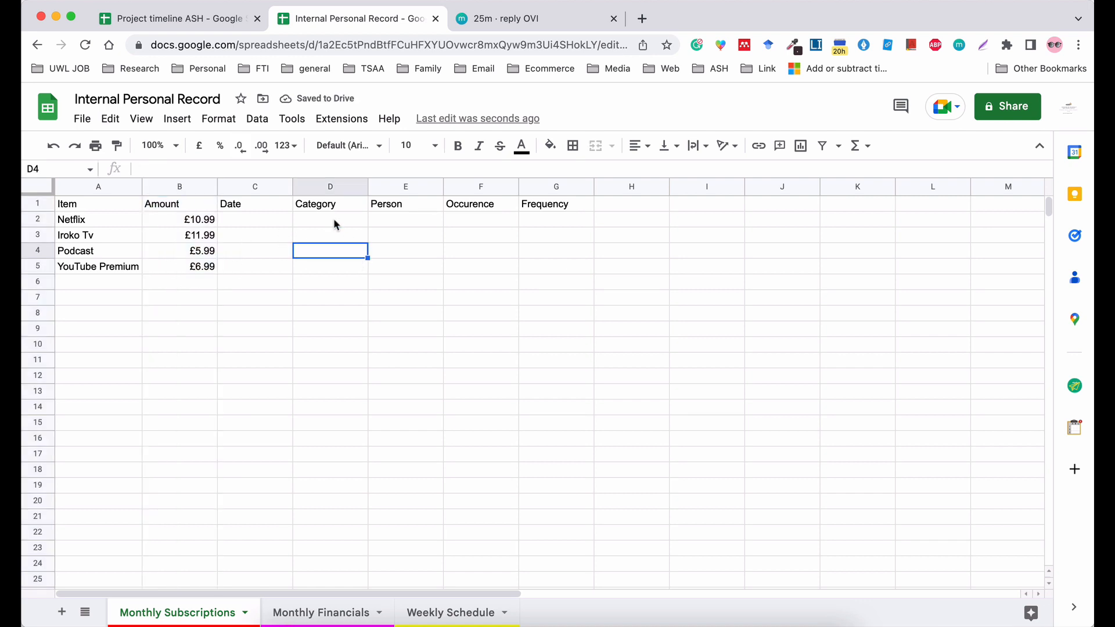
{"action": "left_click", "coordinate": [324, 186]}
{"action": "left_click_drag", "start_coordinate": [324, 186], "coordinate": [250, 189]}
Enter the category Entertainment for Netflix and Iroko Tv in cells C2 and C3.
{"action": "left_click", "coordinate": [251, 225]}
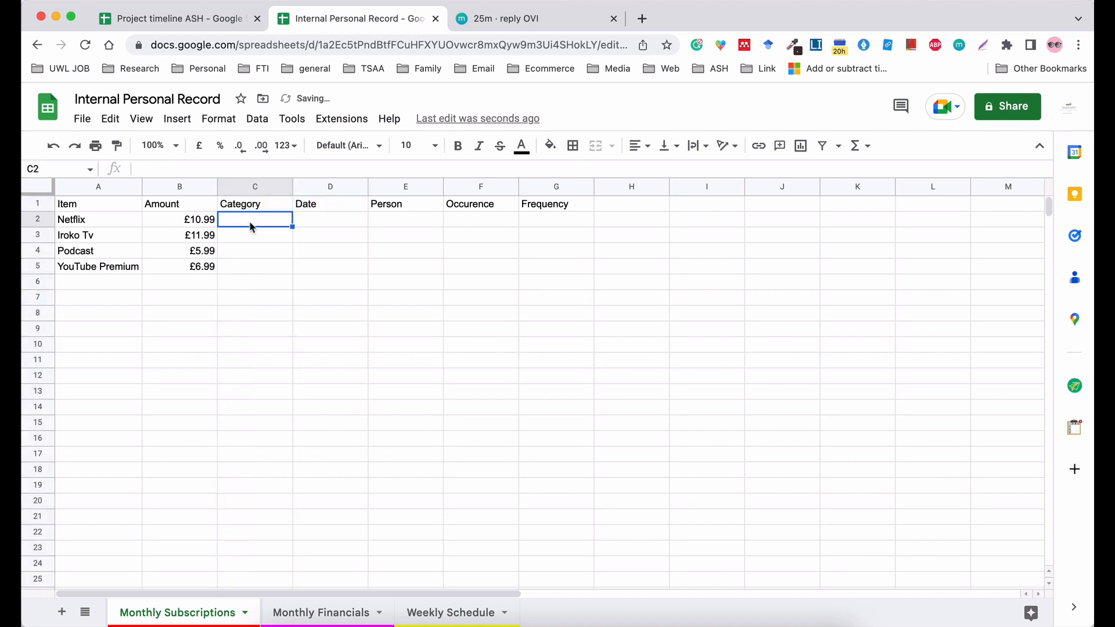
{"action": "type", "text": "Ent"}
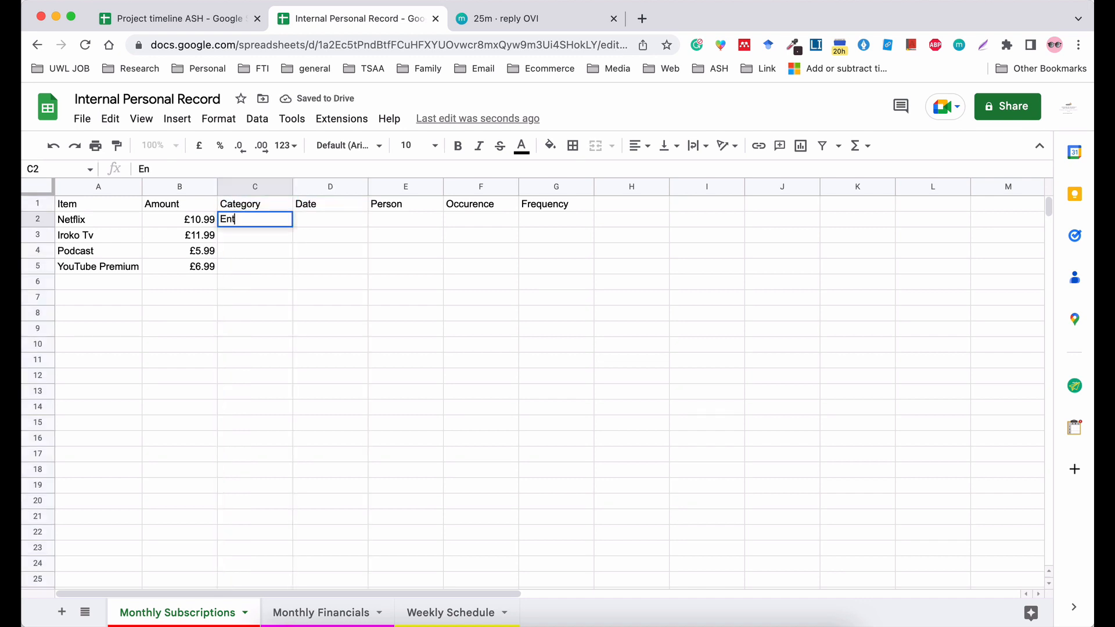
{"action": "type", "text": "ertainment"}
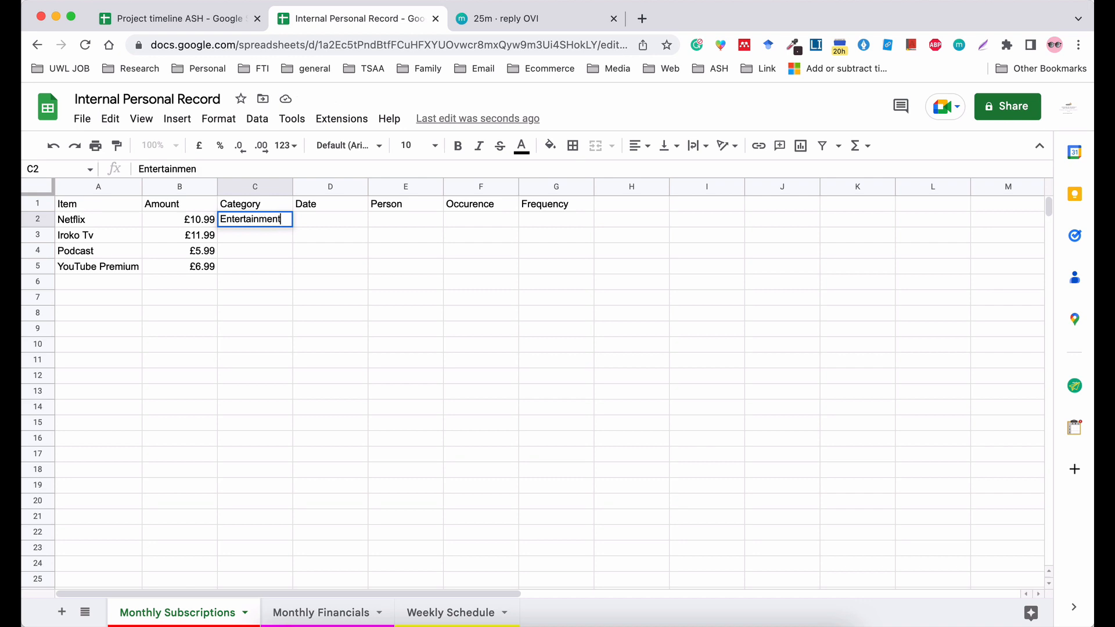
{"action": "key", "text": "Return"}
{"action": "type", "text": "Entertainment"}
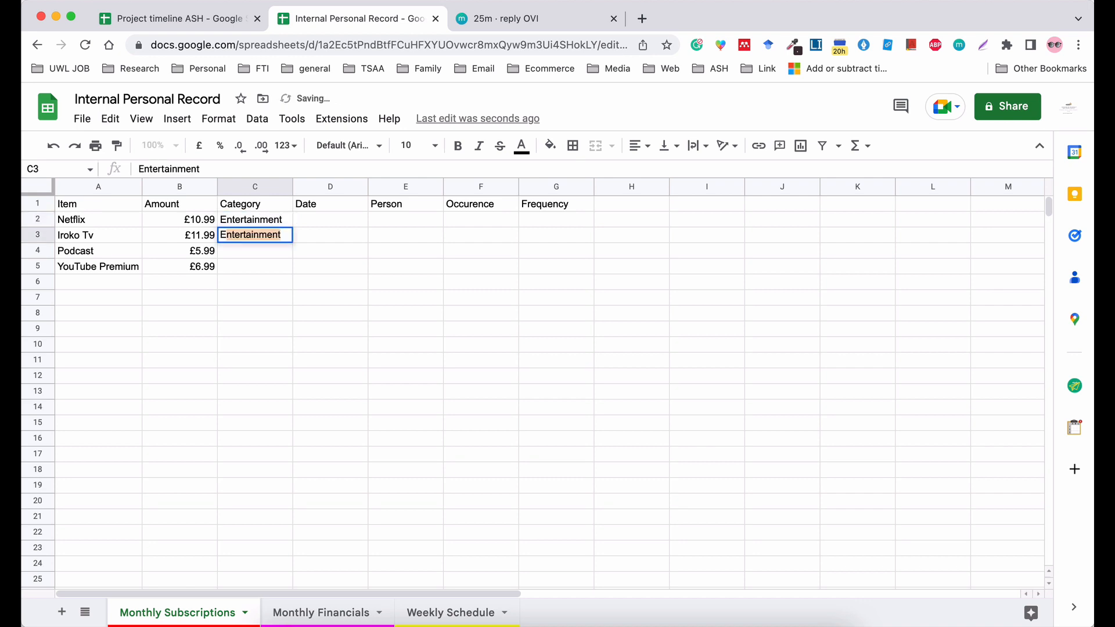
{"action": "key", "text": "Return"}
Enter the category School for Podcast in C4 and Learning for YouTube Premium in C5.
{"action": "type", "text": "School"}
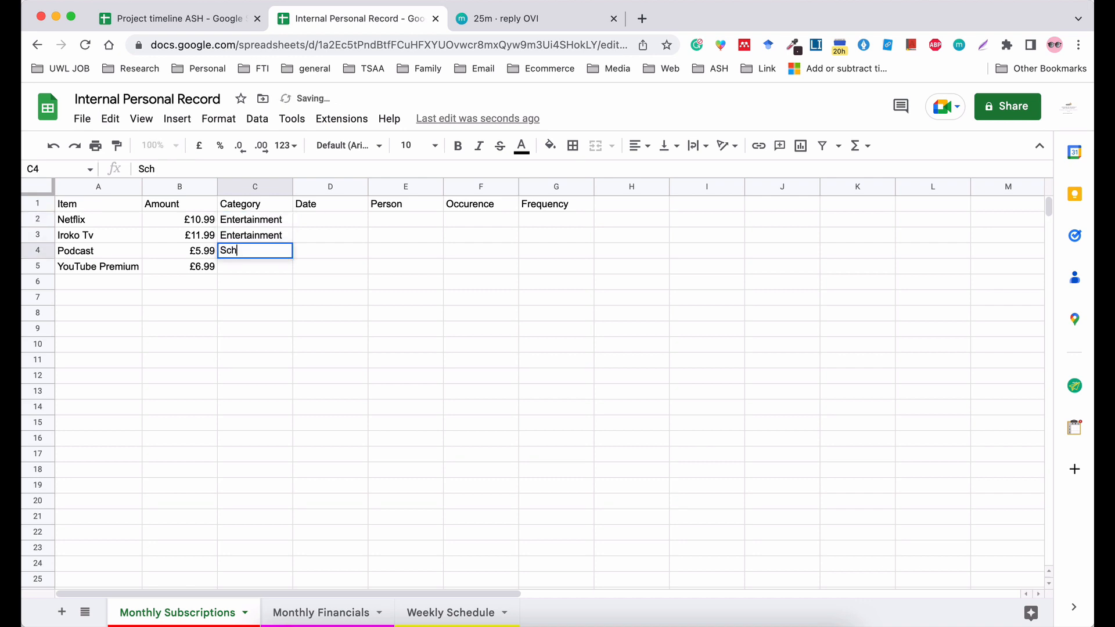
{"action": "key", "text": "Up"}
{"action": "key", "text": "Down"}
{"action": "key", "text": "Down"}
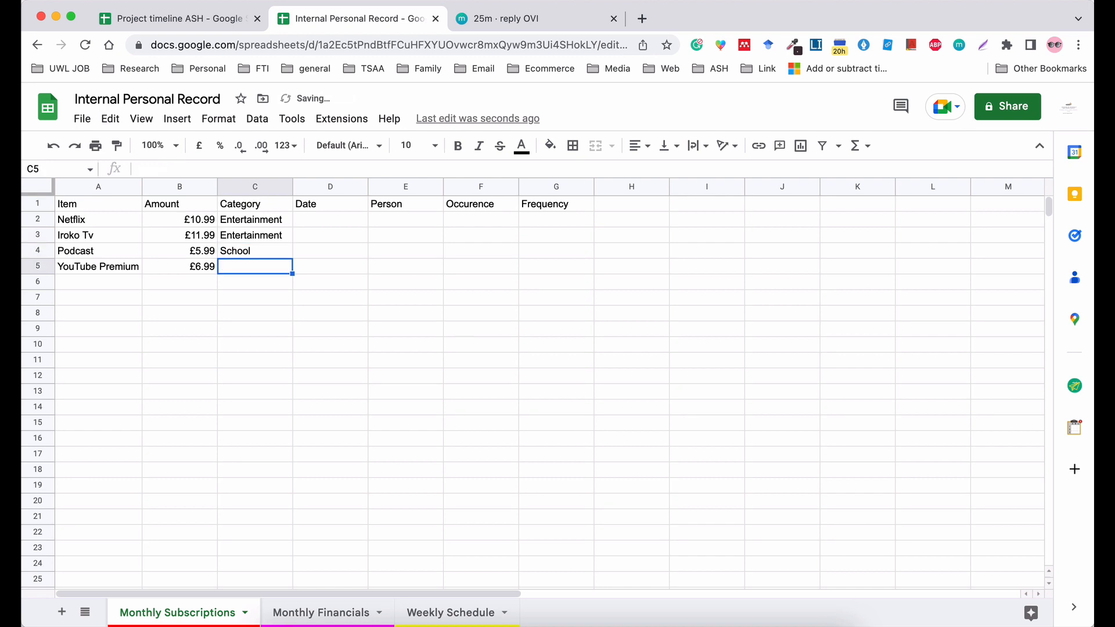
{"action": "type", "text": "Learni"}
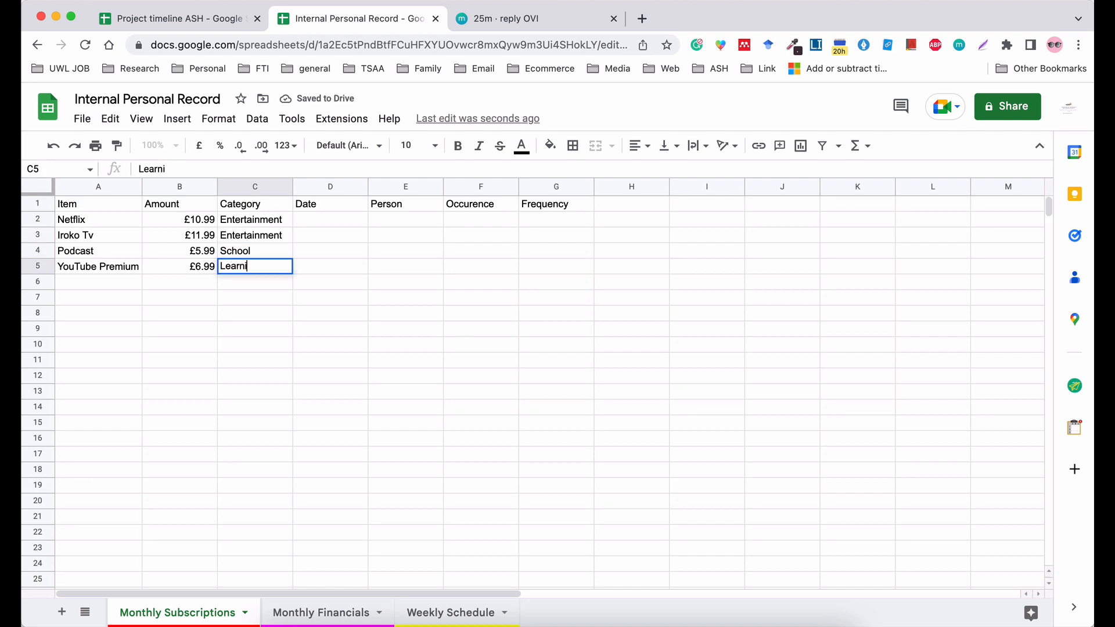
{"action": "type", "text": "ng"}
{"action": "left_click", "coordinate": [372, 297]}
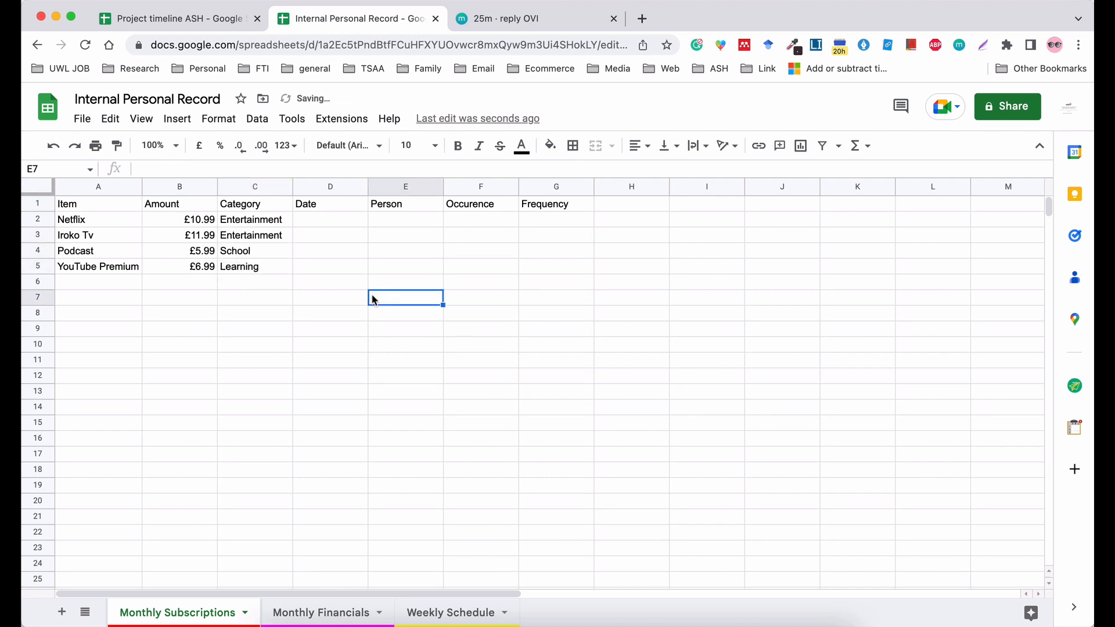
{"action": "left_click", "coordinate": [241, 186]}
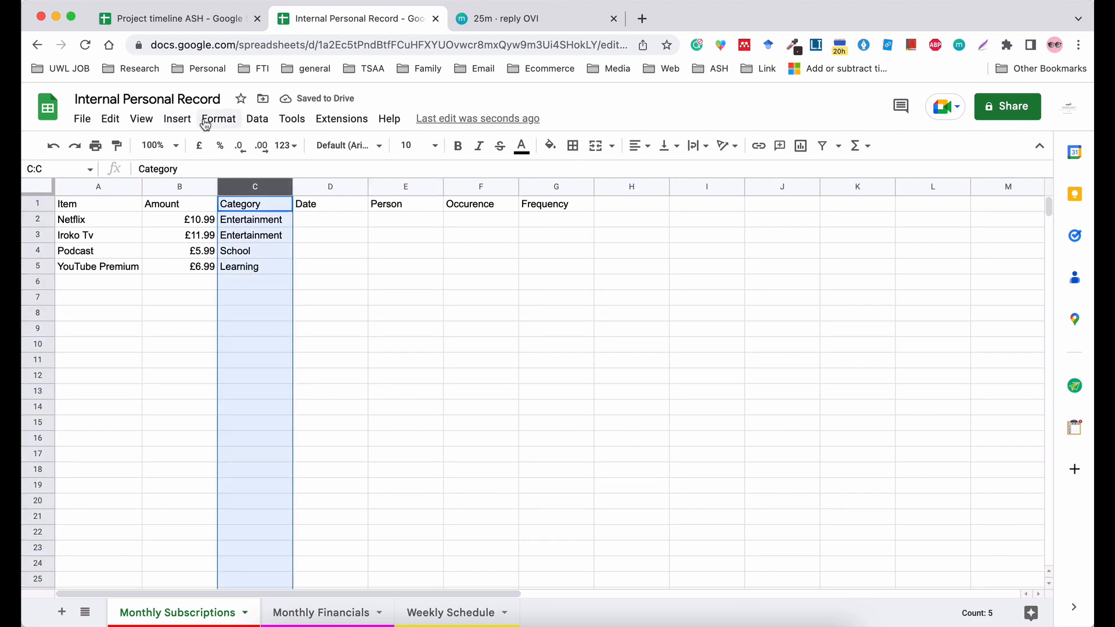
{"action": "left_click", "coordinate": [256, 119]}
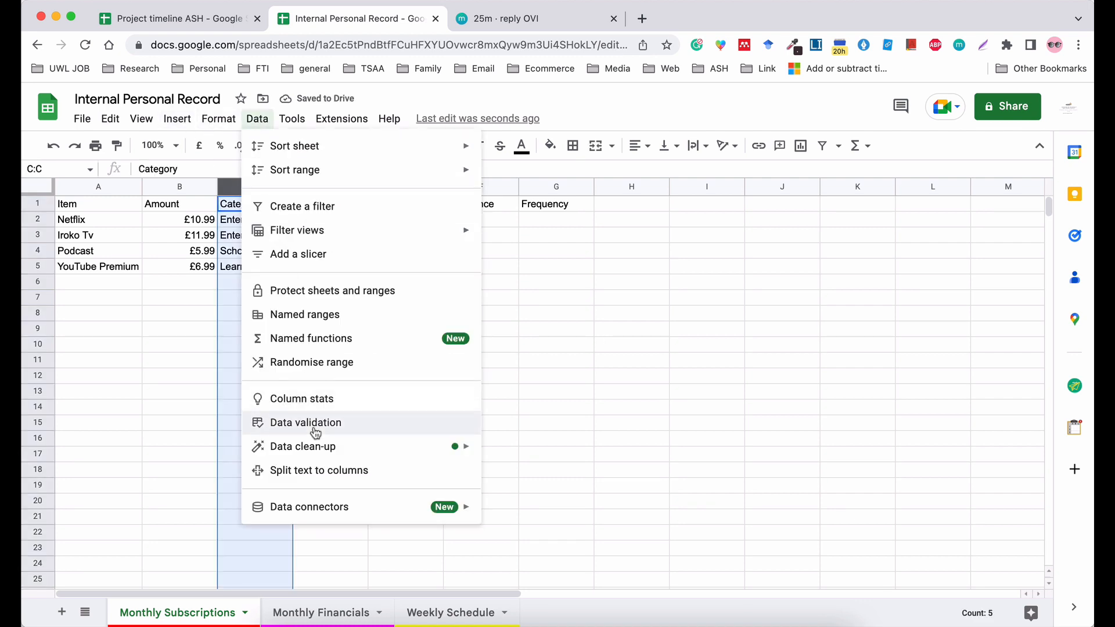
{"action": "left_click", "coordinate": [314, 425]}
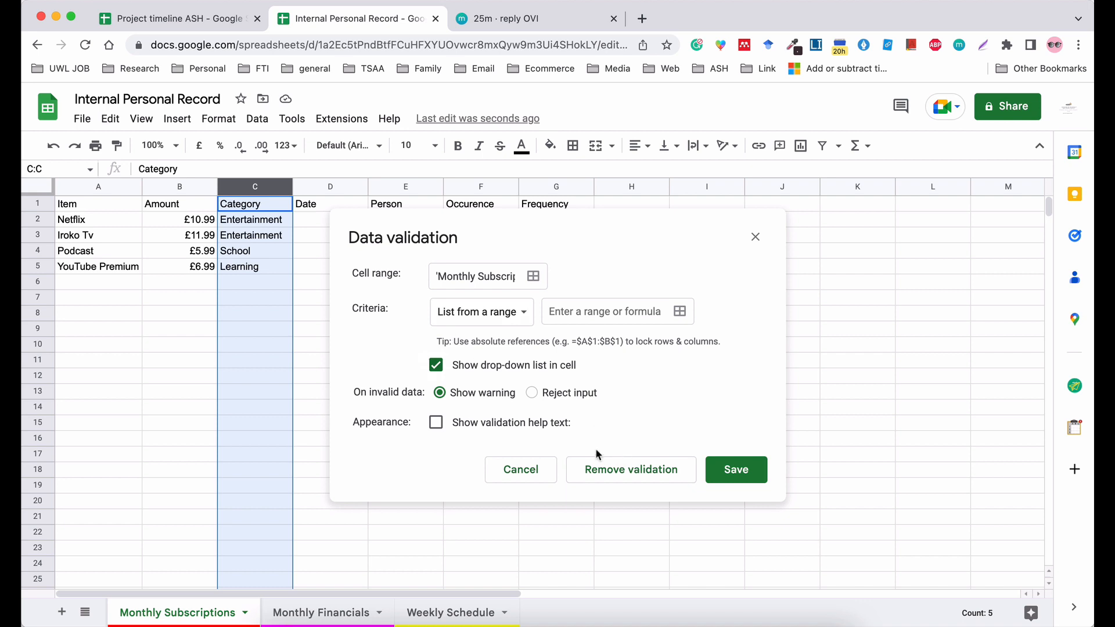
{"action": "left_click", "coordinate": [529, 469]}
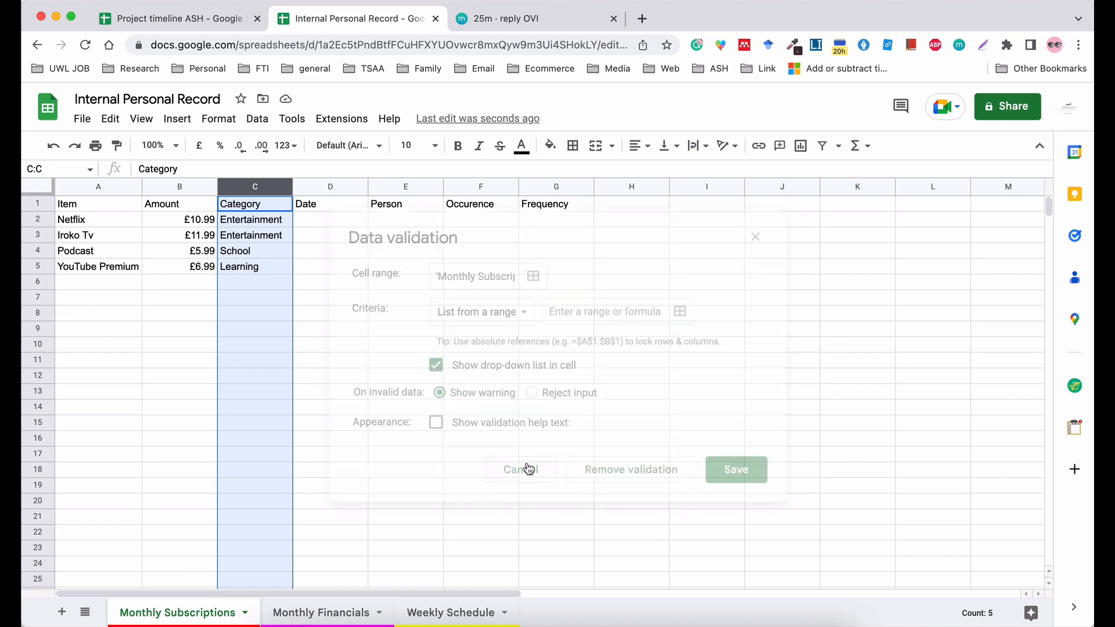
{"action": "left_click", "coordinate": [254, 336]}
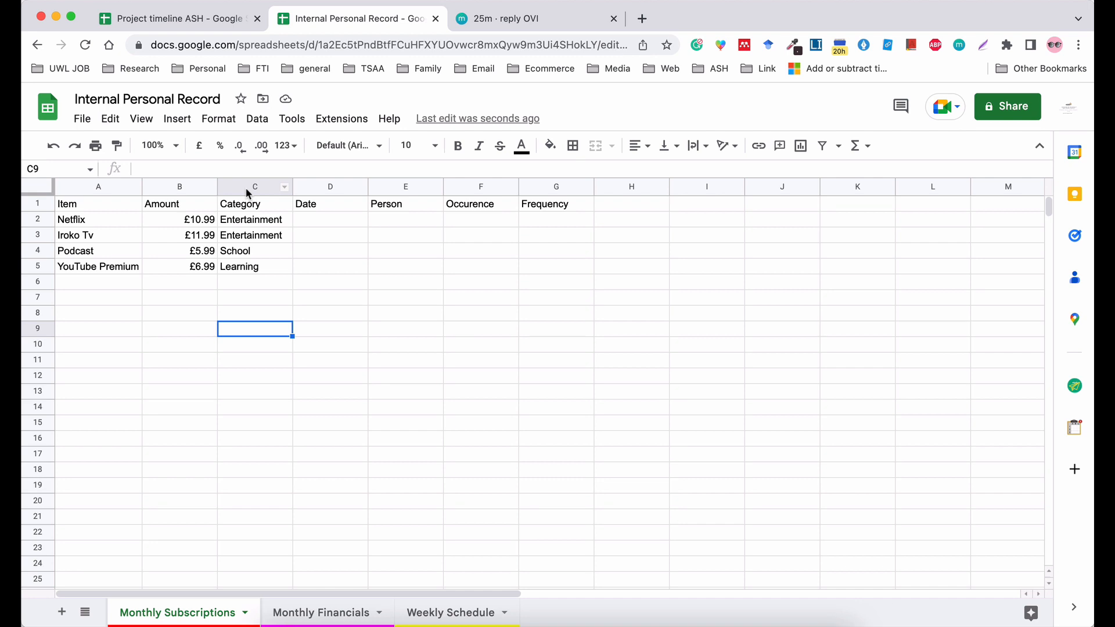
Start a data validation rule for the whole Category column with List of items as its criterion.
{"action": "left_click", "coordinate": [245, 187]}
{"action": "left_click", "coordinate": [254, 121]}
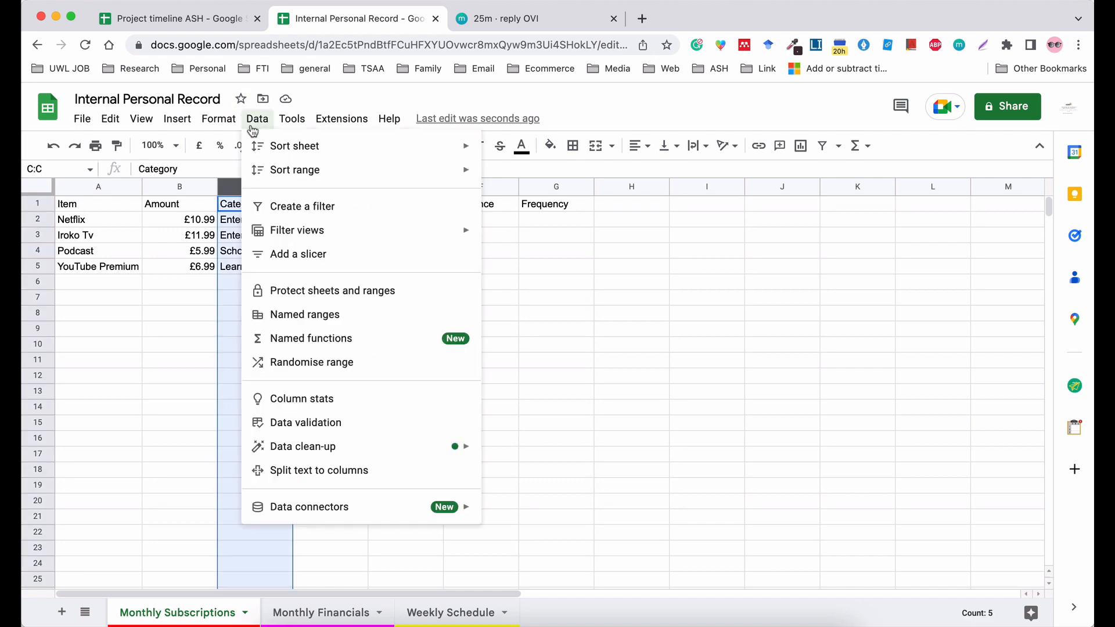
{"action": "left_click", "coordinate": [338, 423]}
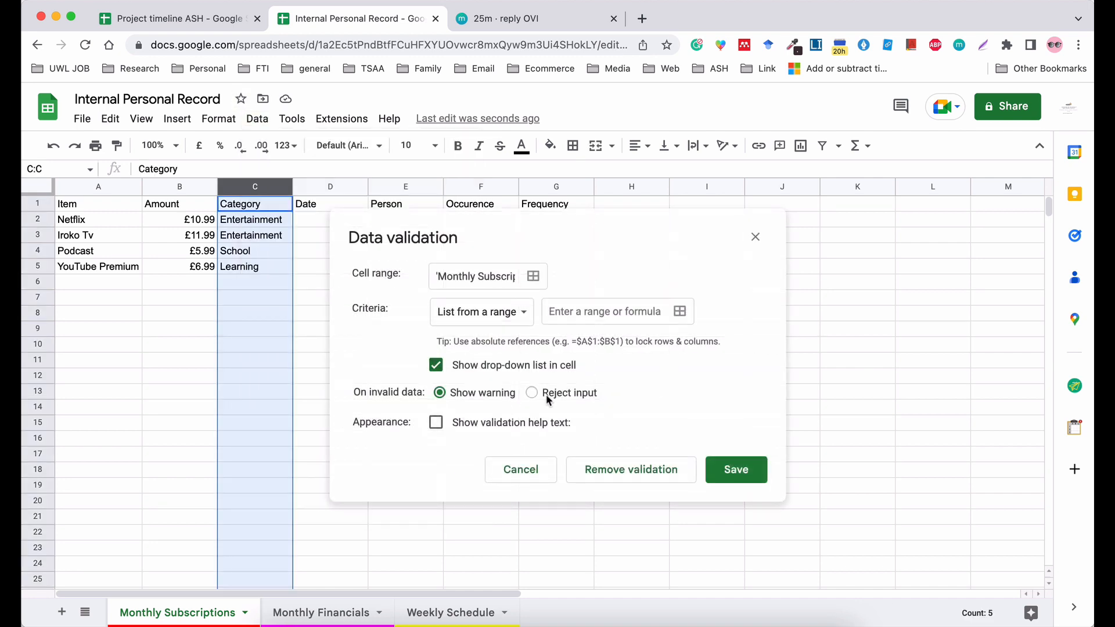
{"action": "left_click", "coordinate": [473, 324]}
{"action": "left_click", "coordinate": [472, 333]}
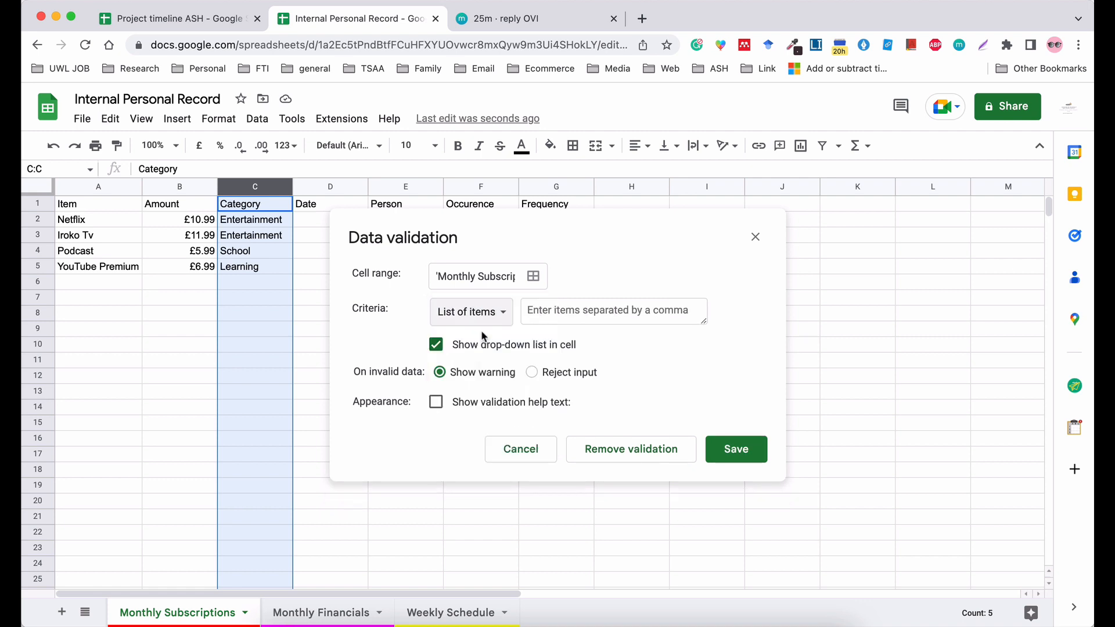
Enter the validation items Entertainment,School,Learning,Personal,Family,Email,TBC,N/A and save the rule.
{"action": "left_click", "coordinate": [573, 314]}
{"action": "type", "text": "Enter"}
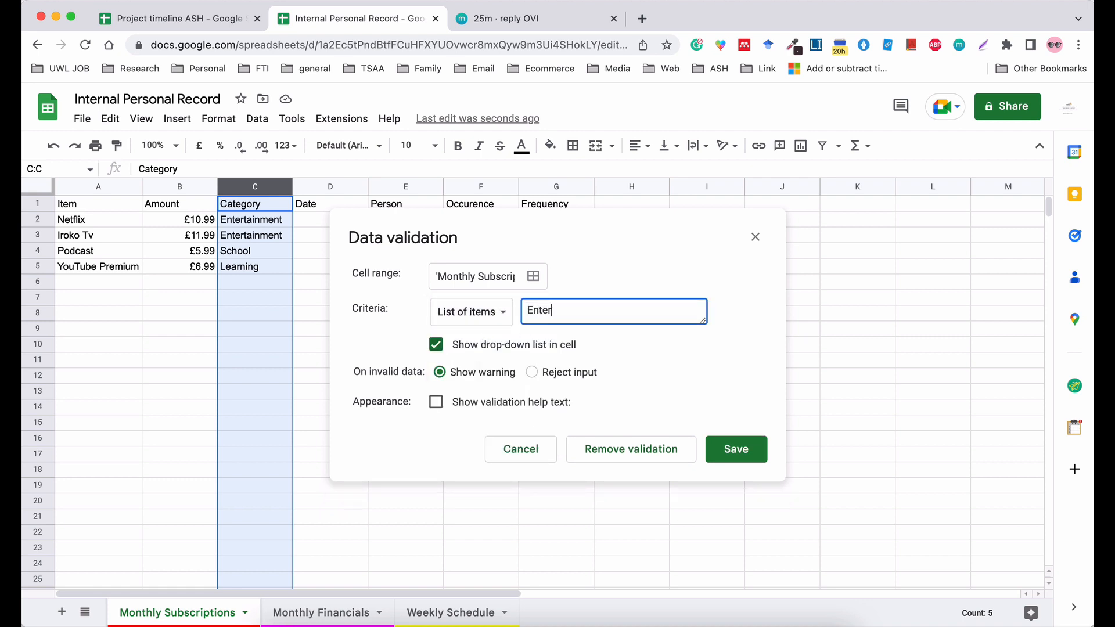
{"action": "type", "text": "tainment,School,Learning,P"}
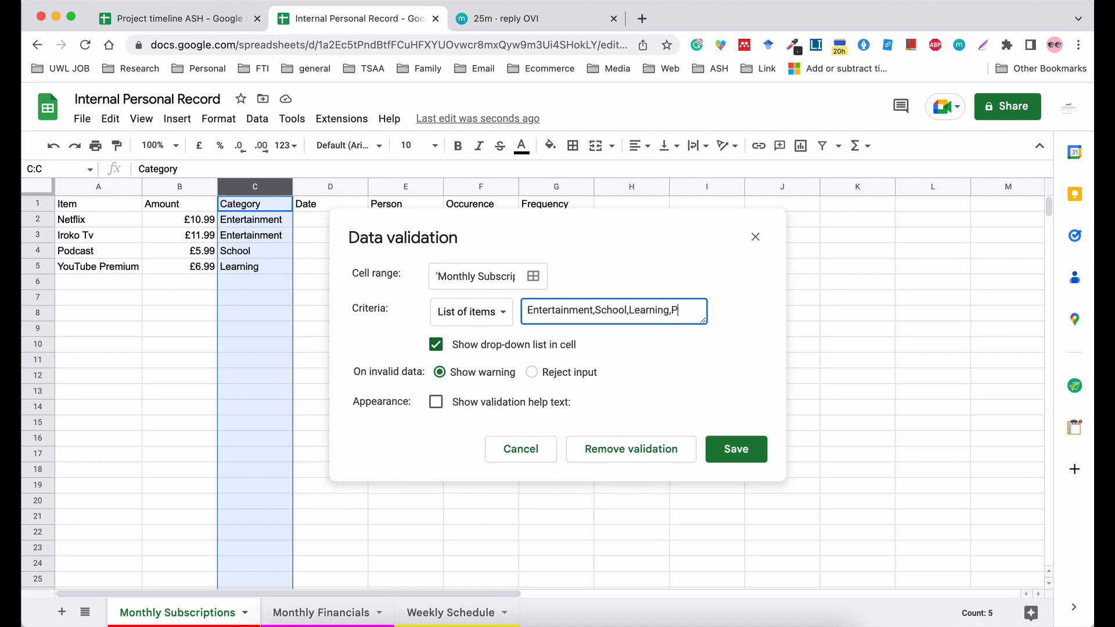
{"action": "type", "text": "ersonal,"}
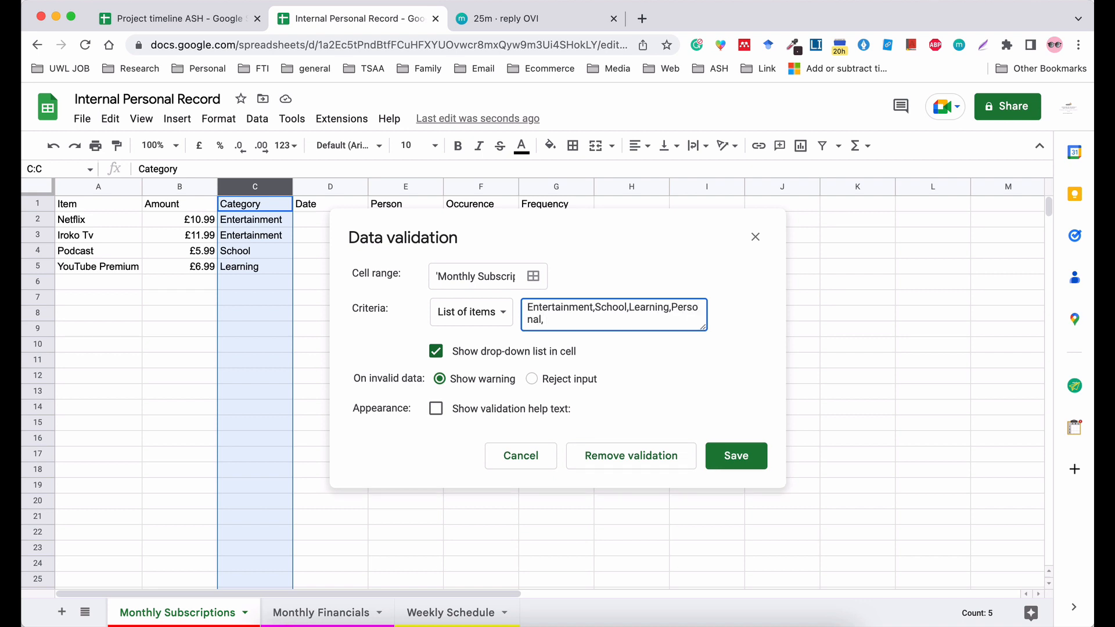
{"action": "type", "text": "Family,ema"}
{"action": "key", "text": "BackSpace"}
{"action": "key", "text": "BackSpace"}
{"action": "key", "text": "BackSpace"}
{"action": "key", "text": "BackSpace"}
{"action": "type", "text": "Email,TBC,N/A"}
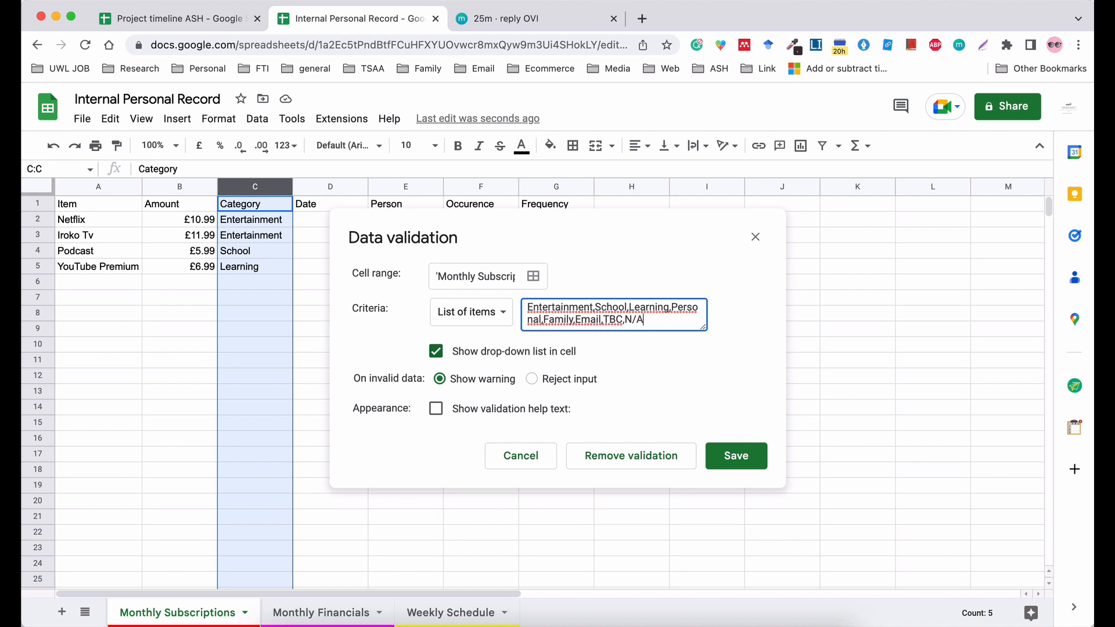
{"action": "left_click", "coordinate": [730, 455]}
Check the drop-down options offered in cell C6 without choosing one.
{"action": "left_click", "coordinate": [406, 331]}
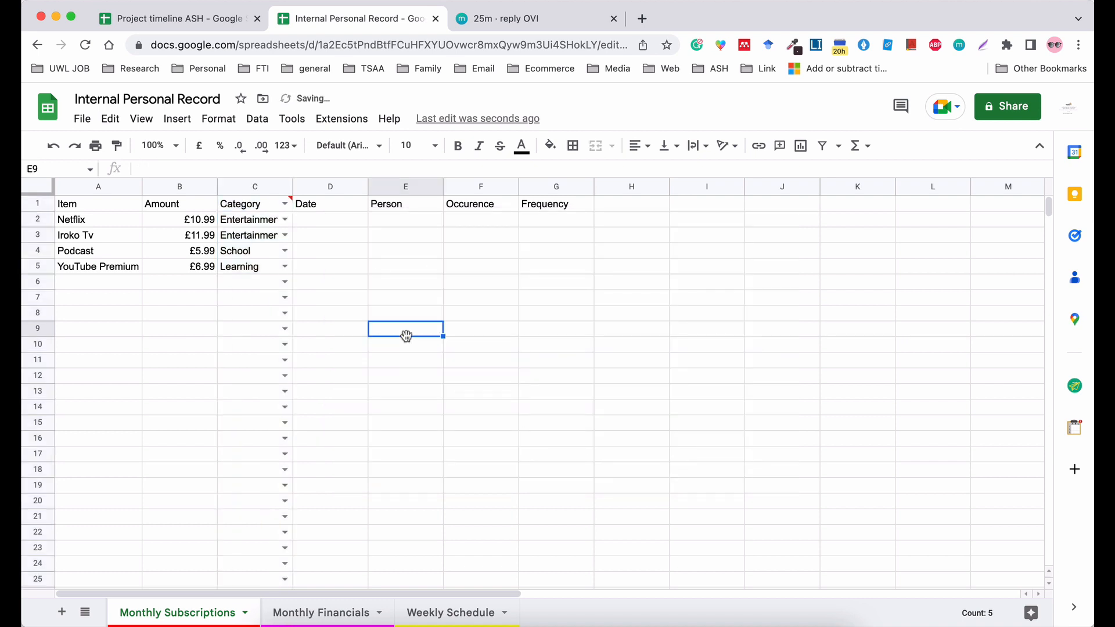
{"action": "left_click", "coordinate": [285, 281]}
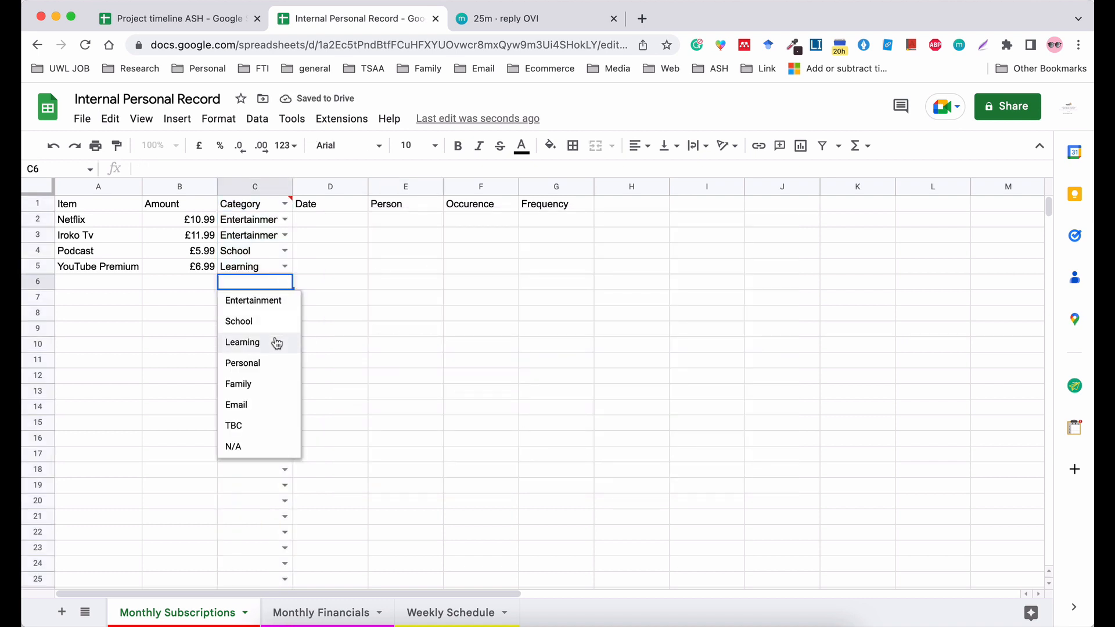
{"action": "left_click", "coordinate": [332, 334]}
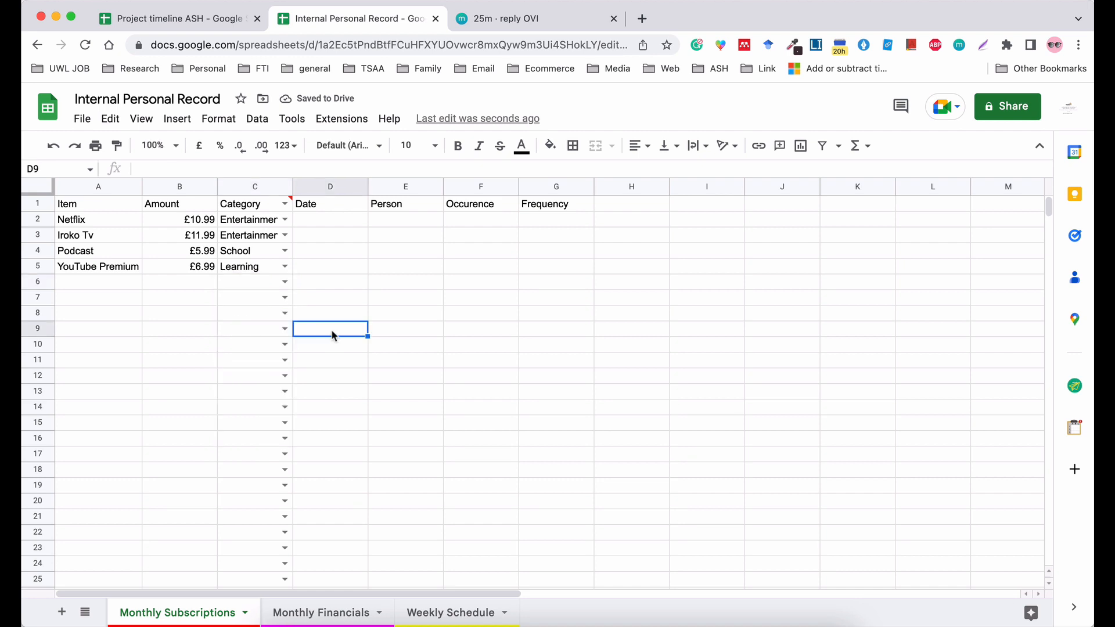
Clear the category entries in cells C2 to C11.
{"action": "left_click_drag", "start_coordinate": [250, 219], "coordinate": [253, 360]}
{"action": "key", "text": "Delete"}
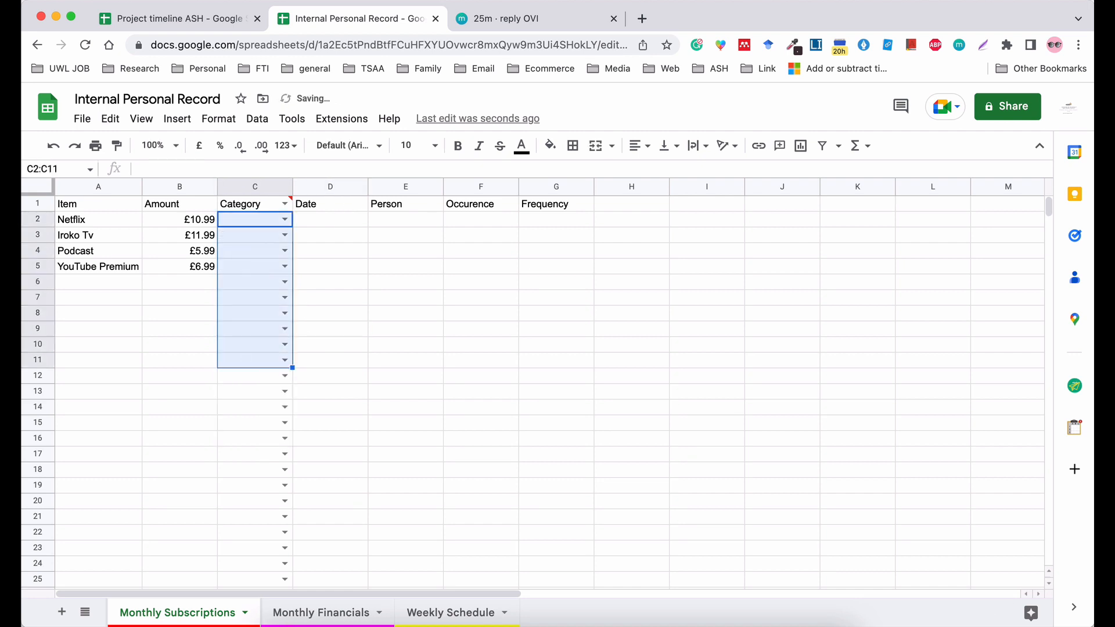
{"action": "left_click", "coordinate": [332, 351]}
Choose the drop-down categories Entertainment, School, Learning and Personal for cells C2 to C5.
{"action": "left_click", "coordinate": [284, 220]}
{"action": "left_click", "coordinate": [278, 237]}
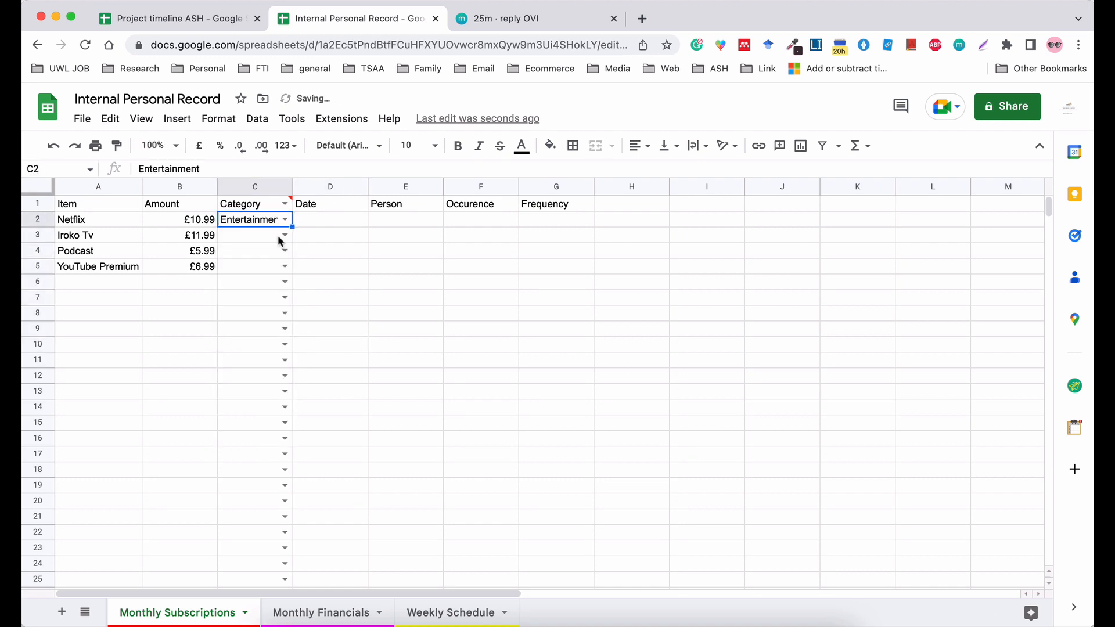
{"action": "left_click", "coordinate": [284, 235]}
{"action": "left_click", "coordinate": [277, 269]}
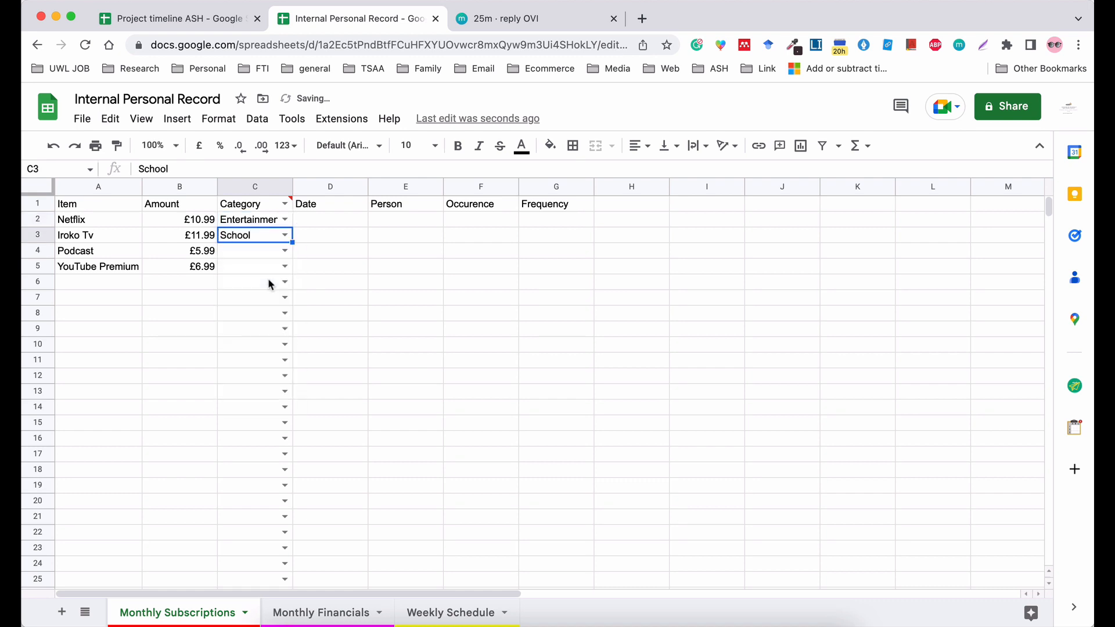
{"action": "left_click", "coordinate": [285, 250]}
{"action": "left_click", "coordinate": [267, 310]}
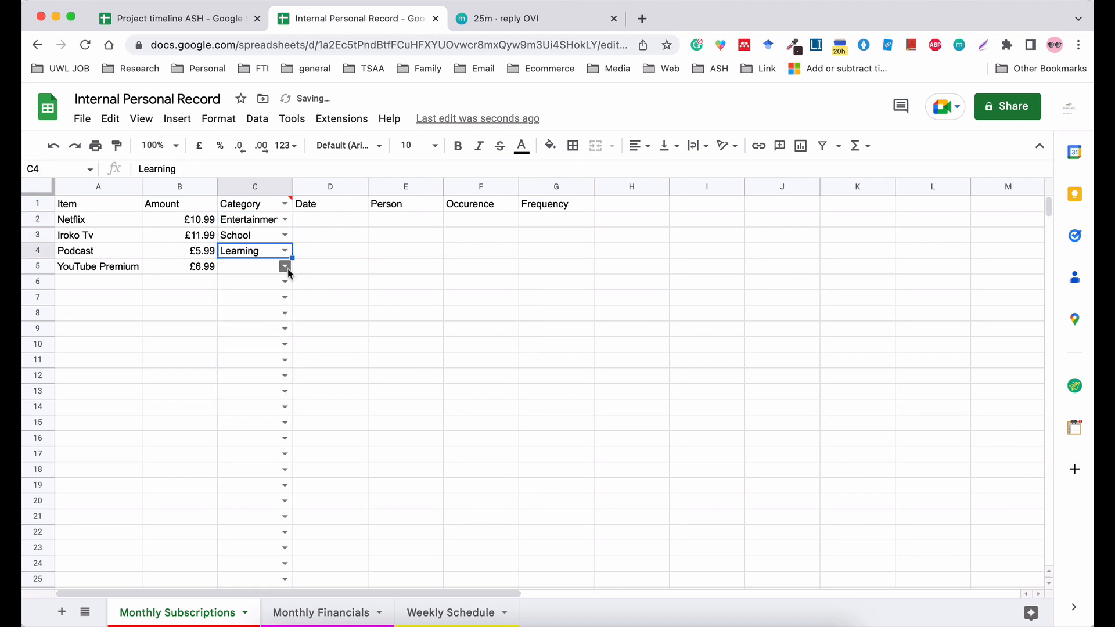
{"action": "left_click", "coordinate": [284, 267]}
{"action": "left_click", "coordinate": [261, 351]}
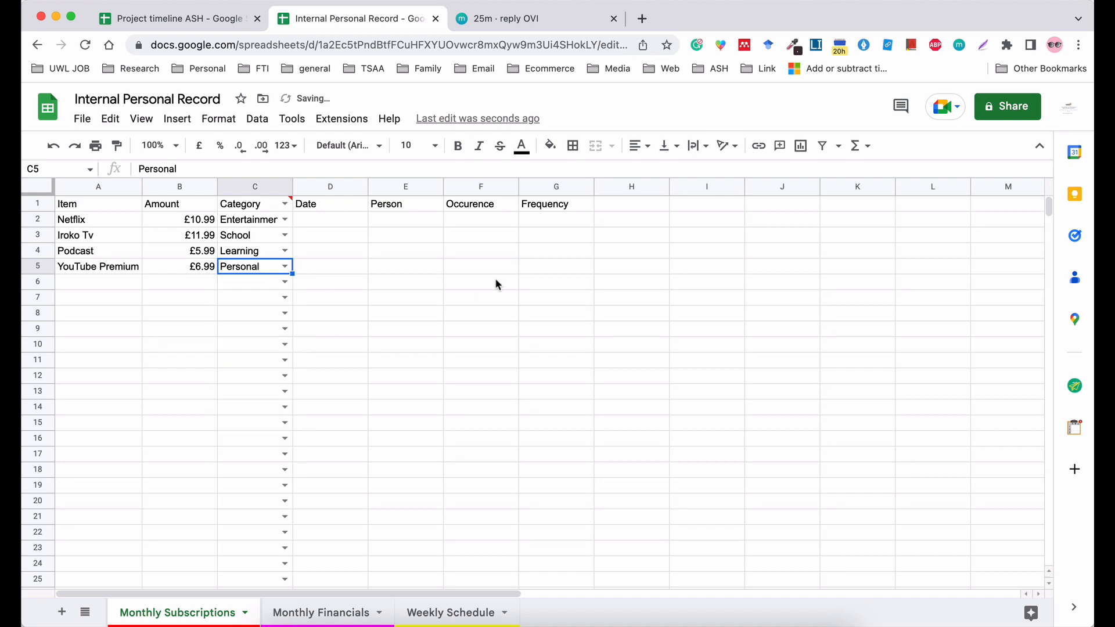
{"action": "left_click", "coordinate": [497, 285]}
Rename the Date header in cell D1 to "Payment Due Date".
{"action": "double_click", "coordinate": [323, 208]}
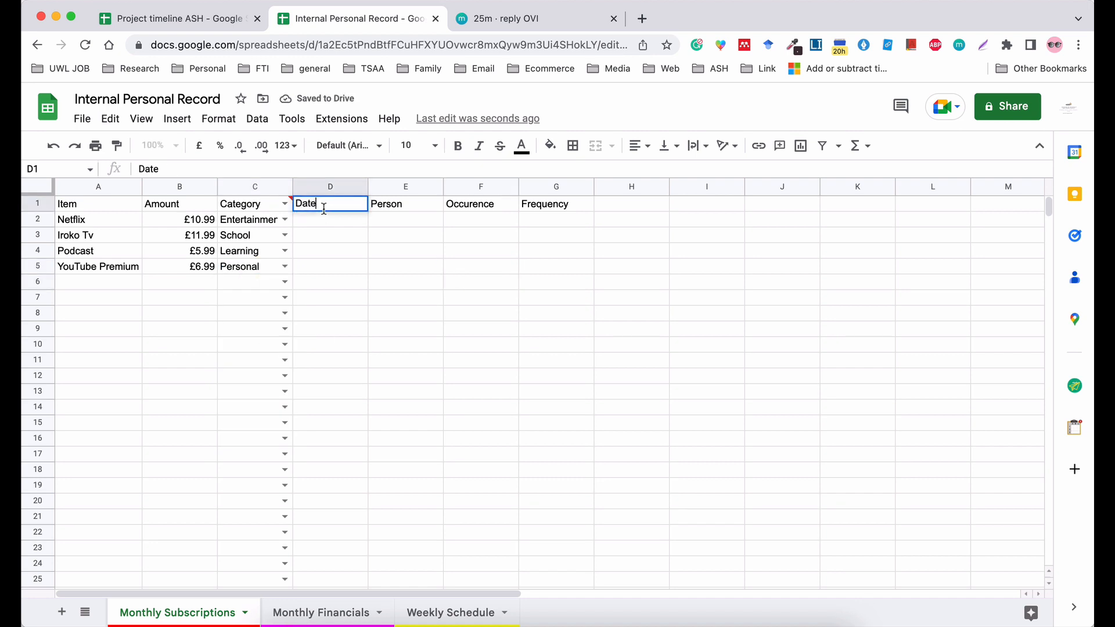
{"action": "left_click", "coordinate": [297, 203]}
{"action": "type", "text": "PAYMEN"}
{"action": "key", "text": "BackSpace"}
{"action": "key", "text": "BackSpace"}
{"action": "key", "text": "BackSpace"}
{"action": "key", "text": "BackSpace"}
{"action": "key", "text": "BackSpace"}
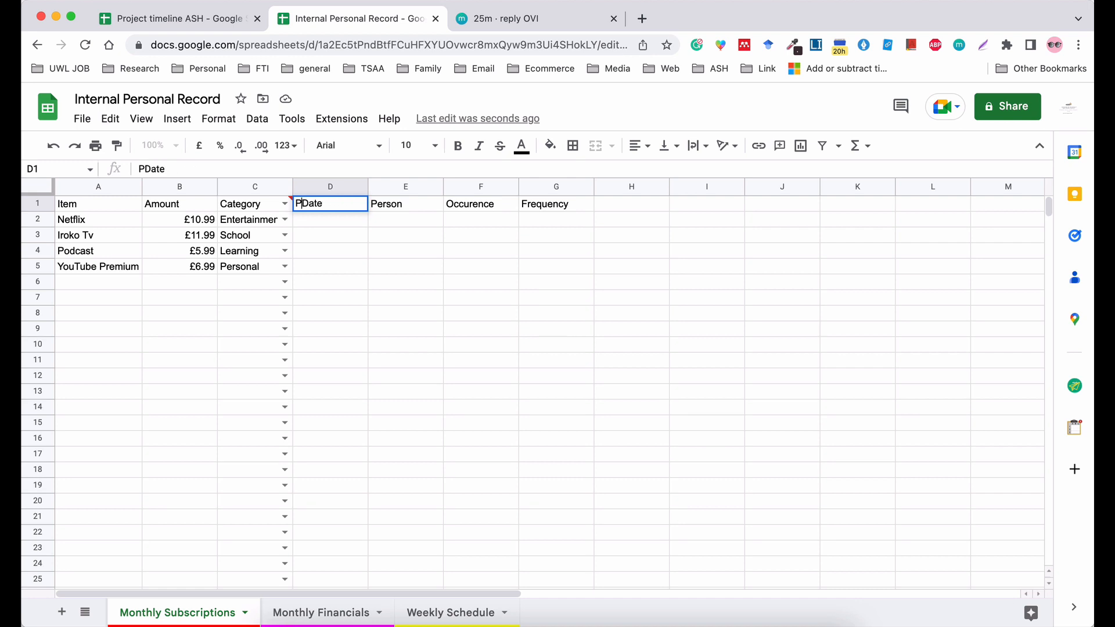
{"action": "type", "text": "ayme"}
{"action": "type", "text": "nt Due"}
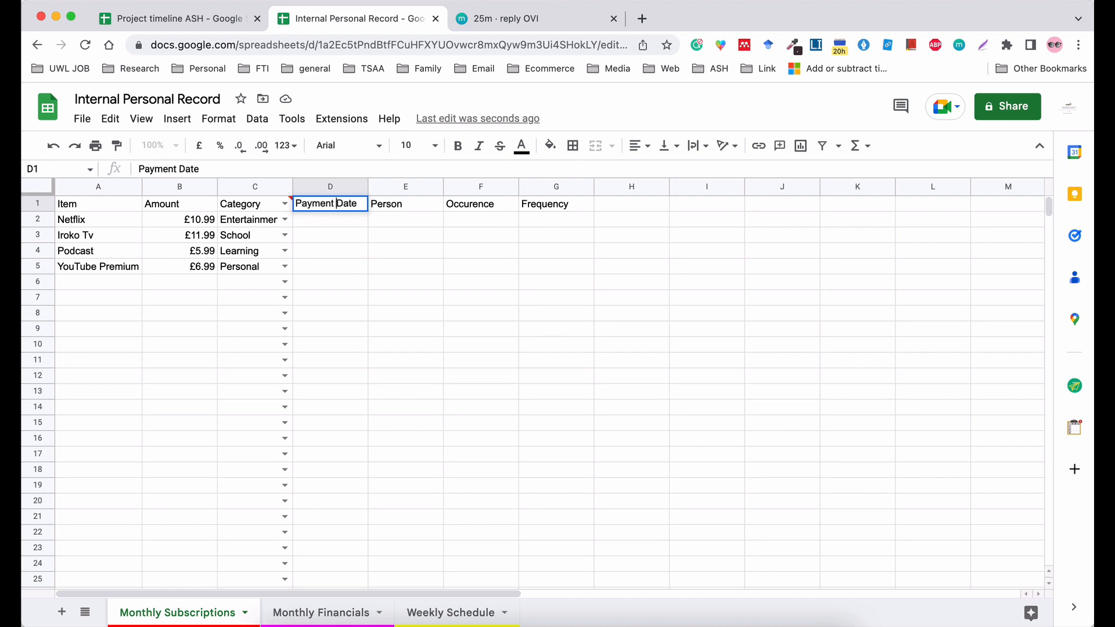
{"action": "left_click", "coordinate": [409, 261]}
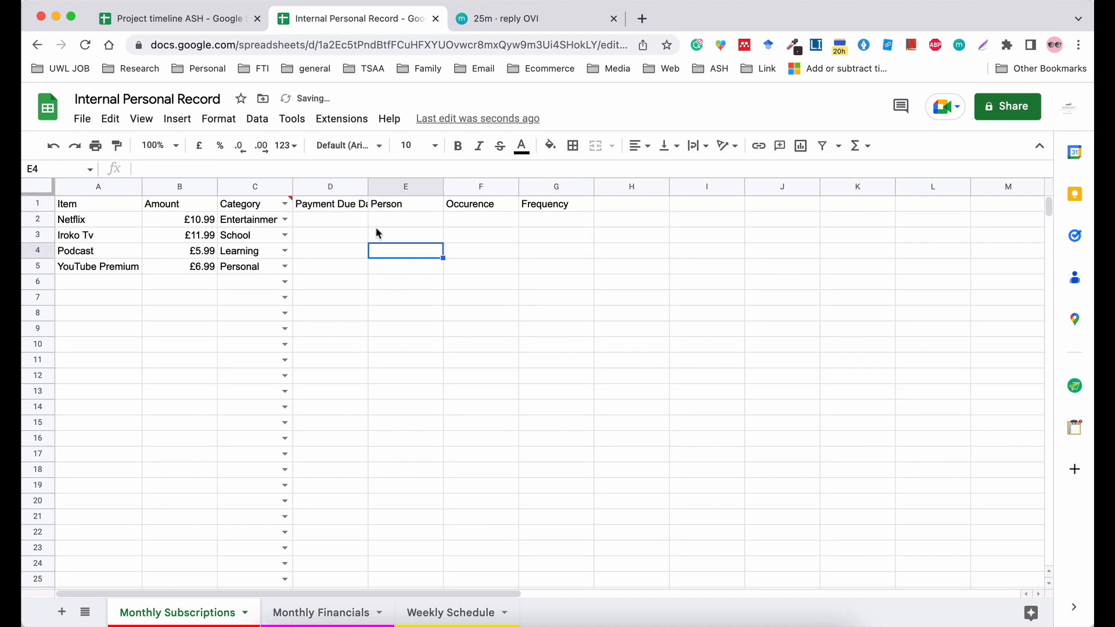
Fit column D to its header and enter 26/10 as the Netflix payment due date in cell D2.
{"action": "double_click", "coordinate": [368, 186]}
{"action": "left_click", "coordinate": [525, 283]}
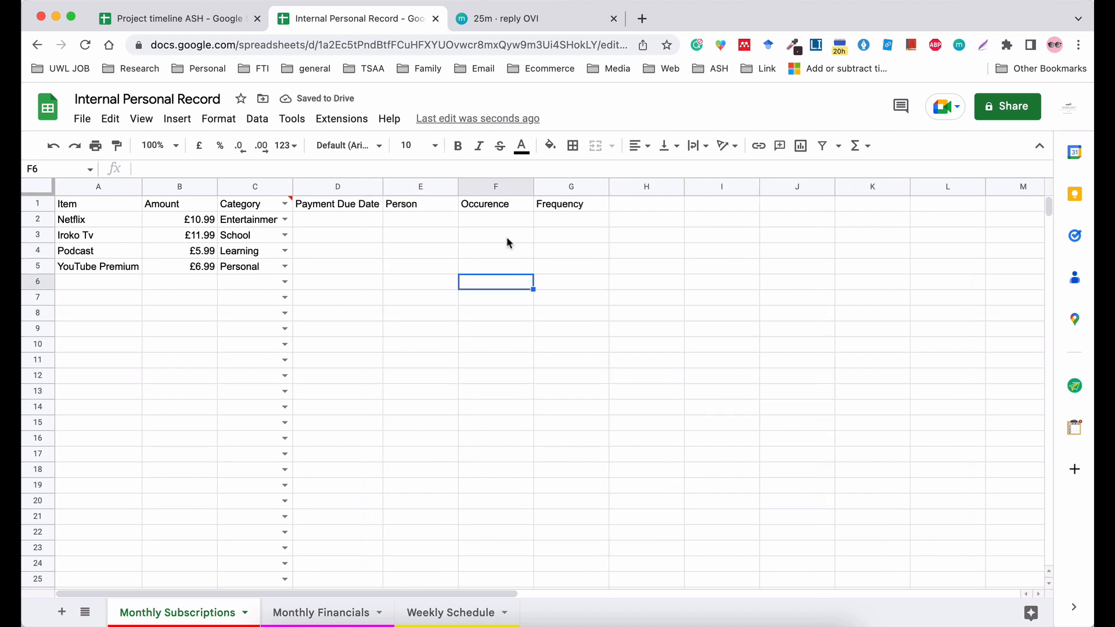
{"action": "left_click", "coordinate": [344, 224]}
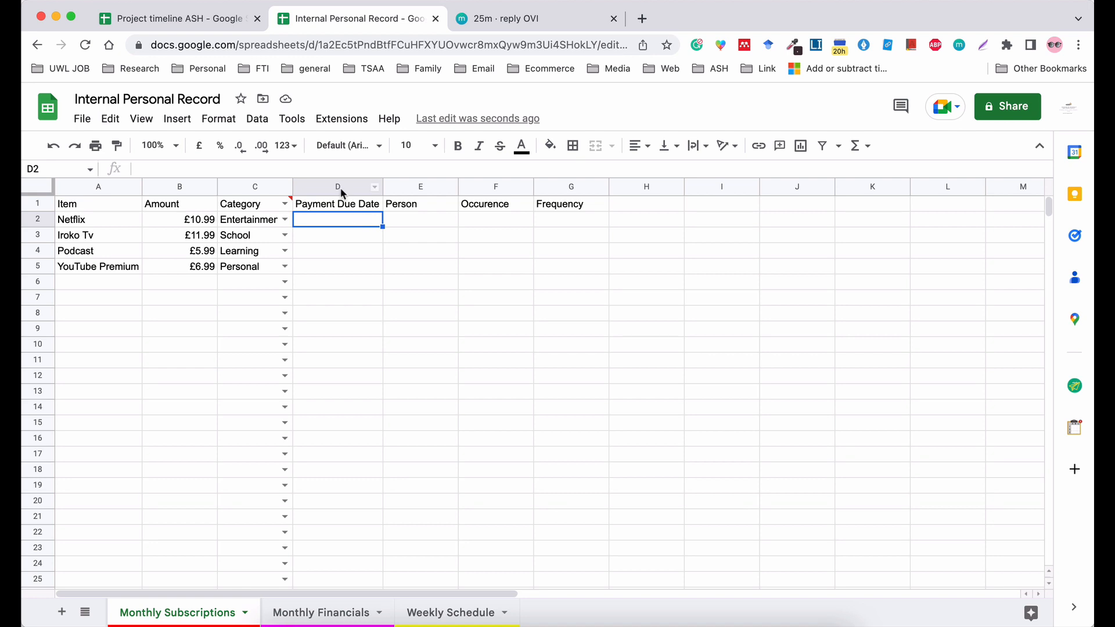
{"action": "type", "text": "2"}
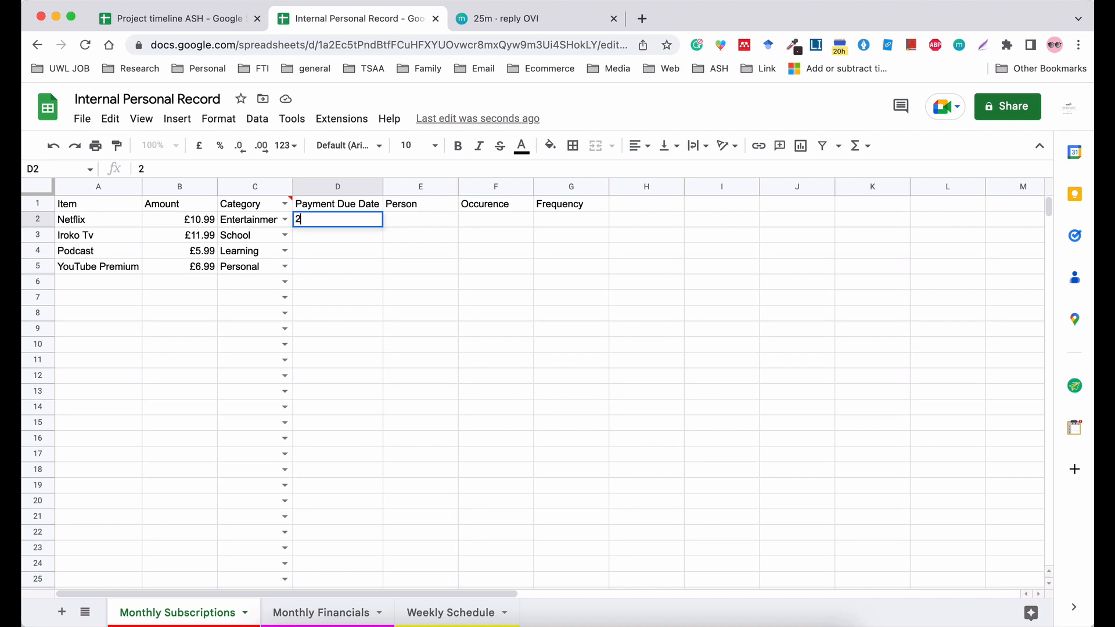
{"action": "type", "text": "6/10"}
{"action": "key", "text": "Return"}
{"action": "left_click", "coordinate": [436, 305]}
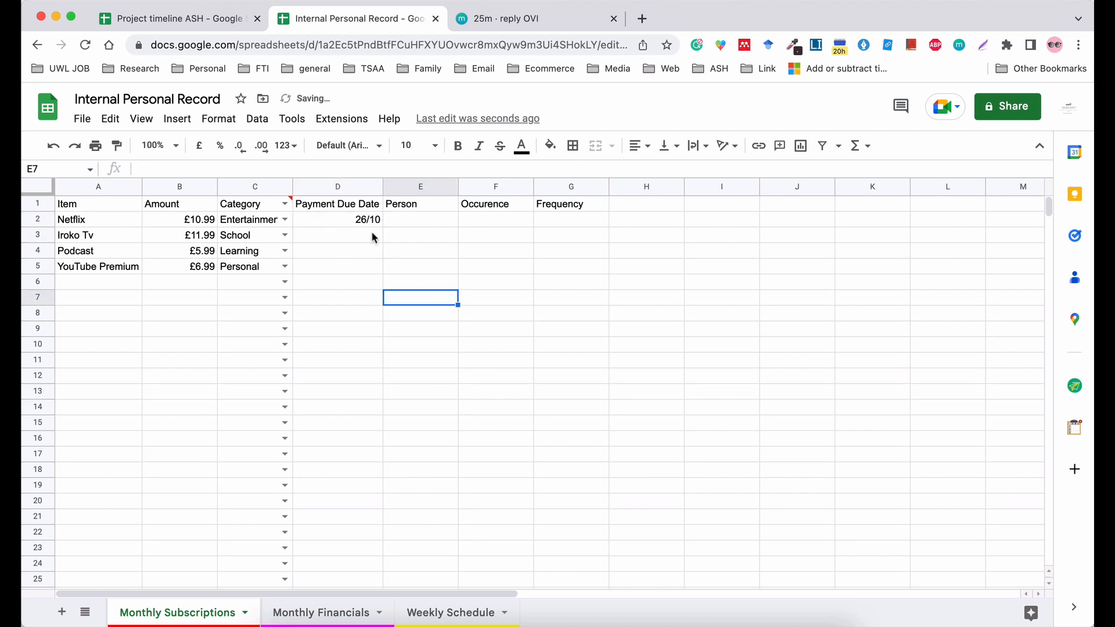
{"action": "left_click", "coordinate": [361, 224]}
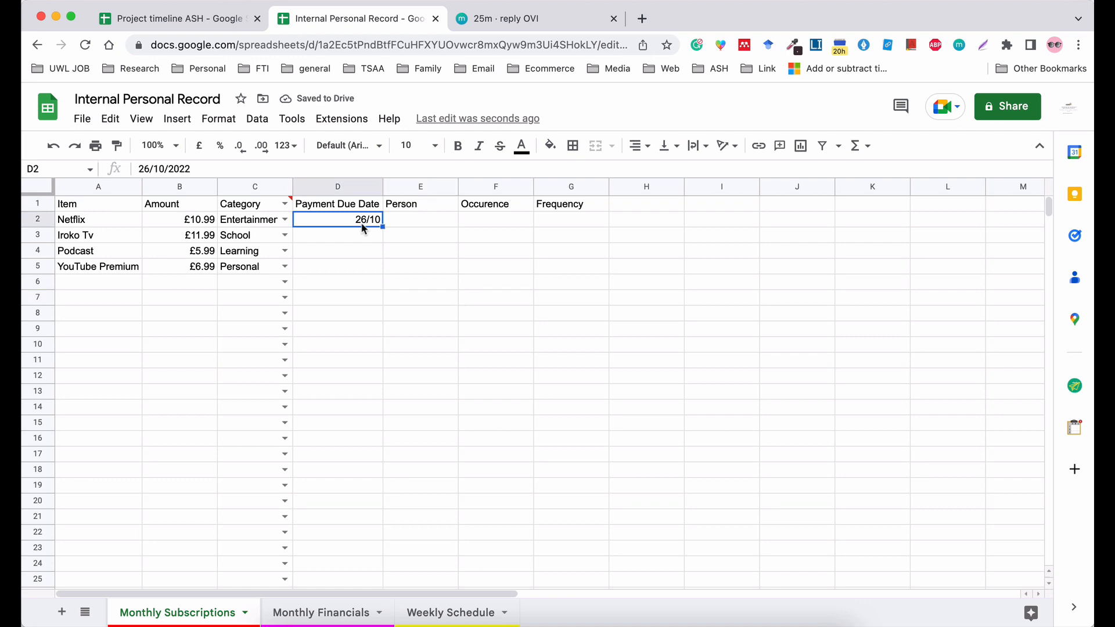
Insert a new column before the Payment Due Date column.
{"action": "left_click", "coordinate": [343, 186]}
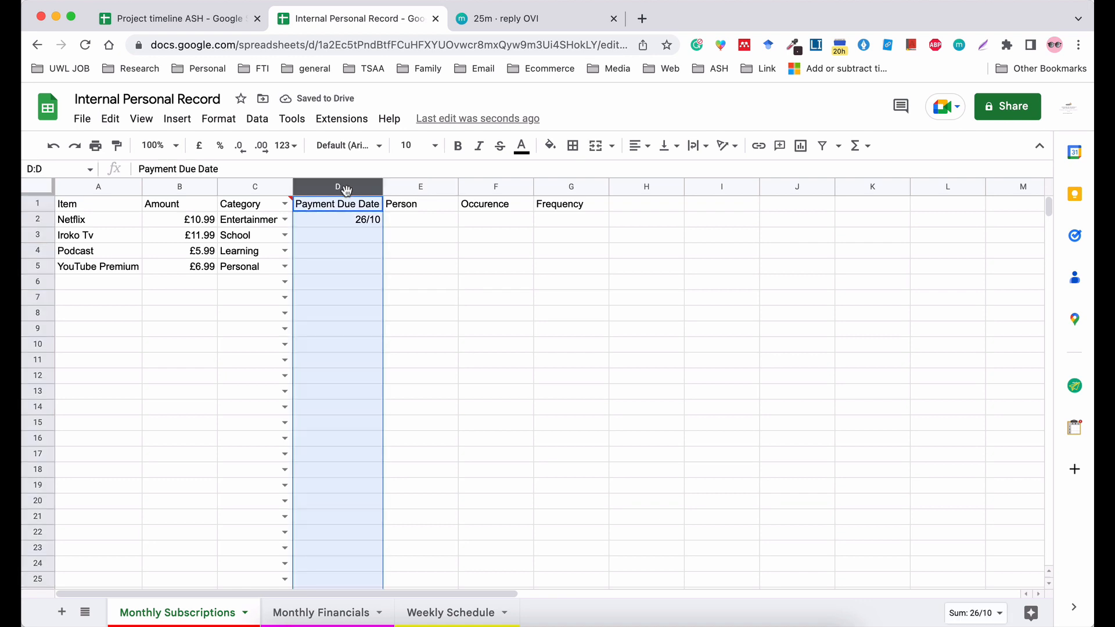
{"action": "right_click", "coordinate": [345, 187]}
{"action": "left_click", "coordinate": [443, 290]}
{"action": "left_click", "coordinate": [487, 255]}
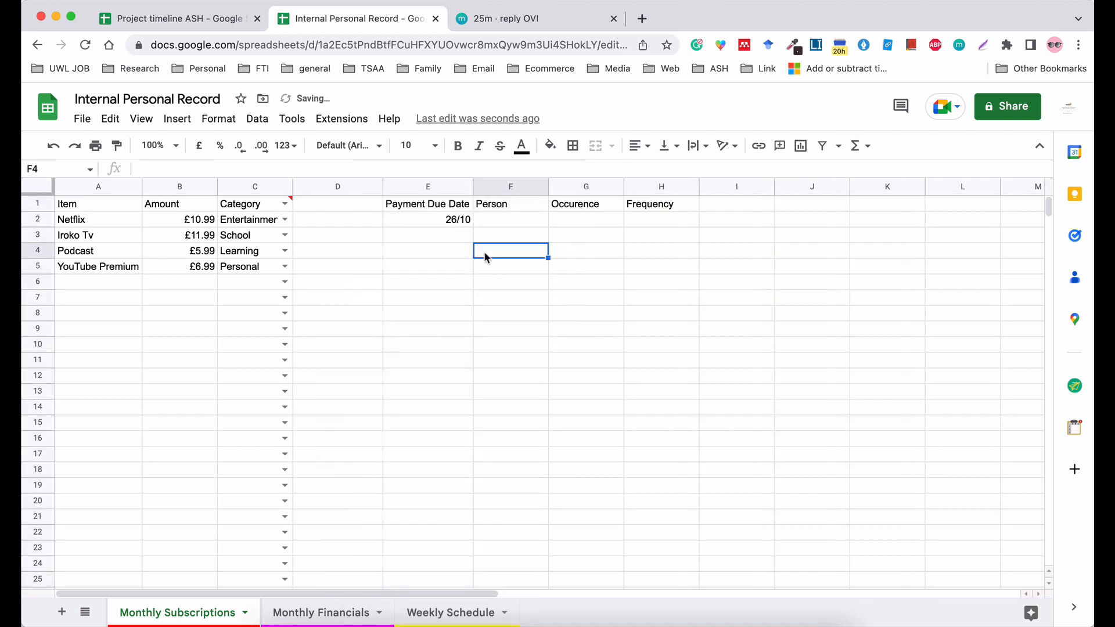
Enter the header "Payment Due Month" in cell D1 and fit column D to it.
{"action": "left_click", "coordinate": [340, 206]}
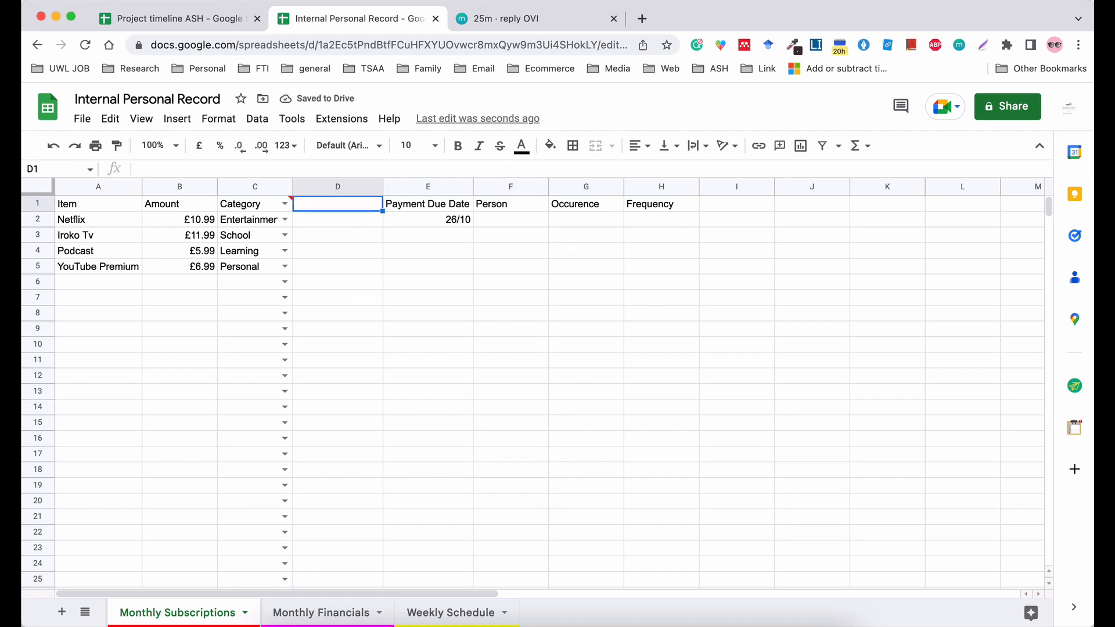
{"action": "type", "text": "Payment Due"}
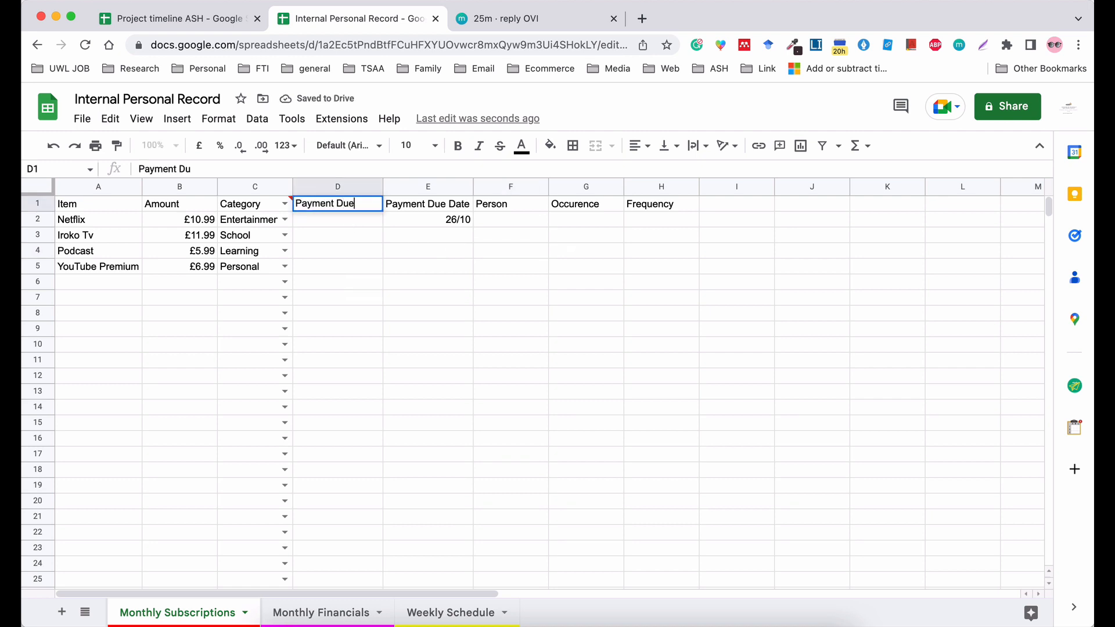
{"action": "type", "text": " Month"}
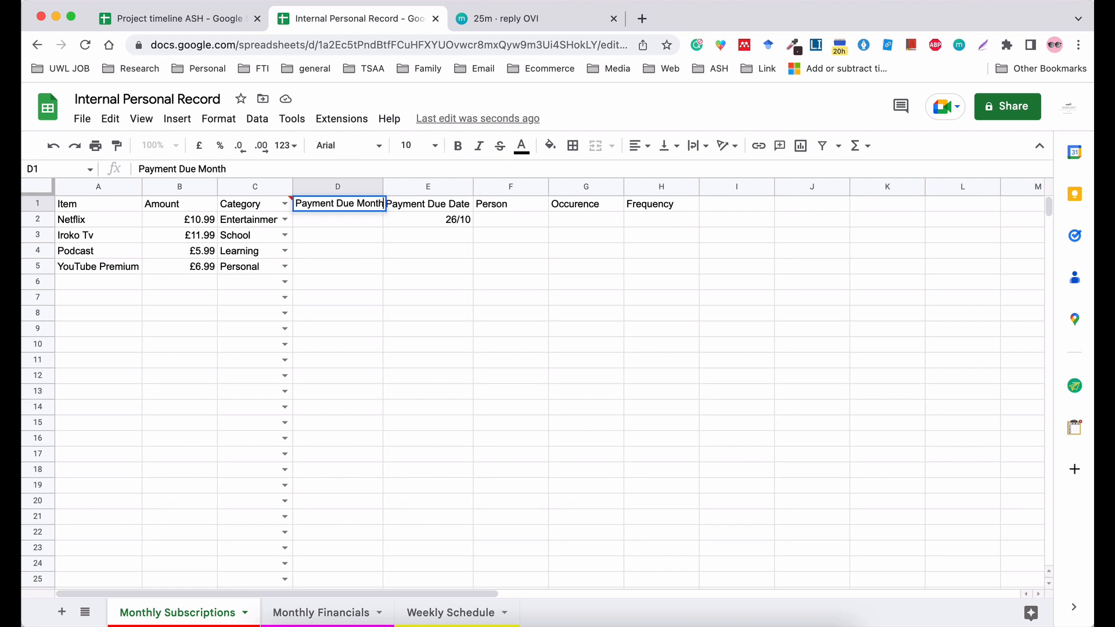
{"action": "left_click", "coordinate": [388, 204]}
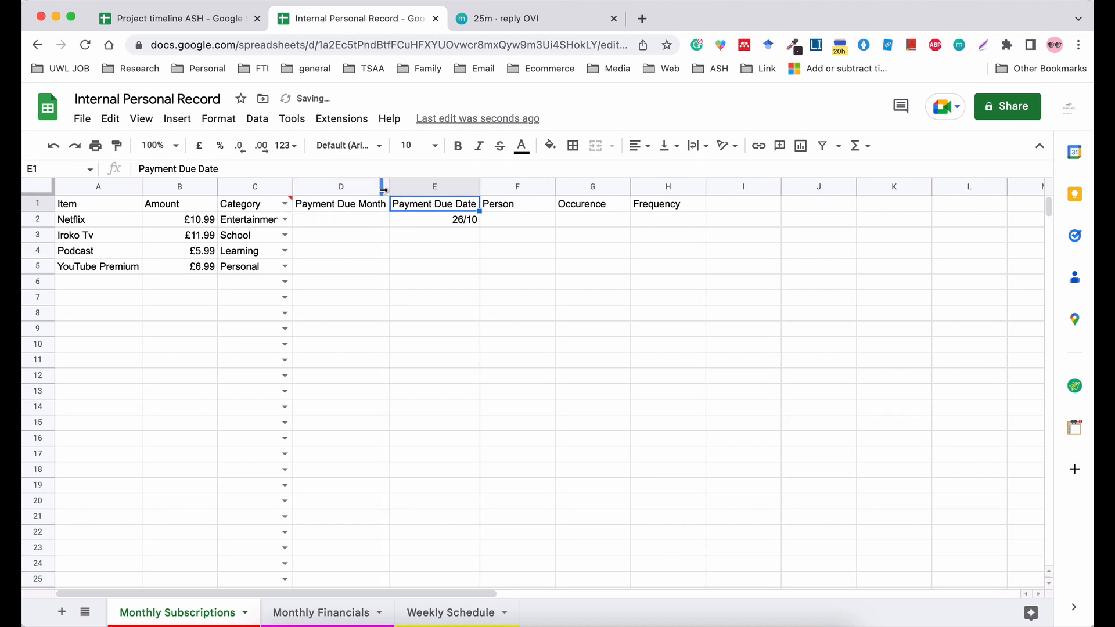
Switch to the spare browser tab, open google.co.uk and search for "month of the year".
{"action": "left_click", "coordinate": [538, 24]}
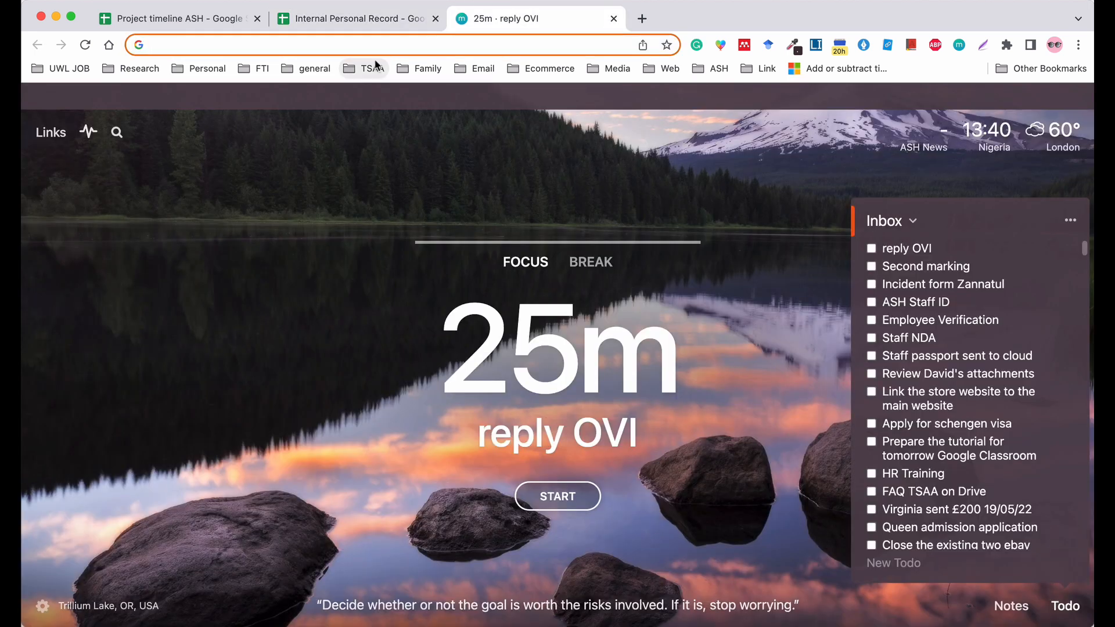
{"action": "type", "text": "google.co.uk"}
{"action": "key", "text": "Return"}
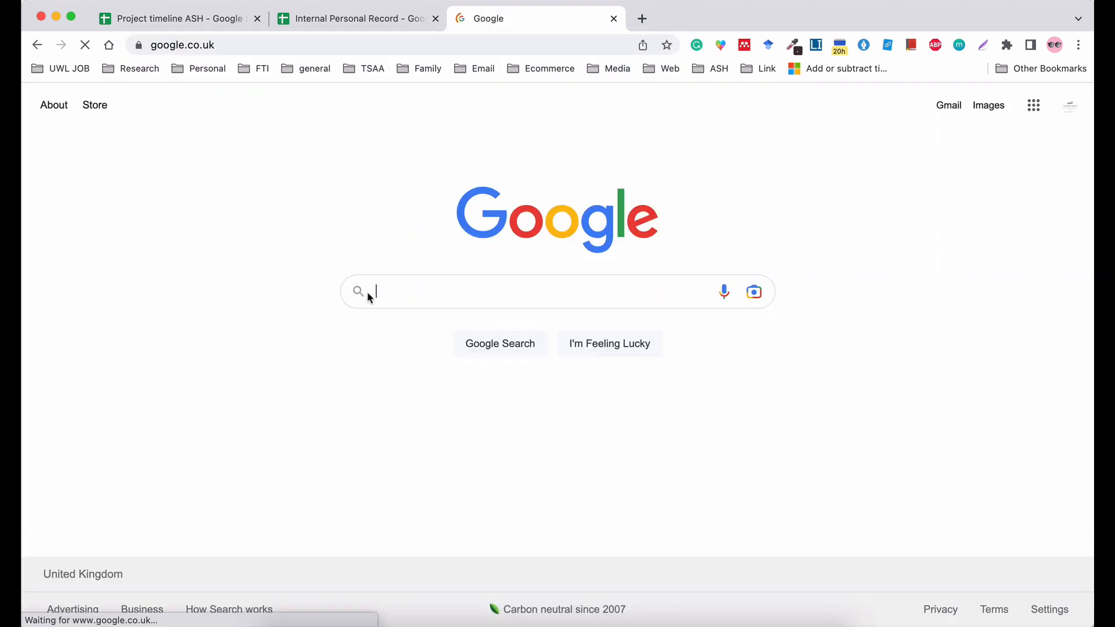
{"action": "left_click", "coordinate": [367, 291]}
{"action": "type", "text": "mon"}
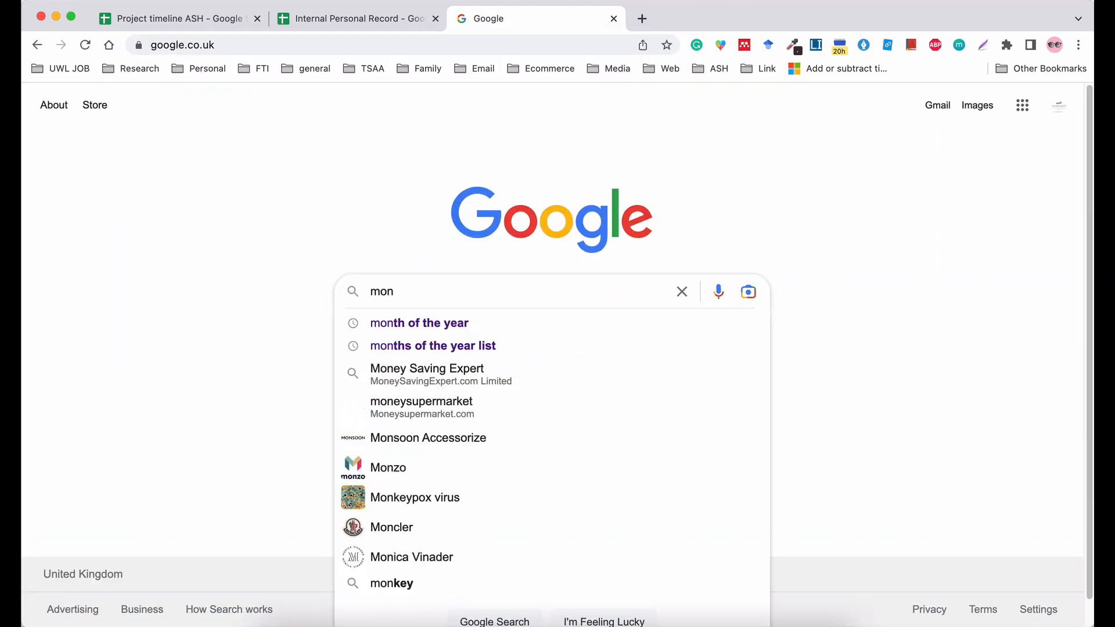
{"action": "key", "text": "Down"}
{"action": "key", "text": "Return"}
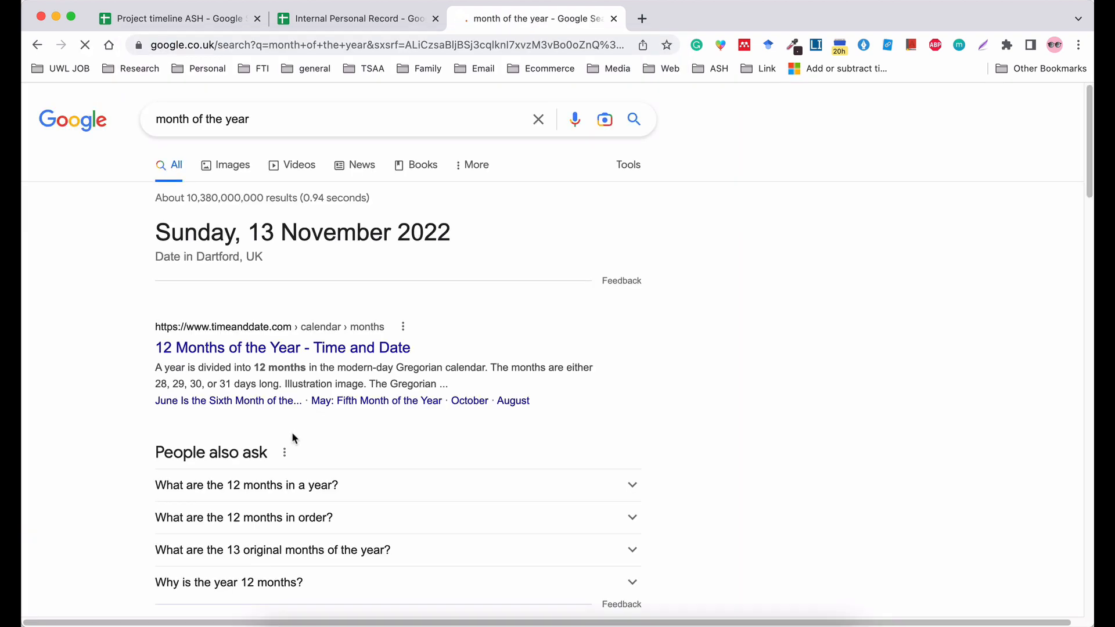
Expand the answer to "What are the 12 months in a year?" and copy its January to December list.
{"action": "scroll", "coordinate": [293, 439], "scroll_direction": "down", "scroll_amount": 3}
{"action": "left_click", "coordinate": [313, 340]}
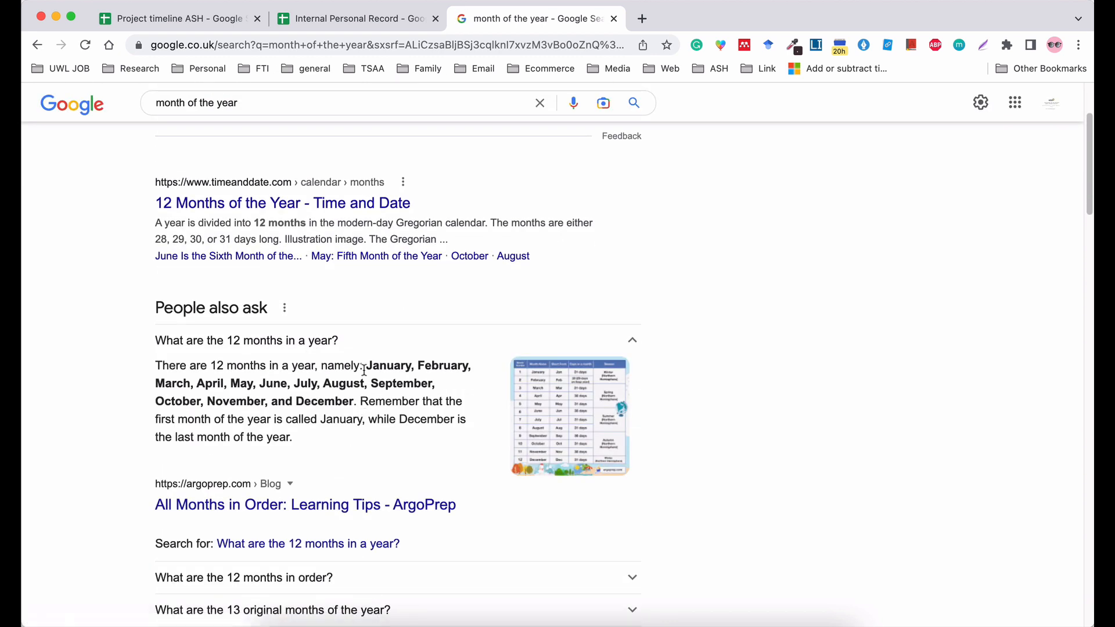
{"action": "left_click_drag", "start_coordinate": [366, 368], "coordinate": [359, 402]}
{"action": "key", "text": "super+c"}
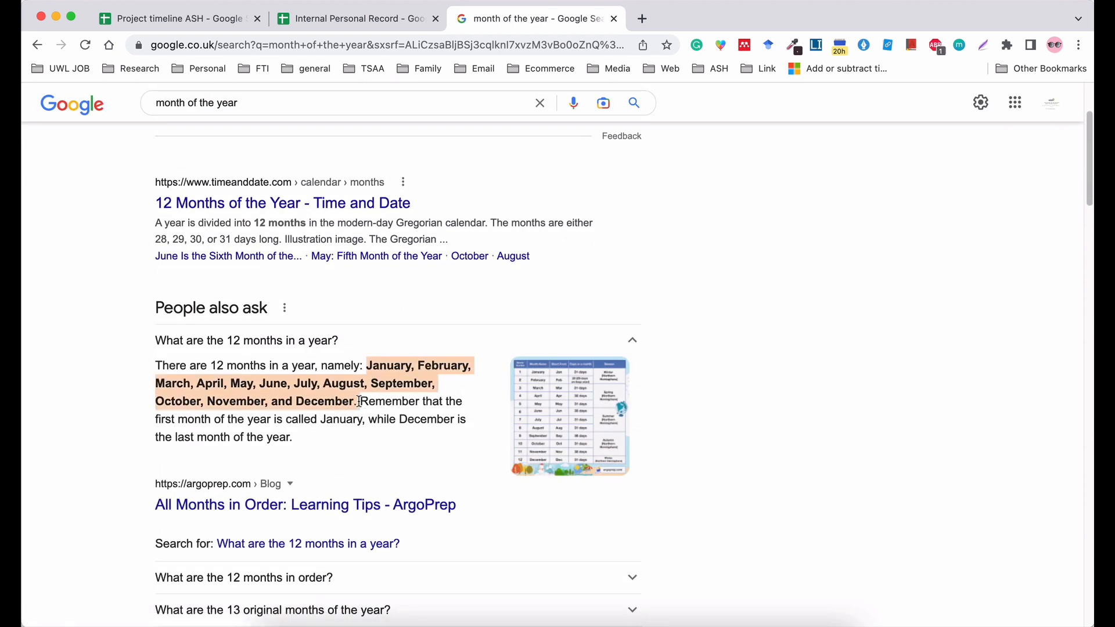
Back in the Internal Personal Record spreadsheet, set column D's data validation to a list of items and paste the copied months.
{"action": "left_click", "coordinate": [347, 21]}
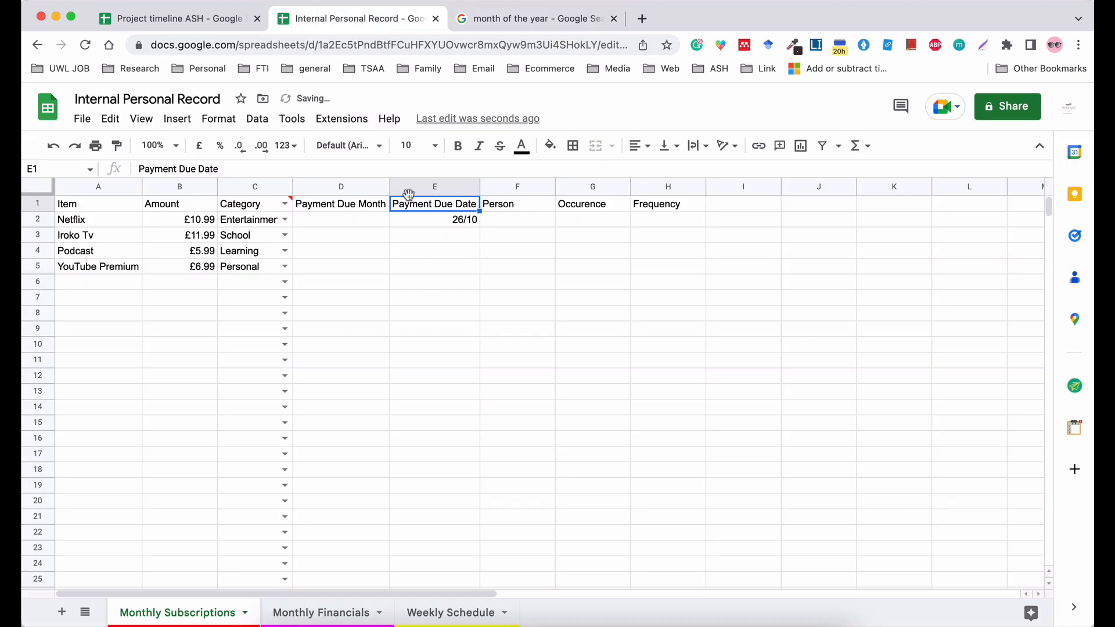
{"action": "left_click", "coordinate": [321, 186]}
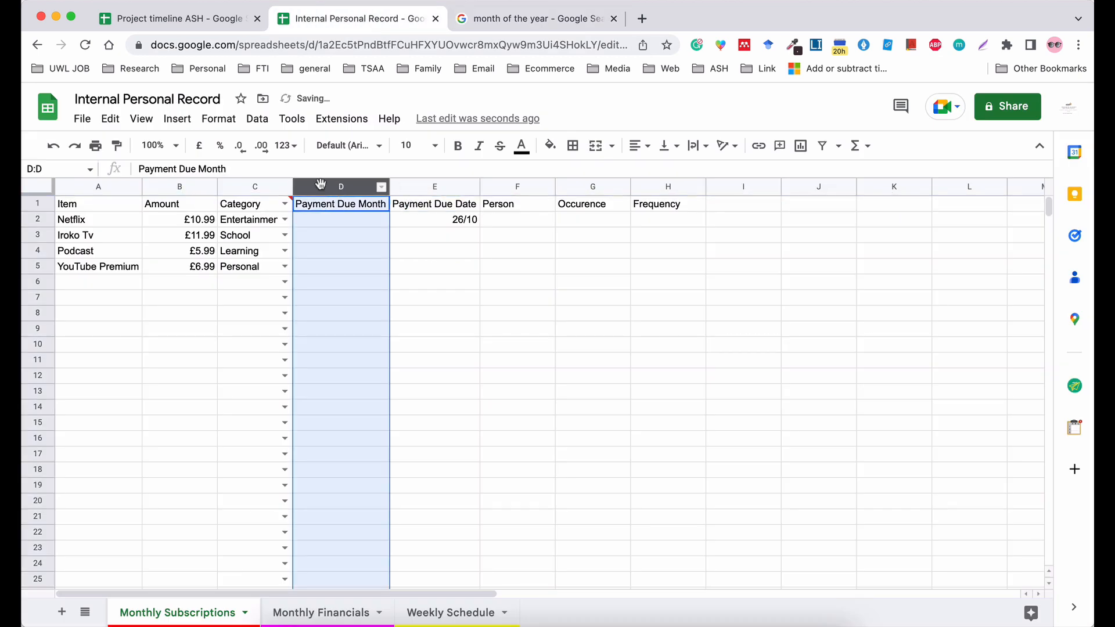
{"action": "left_click", "coordinate": [257, 120]}
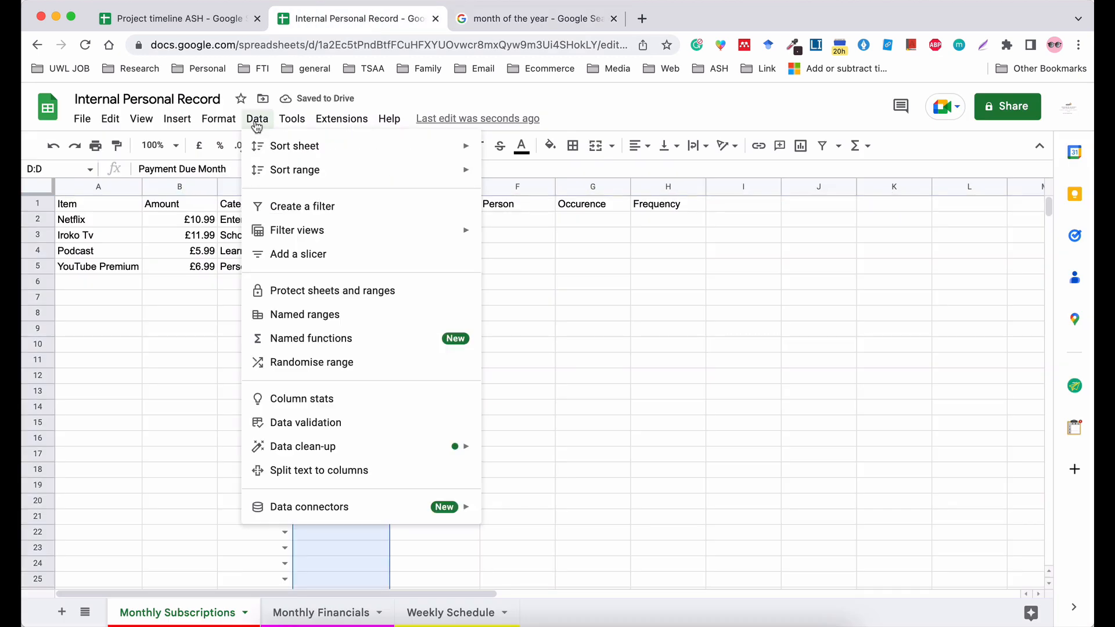
{"action": "left_click", "coordinate": [348, 428]}
{"action": "left_click", "coordinate": [501, 312]}
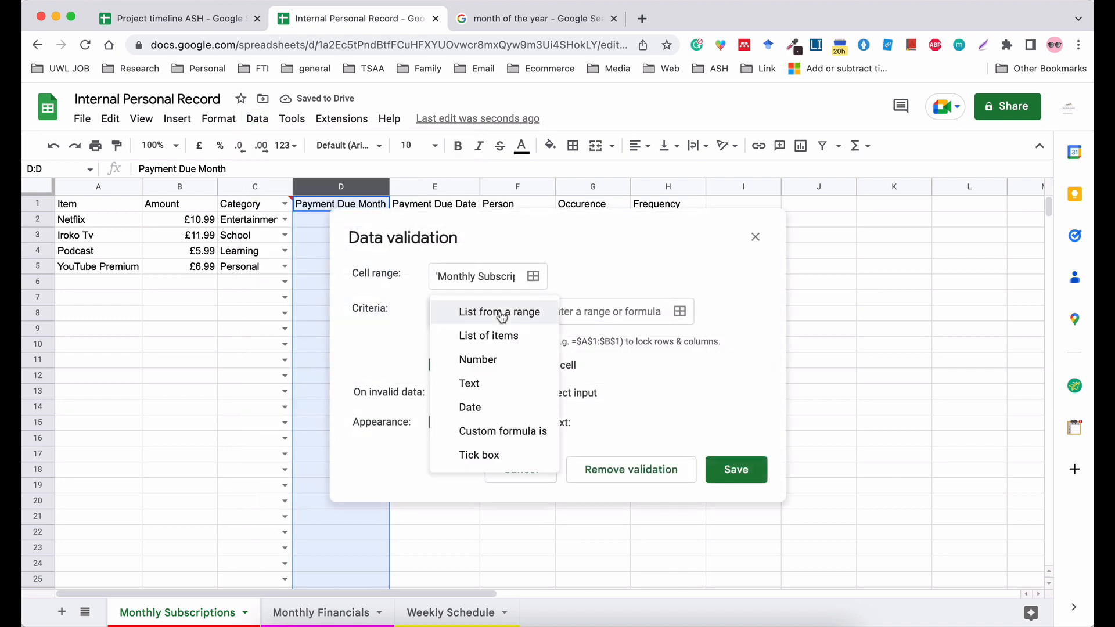
{"action": "left_click", "coordinate": [499, 343]}
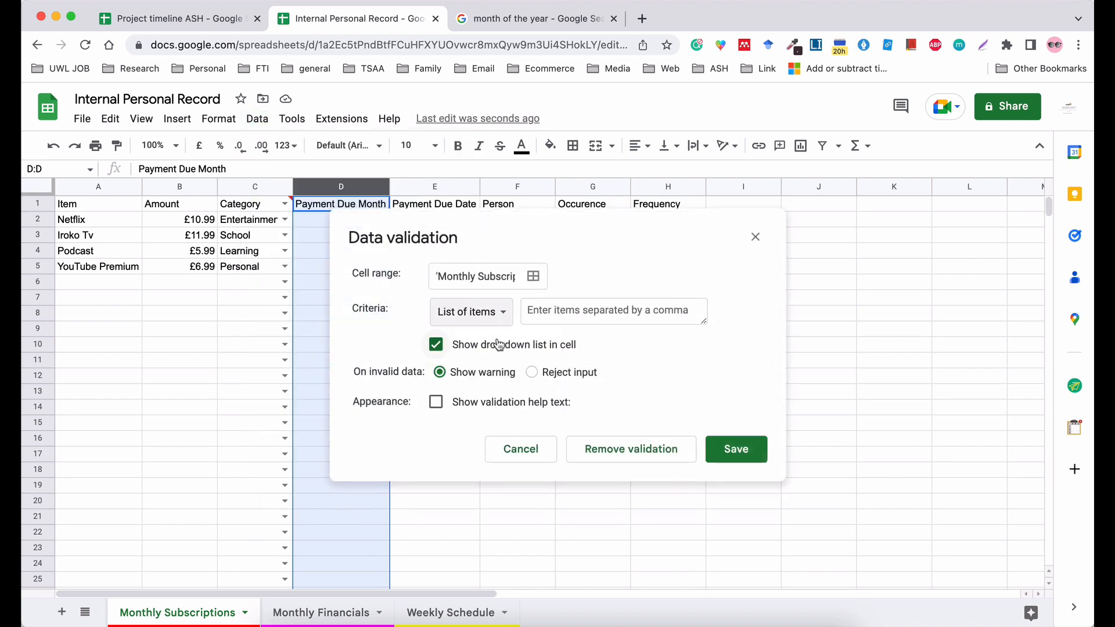
{"action": "left_click", "coordinate": [556, 313]}
{"action": "key", "text": "super+v"}
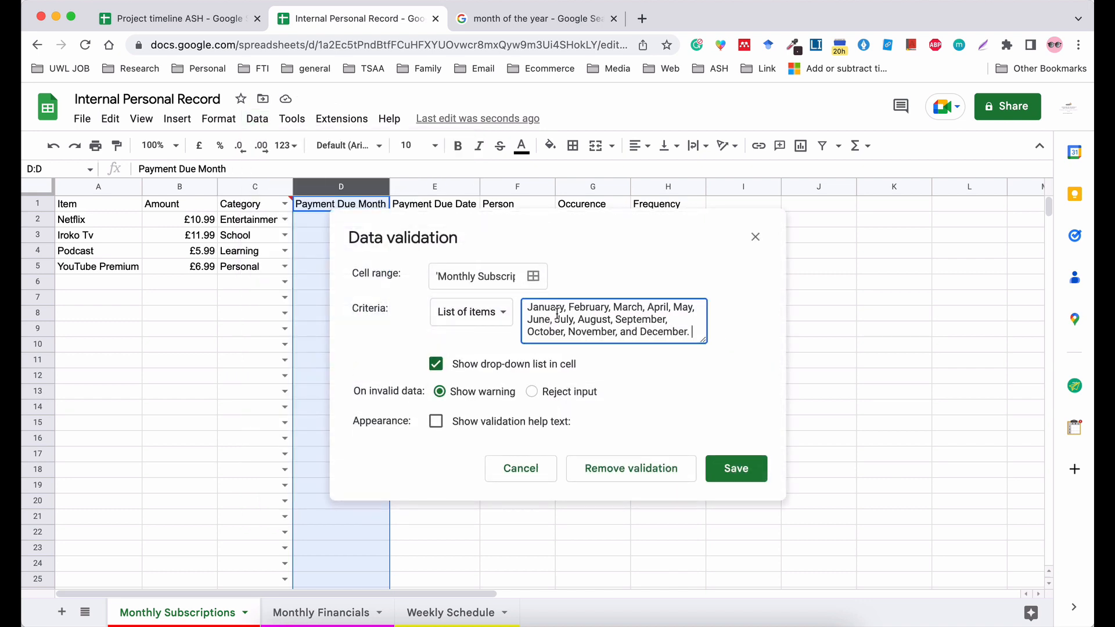
Delete ", and" between November and December in the month list, and save the validation for column D.
{"action": "left_click", "coordinate": [643, 331]}
{"action": "key", "text": "BackSpace"}
{"action": "key", "text": "BackSpace"}
{"action": "key", "text": "BackSpace"}
{"action": "key", "text": "BackSpace"}
{"action": "key", "text": "BackSpace"}
{"action": "key", "text": "BackSpace"}
{"action": "left_click", "coordinate": [724, 471]}
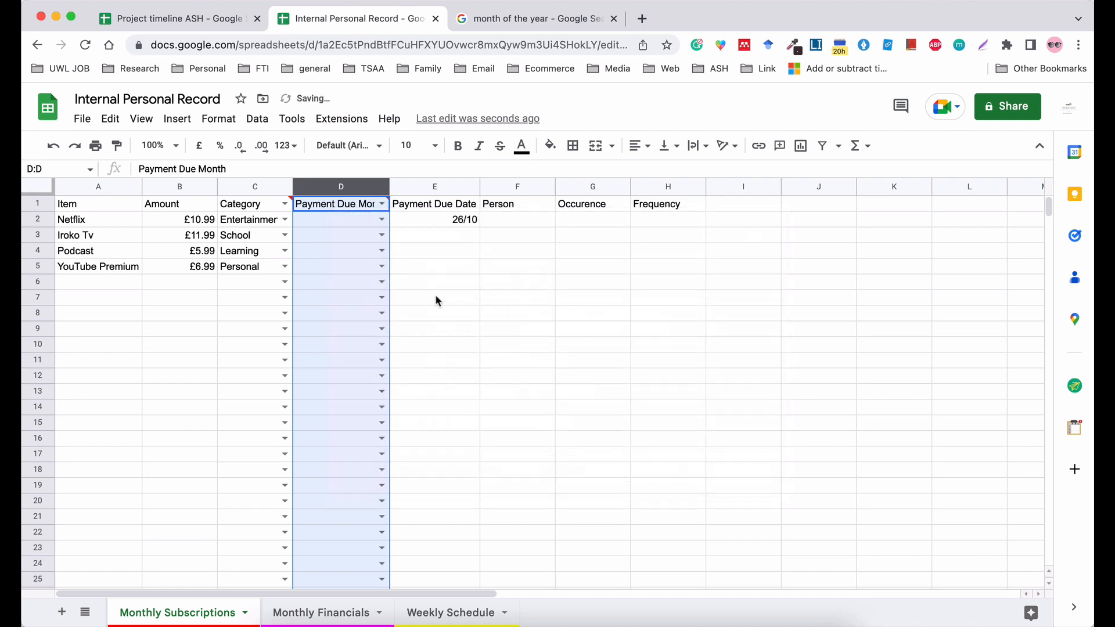
Check the month drop-down in D2, then add a comma between November and December in column D's validation list and save it.
{"action": "left_click", "coordinate": [381, 219]}
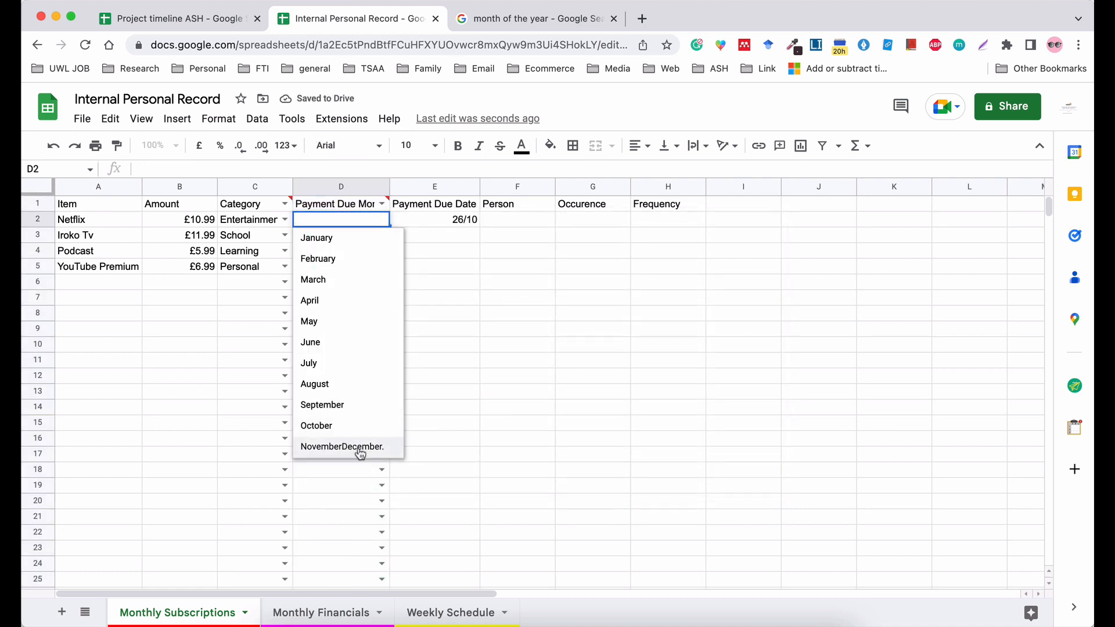
{"action": "left_click", "coordinate": [325, 188]}
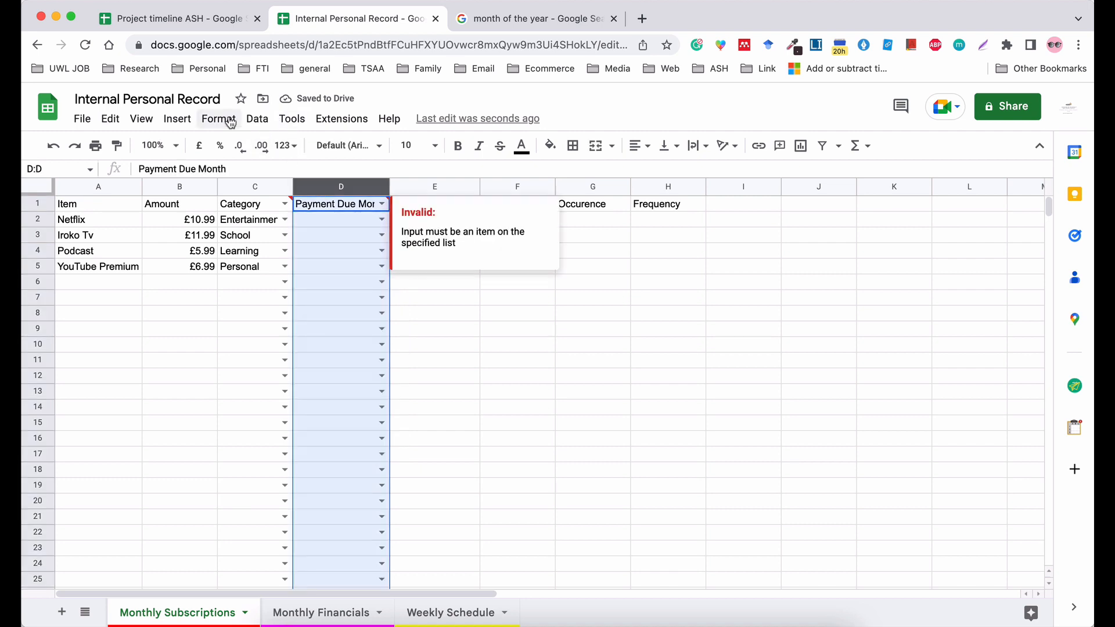
{"action": "left_click", "coordinate": [257, 119]}
{"action": "left_click", "coordinate": [325, 427]}
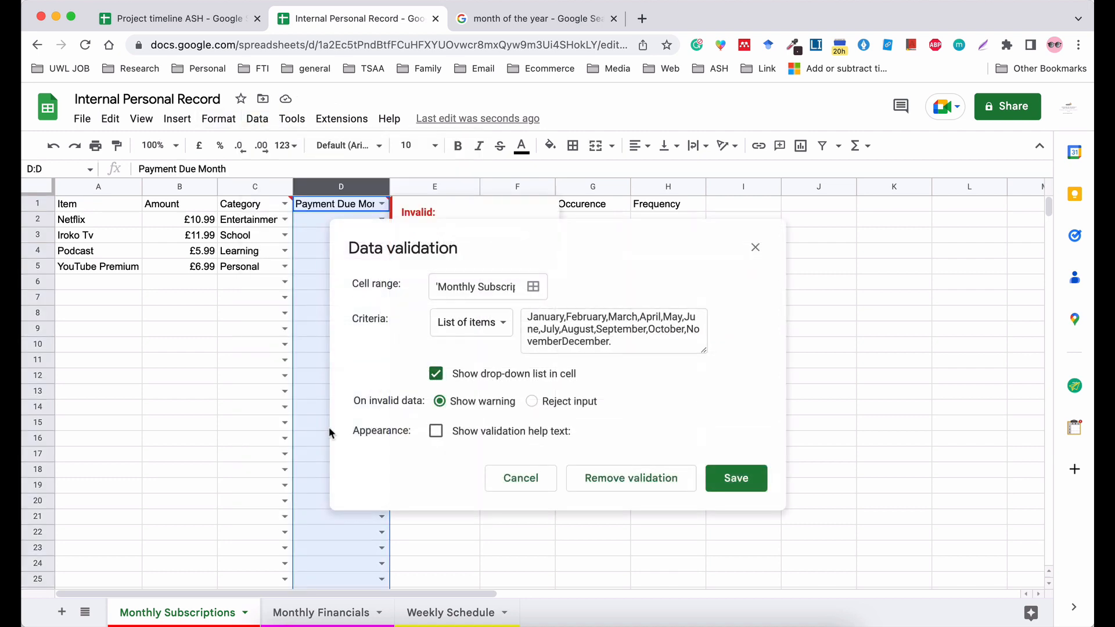
{"action": "left_click", "coordinate": [564, 343]}
{"action": "type", "text": ","}
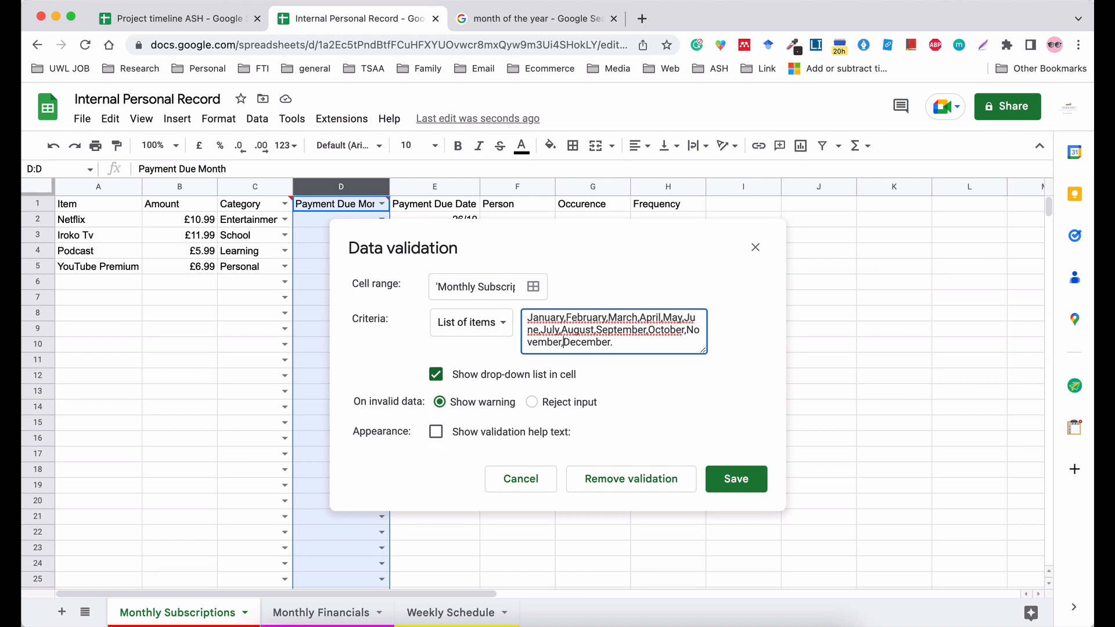
{"action": "left_click", "coordinate": [736, 479]}
{"action": "left_click", "coordinate": [603, 301]}
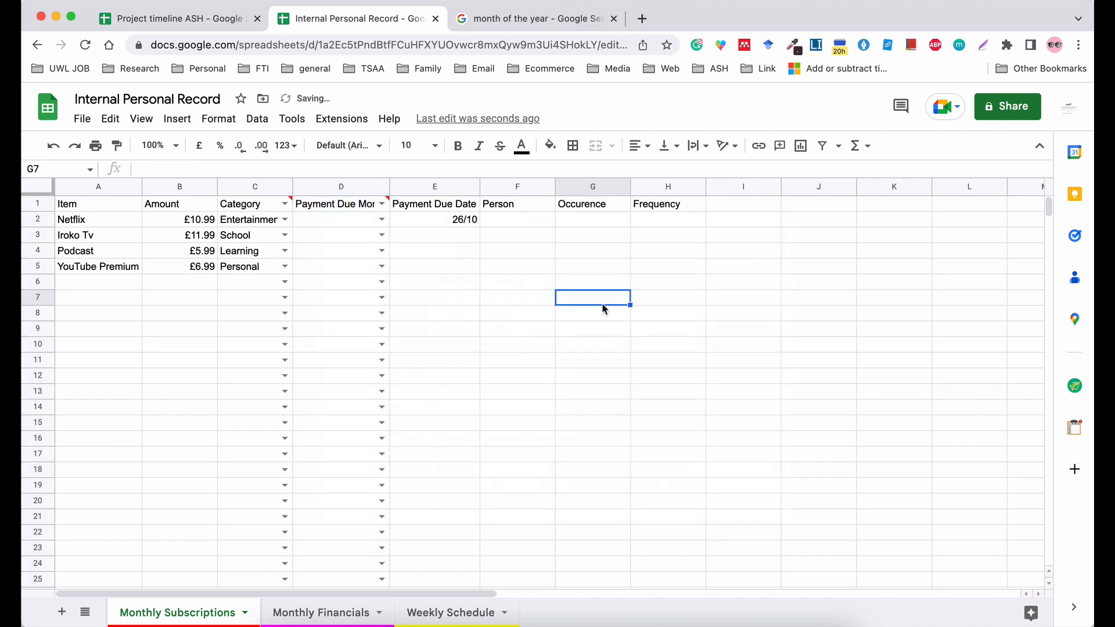
Fit column D to its header and choose the due months January, February and February for cells D2 to D4.
{"action": "double_click", "coordinate": [390, 184]}
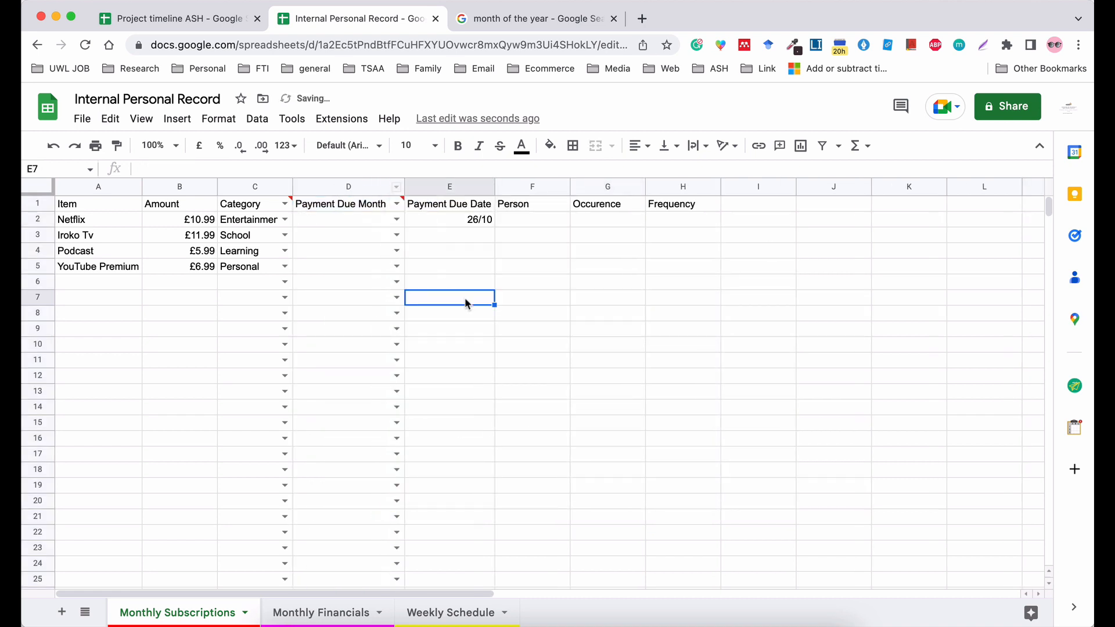
{"action": "left_click", "coordinate": [396, 219]}
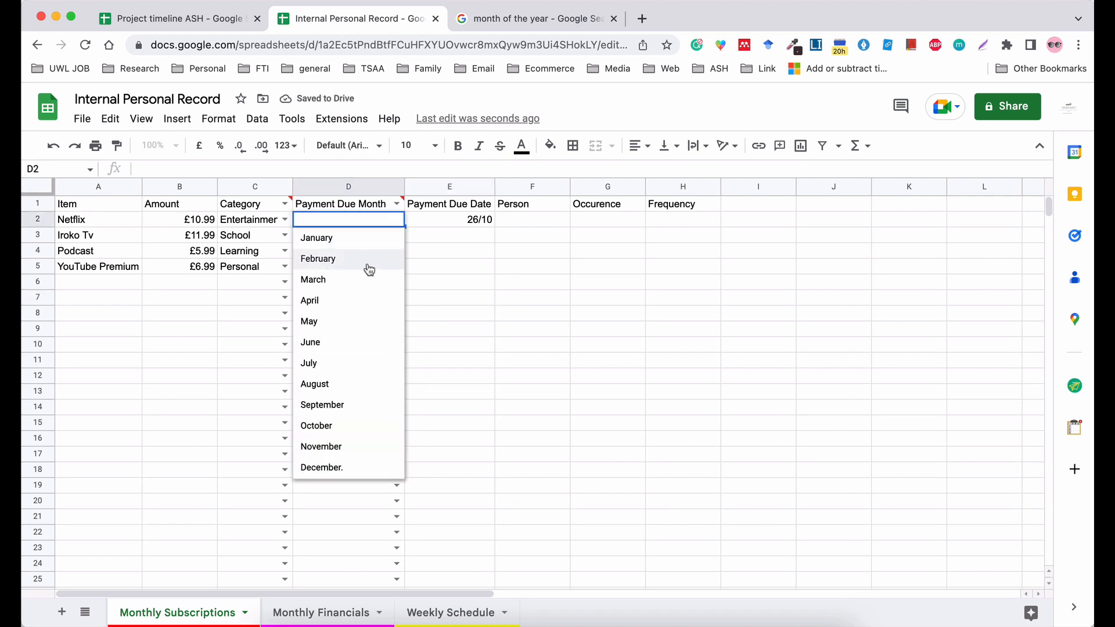
{"action": "left_click", "coordinate": [358, 239]}
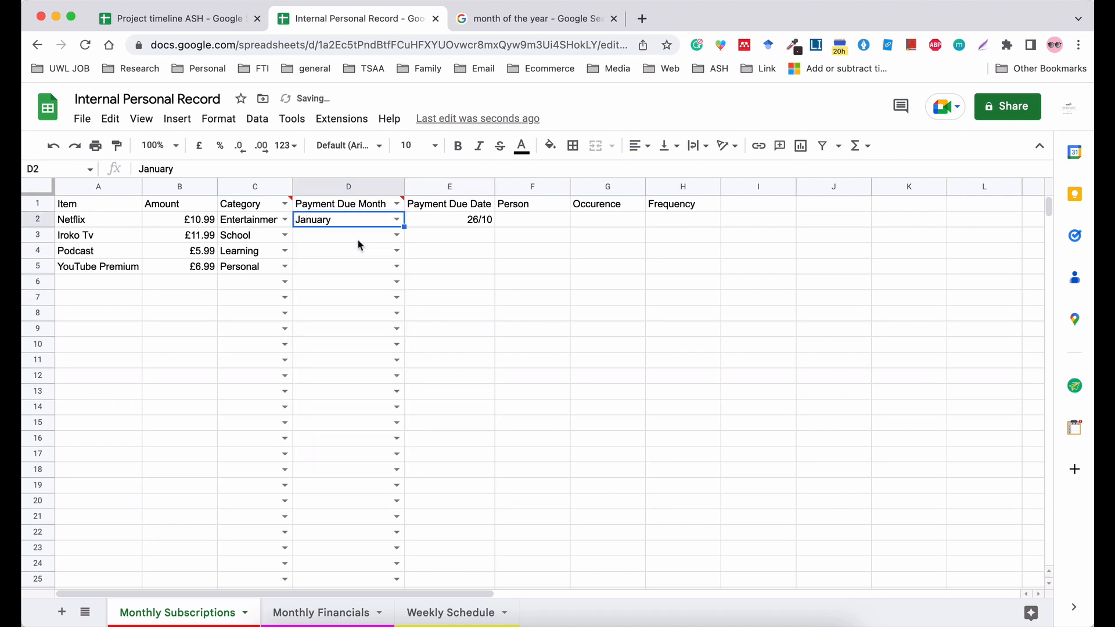
{"action": "left_click", "coordinate": [390, 237]}
{"action": "left_click", "coordinate": [353, 288]}
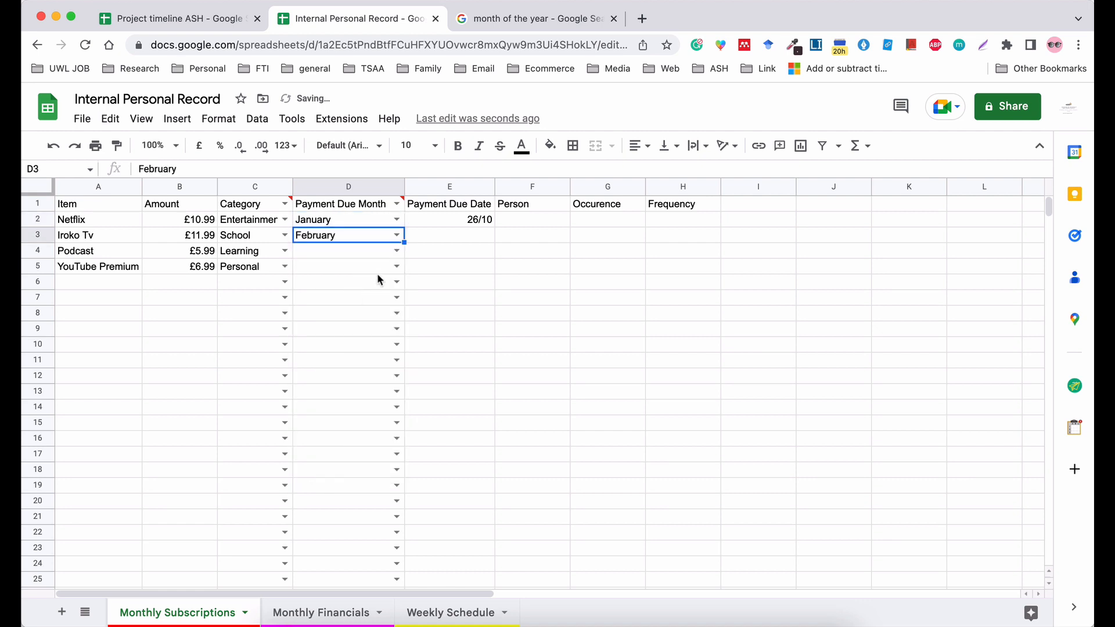
{"action": "left_click", "coordinate": [393, 254]}
{"action": "left_click", "coordinate": [395, 288]}
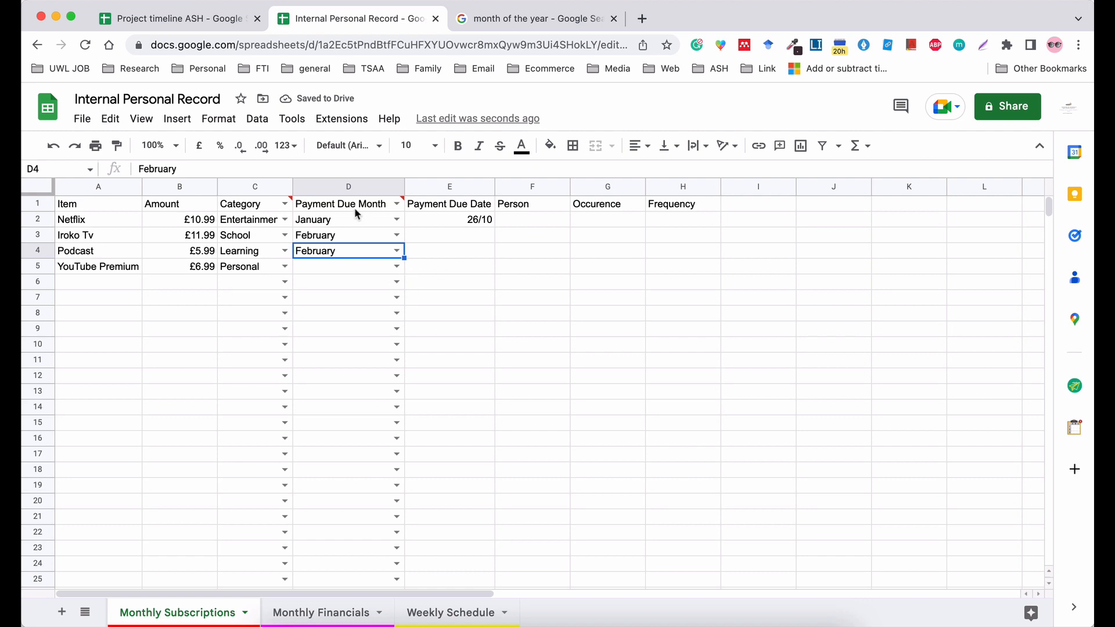
Rename the "Payment Due Month" header in D1 to "Subscription Start Date".
{"action": "mouse_move", "coordinate": [355, 209]}
{"action": "double_click", "coordinate": [339, 205]}
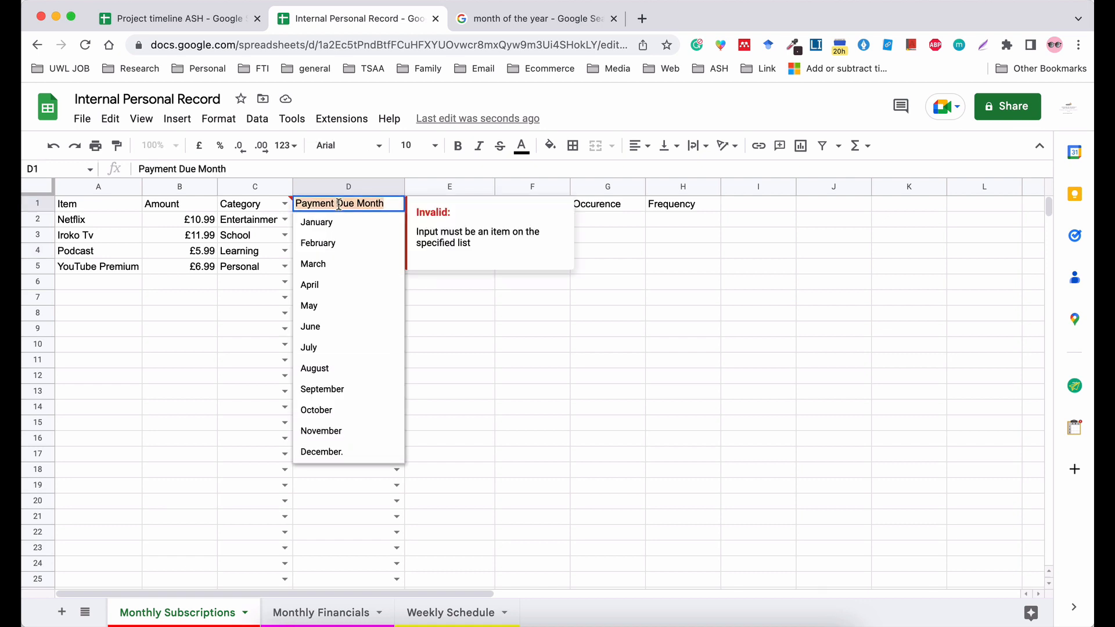
{"action": "type", "text": "D"}
{"action": "key", "text": "BackSpace"}
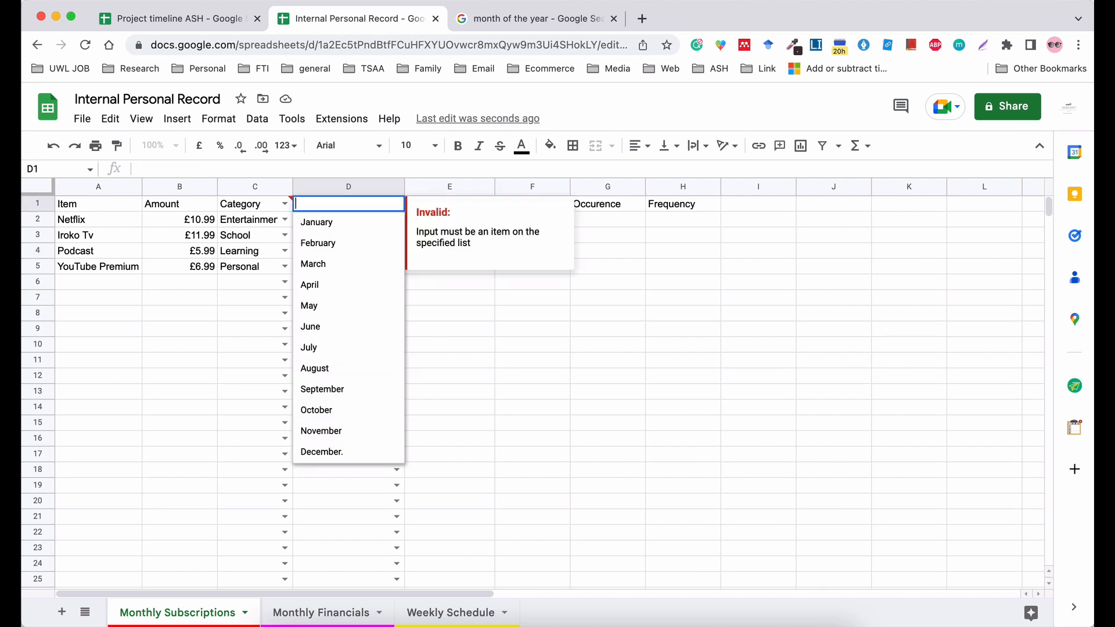
{"action": "type", "text": "Subscr"}
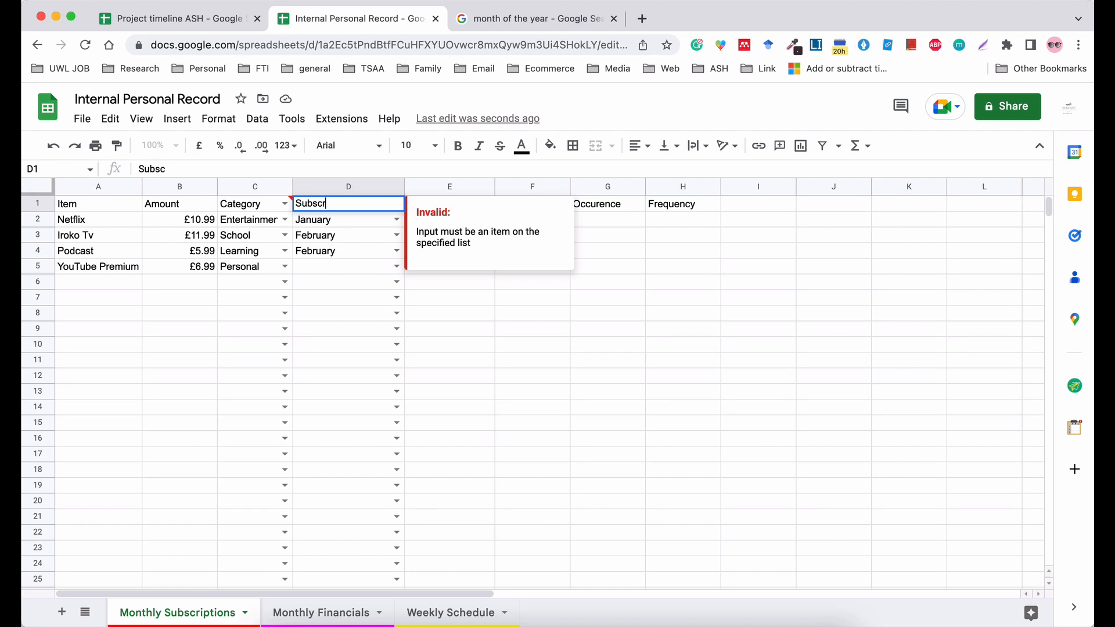
{"action": "type", "text": "iption Start Date"}
{"action": "key", "text": "Tab"}
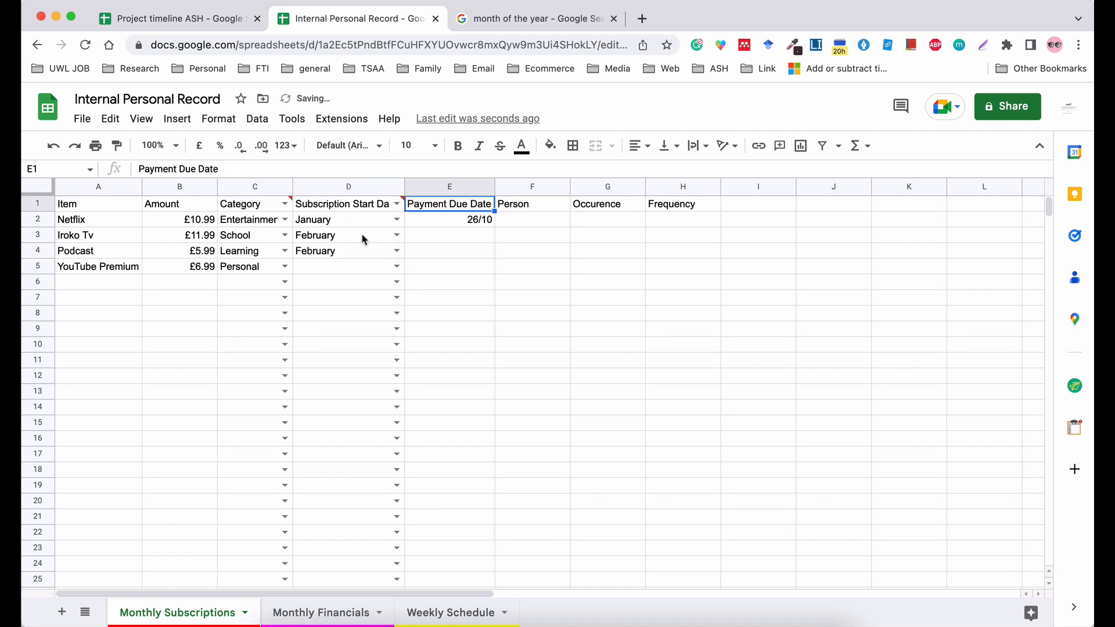
Choose September for Iroko Tv, November for Podcast and January for YouTube Premium in column D.
{"action": "left_click", "coordinate": [396, 235]}
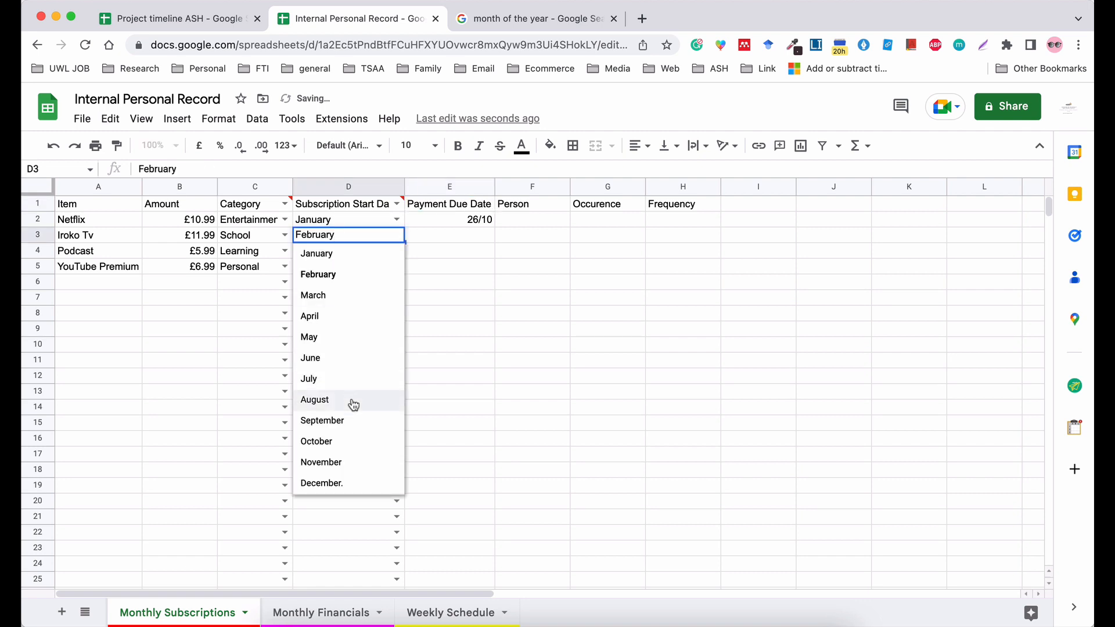
{"action": "left_click", "coordinate": [348, 421]}
{"action": "left_click", "coordinate": [397, 266]}
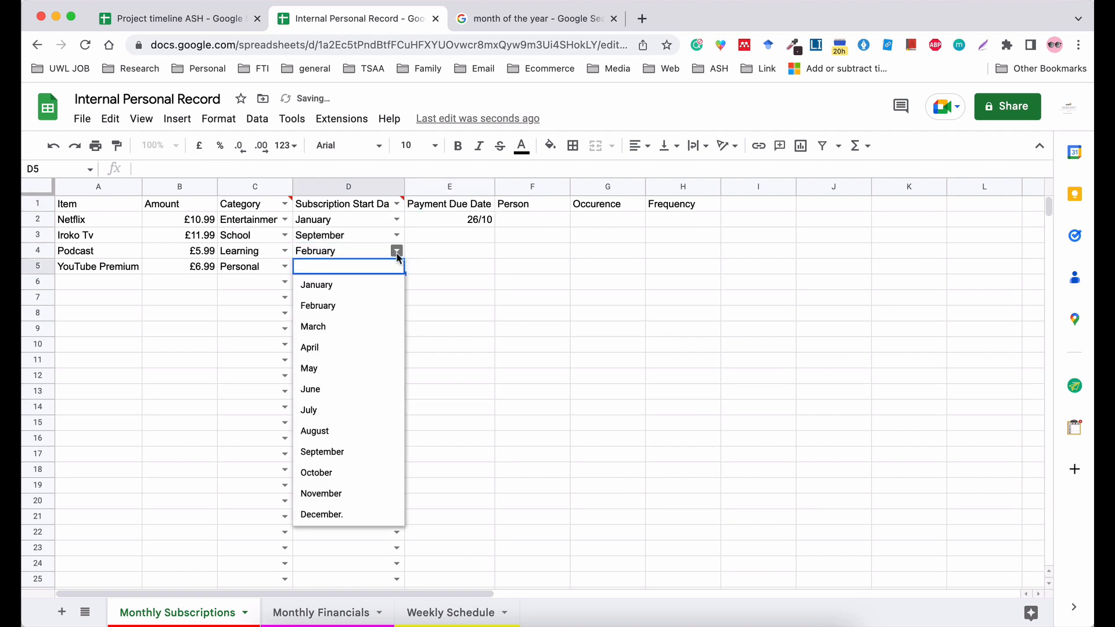
{"action": "left_click", "coordinate": [397, 251]}
{"action": "left_click", "coordinate": [339, 472]}
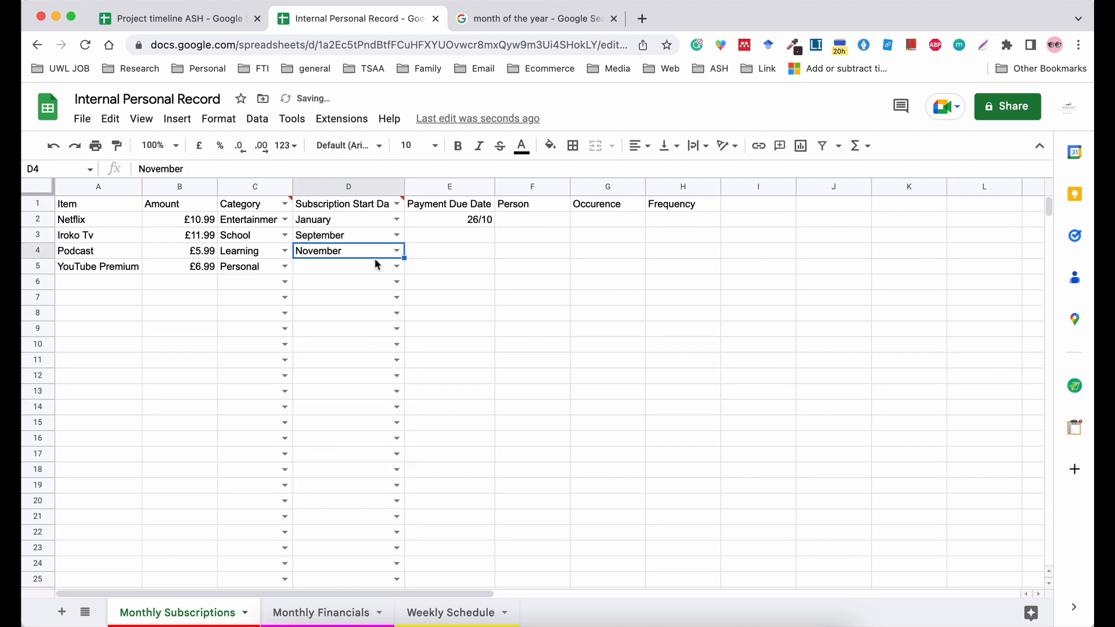
{"action": "left_click", "coordinate": [395, 266]}
{"action": "left_click", "coordinate": [375, 285]}
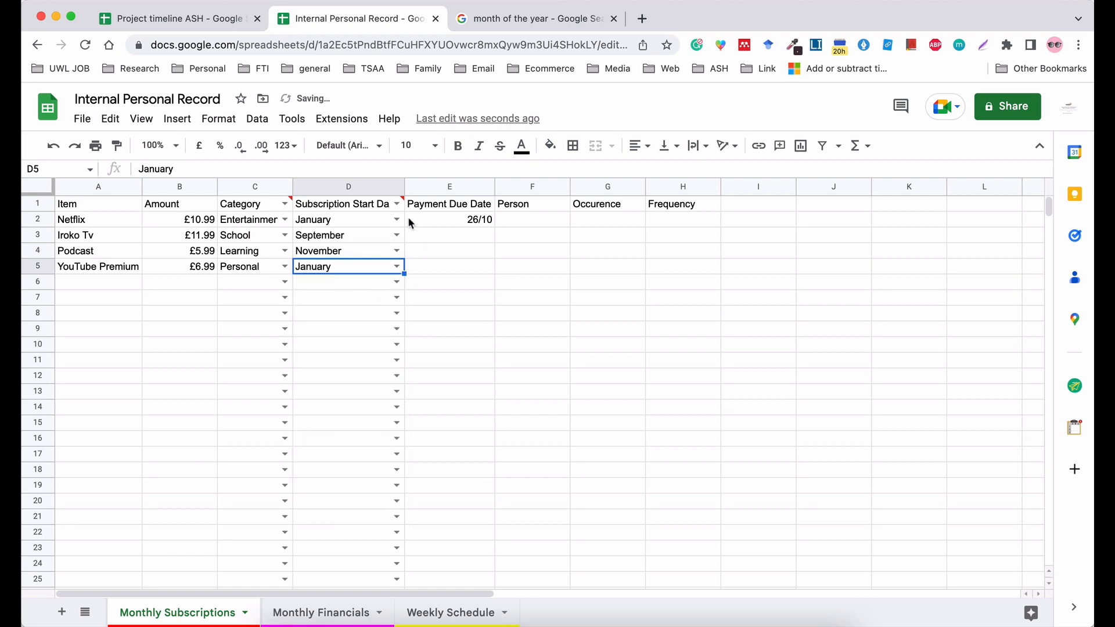
{"action": "left_click", "coordinate": [583, 338]}
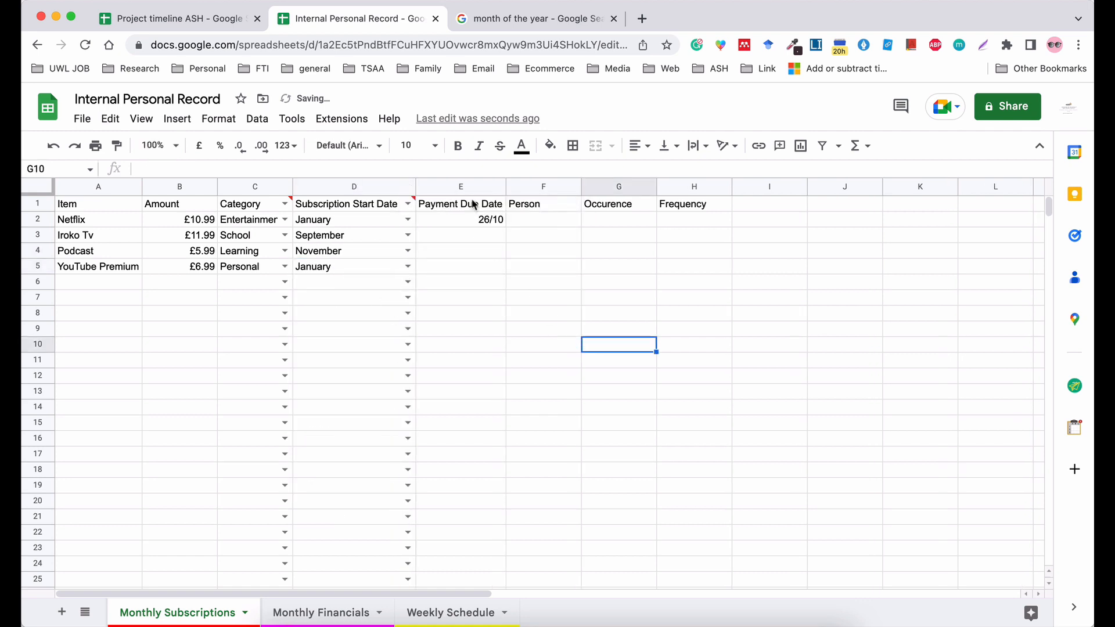
Change the D1 header to "Subscription Start Month".
{"action": "right_click", "coordinate": [448, 189]}
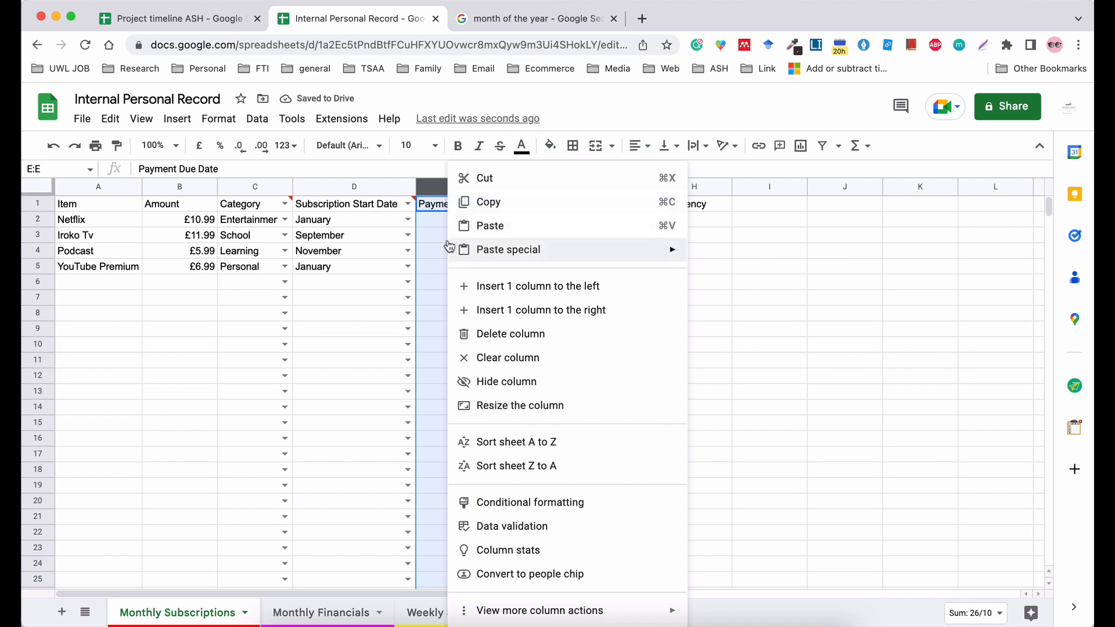
{"action": "double_click", "coordinate": [388, 203]}
{"action": "key", "text": "BackSpace"}
{"action": "key", "text": "BackSpace"}
{"action": "key", "text": "BackSpace"}
{"action": "key", "text": "BackSpace"}
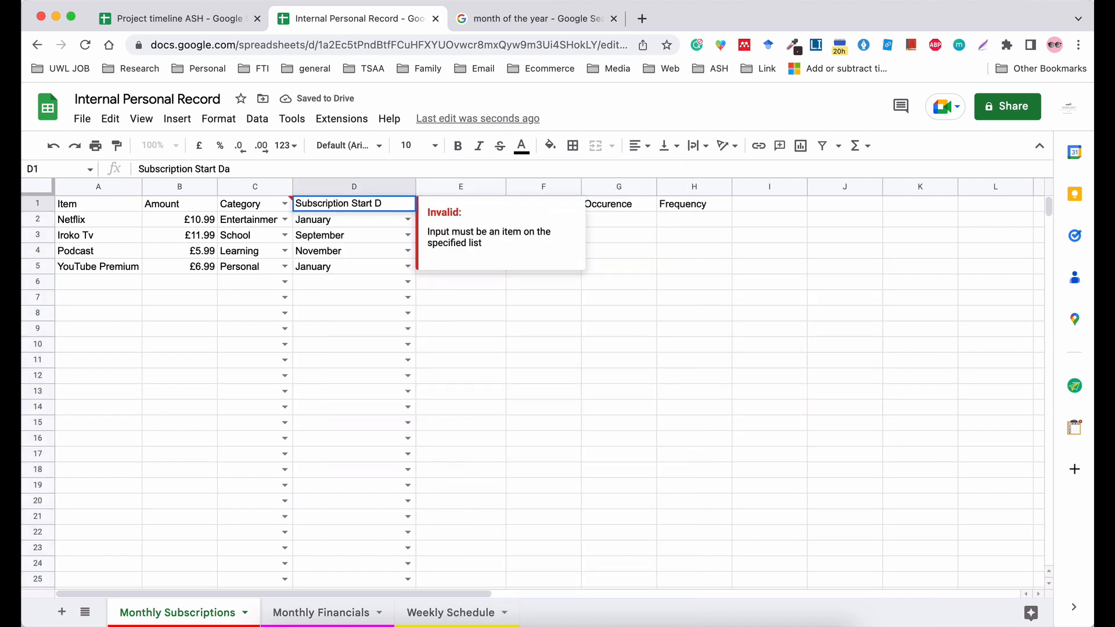
{"action": "type", "text": "Month"}
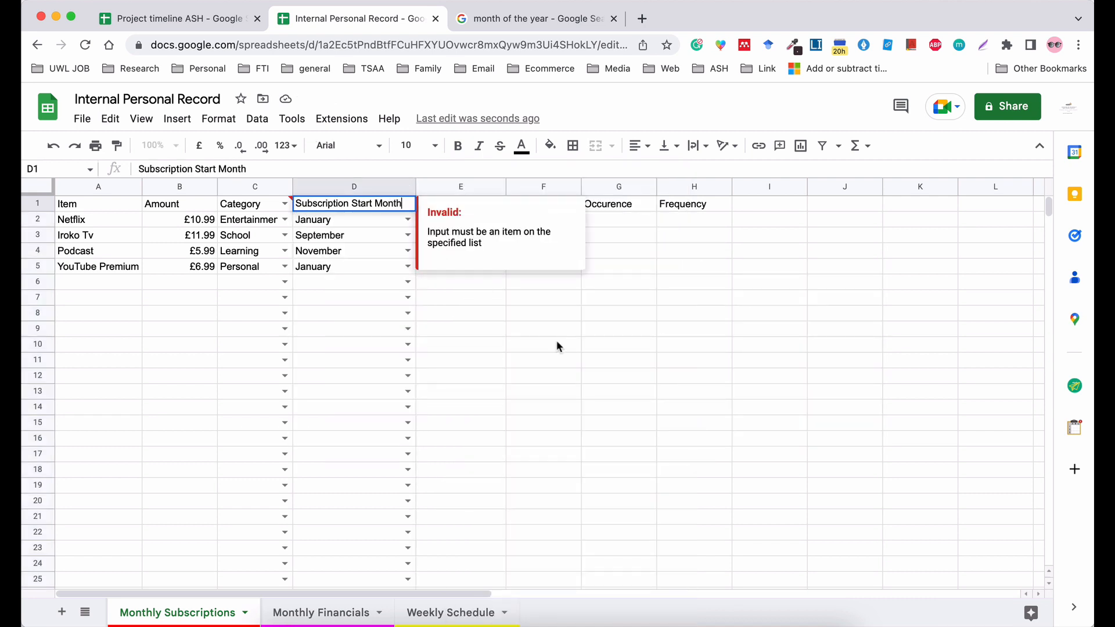
{"action": "left_click", "coordinate": [557, 346]}
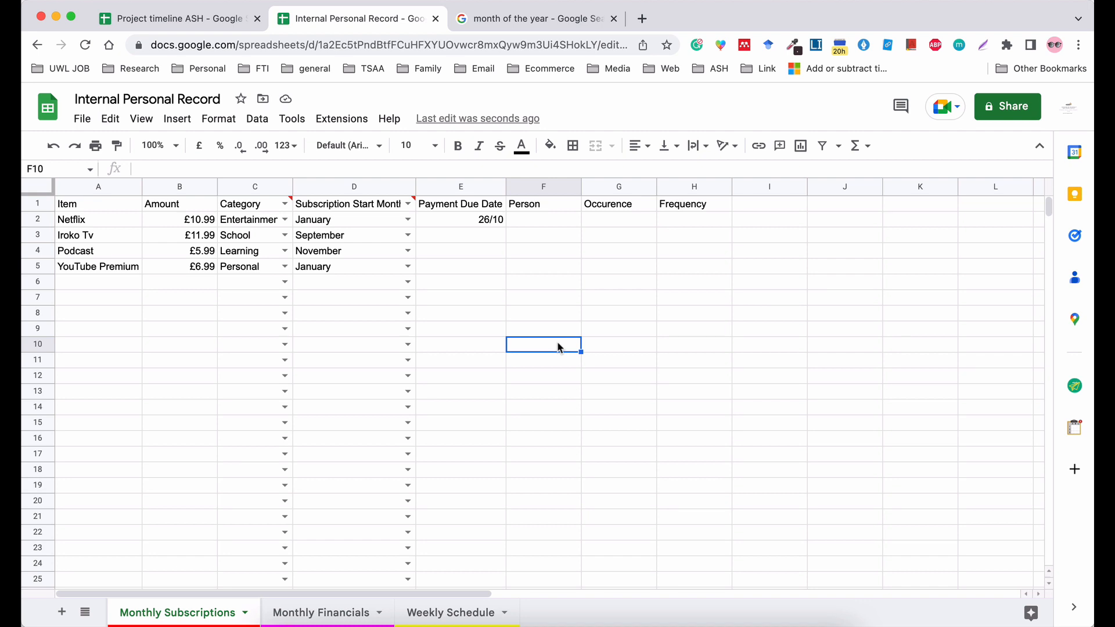
Delete the whole "Subscription Start Month" column with its month drop-downs.
{"action": "left_click", "coordinate": [370, 184]}
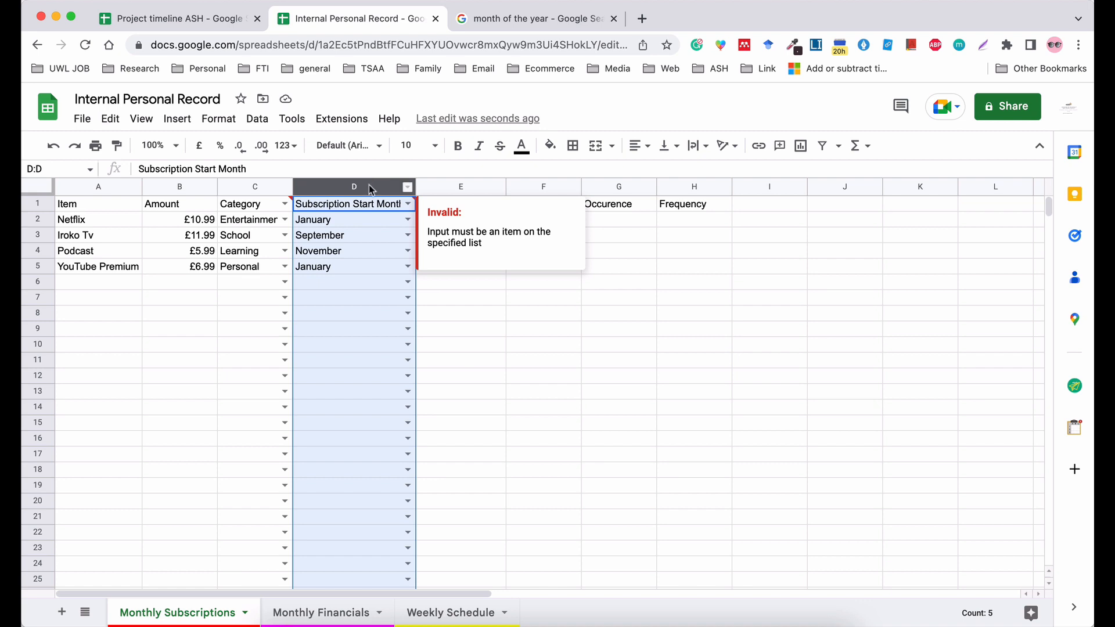
{"action": "right_click", "coordinate": [370, 184]}
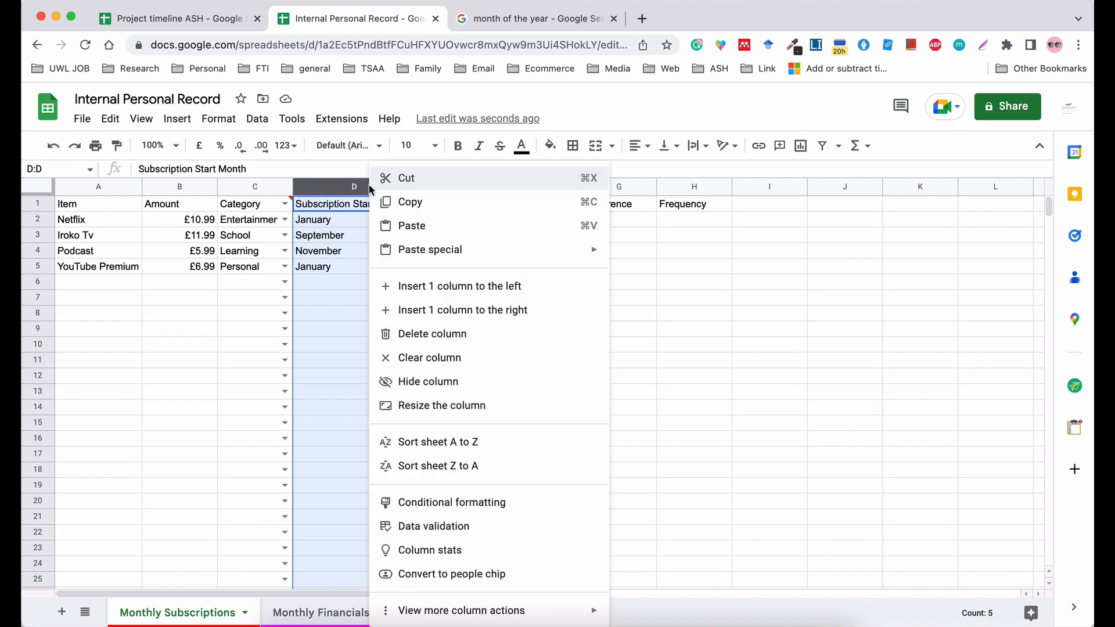
{"action": "left_click", "coordinate": [442, 336]}
{"action": "left_click", "coordinate": [469, 334]}
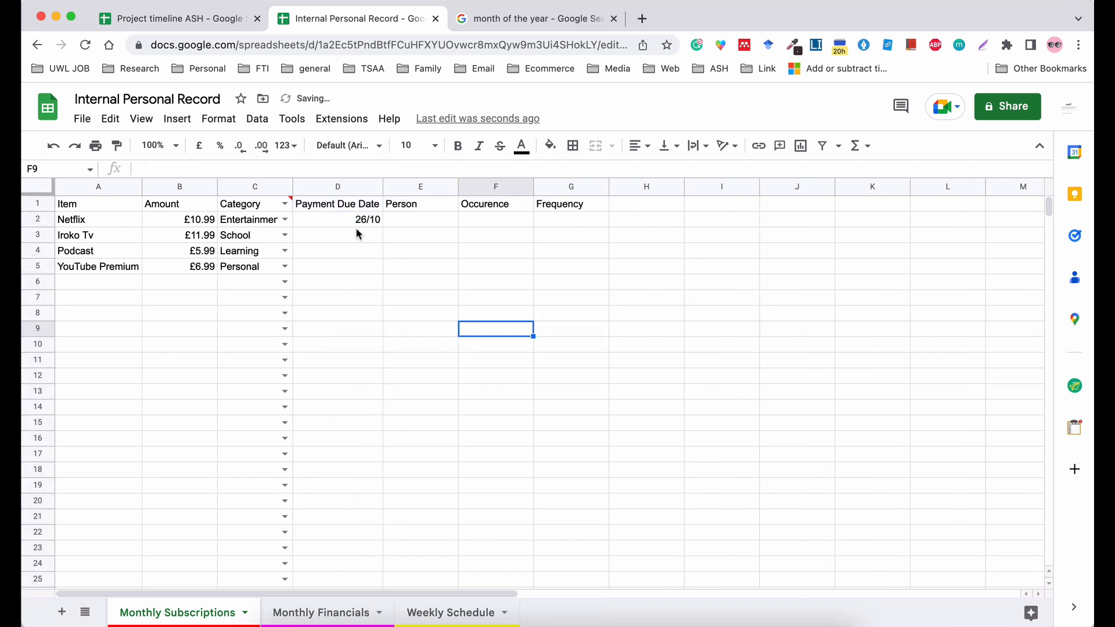
Insert one blank column between Category and Payment Due Date.
{"action": "left_click", "coordinate": [319, 189]}
{"action": "right_click", "coordinate": [320, 188]}
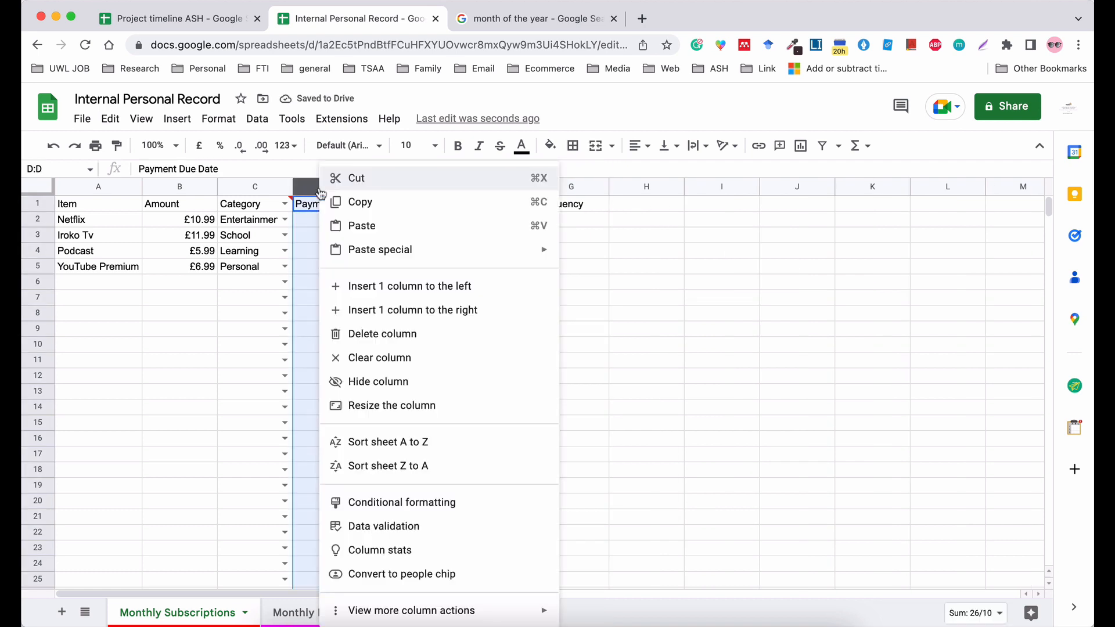
{"action": "left_click", "coordinate": [428, 285]}
Enter the header "Subscription Started" in D1 and fit column D's width to it.
{"action": "left_click", "coordinate": [333, 208]}
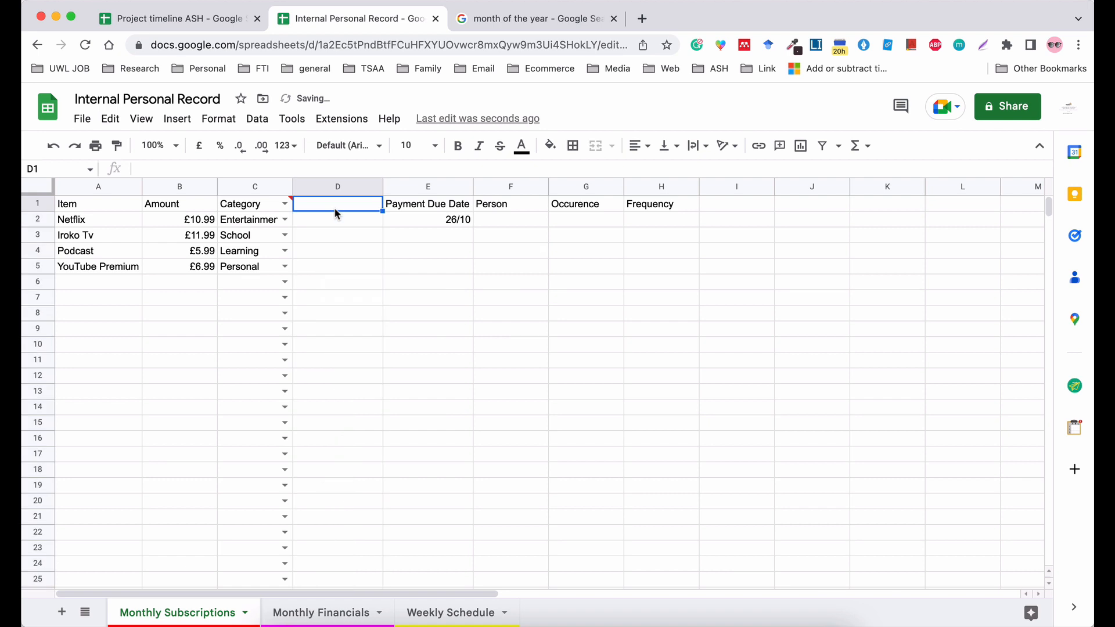
{"action": "type", "text": "Subscr"}
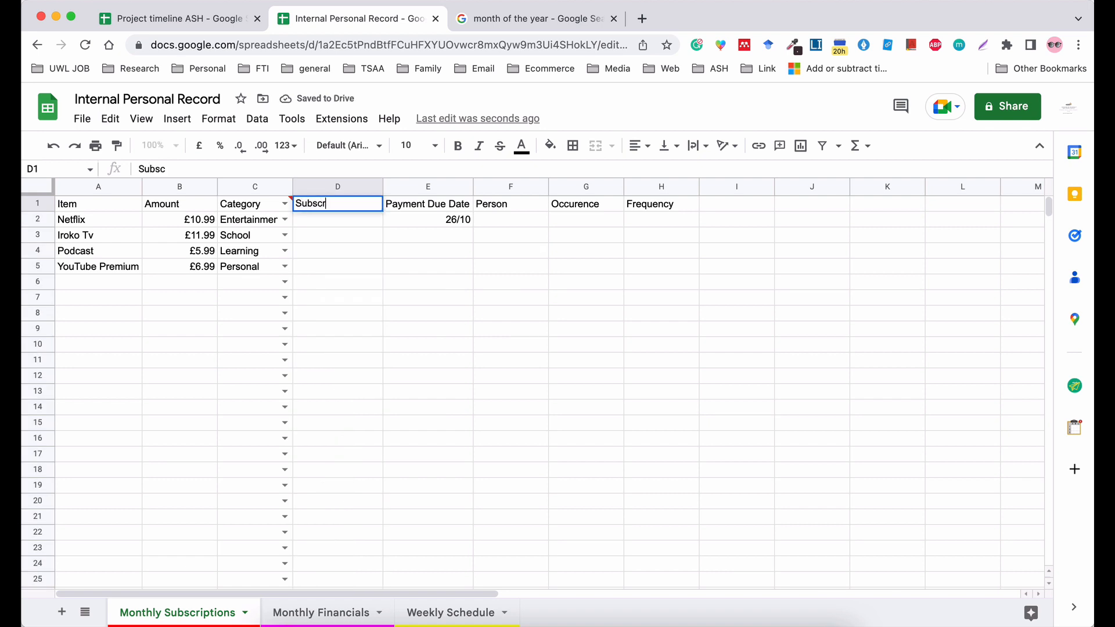
{"action": "type", "text": "iption Started"}
{"action": "left_click", "coordinate": [396, 237]}
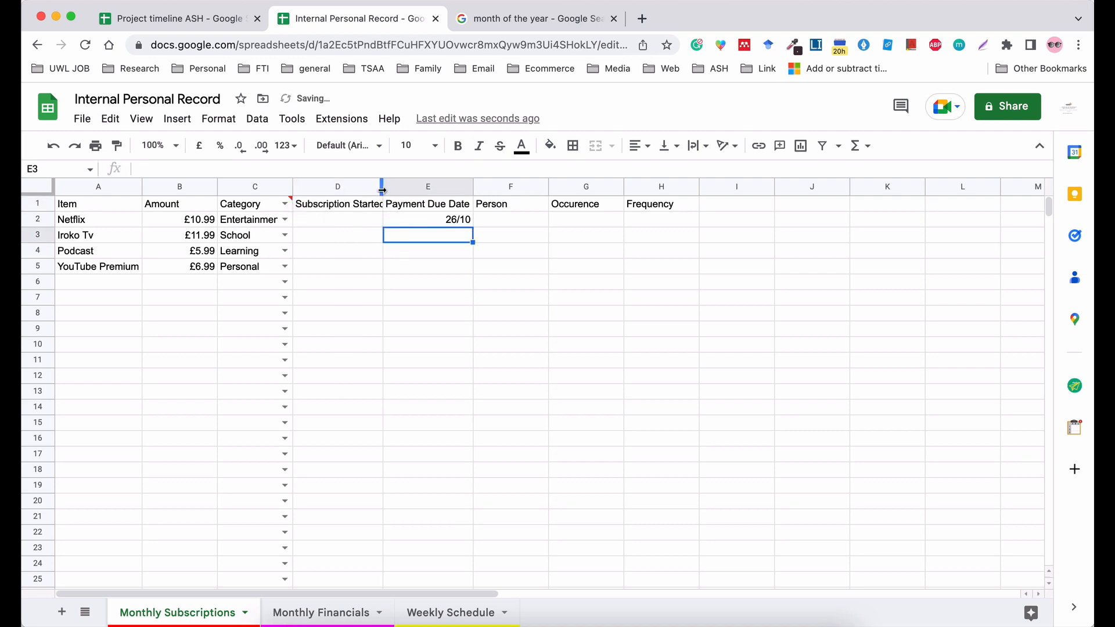
{"action": "double_click", "coordinate": [381, 189]}
Enter 31/07/2019 as Netflix's subscription start date in D2.
{"action": "left_click", "coordinate": [361, 219]}
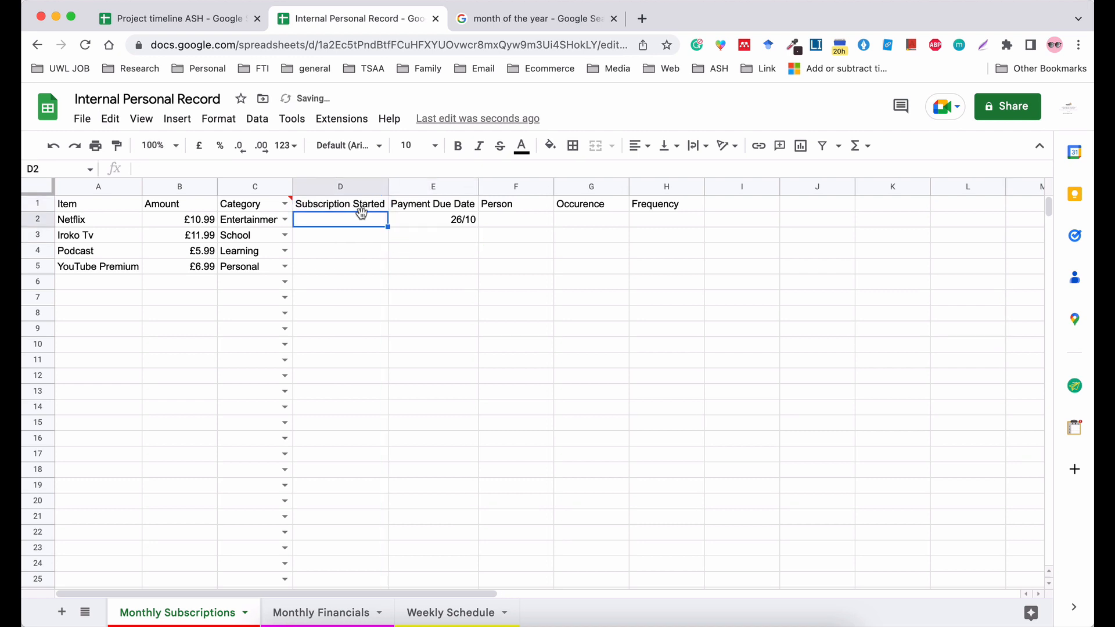
{"action": "key", "text": "Return"}
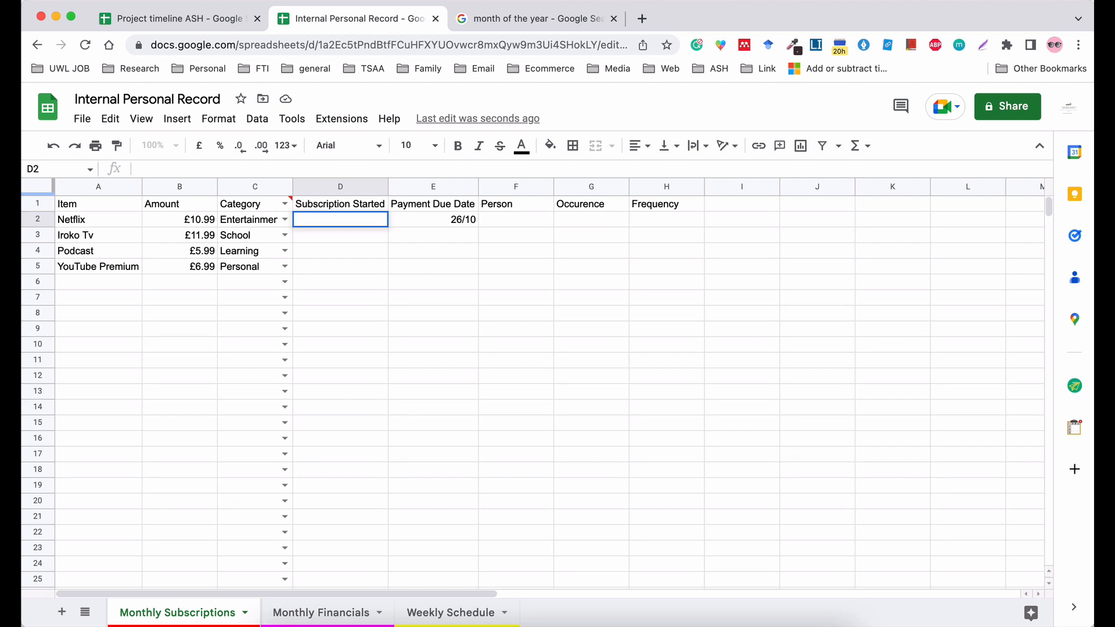
{"action": "type", "text": "31"}
{"action": "type", "text": "/07"}
{"action": "type", "text": "2022"}
{"action": "key", "text": "Tab"}
{"action": "left_click", "coordinate": [376, 226]}
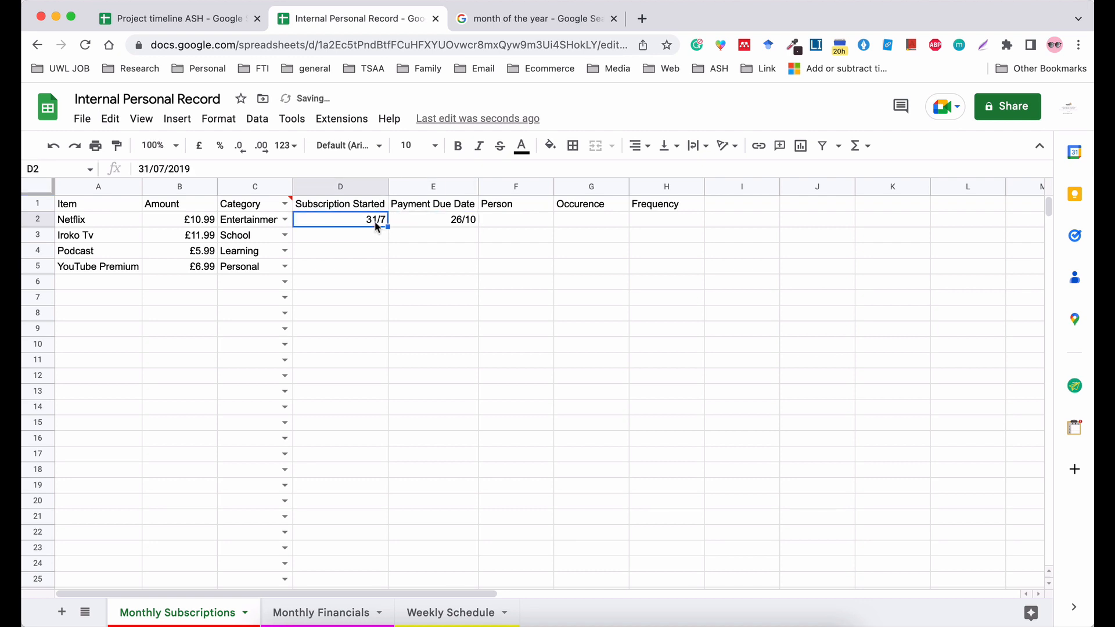
Format the whole Subscription Started column with the Date number format showing day, month and year.
{"action": "left_click", "coordinate": [341, 189]}
{"action": "left_click", "coordinate": [219, 119]}
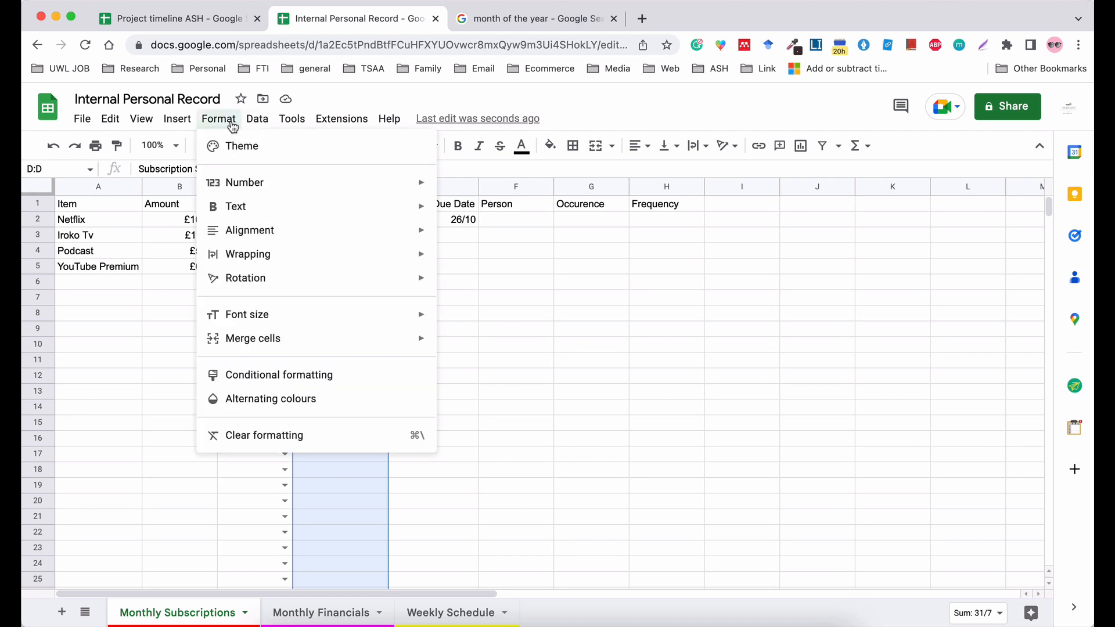
{"action": "mouse_move", "coordinate": [251, 191]}
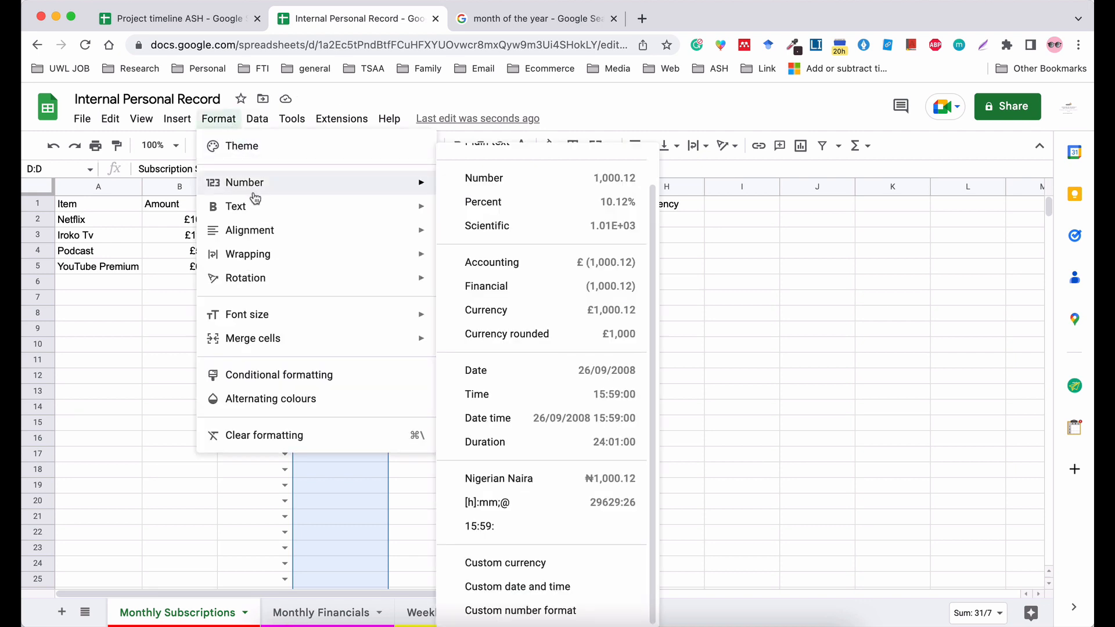
{"action": "left_click", "coordinate": [592, 371]}
{"action": "left_click", "coordinate": [591, 364]}
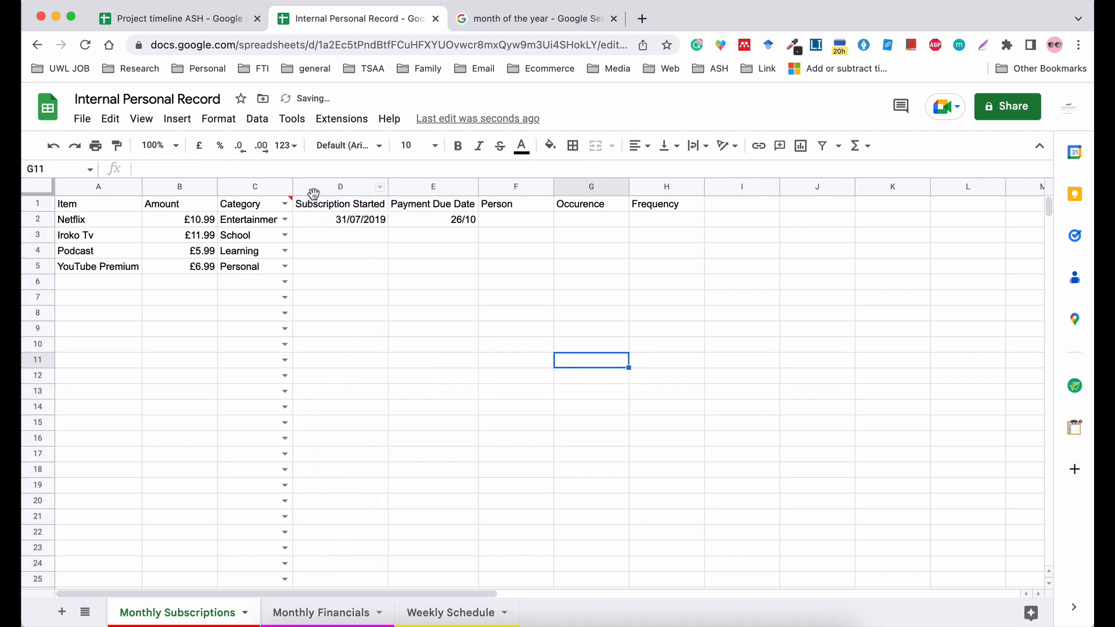
Enter the subscription start dates 12/09/2020 for Iroko Tv, 10/03/2016 for Podcast and 17/08/2021 for YouTube Premium.
{"action": "left_click", "coordinate": [345, 237]}
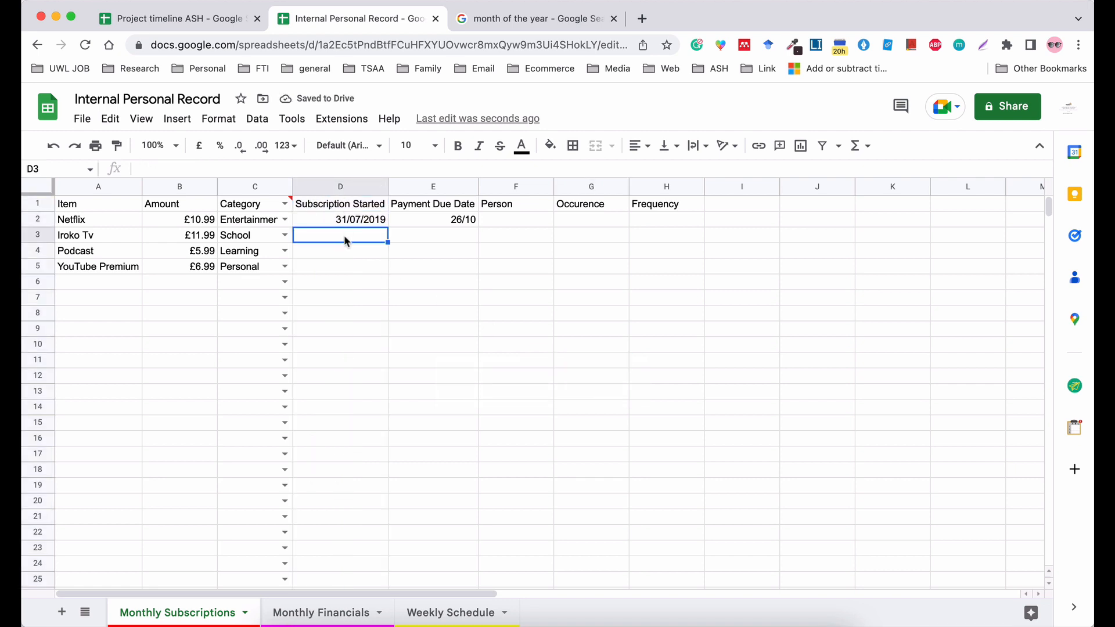
{"action": "type", "text": "12/09"}
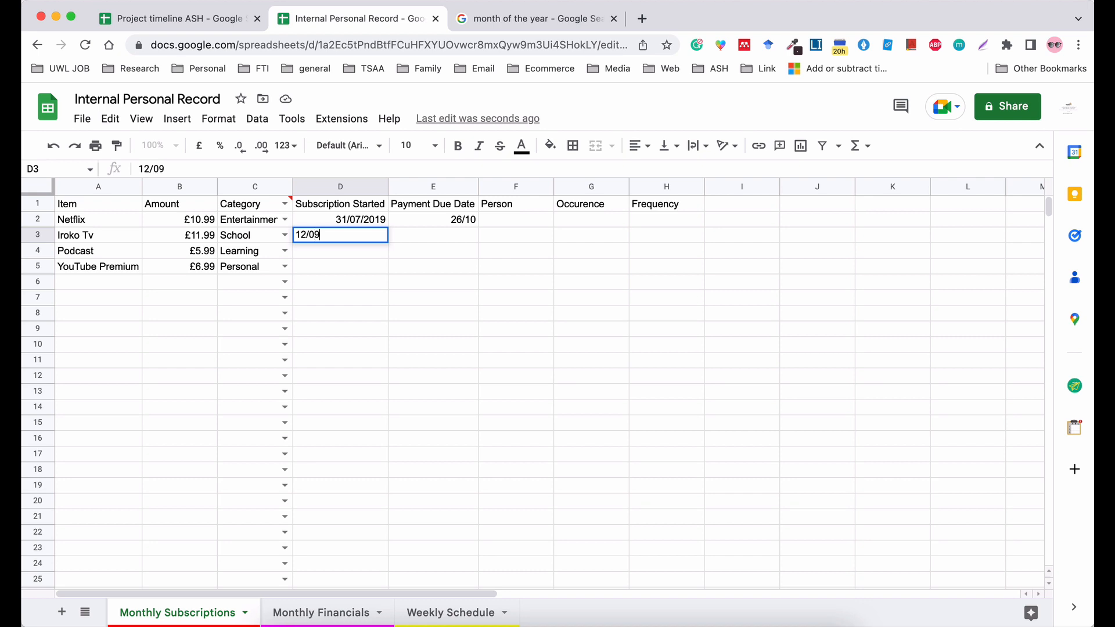
{"action": "type", "text": "/2020"}
{"action": "key", "text": "Return"}
{"action": "type", "text": "10"}
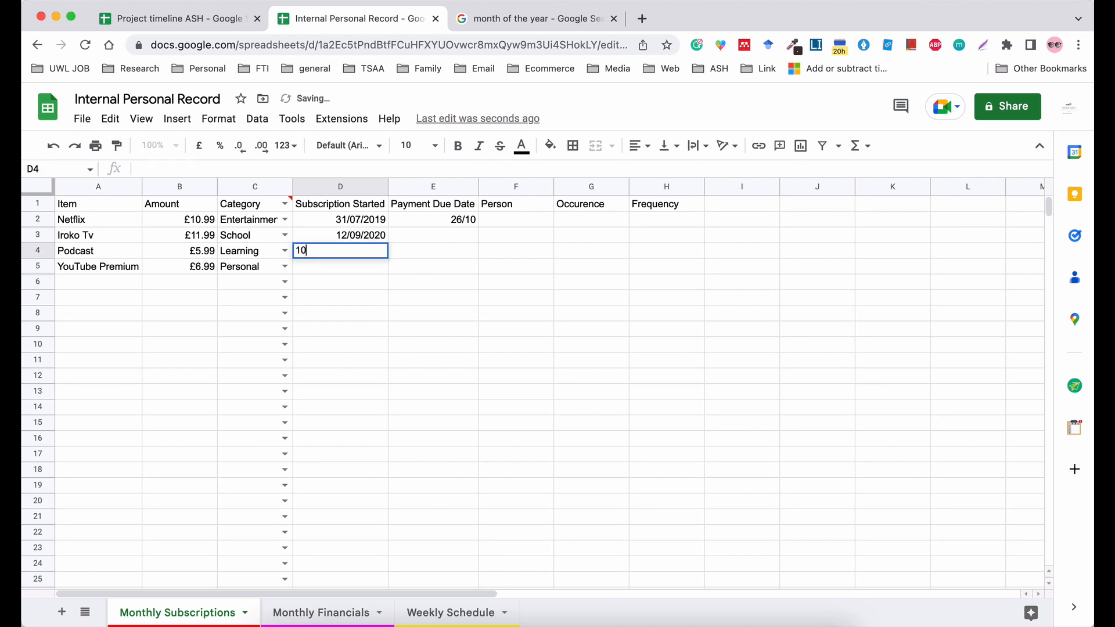
{"action": "type", "text": "/03"}
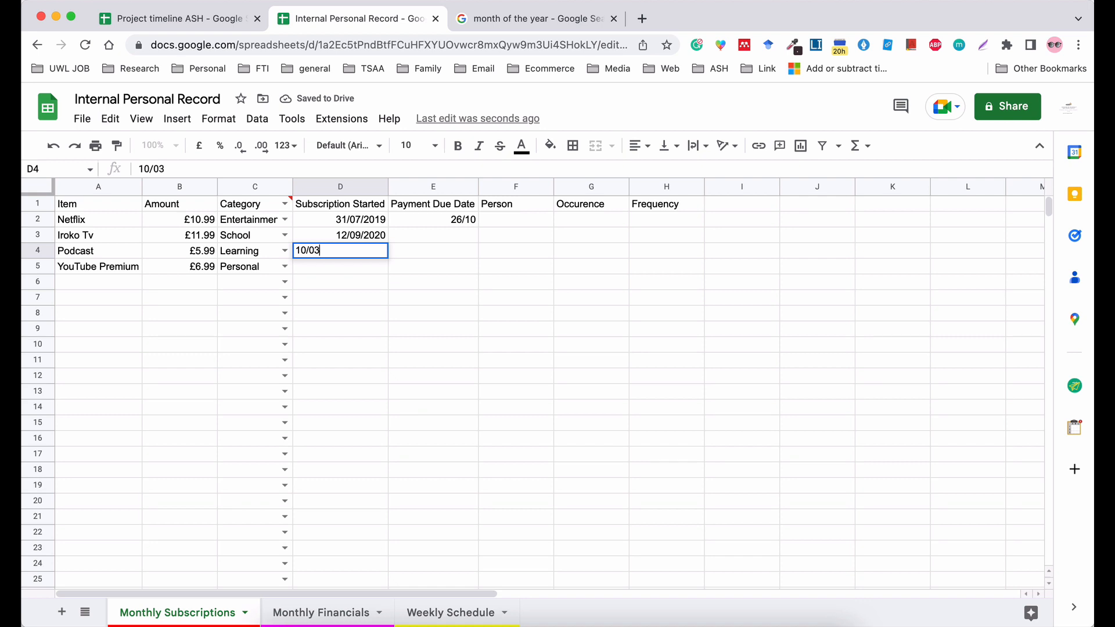
{"action": "type", "text": "/2016"}
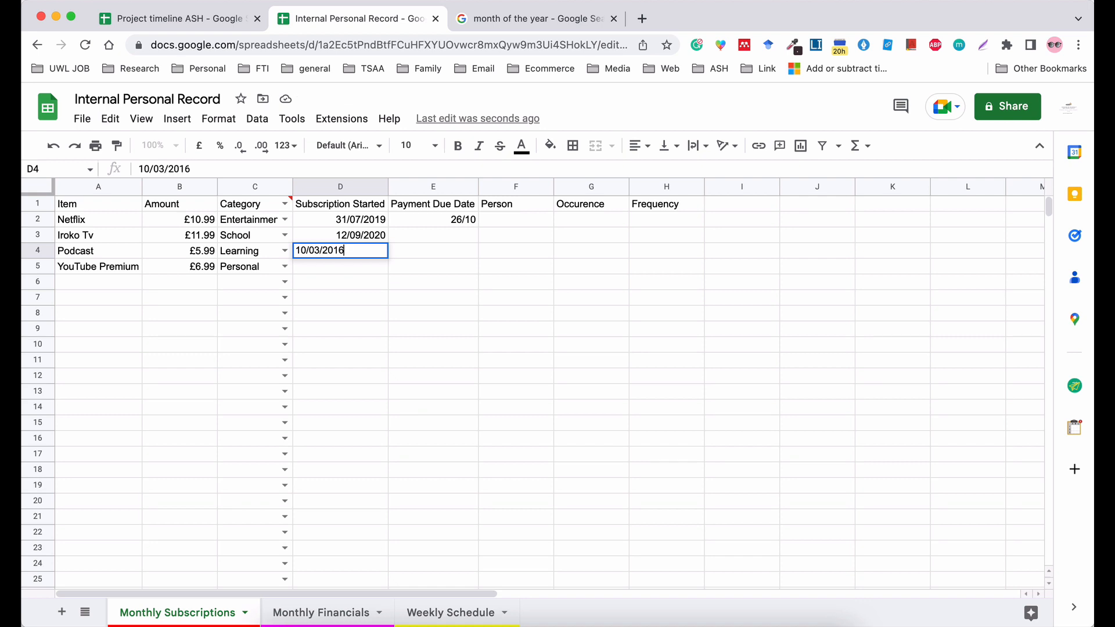
{"action": "key", "text": "Return"}
{"action": "type", "text": "1"}
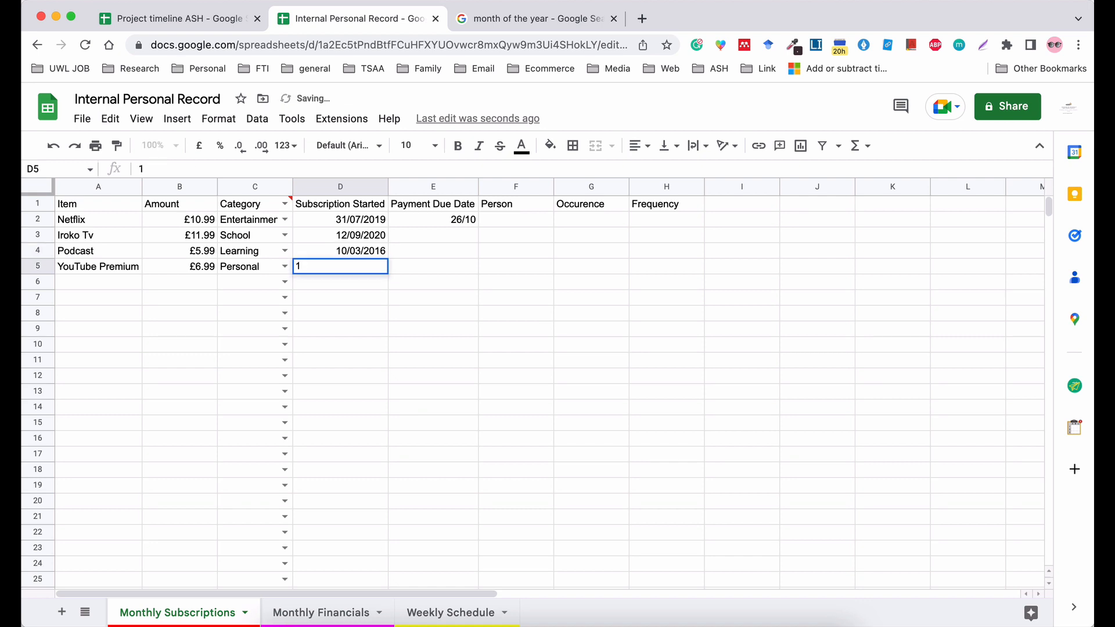
{"action": "type", "text": "7/08/2021"}
{"action": "left_click", "coordinate": [428, 372]}
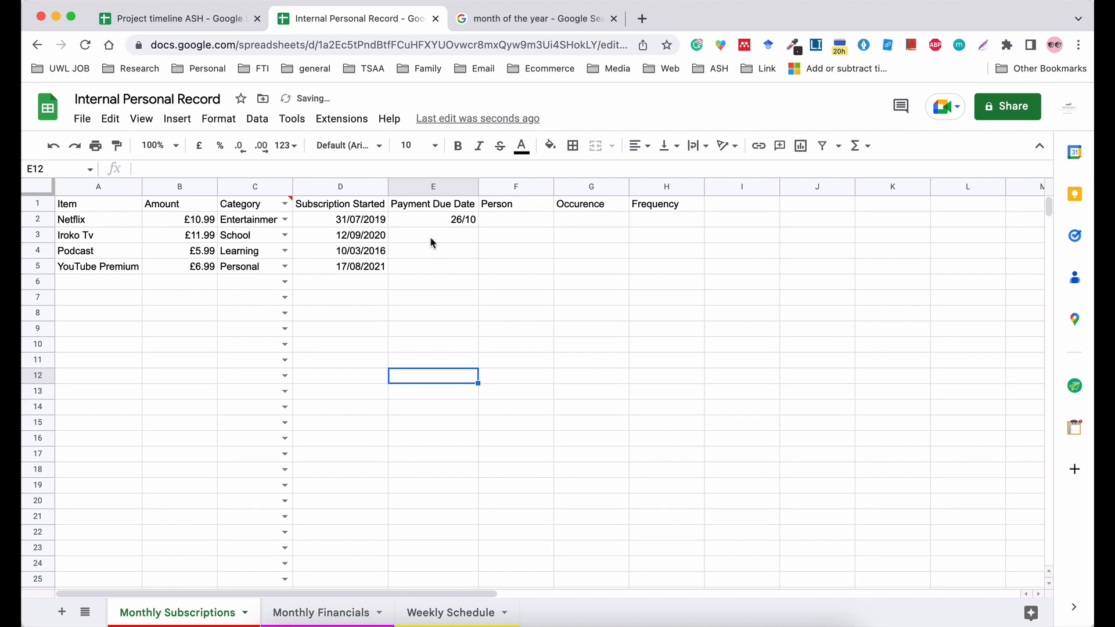
Enter the payment due dates 26th for Netflix, 31st for Iroko Tv, 27th for Podcast and 12th for YouTube Premium.
{"action": "left_click", "coordinate": [448, 211]}
{"action": "double_click", "coordinate": [445, 208]}
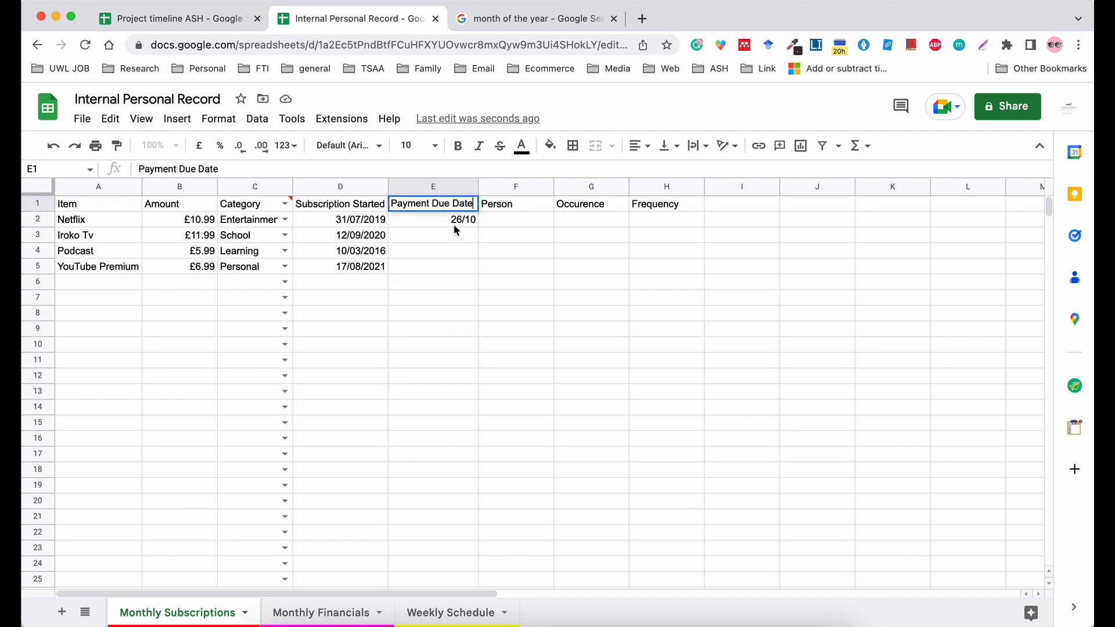
{"action": "left_click", "coordinate": [454, 225]}
{"action": "type", "text": "26th"}
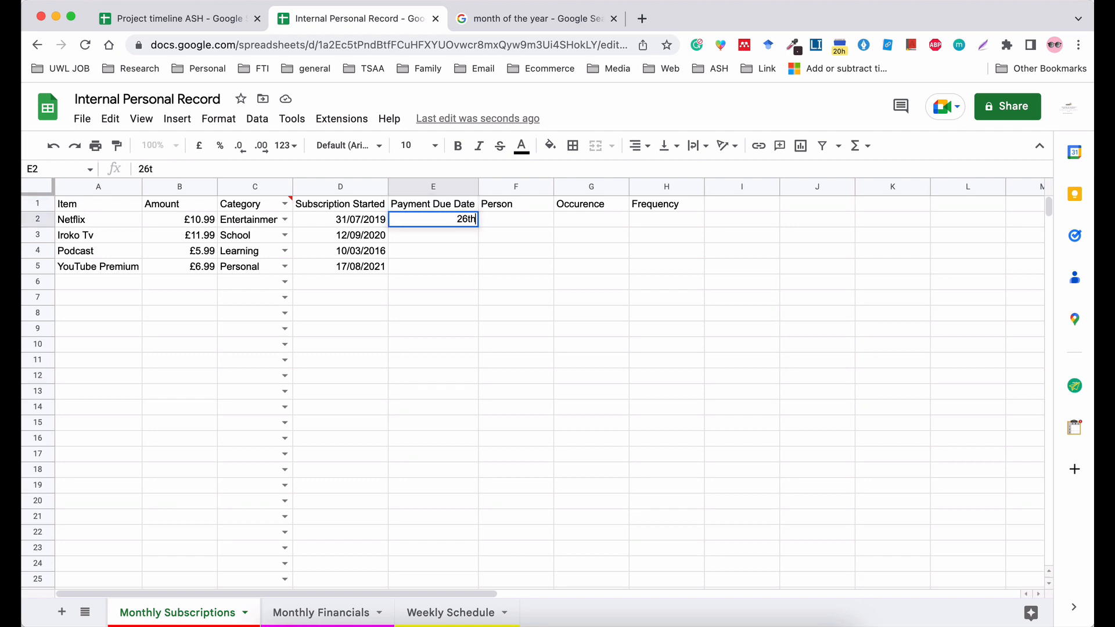
{"action": "key", "text": "Return"}
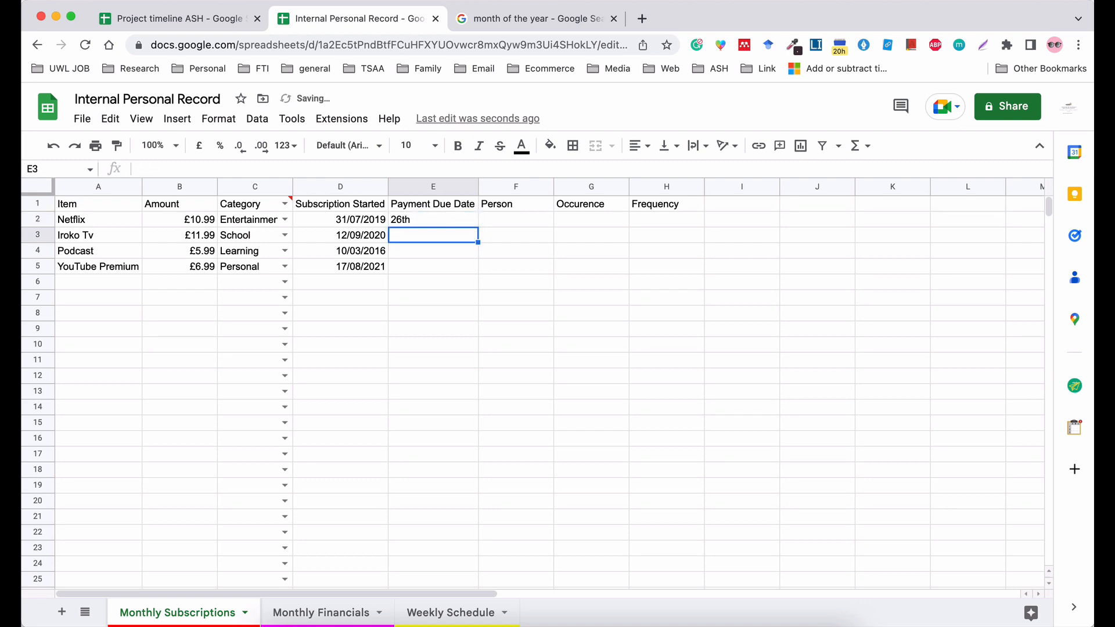
{"action": "type", "text": "31st"}
{"action": "key", "text": "Return"}
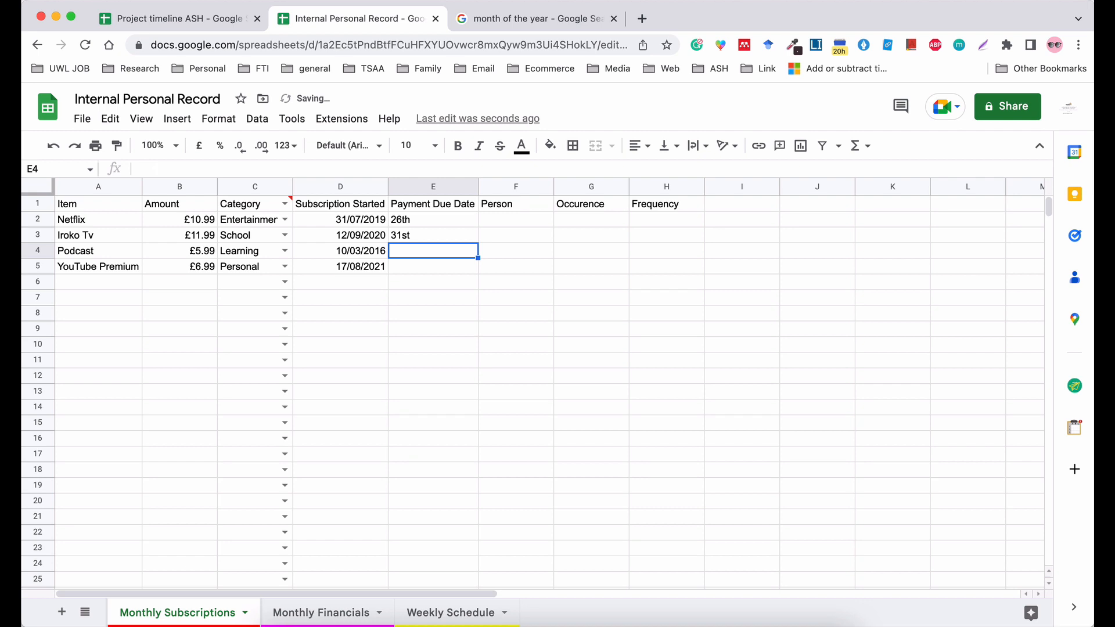
{"action": "type", "text": "27t"}
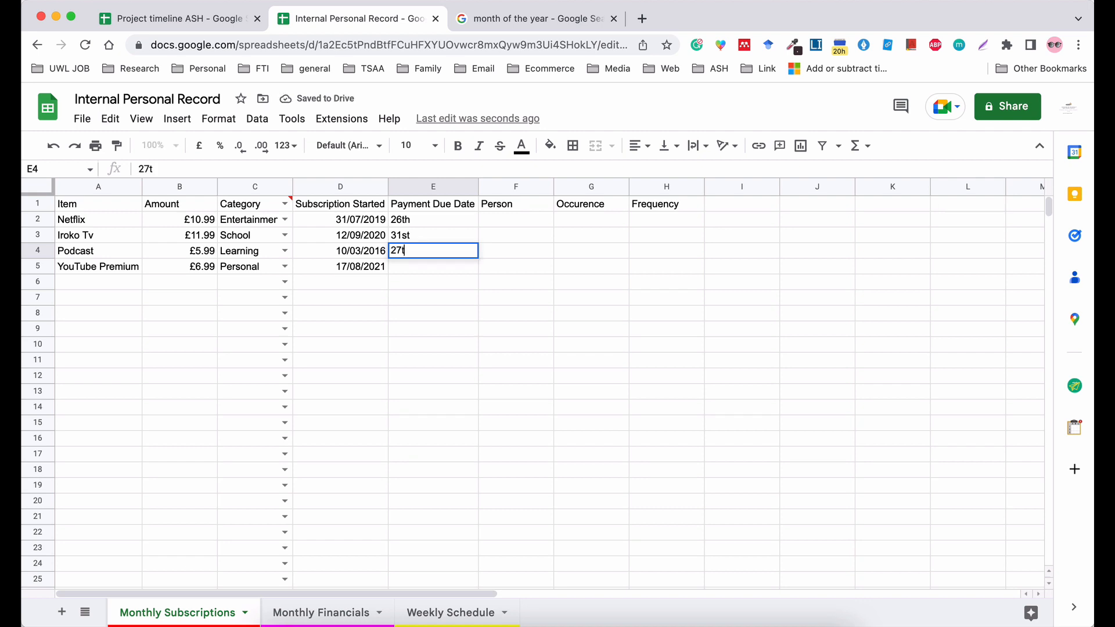
{"action": "type", "text": "h"}
{"action": "key", "text": "Return"}
{"action": "type", "text": "1"}
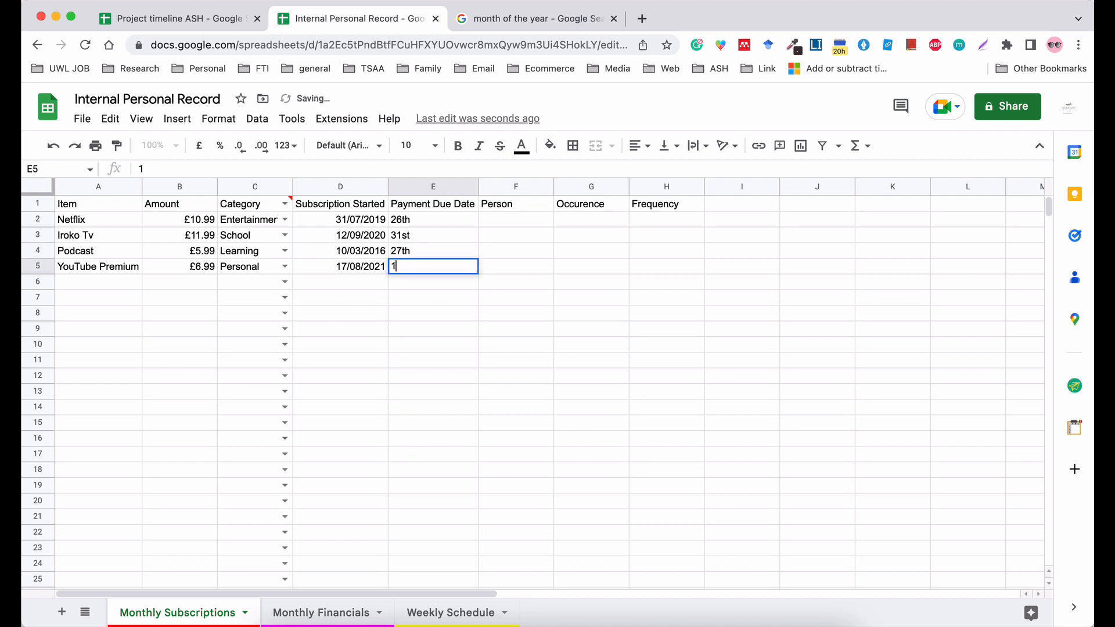
{"action": "type", "text": "2th"}
{"action": "left_click", "coordinate": [498, 266]}
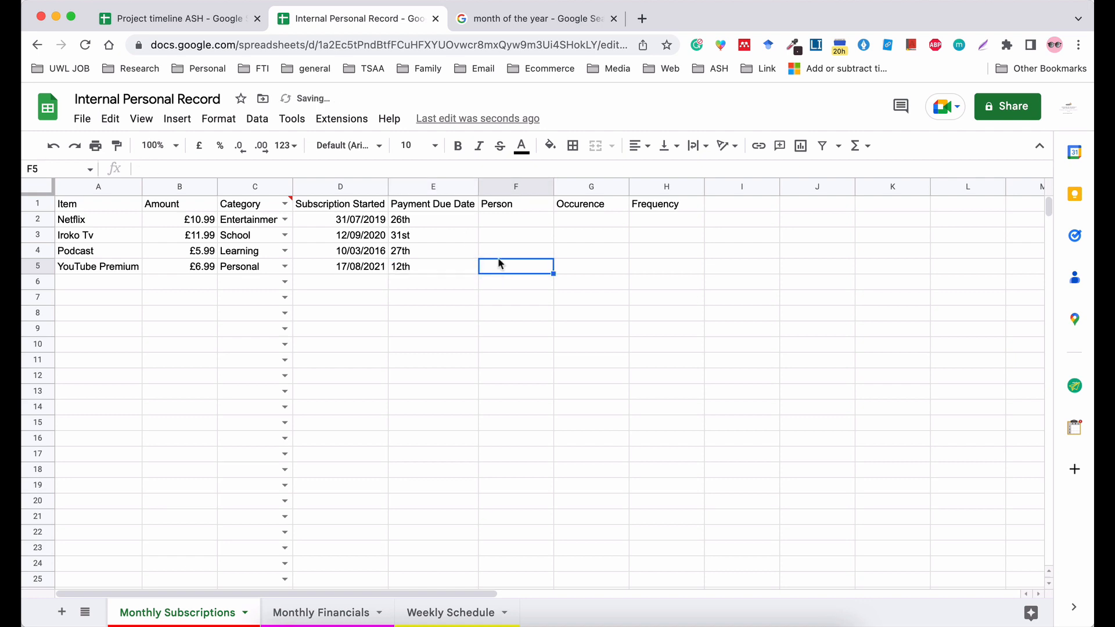
Move the Occurence column ahead of the Person column, directly after Payment Due Date.
{"action": "left_click", "coordinate": [448, 186]}
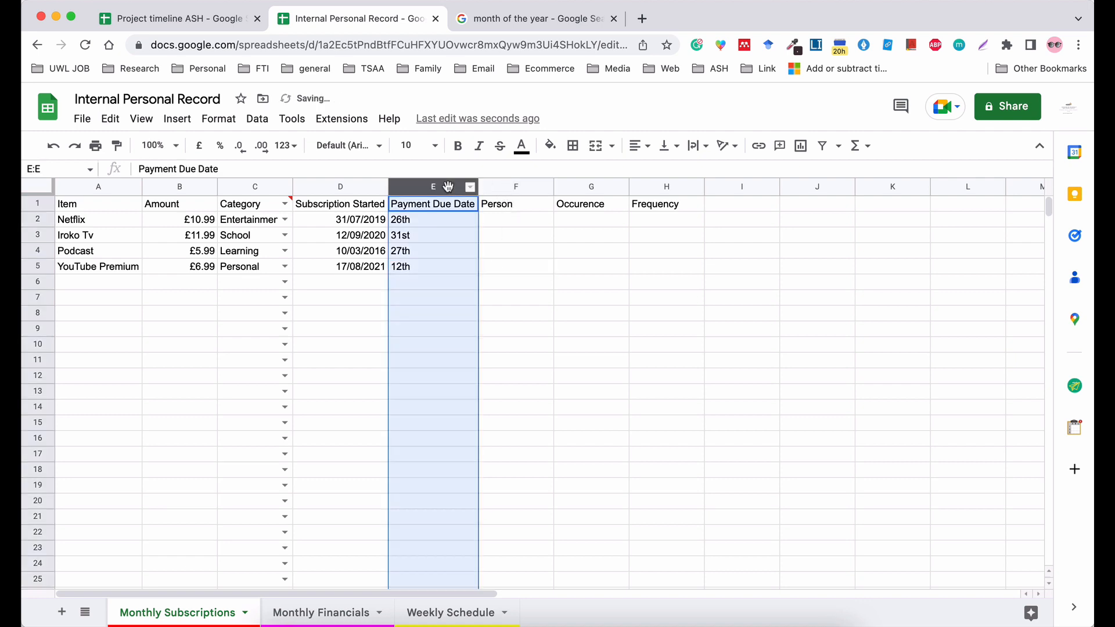
{"action": "left_click", "coordinate": [573, 187]}
{"action": "left_click_drag", "start_coordinate": [574, 190], "coordinate": [516, 188]}
{"action": "left_click", "coordinate": [514, 219]}
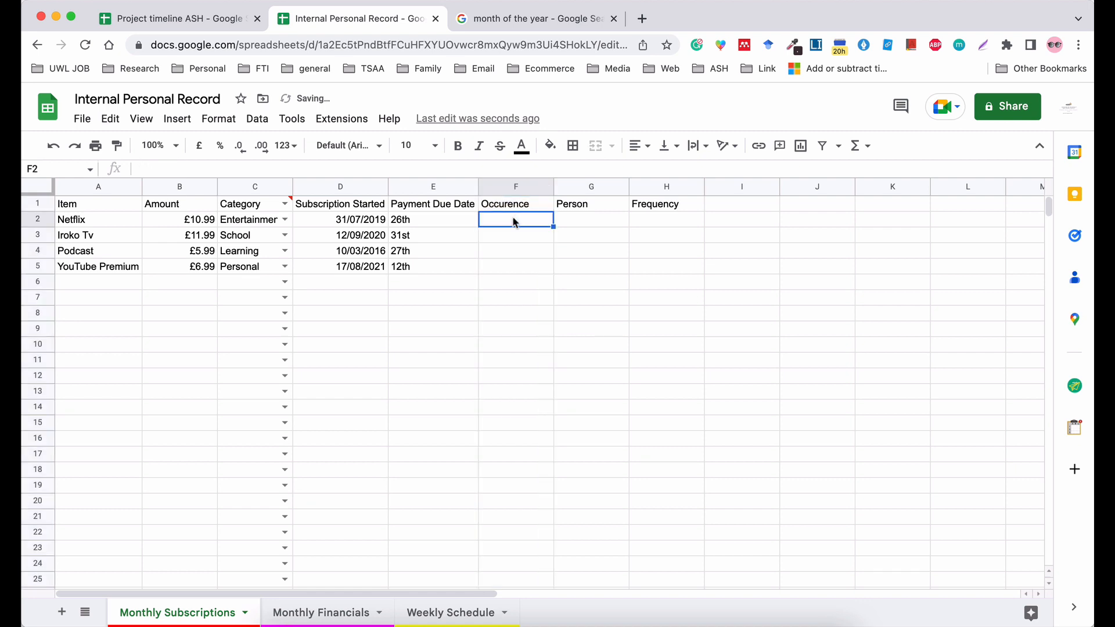
Add a drop-down list to the whole Occurence column with the items Daily, Weekly, Monthly and Yearly.
{"action": "left_click", "coordinate": [497, 186]}
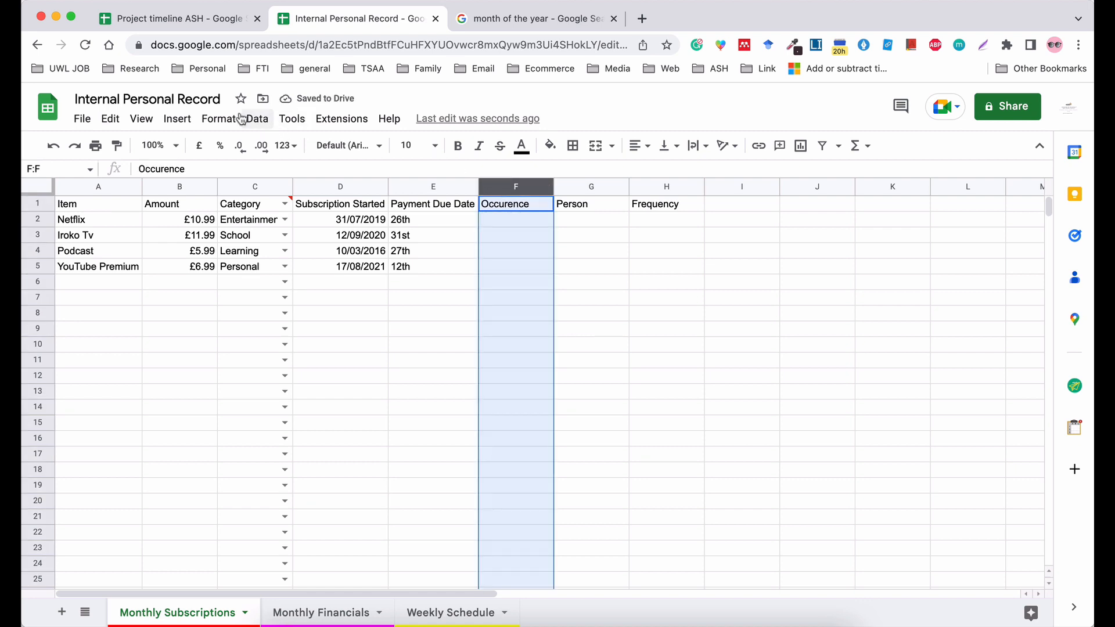
{"action": "left_click", "coordinate": [258, 119]}
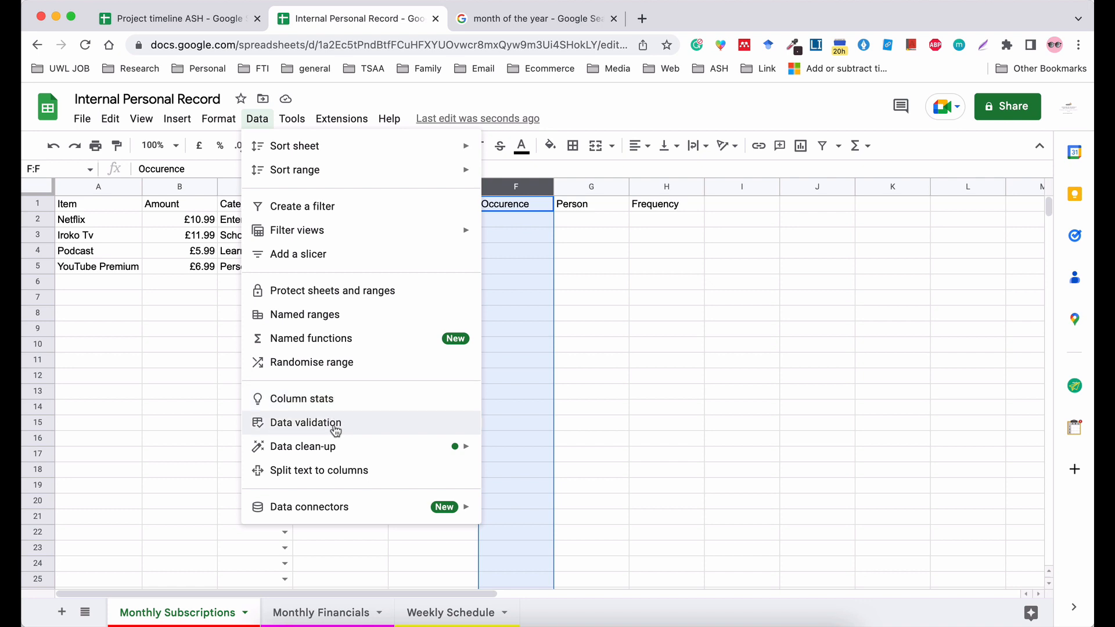
{"action": "left_click", "coordinate": [335, 426]}
{"action": "left_click", "coordinate": [496, 313]}
{"action": "left_click", "coordinate": [502, 333]}
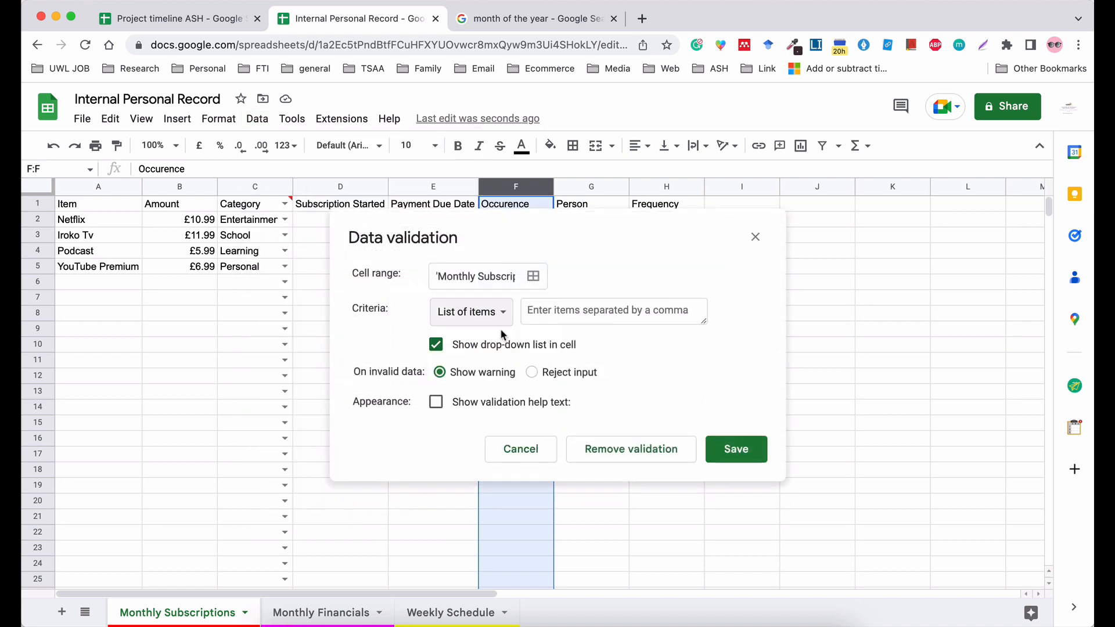
{"action": "left_click", "coordinate": [567, 302]}
{"action": "type", "text": "Daily"}
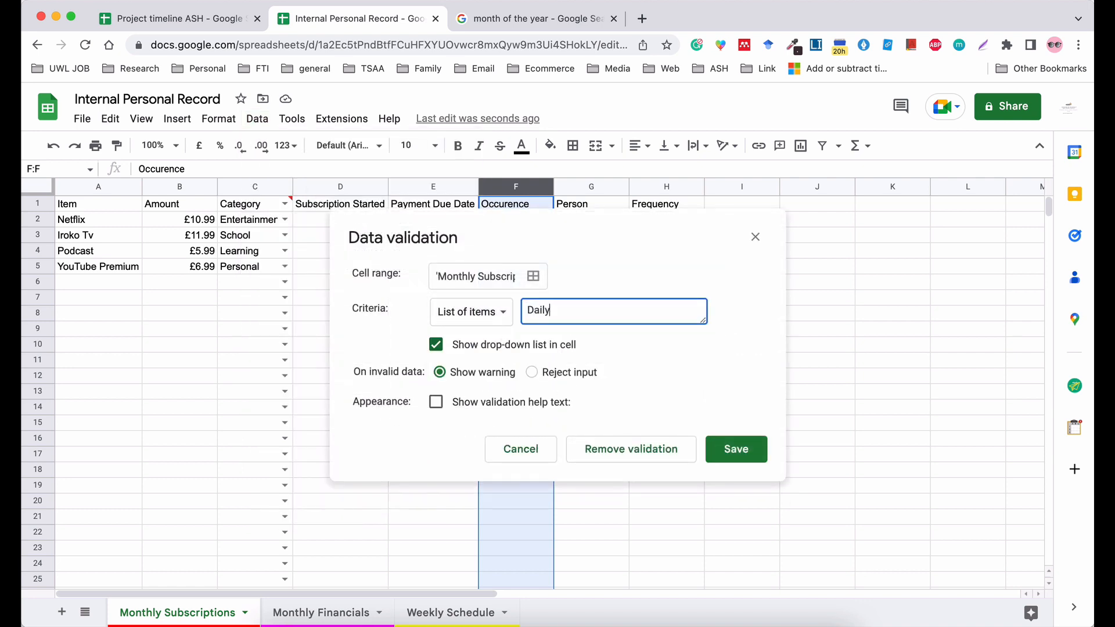
{"action": "type", "text": ",Weekly,Monthly,Yearly"}
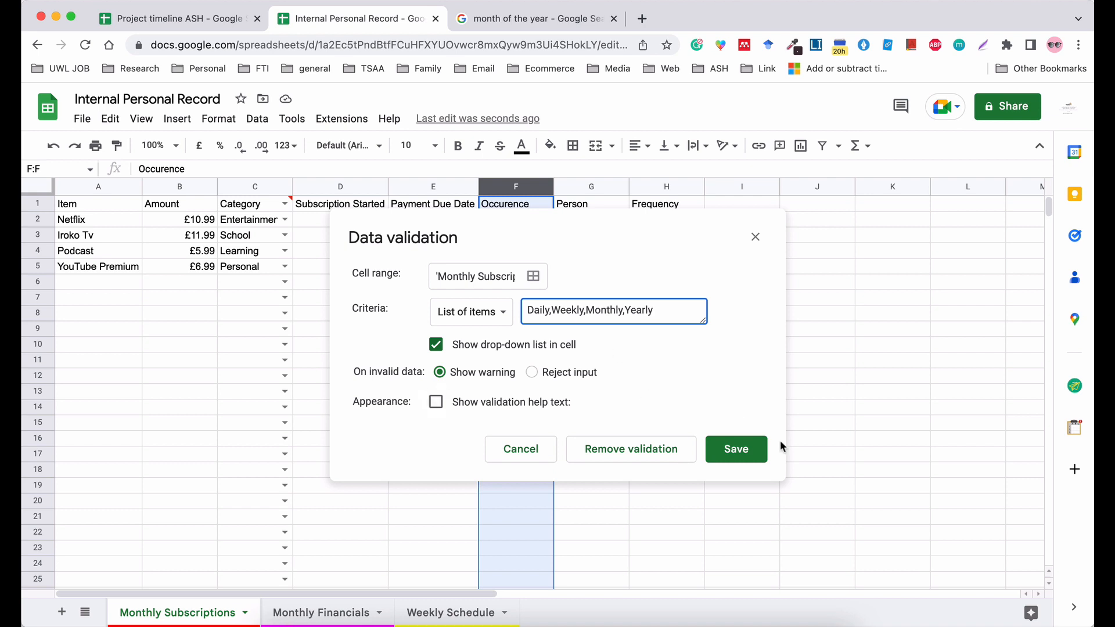
{"action": "left_click", "coordinate": [747, 452]}
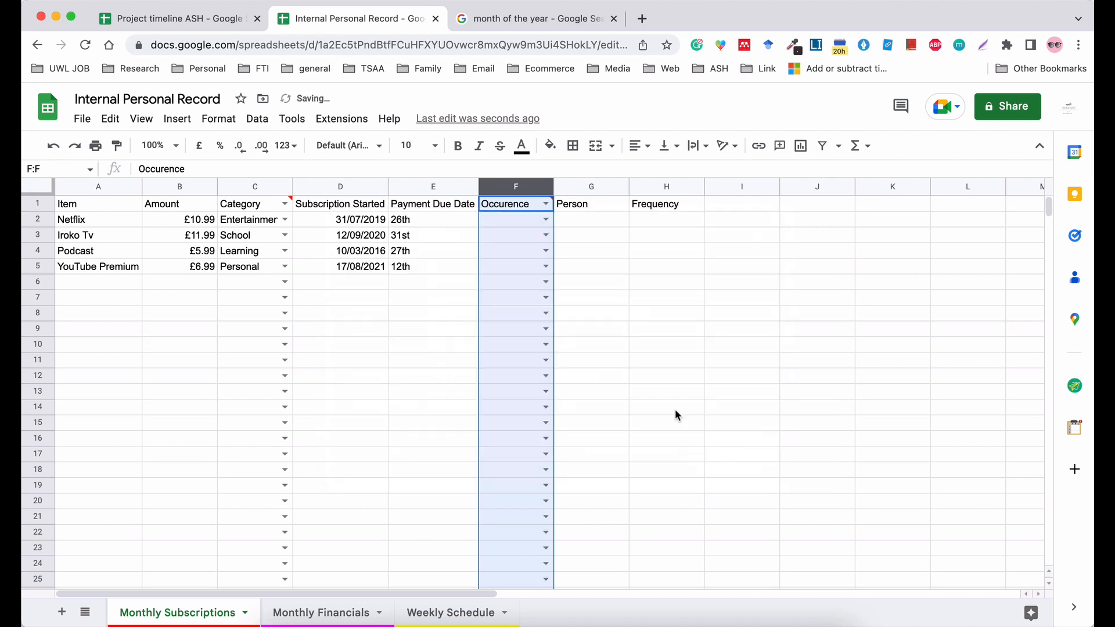
Set the occurrence to Monthly for Netflix, Iroko Tv, Podcast and YouTube Premium.
{"action": "left_click", "coordinate": [545, 219]}
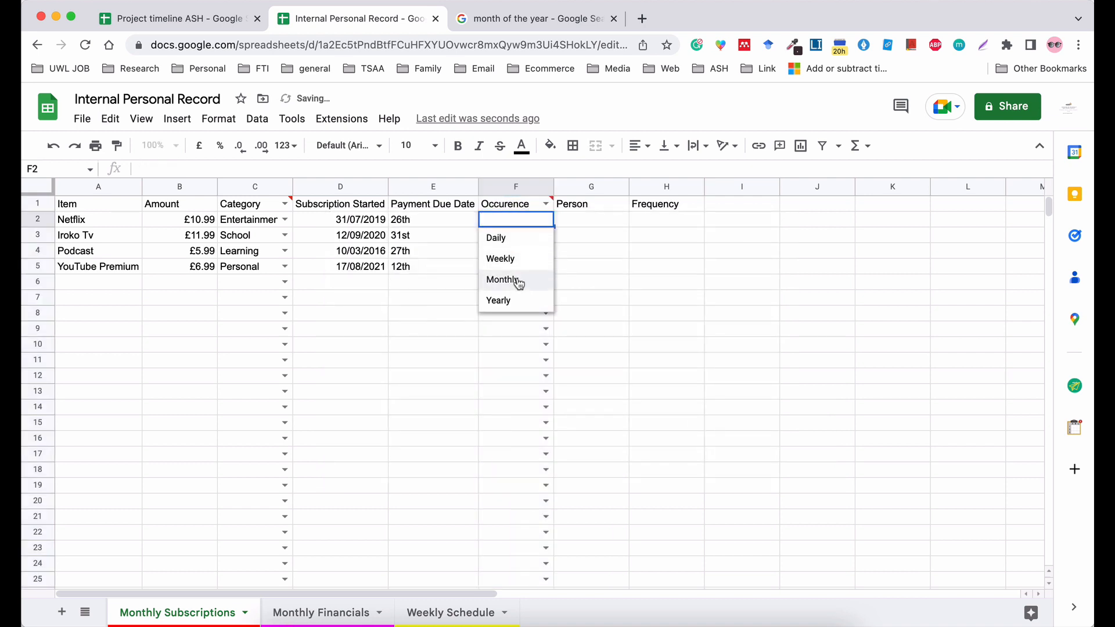
{"action": "left_click", "coordinate": [512, 281]}
{"action": "left_click", "coordinate": [545, 235]}
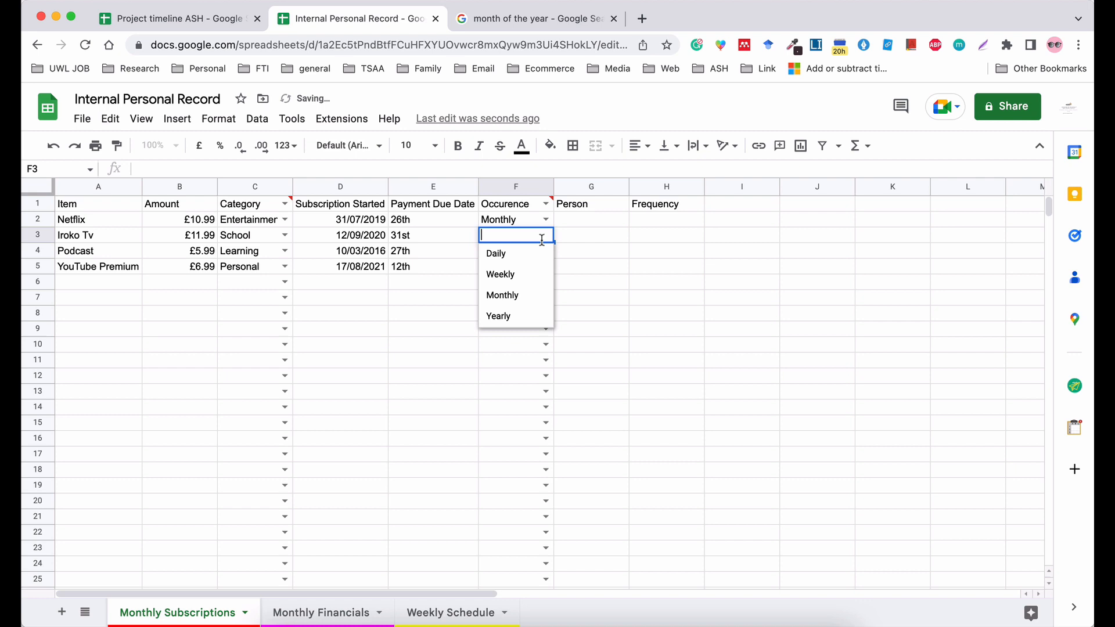
{"action": "left_click", "coordinate": [520, 294]}
{"action": "left_click", "coordinate": [545, 250]}
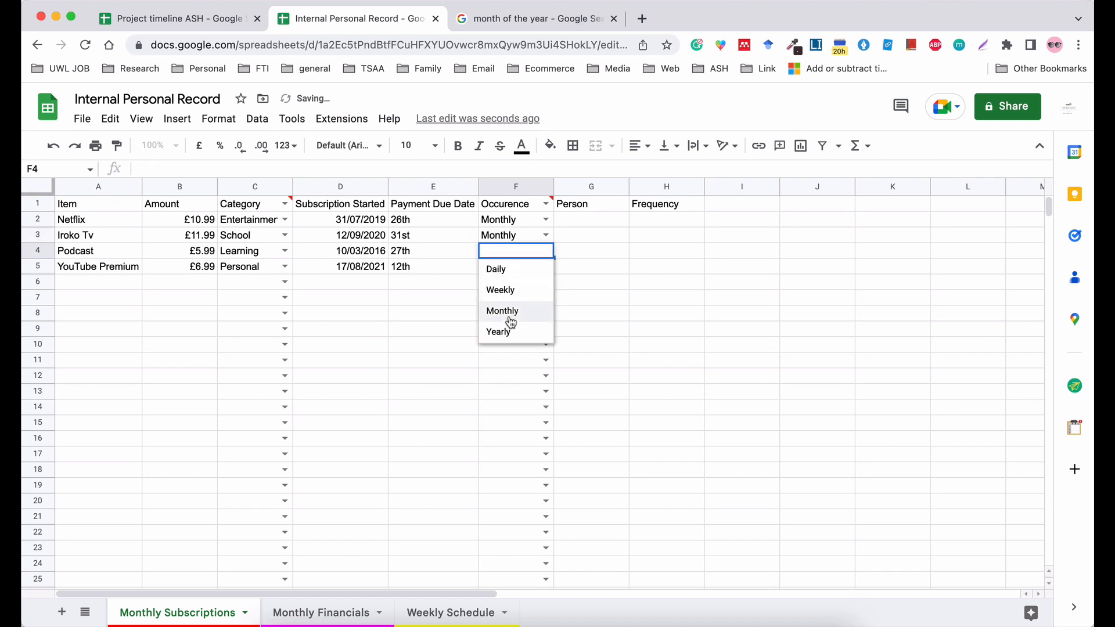
{"action": "left_click", "coordinate": [508, 313]}
{"action": "left_click", "coordinate": [545, 266]}
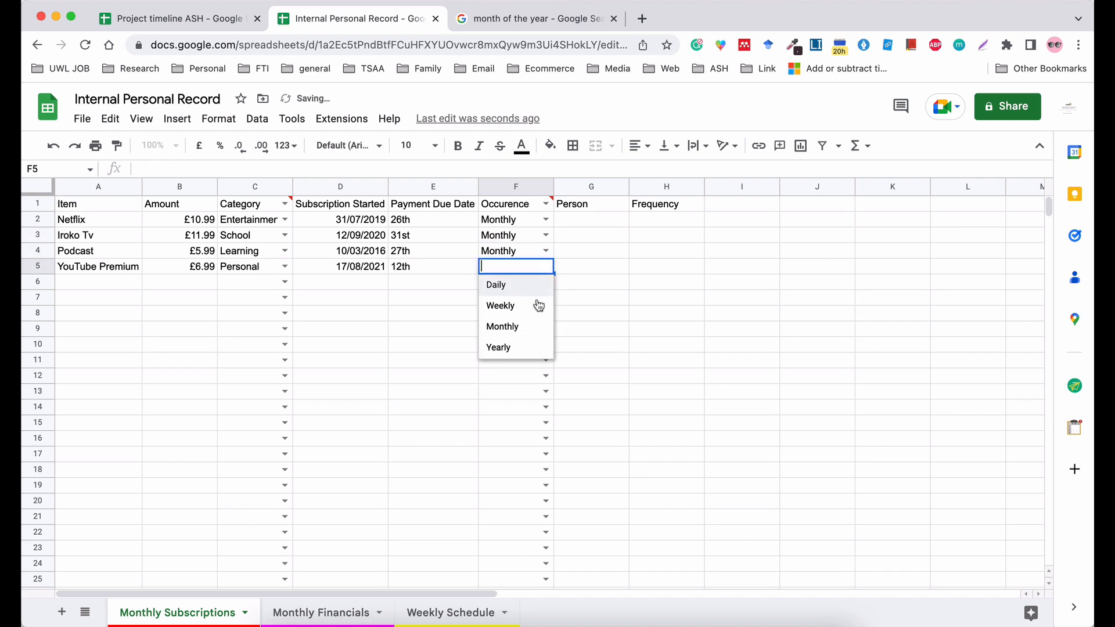
{"action": "left_click", "coordinate": [524, 328]}
{"action": "left_click", "coordinate": [616, 316]}
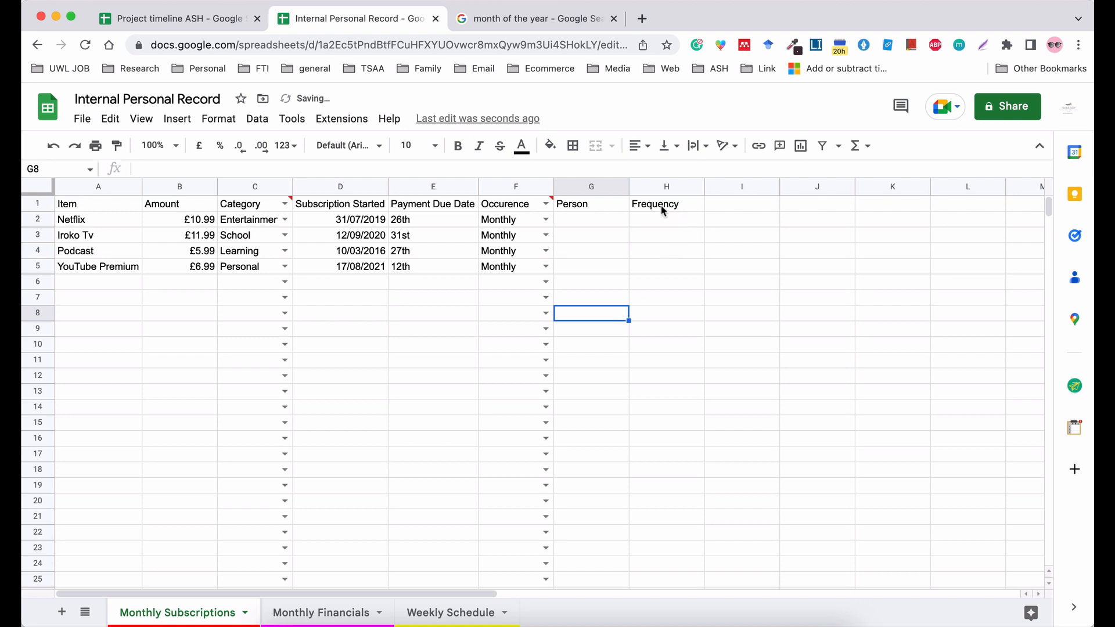
Add a drop-down list to the whole Person column with the items Company, Friend, Family and Colleague.
{"action": "left_click", "coordinate": [593, 221]}
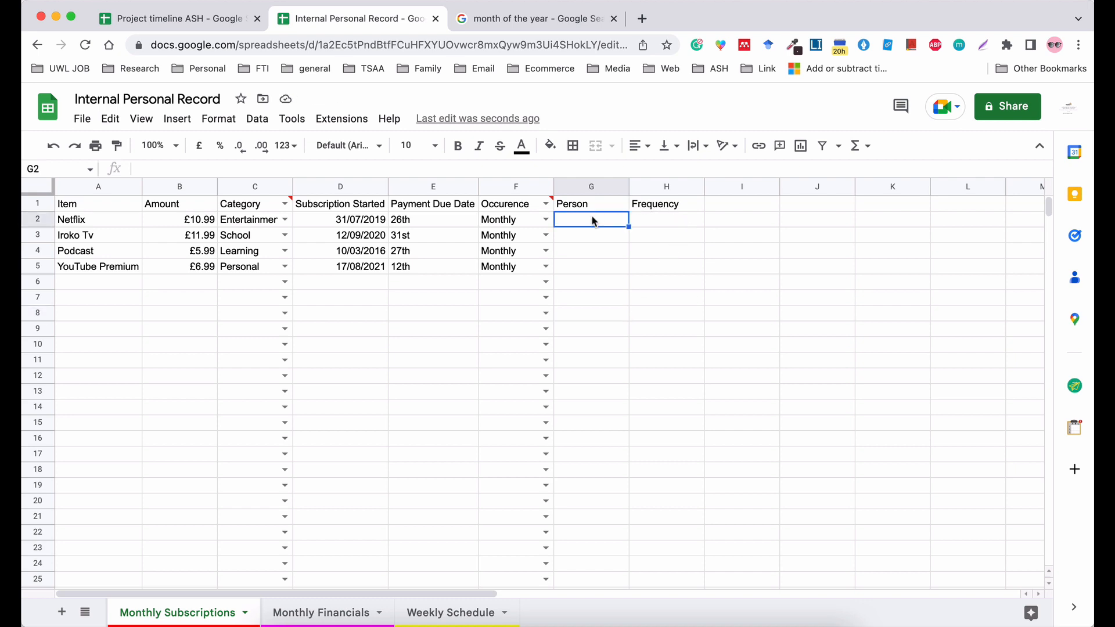
{"action": "left_click", "coordinate": [581, 187]}
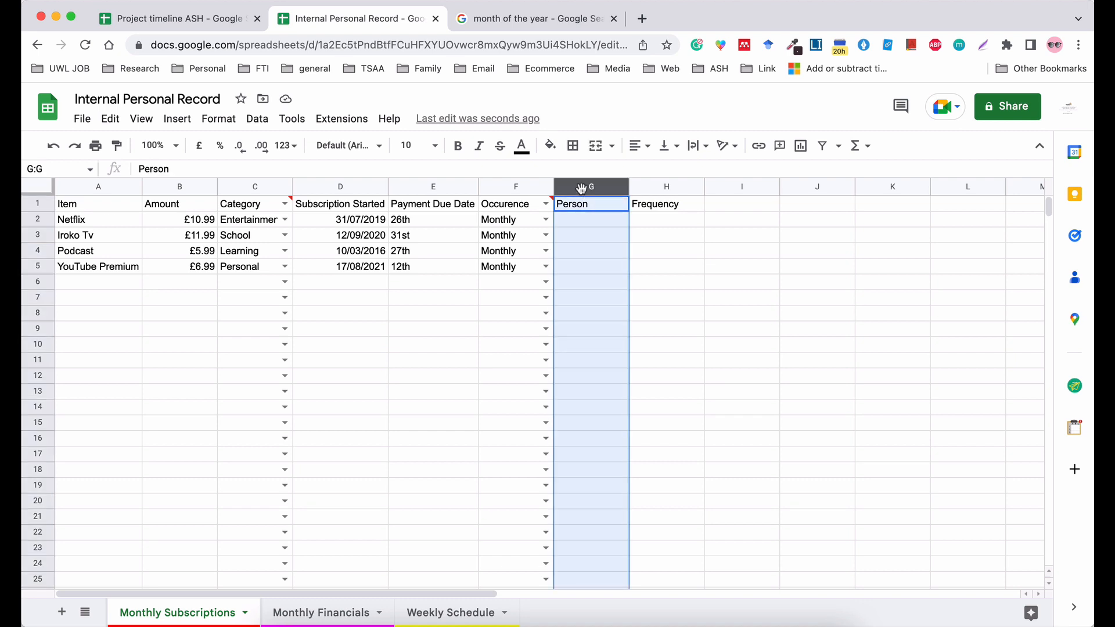
{"action": "left_click", "coordinate": [257, 119]}
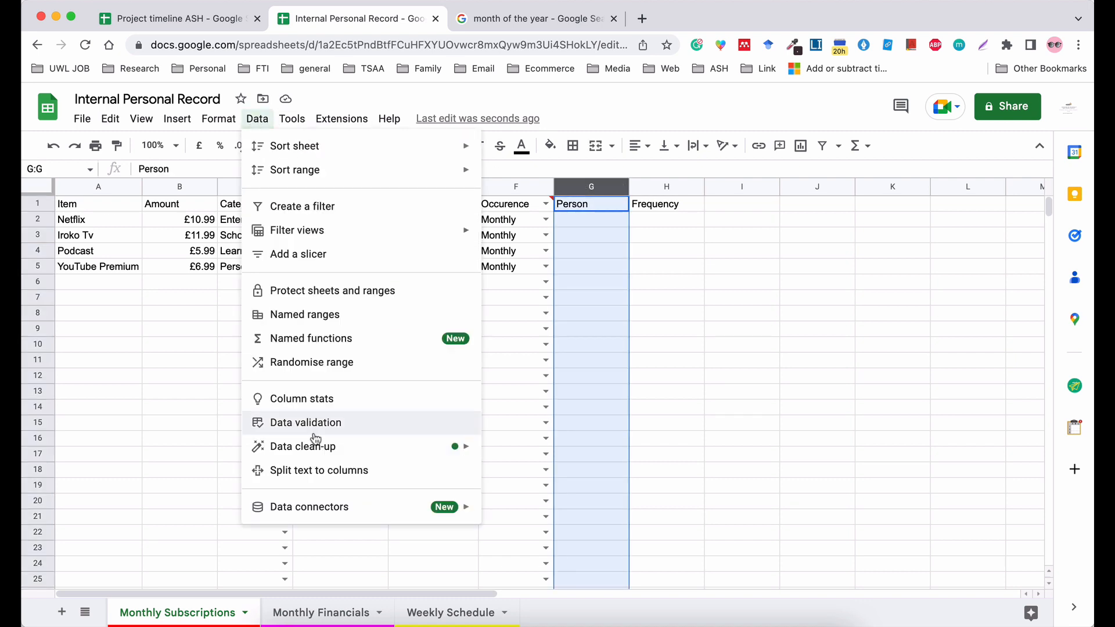
{"action": "left_click", "coordinate": [359, 429]}
{"action": "left_click", "coordinate": [519, 312]}
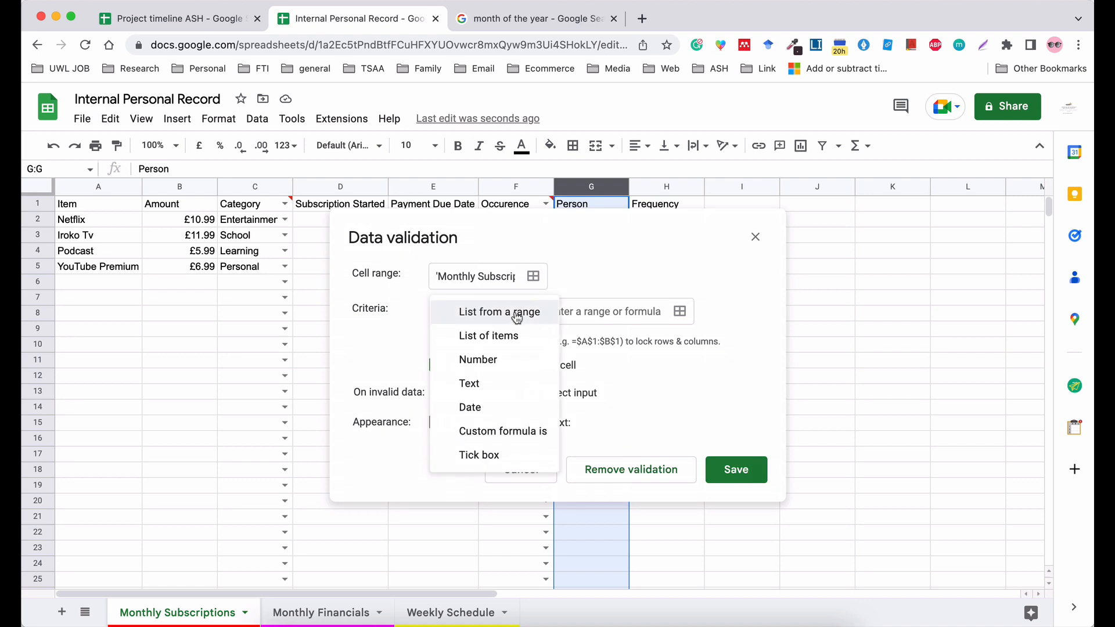
{"action": "left_click", "coordinate": [514, 334]}
{"action": "left_click", "coordinate": [559, 319]}
{"action": "type", "text": "Co"}
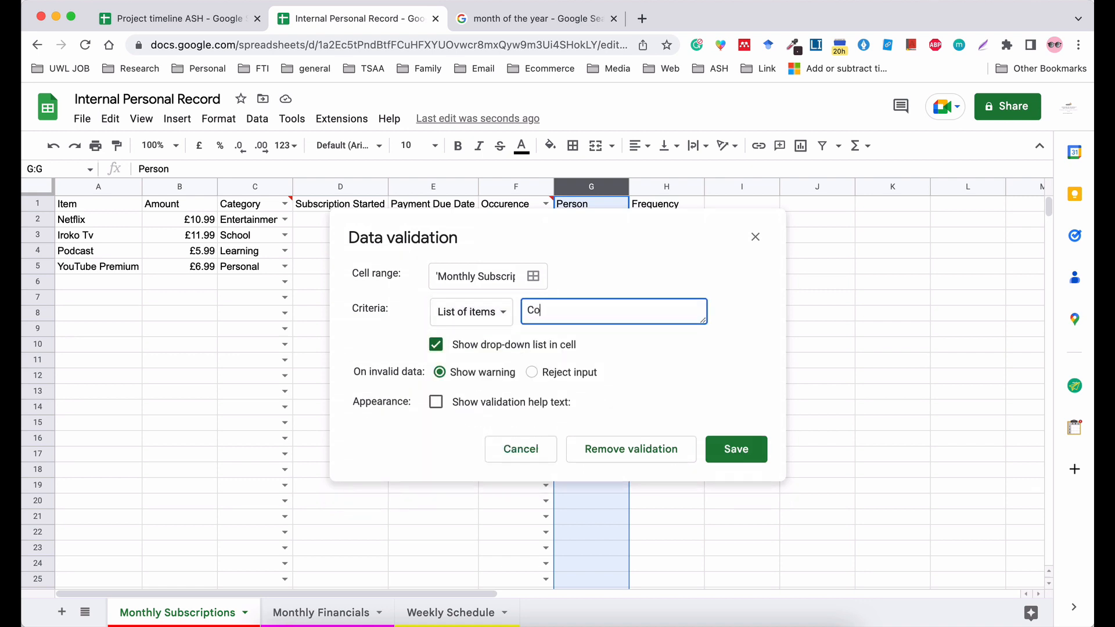
{"action": "type", "text": "mpnany,Friend,Fadmi"}
{"action": "key", "text": "BackSpace"}
{"action": "key", "text": "BackSpace"}
{"action": "key", "text": "BackSpace"}
{"action": "key", "text": "BackSpace"}
{"action": "type", "text": "amily,Colleague"}
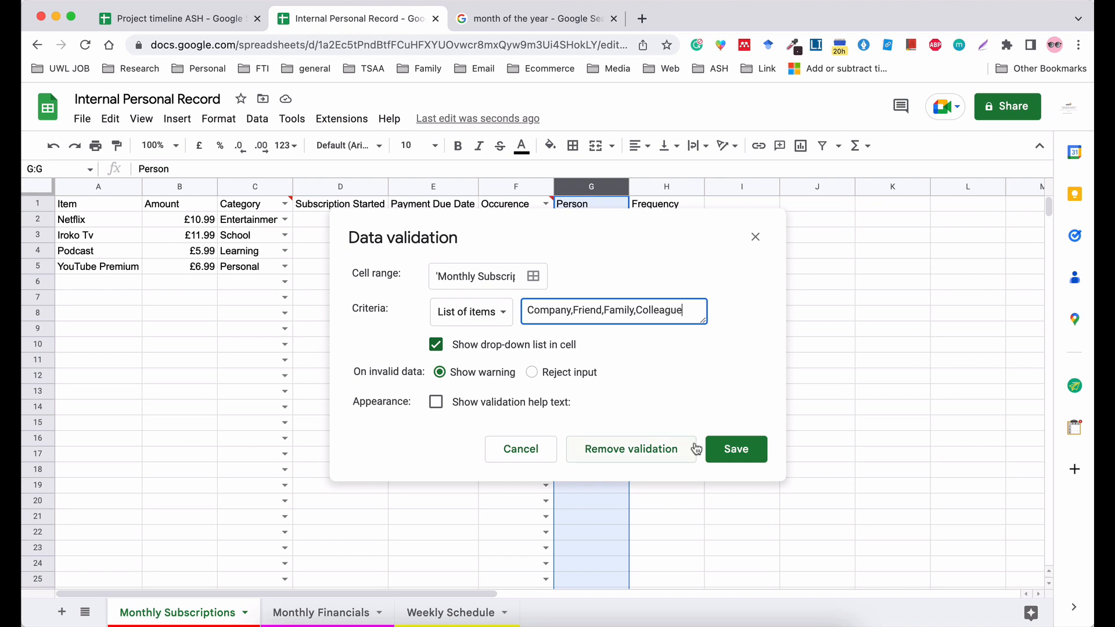
{"action": "left_click", "coordinate": [733, 449]}
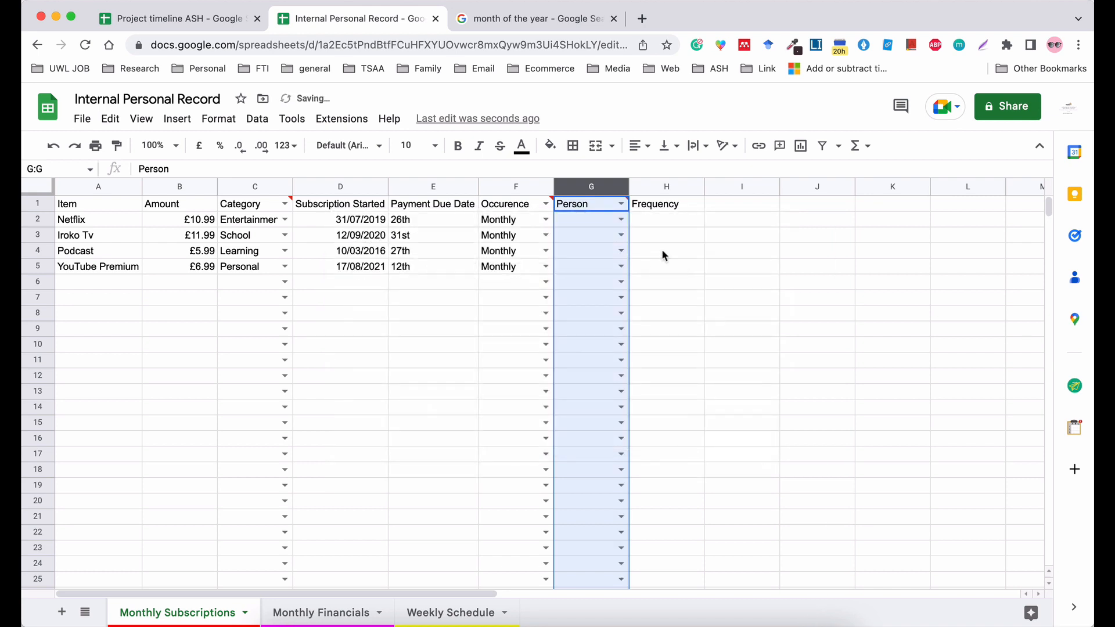
Set the Person value to Company for Netflix, Podcast and YouTube Premium, and to Friend for Iroko Tv.
{"action": "left_click", "coordinate": [621, 220]}
{"action": "left_click", "coordinate": [611, 242]}
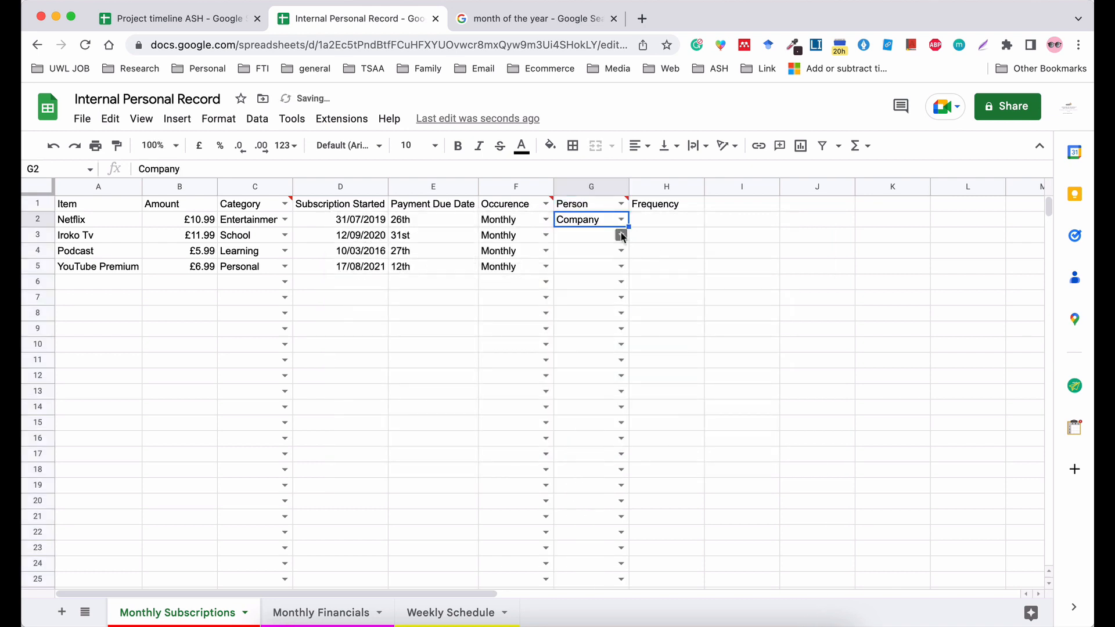
{"action": "left_click", "coordinate": [621, 235]}
{"action": "left_click", "coordinate": [601, 275]}
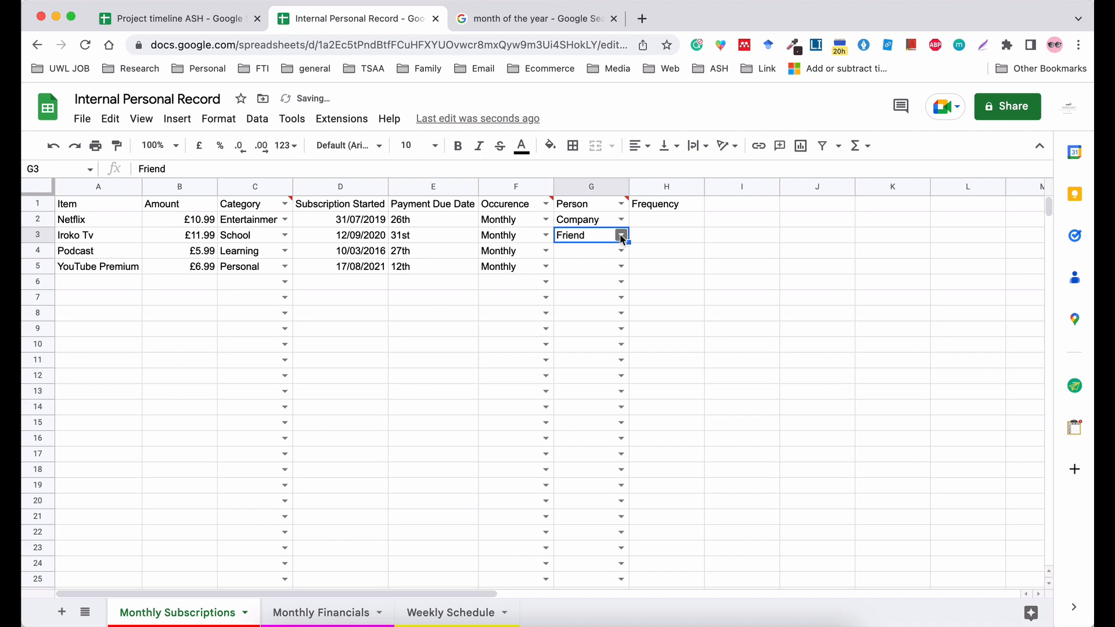
{"action": "left_click", "coordinate": [620, 250]}
{"action": "left_click", "coordinate": [578, 270]}
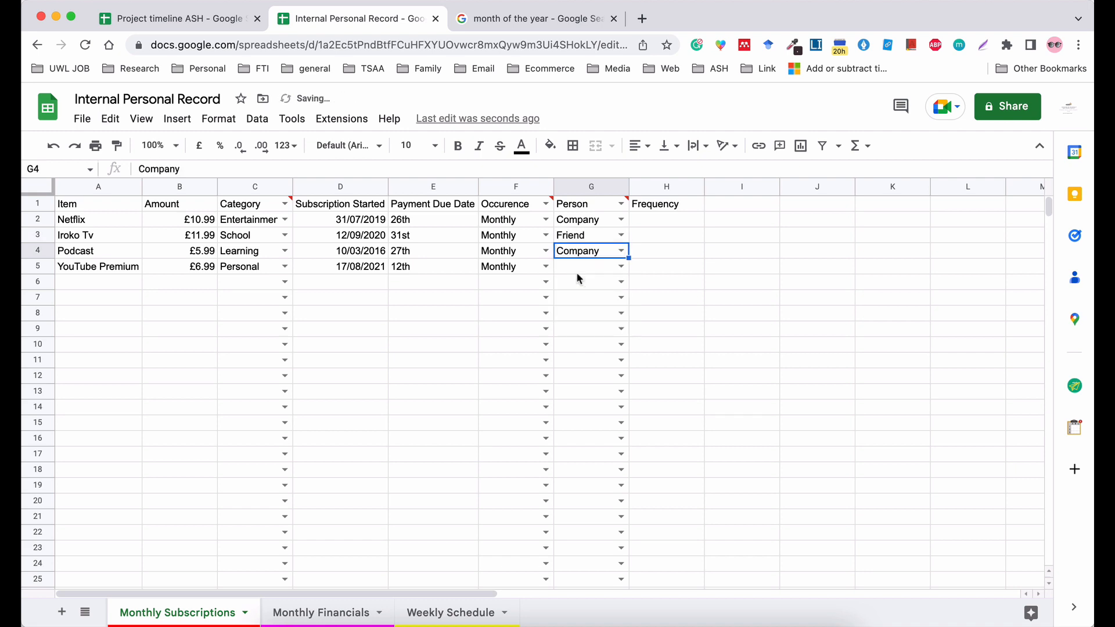
{"action": "left_click", "coordinate": [621, 266]}
{"action": "left_click", "coordinate": [592, 284]}
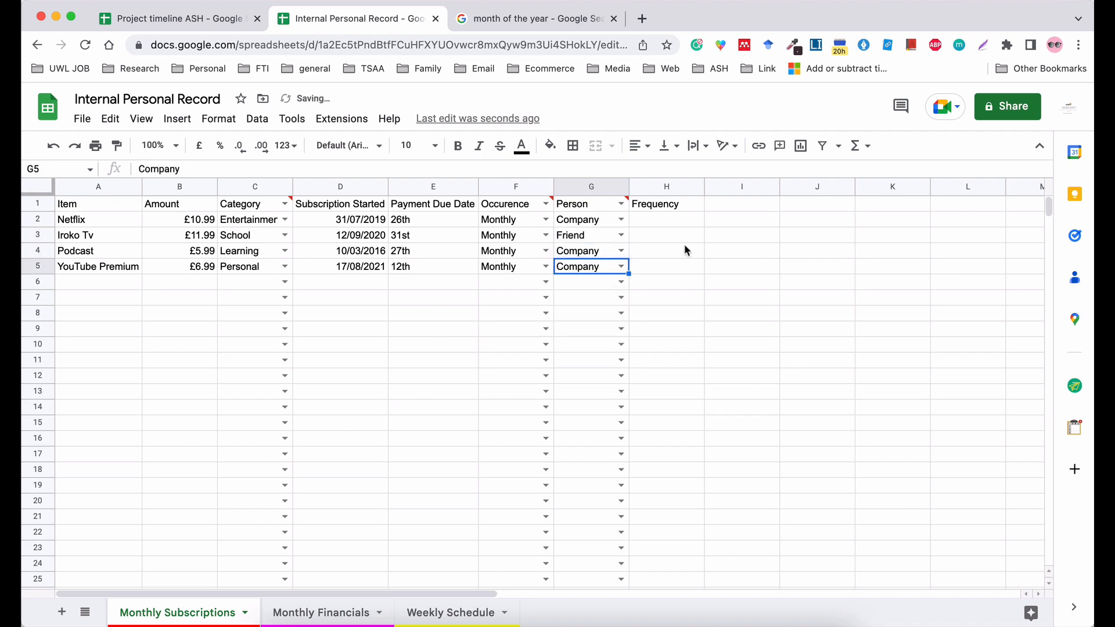
Change the Person value for YouTube Premium to Colleague.
{"action": "left_click", "coordinate": [694, 247]}
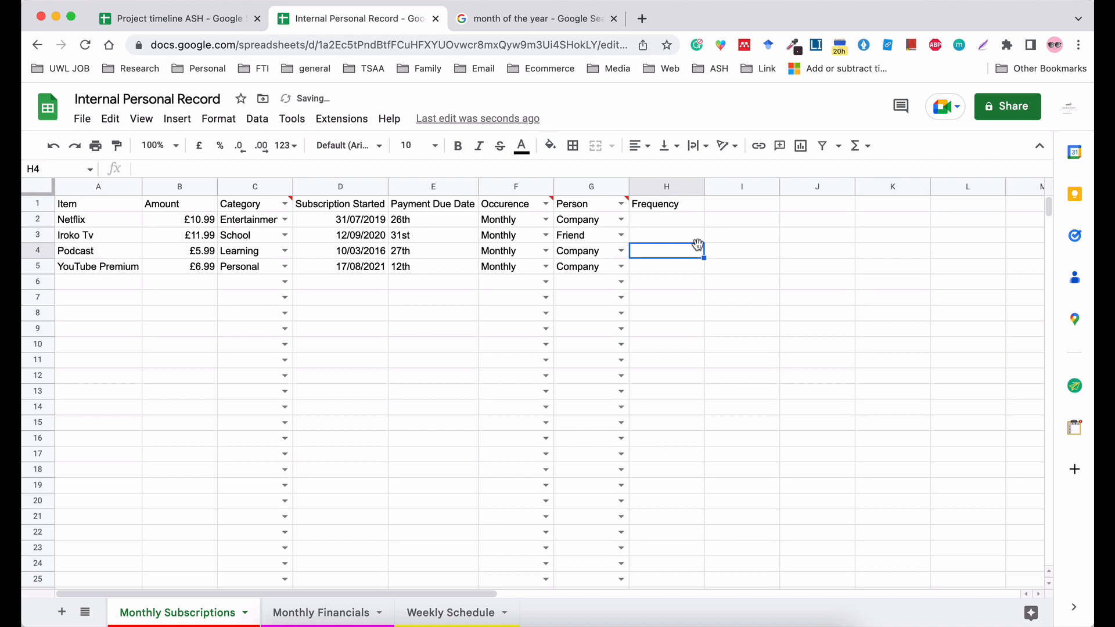
{"action": "left_click", "coordinate": [622, 266]}
{"action": "left_click", "coordinate": [593, 349]}
{"action": "left_click", "coordinate": [662, 298]}
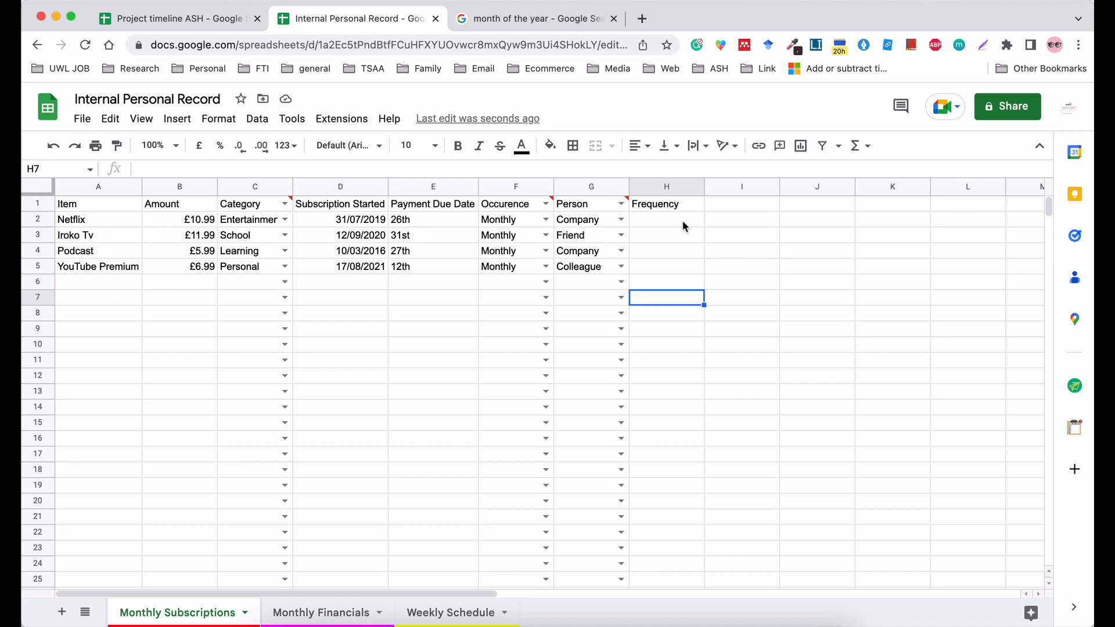
Insert a column titled "Payment Method" directly before the Frequency column and widen it to fit its header.
{"action": "right_click", "coordinate": [665, 189]}
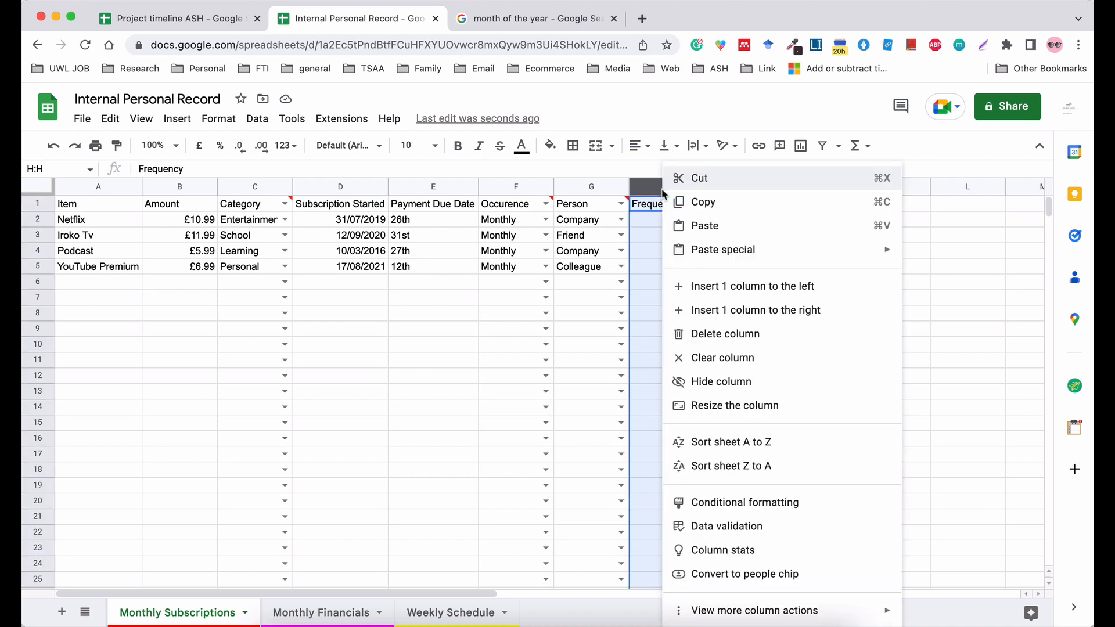
{"action": "left_click", "coordinate": [719, 297]}
{"action": "left_click", "coordinate": [668, 297]}
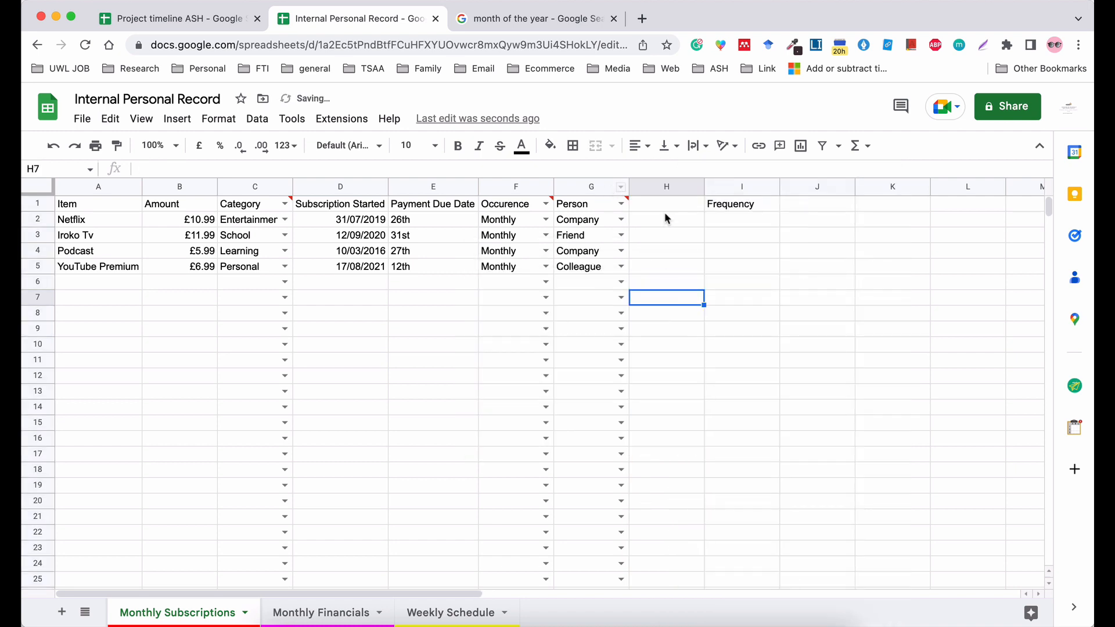
{"action": "left_click", "coordinate": [656, 201]}
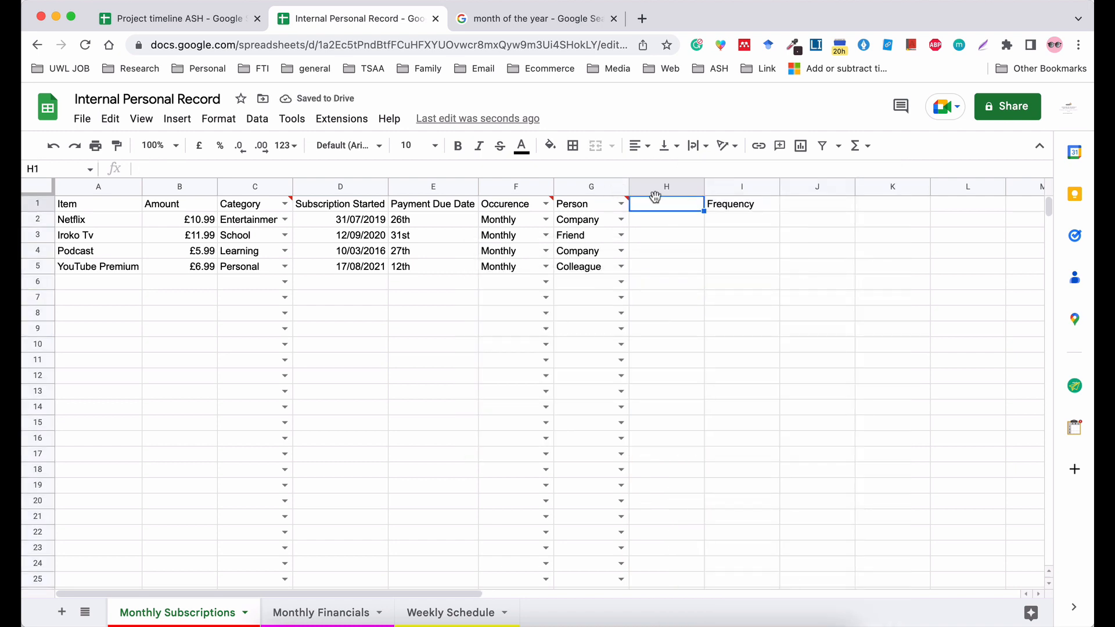
{"action": "type", "text": "Payment Method"}
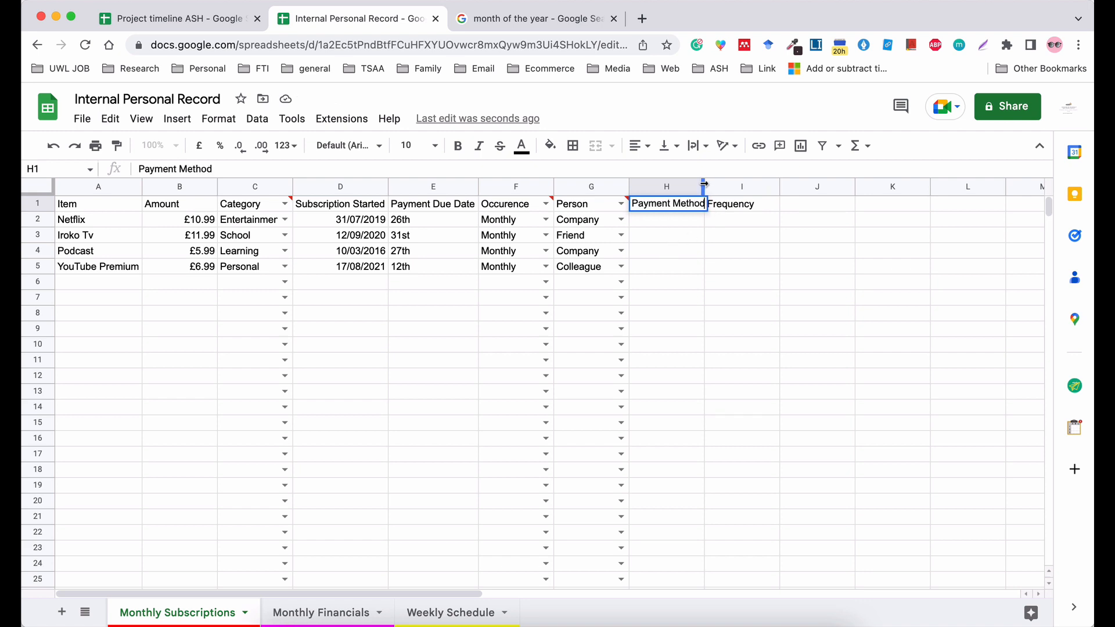
{"action": "left_click", "coordinate": [668, 221]}
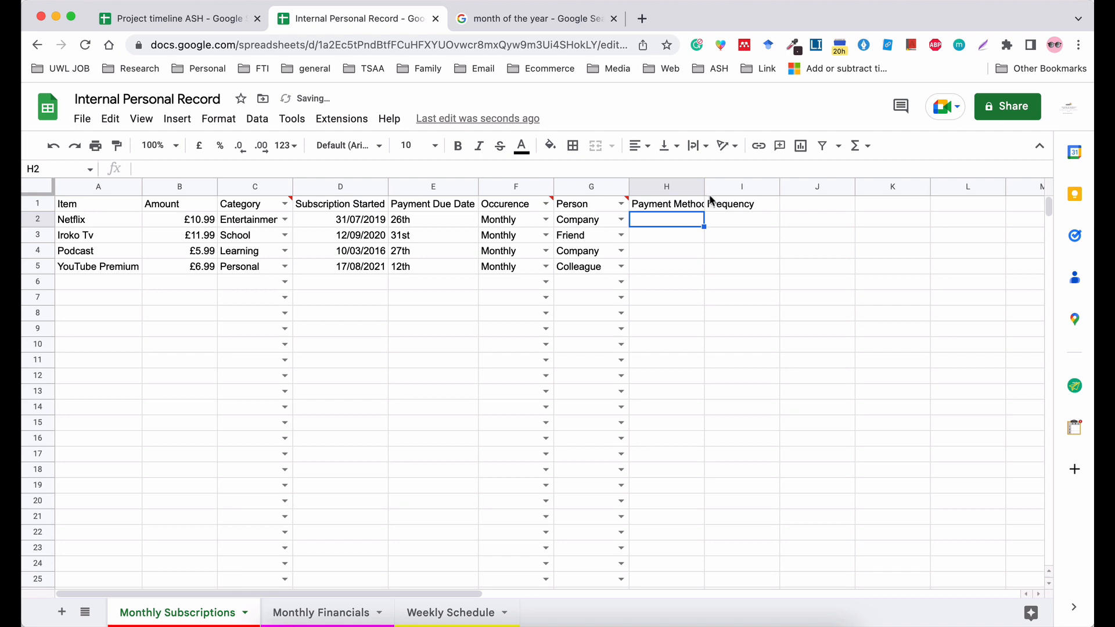
{"action": "left_click_drag", "start_coordinate": [705, 186], "coordinate": [710, 187]}
{"action": "left_click", "coordinate": [776, 267]}
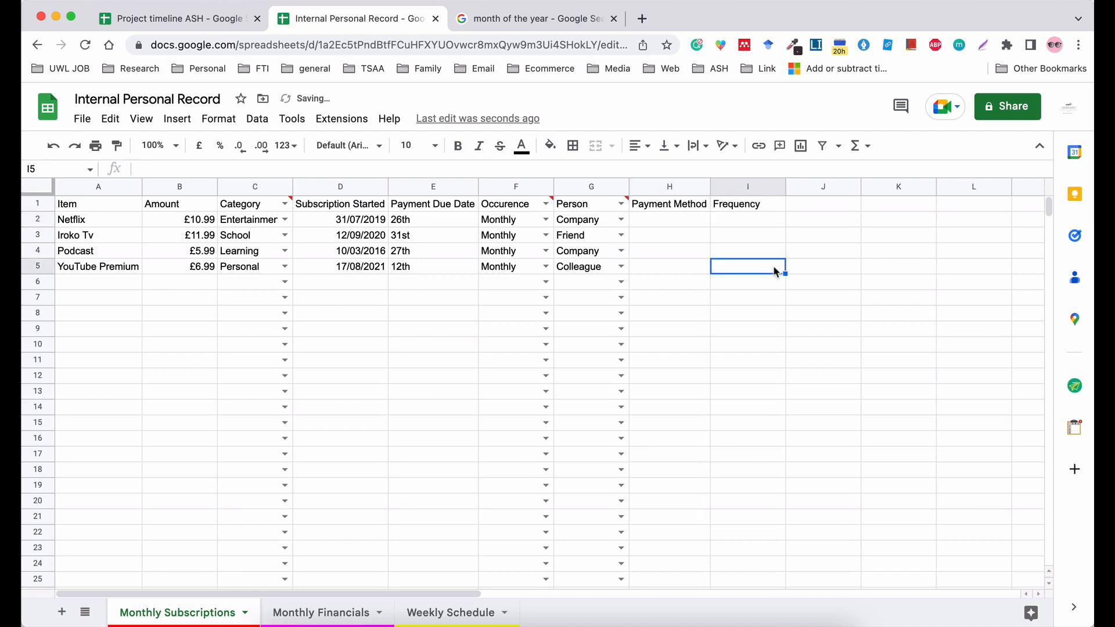
Set up a drop-down validation for the whole Payment Method column with the items Card Payment, Bank Deposit, TBC and N/A.
{"action": "left_click", "coordinate": [667, 187]}
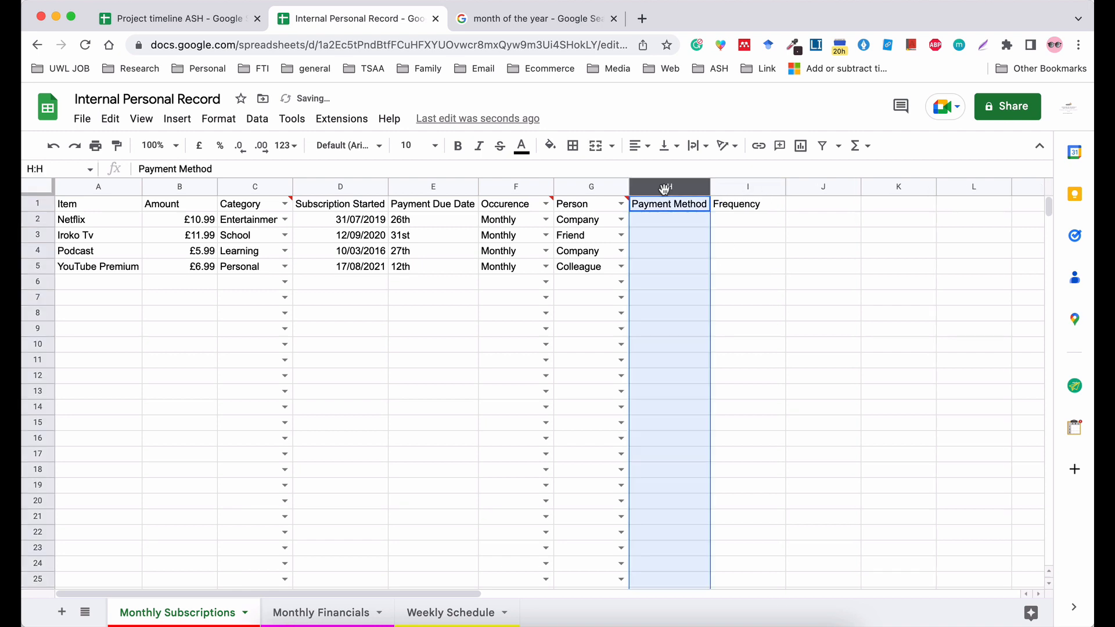
{"action": "left_click", "coordinate": [261, 122]}
{"action": "left_click", "coordinate": [344, 424]}
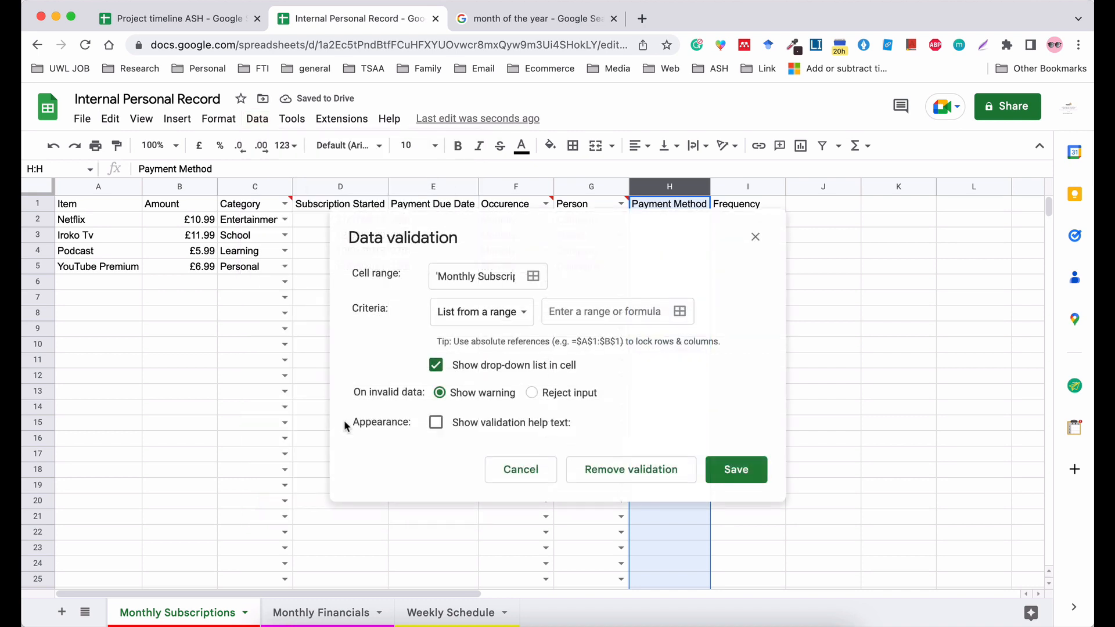
{"action": "left_click", "coordinate": [507, 309]}
{"action": "left_click", "coordinate": [502, 336]}
{"action": "left_click", "coordinate": [550, 314]}
{"action": "type", "text": "Ca"}
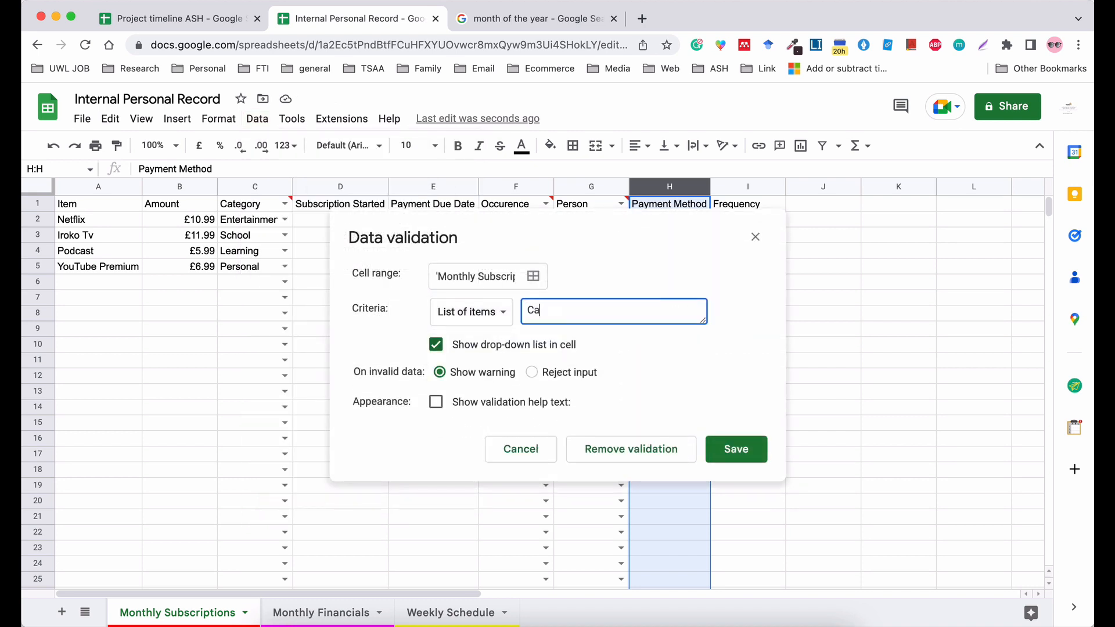
{"action": "type", "text": "rd Payment, Bank Deposit,TBC"}
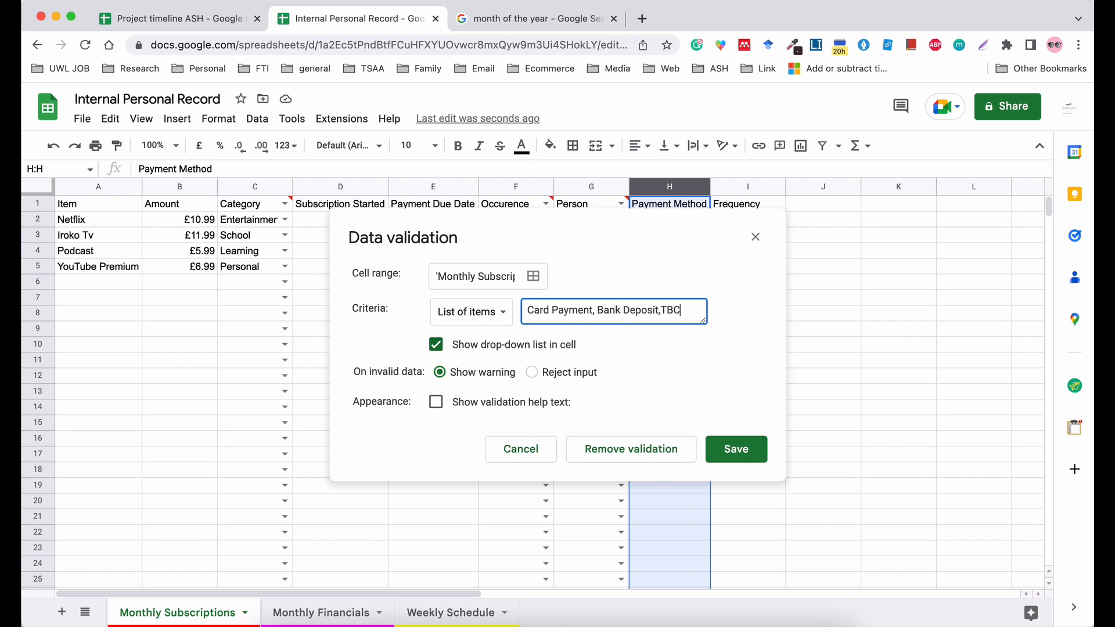
{"action": "type", "text": ", N/A"}
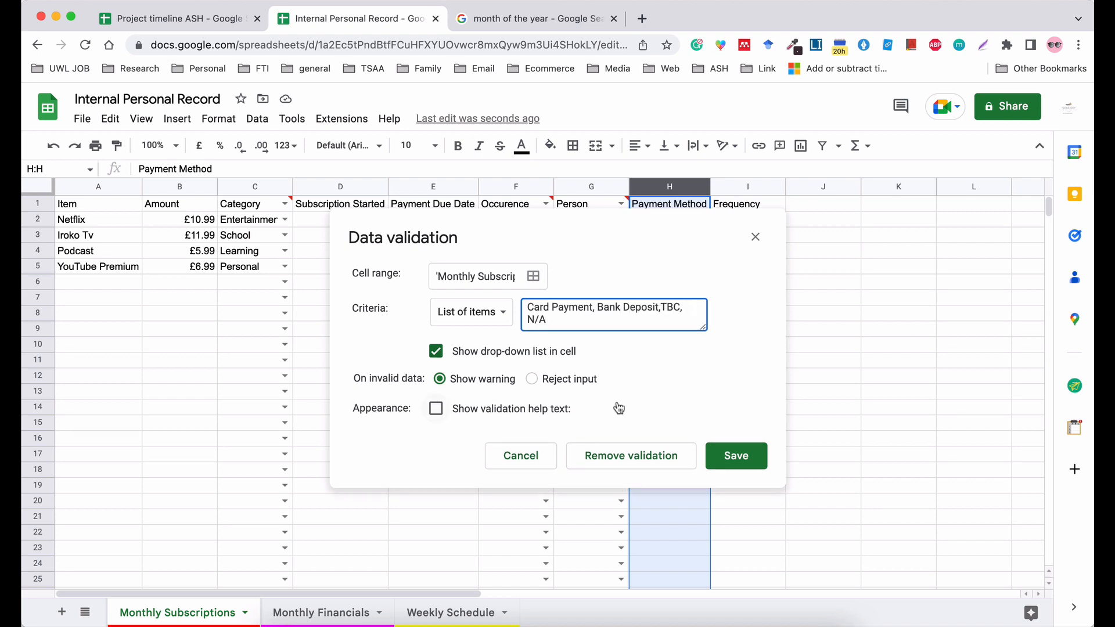
Add Cash after Bank Deposit in the drop-down items and save the validation rule.
{"action": "left_click", "coordinate": [661, 309]}
{"action": "type", "text": ", Cash,"}
{"action": "left_click", "coordinate": [755, 462]}
{"action": "left_click", "coordinate": [753, 271]}
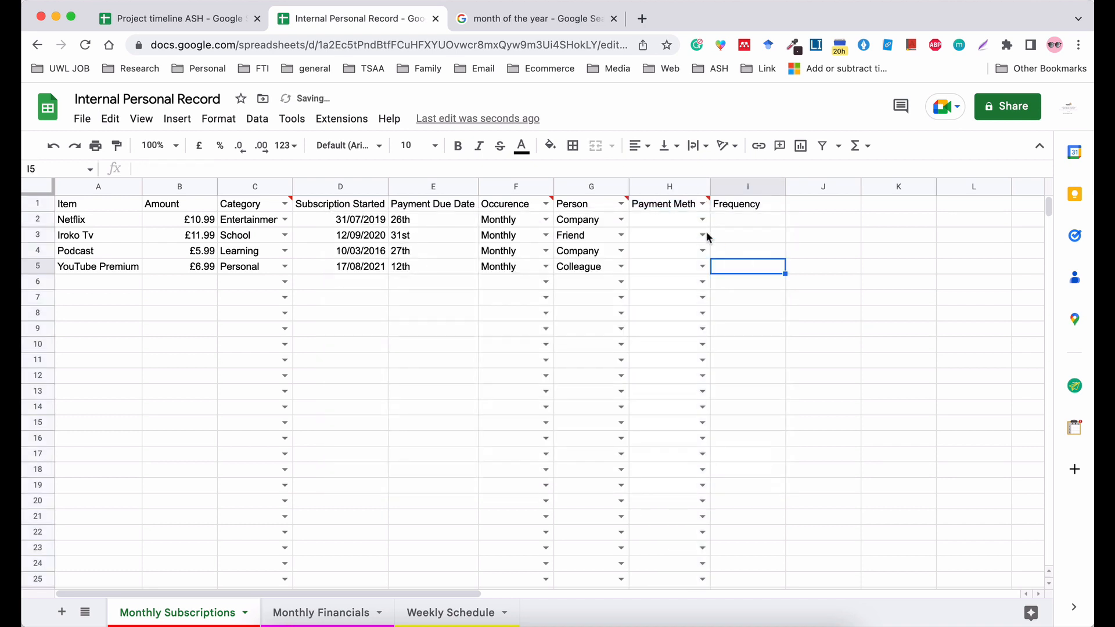
Set the payment method to Card Payment for Netflix, Bank Deposit for Iroko Tv and Cash for YouTube Premium.
{"action": "left_click", "coordinate": [702, 219]}
{"action": "left_click", "coordinate": [697, 236]}
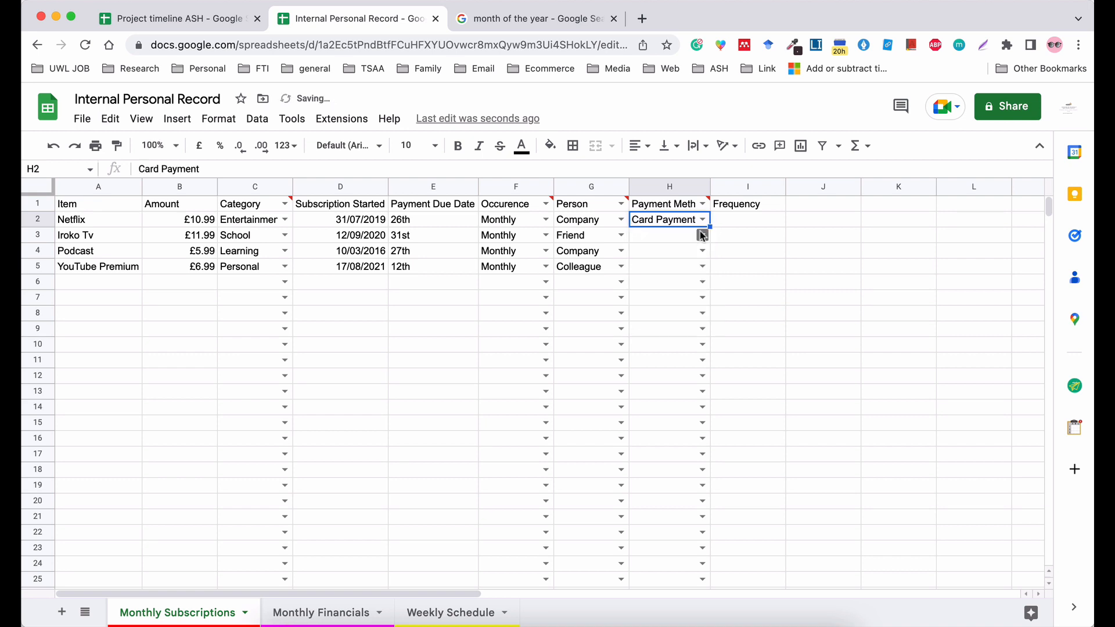
{"action": "left_click", "coordinate": [703, 235]}
{"action": "left_click", "coordinate": [668, 275]}
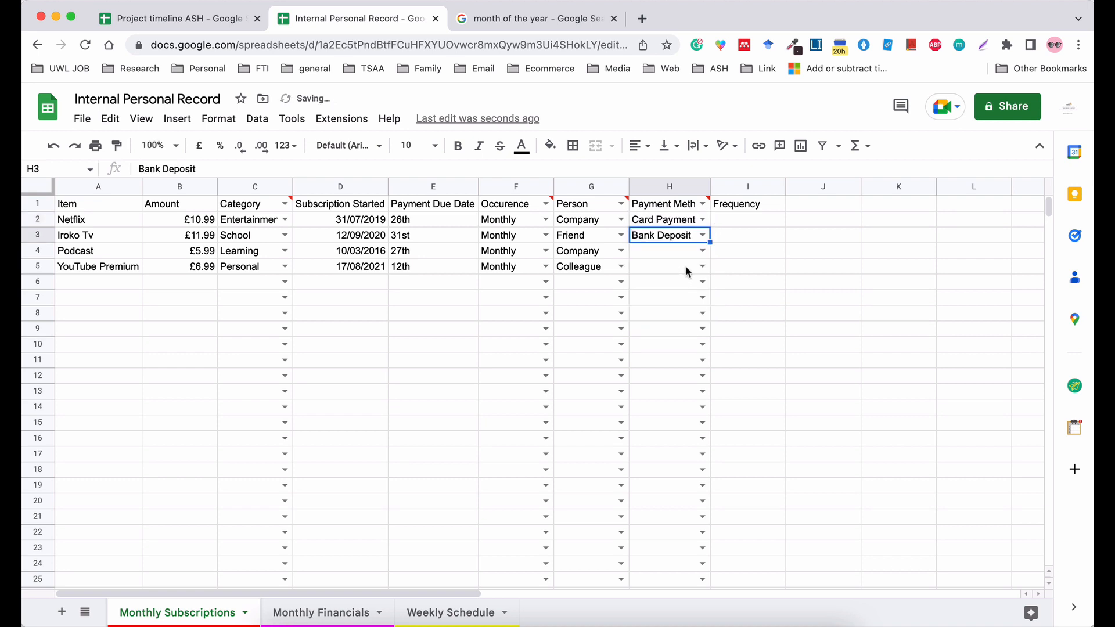
{"action": "left_click", "coordinate": [703, 266]}
{"action": "left_click", "coordinate": [648, 326]}
{"action": "left_click", "coordinate": [752, 268]}
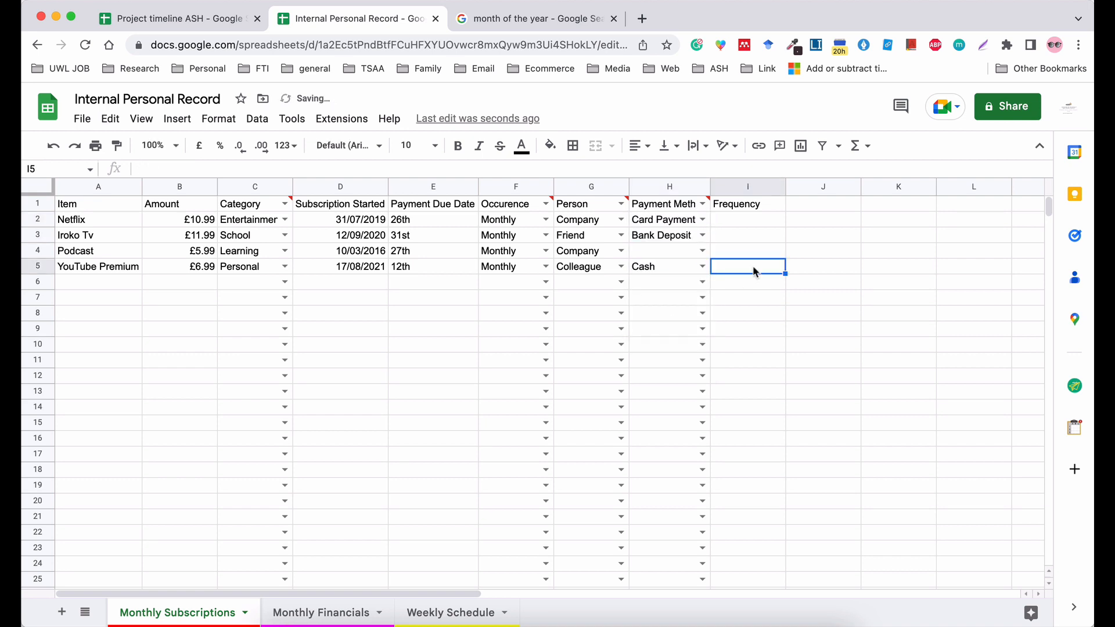
Try moving the Payment Method column in front of Payment Due Date and undo the move.
{"action": "left_click", "coordinate": [650, 187]}
{"action": "left_click_drag", "start_coordinate": [650, 187], "coordinate": [406, 187]}
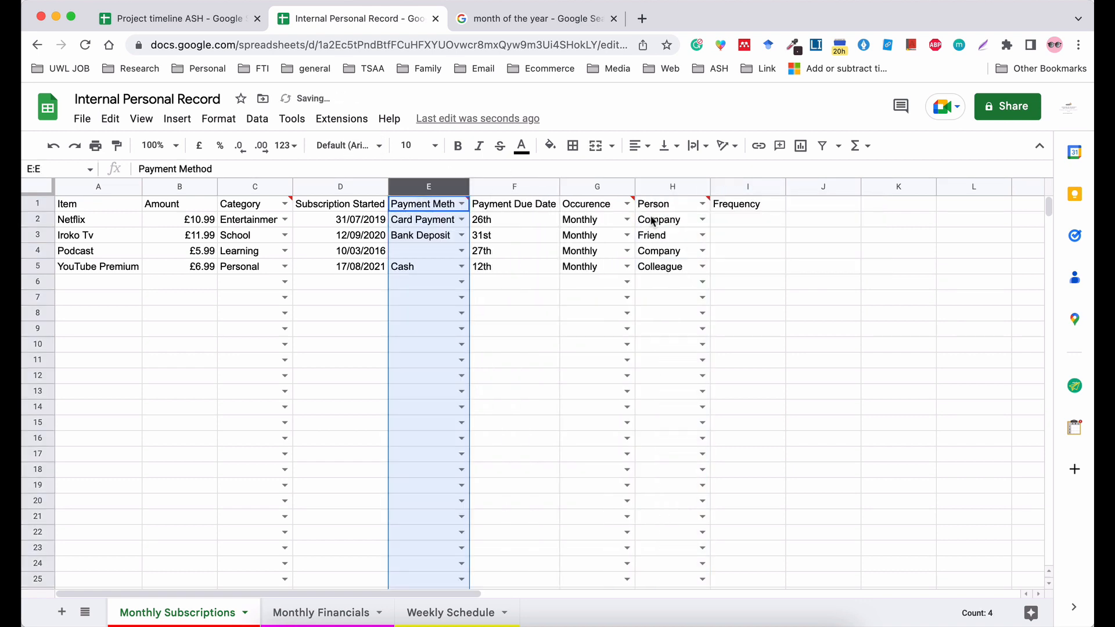
{"action": "key", "text": "super+z"}
Add Direct Debit between Cash and TBC in the Payment Method column's drop-down items and save the rule.
{"action": "left_click", "coordinate": [250, 125]}
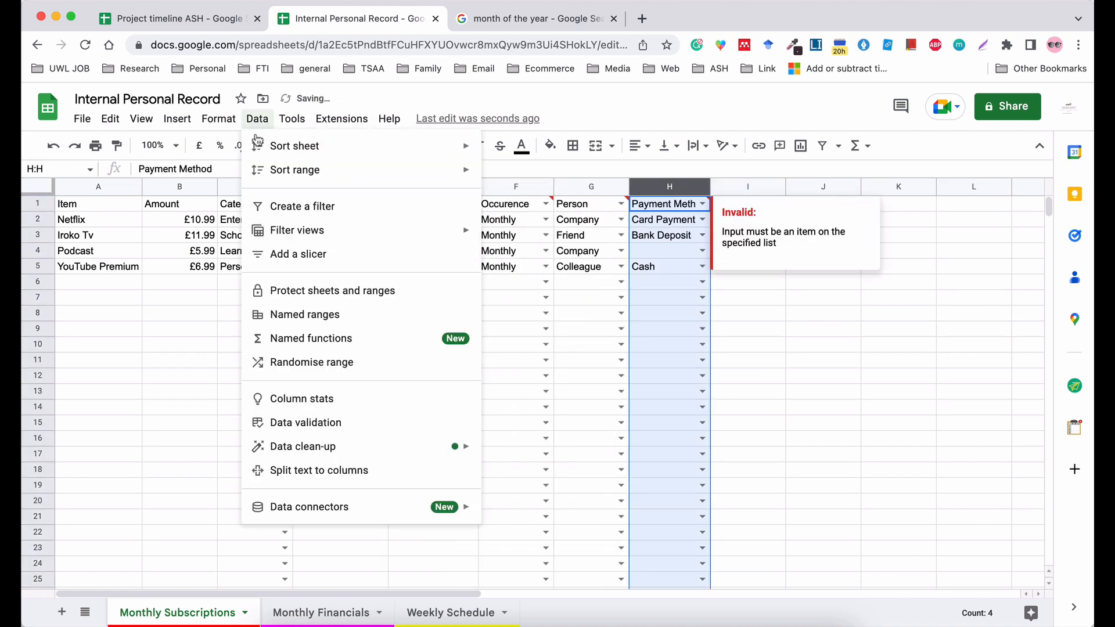
{"action": "left_click", "coordinate": [333, 423]}
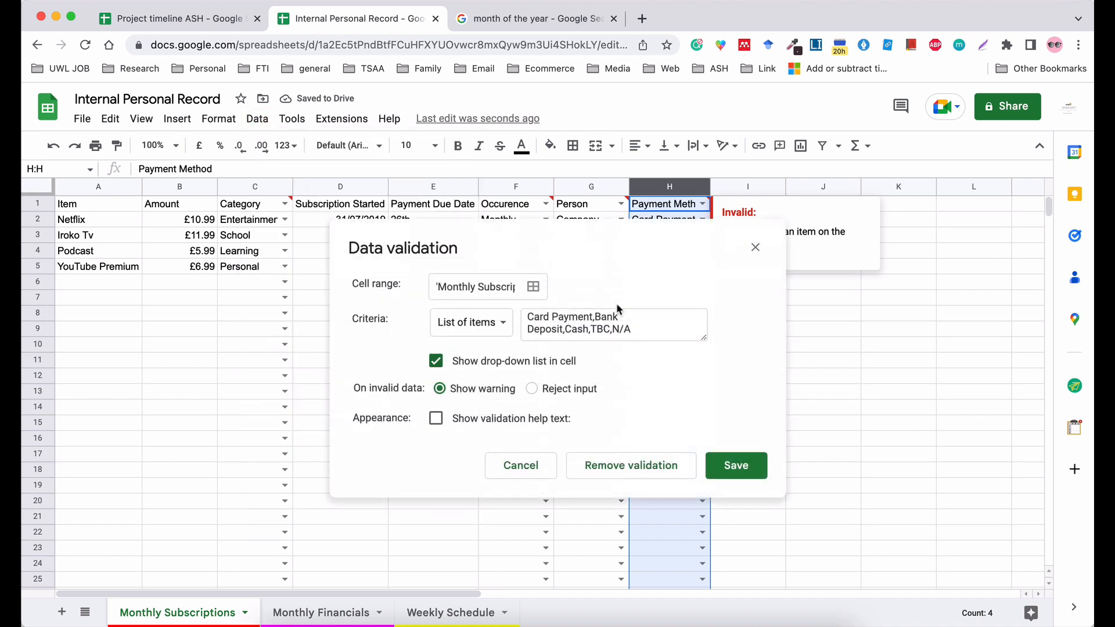
{"action": "left_click", "coordinate": [590, 329]}
{"action": "type", "text": "D"}
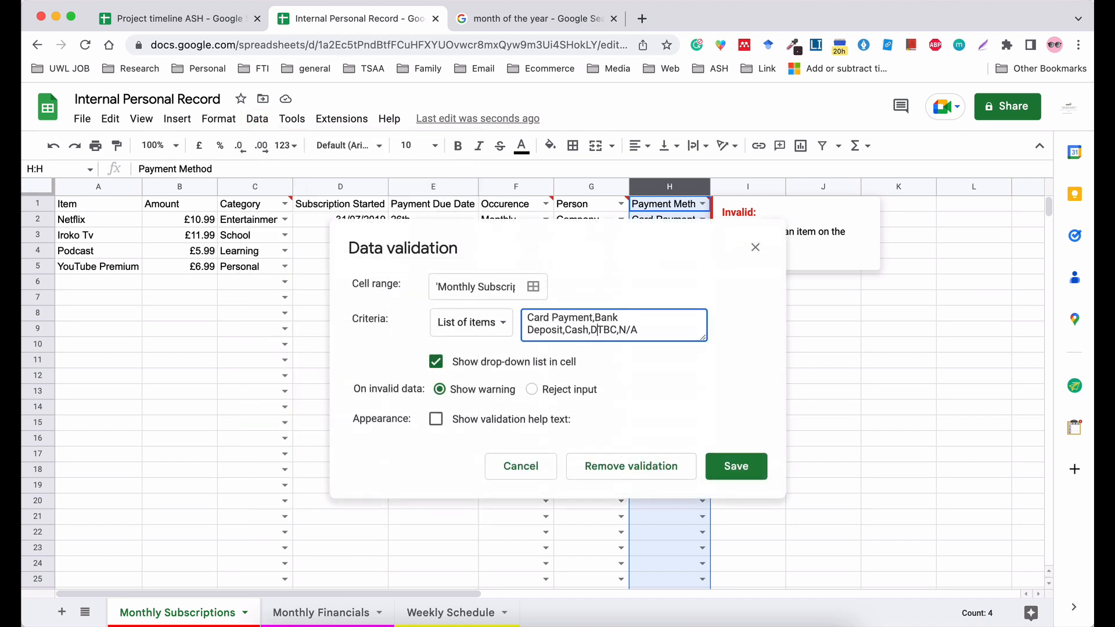
{"action": "type", "text": "irect Debit,"}
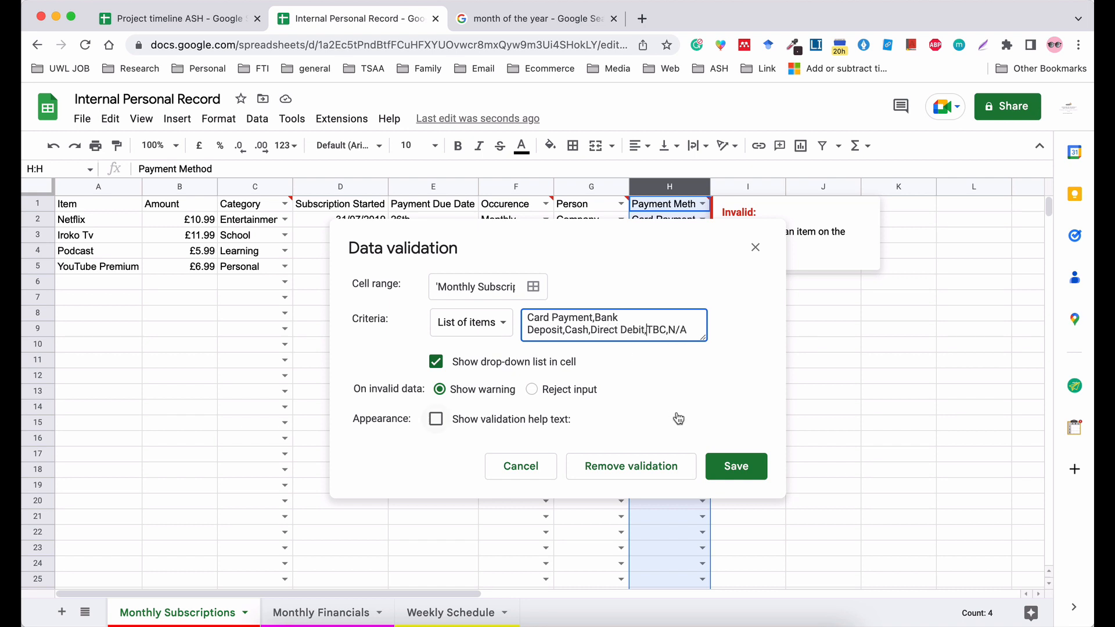
{"action": "left_click", "coordinate": [734, 474]}
{"action": "left_click", "coordinate": [772, 361]}
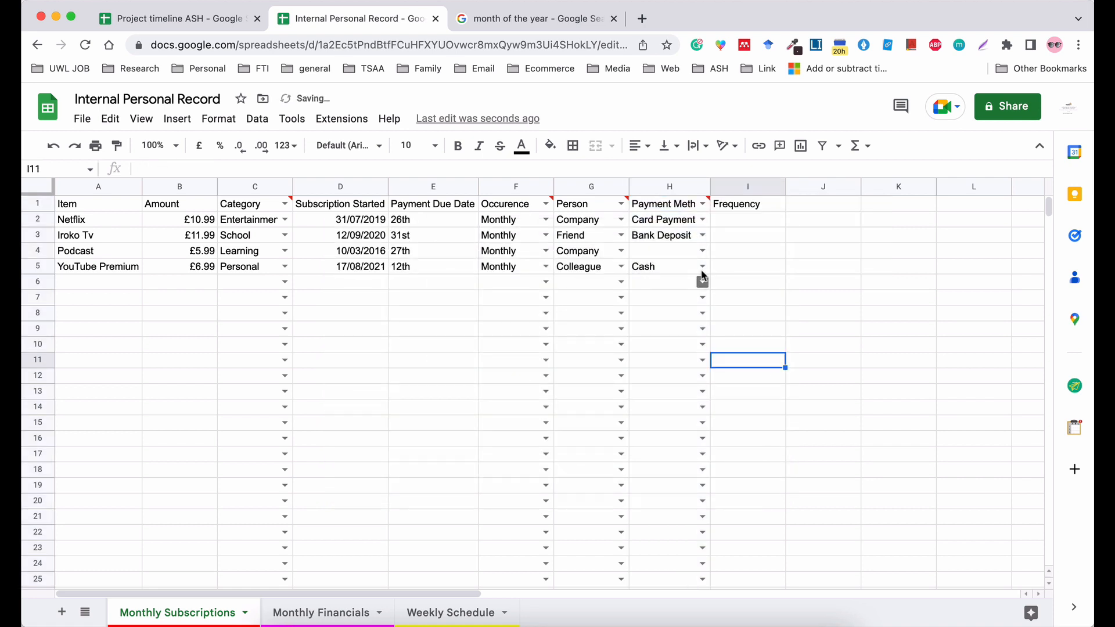
Set the payment method for Podcast to Direct Debit.
{"action": "left_click", "coordinate": [703, 251]}
{"action": "left_click", "coordinate": [689, 343]}
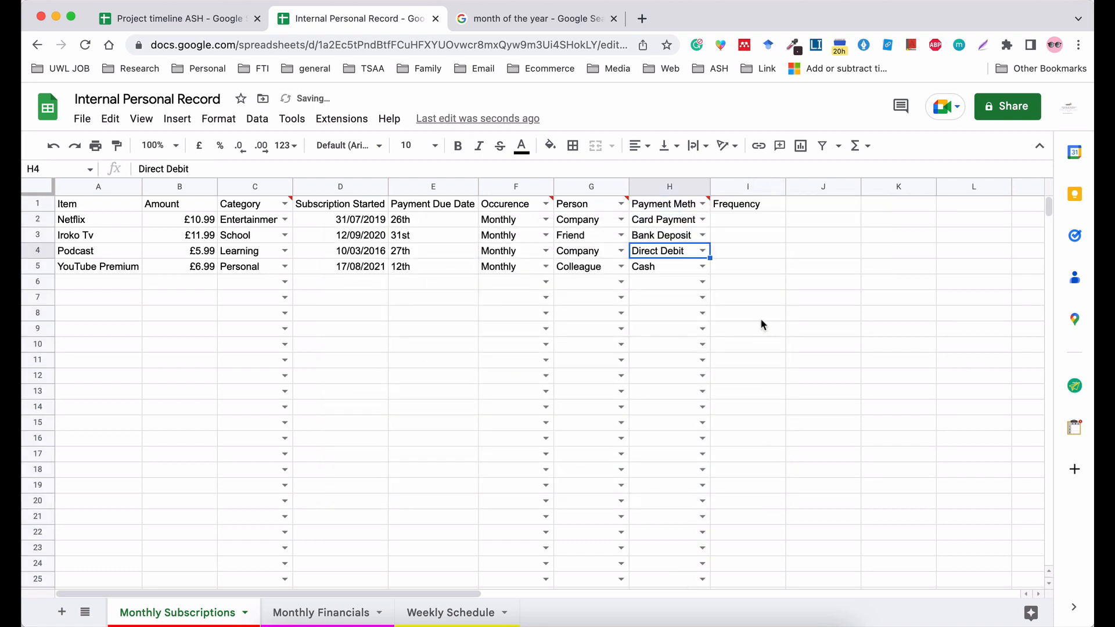
{"action": "left_click", "coordinate": [758, 317]}
{"action": "right_click", "coordinate": [736, 186]}
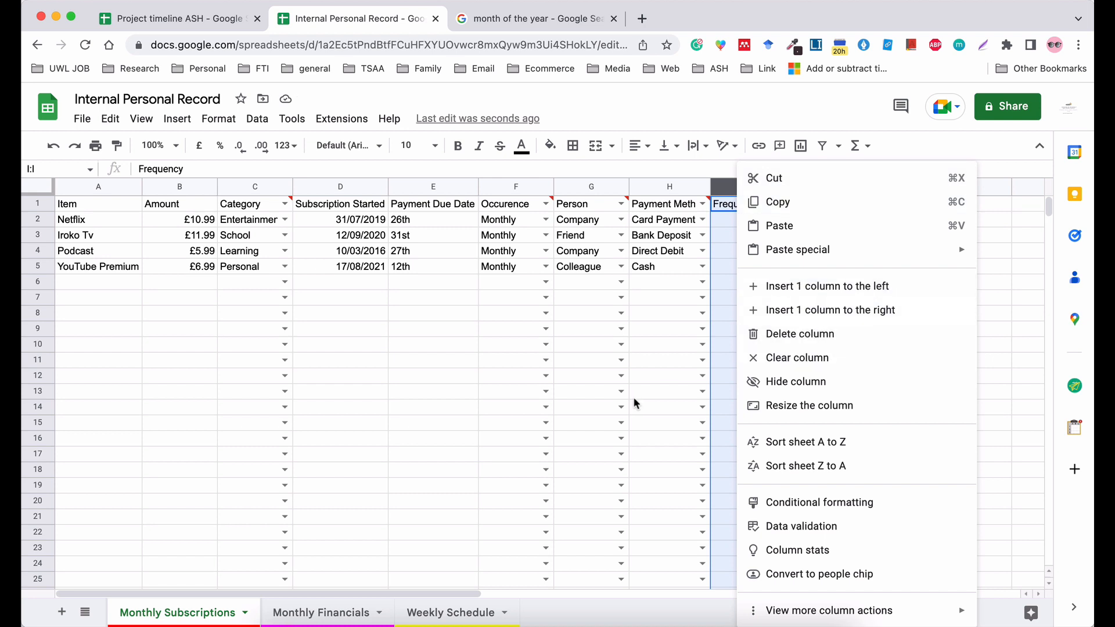
{"action": "left_click", "coordinate": [505, 530]}
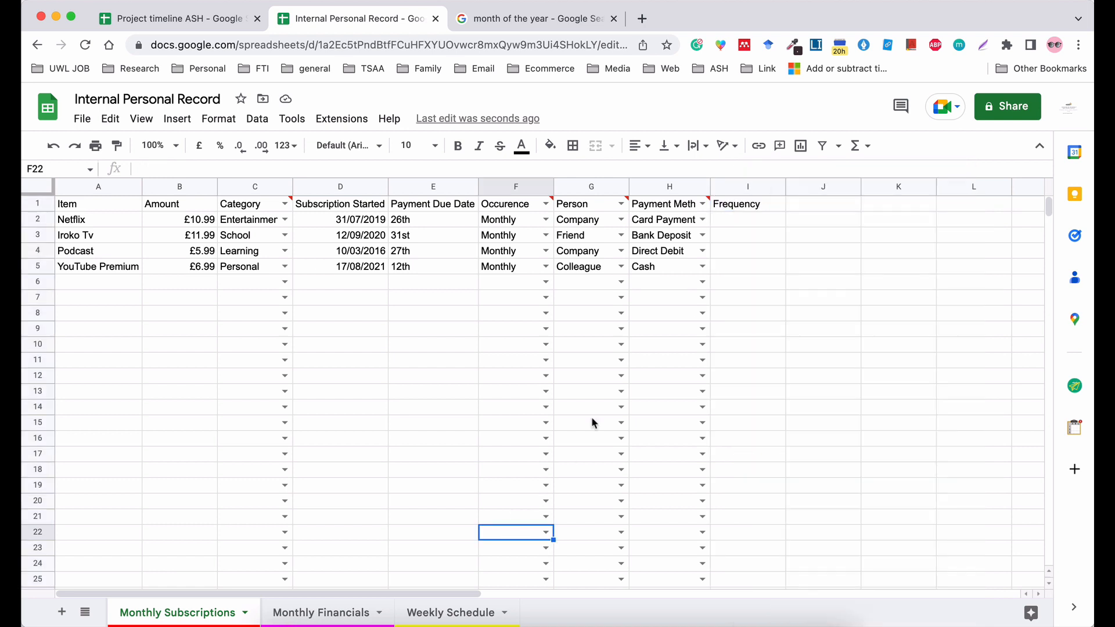
{"action": "right_click", "coordinate": [745, 193]}
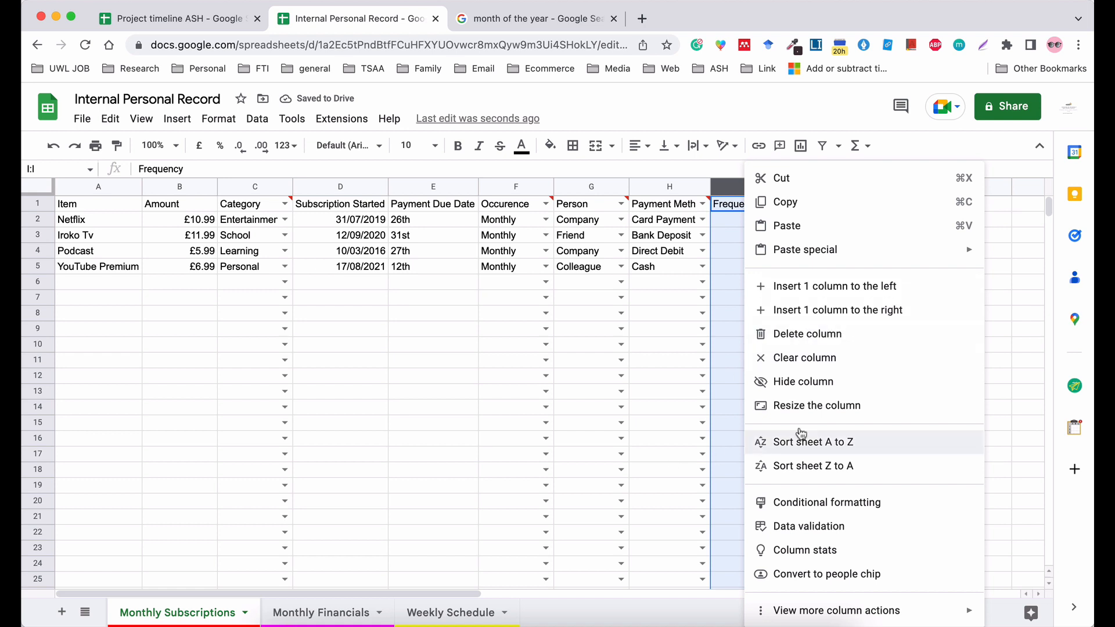
{"action": "left_click", "coordinate": [1021, 347]}
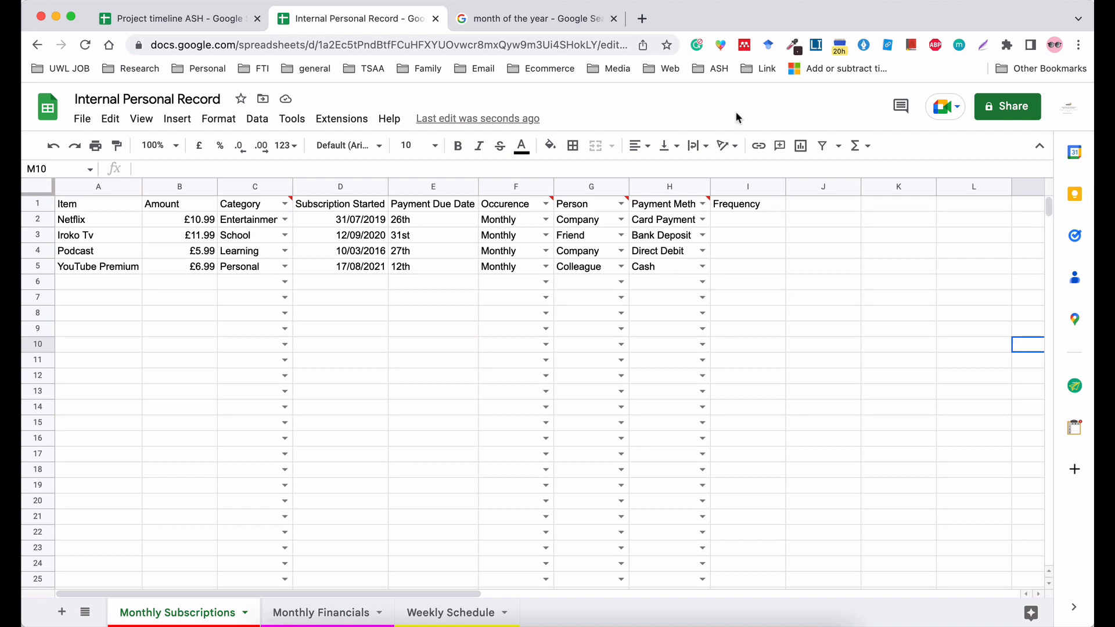
Insert a blank column after the Frequency column and delete the Frequency column.
{"action": "left_click", "coordinate": [734, 185]}
{"action": "right_click", "coordinate": [734, 183]}
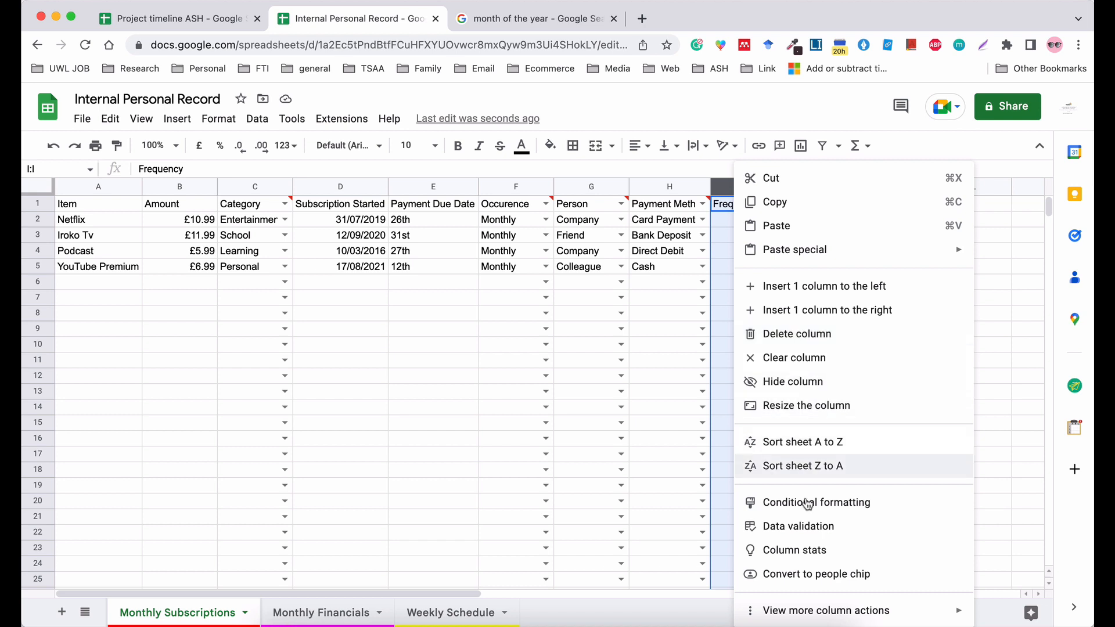
{"action": "left_click", "coordinate": [782, 324]}
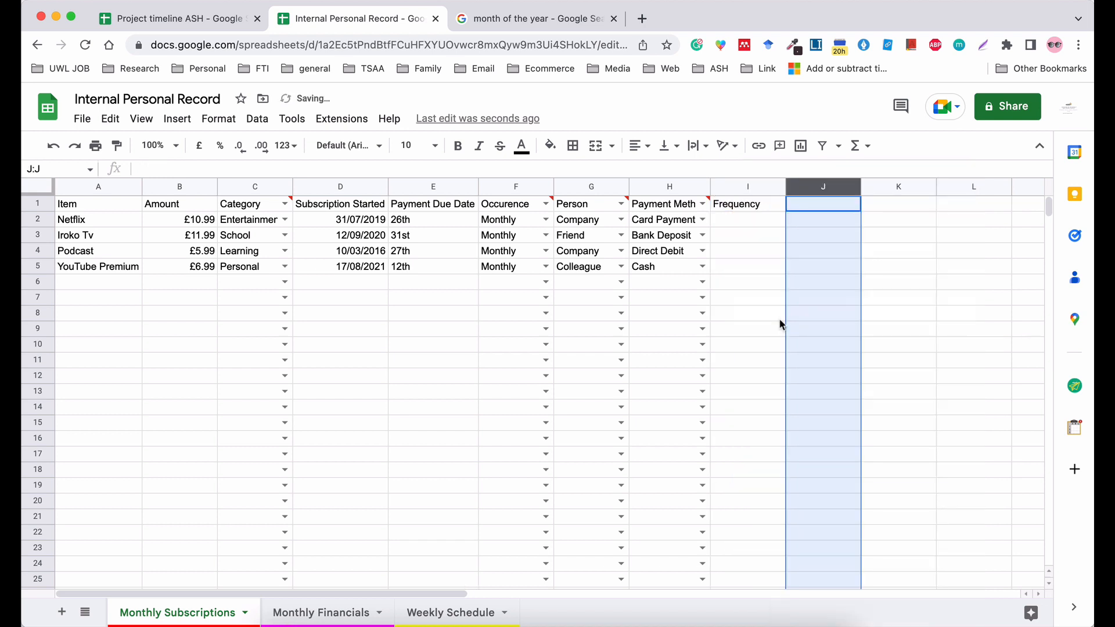
{"action": "right_click", "coordinate": [751, 186]}
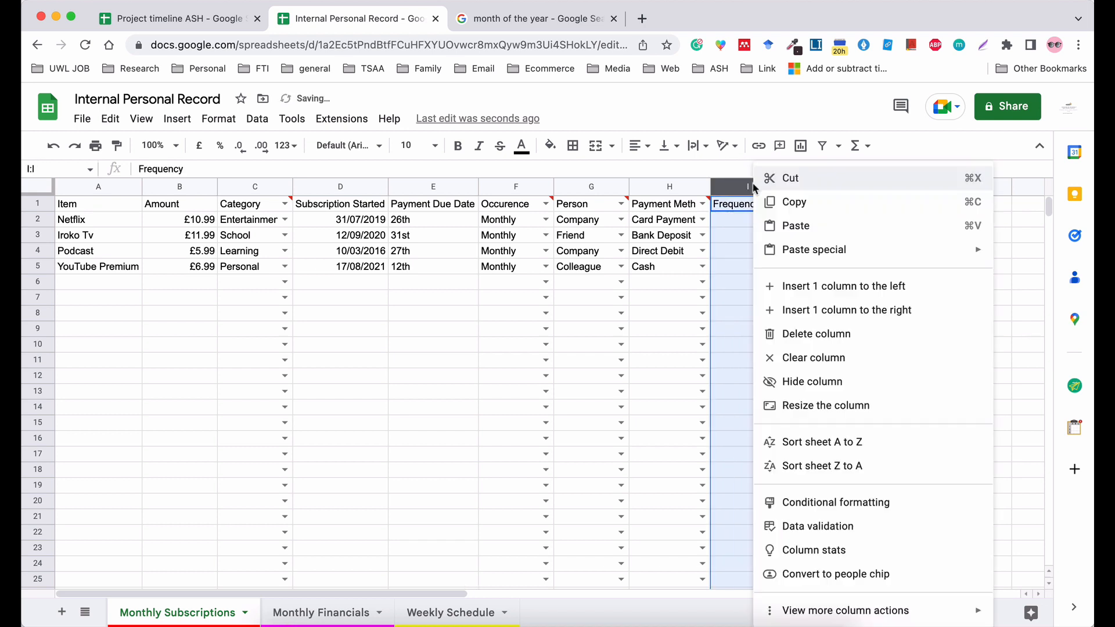
{"action": "left_click", "coordinate": [792, 334]}
{"action": "left_click", "coordinate": [824, 330]}
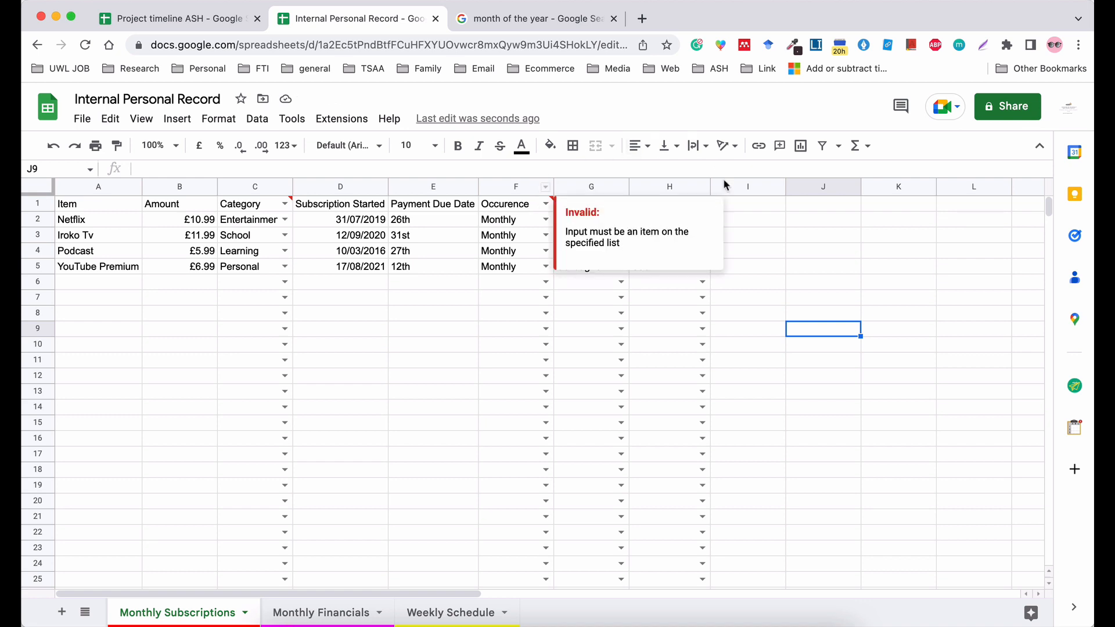
{"action": "scroll", "coordinate": [722, 301], "scroll_direction": "right", "scroll_amount": 10}
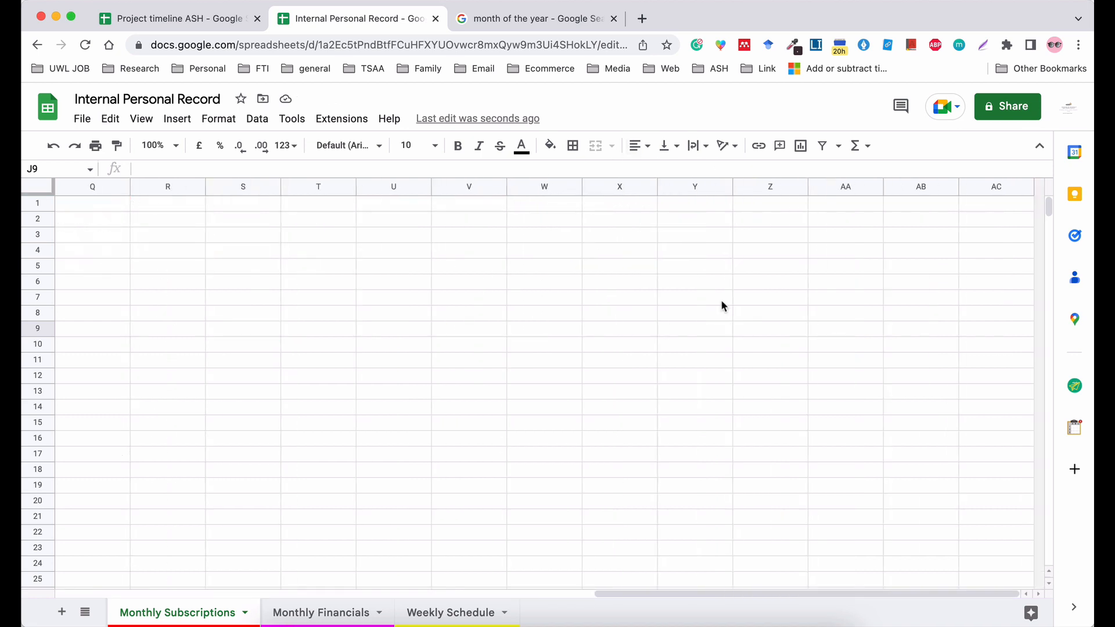
{"action": "scroll", "coordinate": [721, 301], "scroll_direction": "left", "scroll_amount": 10}
{"action": "scroll", "coordinate": [721, 303], "scroll_direction": "right", "scroll_amount": 10}
{"action": "scroll", "coordinate": [625, 327], "scroll_direction": "left", "scroll_amount": 10}
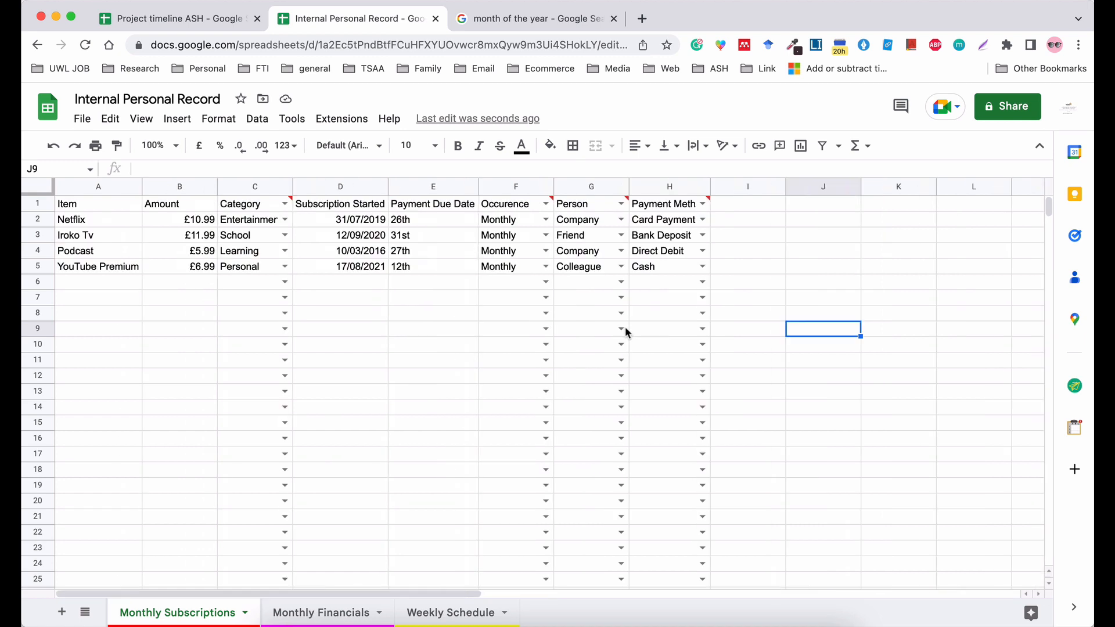
{"action": "scroll", "coordinate": [775, 256], "scroll_direction": "right", "scroll_amount": 3}
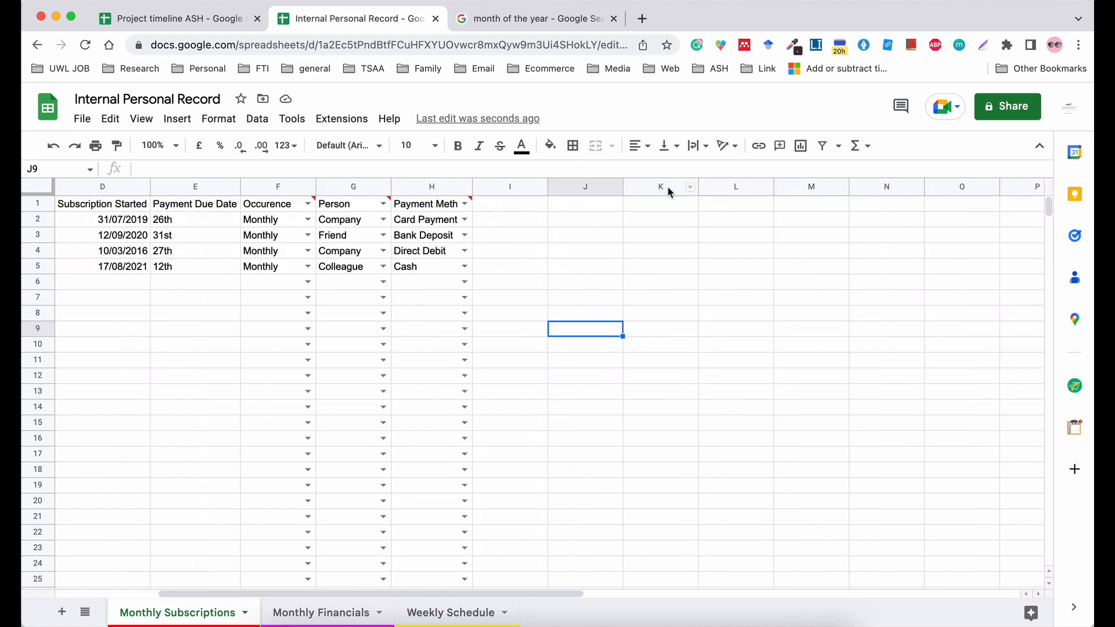
{"action": "left_click_drag", "start_coordinate": [660, 186], "coordinate": [556, 305]}
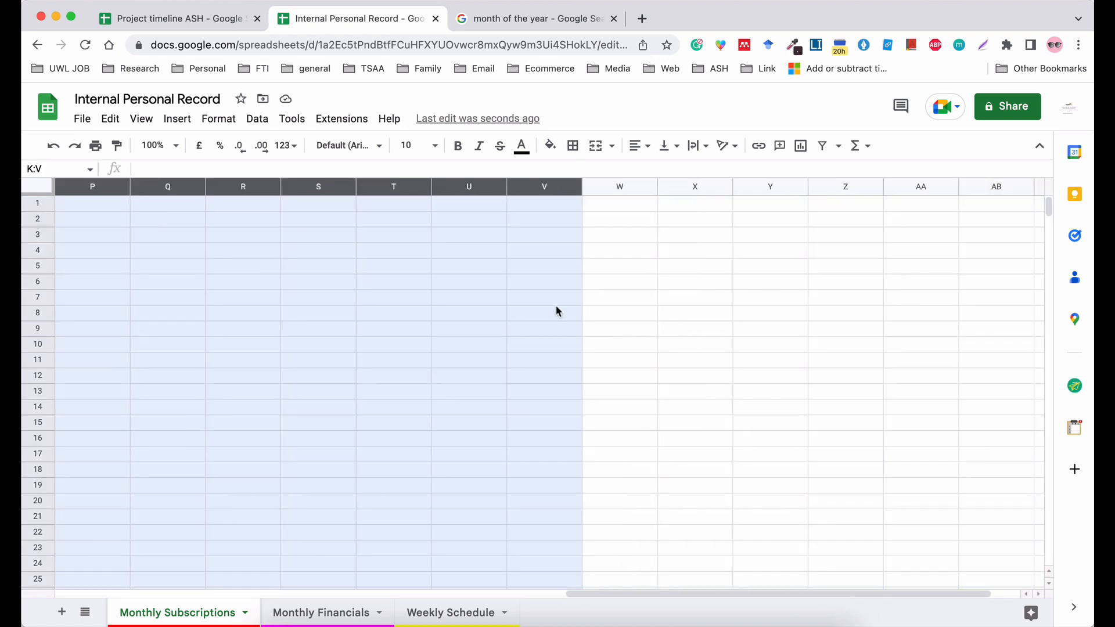
{"action": "left_click", "coordinate": [553, 306]}
{"action": "scroll", "coordinate": [553, 305], "scroll_direction": "left", "scroll_amount": 10}
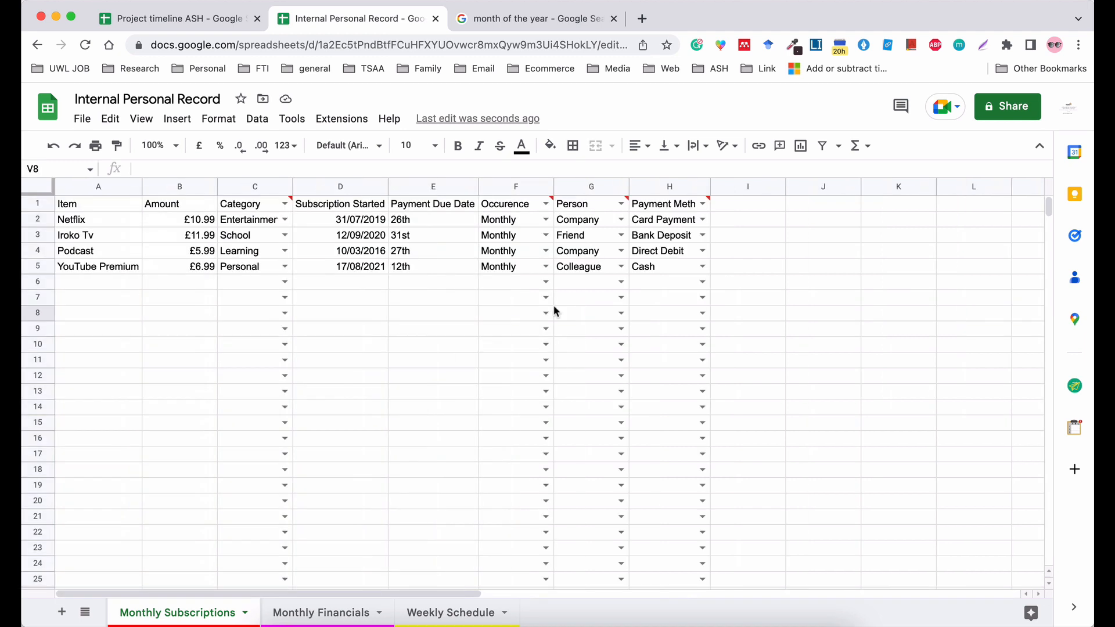
Delete the empty columns J to AC from the Monthly Subscriptions sheet.
{"action": "left_click", "coordinate": [803, 188]}
{"action": "left_click", "coordinate": [903, 268]}
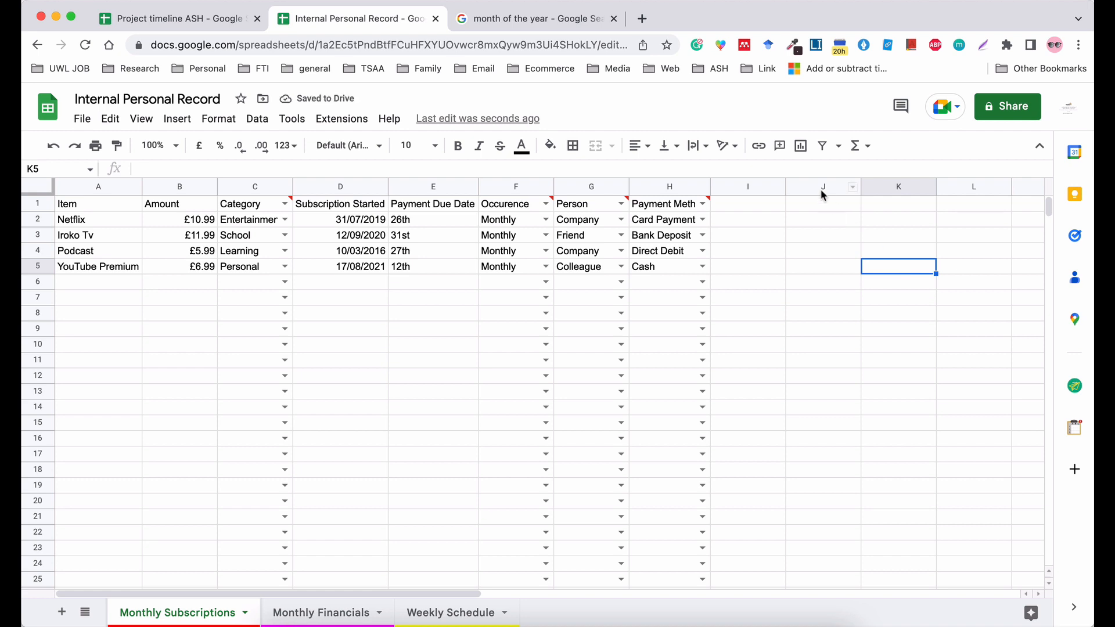
{"action": "left_click_drag", "start_coordinate": [822, 186], "coordinate": [1093, 221]}
{"action": "right_click", "coordinate": [970, 289]}
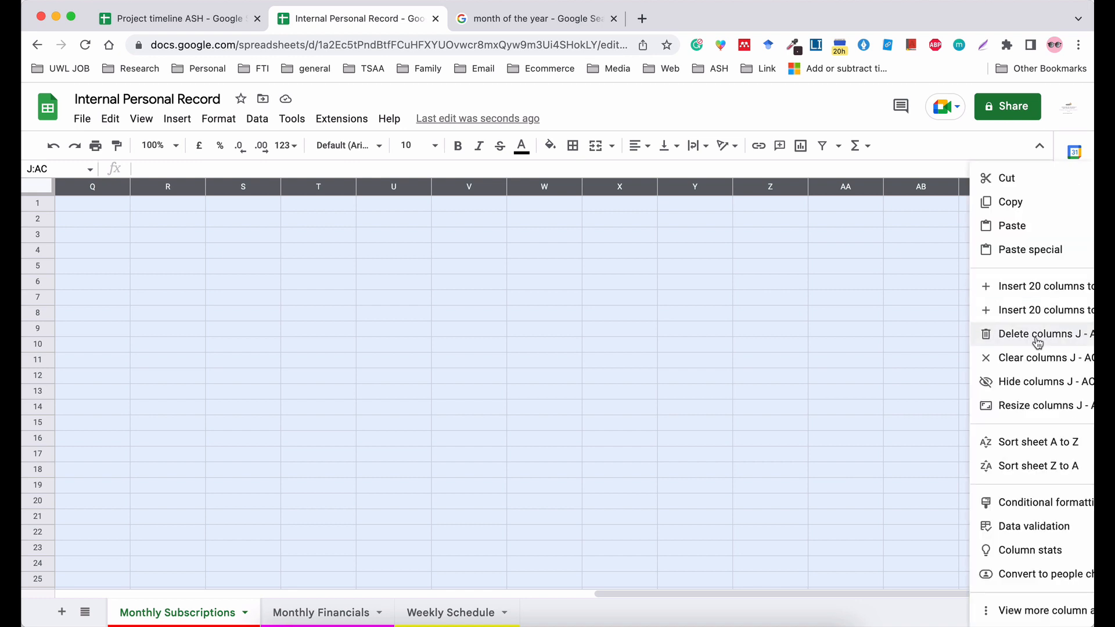
{"action": "left_click", "coordinate": [1037, 339]}
{"action": "left_click", "coordinate": [748, 328]}
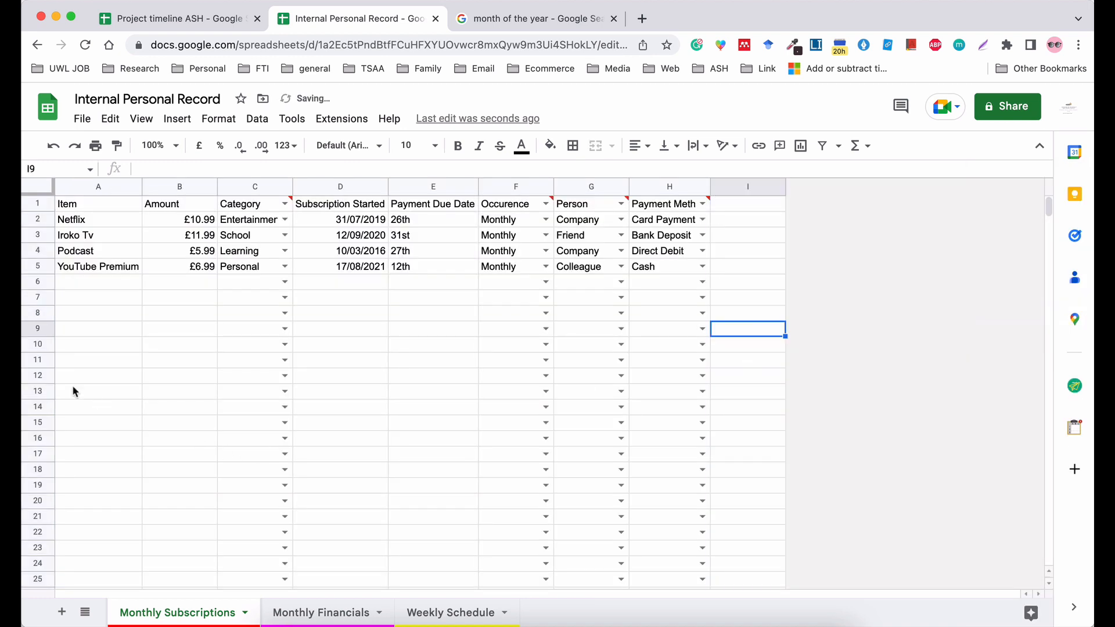
{"action": "scroll", "coordinate": [65, 403], "scroll_direction": "down", "scroll_amount": 15}
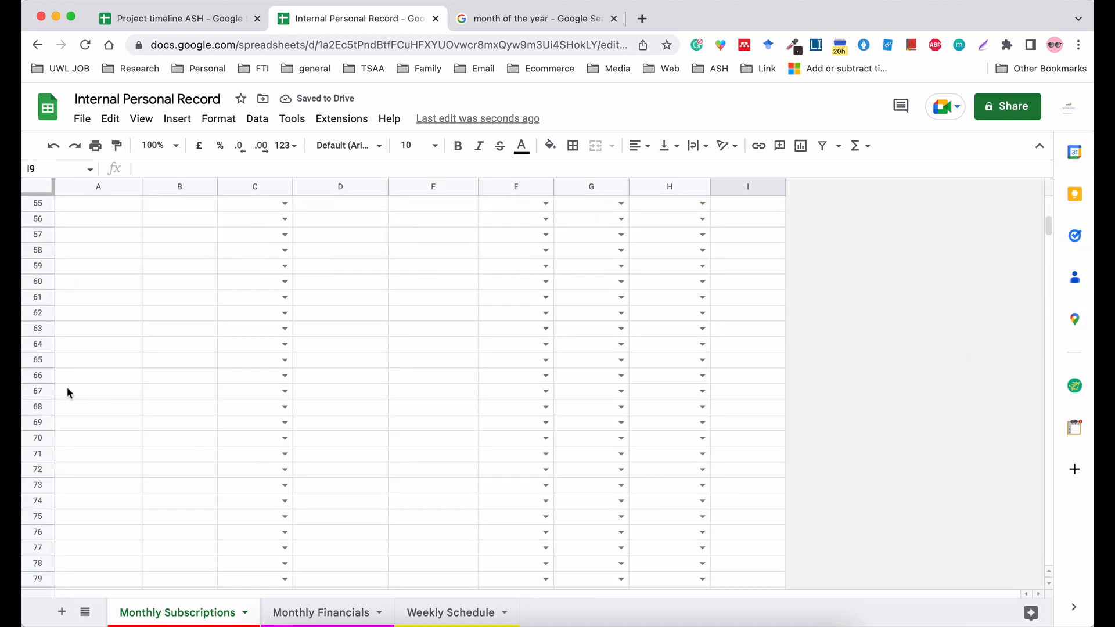
{"action": "scroll", "coordinate": [64, 401], "scroll_direction": "up", "scroll_amount": 15}
{"action": "left_click", "coordinate": [39, 345]}
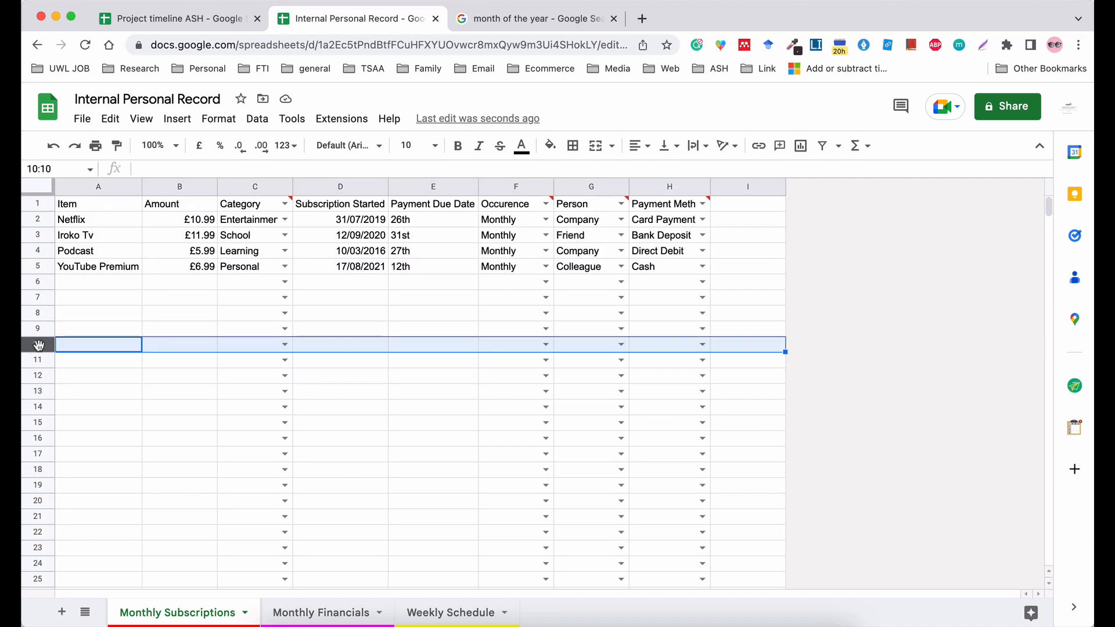
{"action": "key", "text": "super+Down"}
{"action": "scroll", "coordinate": [40, 348], "scroll_direction": "up", "scroll_amount": 20}
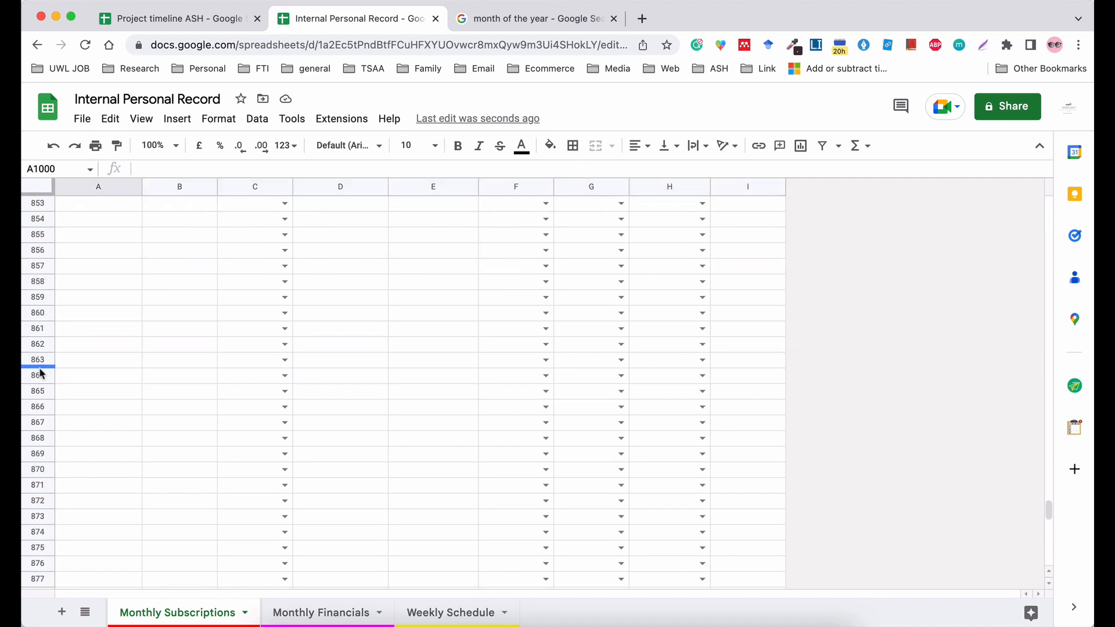
{"action": "left_click", "coordinate": [39, 361]}
{"action": "key", "text": "super+Up"}
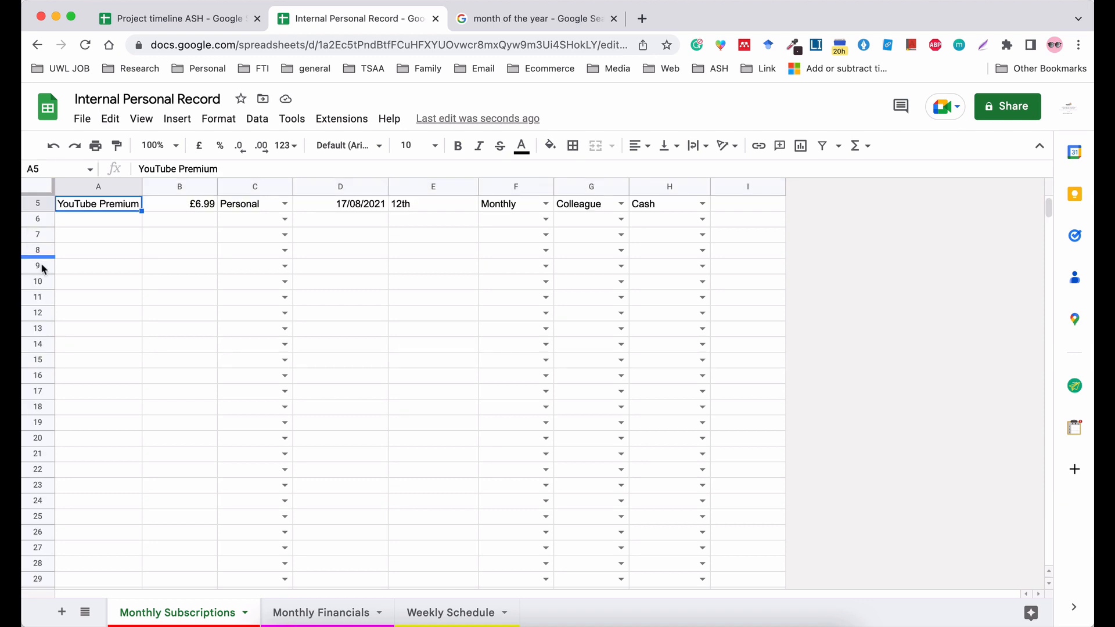
Delete the empty rows 10 to 1000 below the subscriptions table.
{"action": "left_click", "coordinate": [39, 282]}
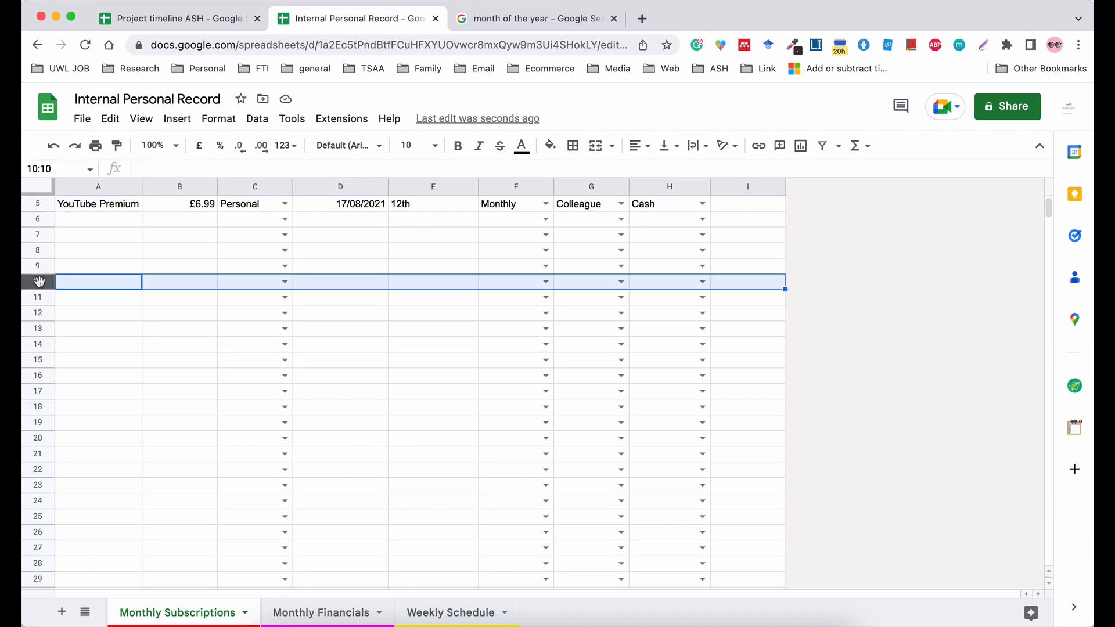
{"action": "key", "text": "shift+super+Down"}
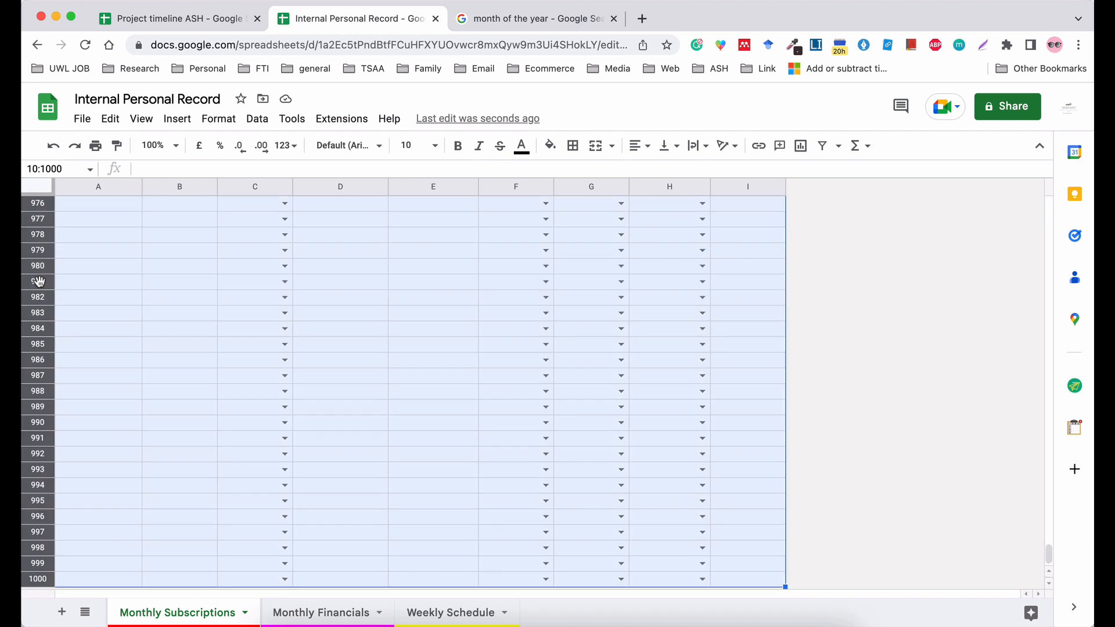
{"action": "scroll", "coordinate": [90, 402], "scroll_direction": "up", "scroll_amount": 20}
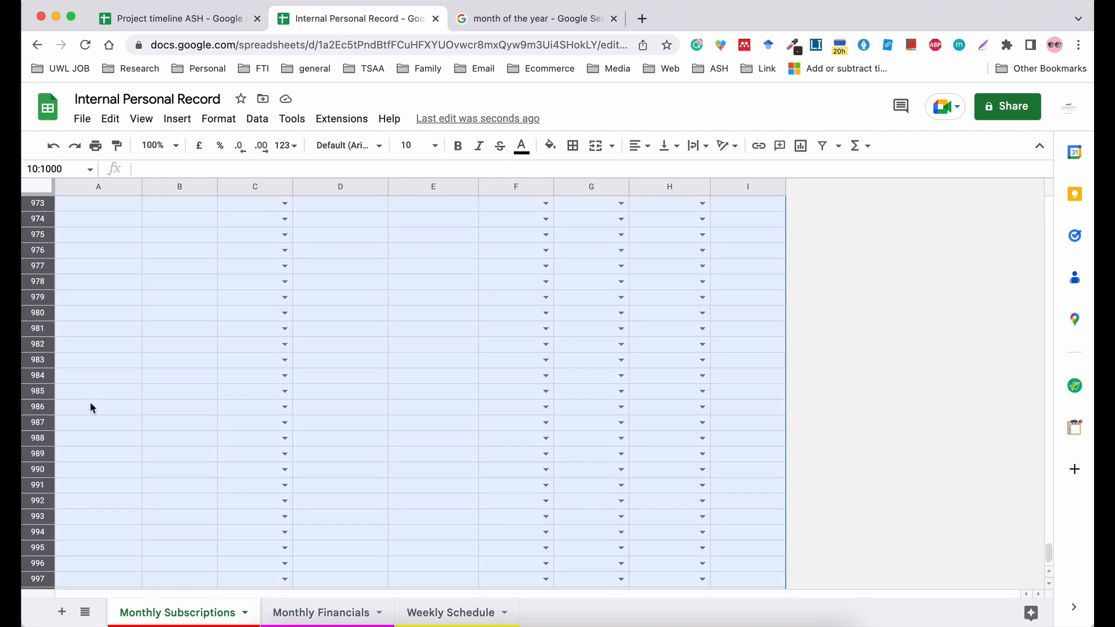
{"action": "scroll", "coordinate": [89, 402], "scroll_direction": "up", "scroll_amount": 20}
{"action": "scroll", "coordinate": [90, 402], "scroll_direction": "up", "scroll_amount": 20}
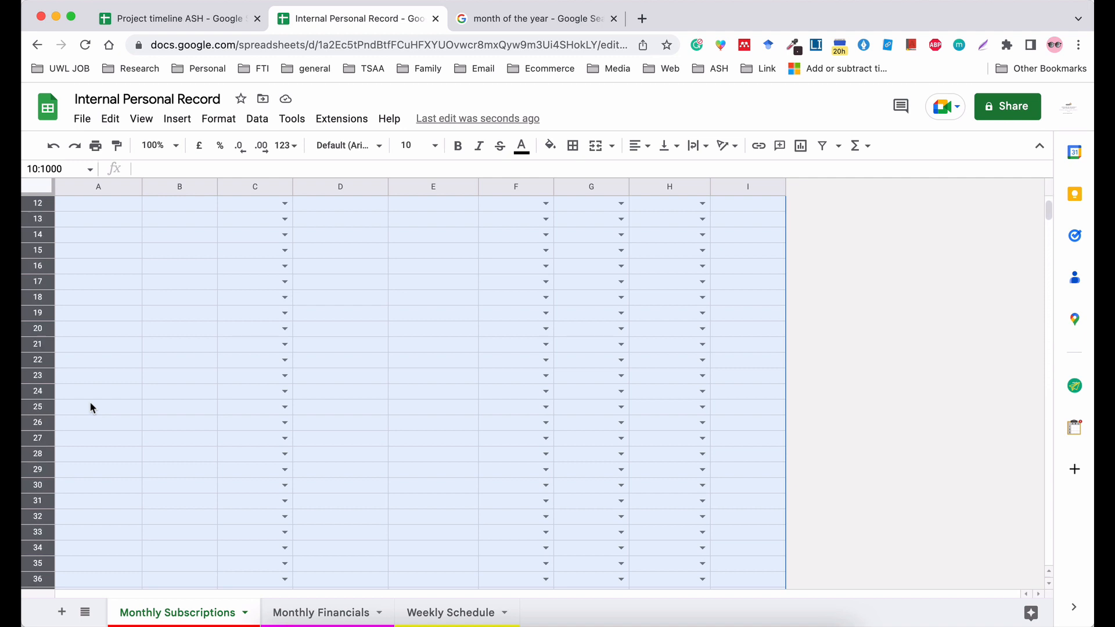
{"action": "right_click", "coordinate": [89, 402]}
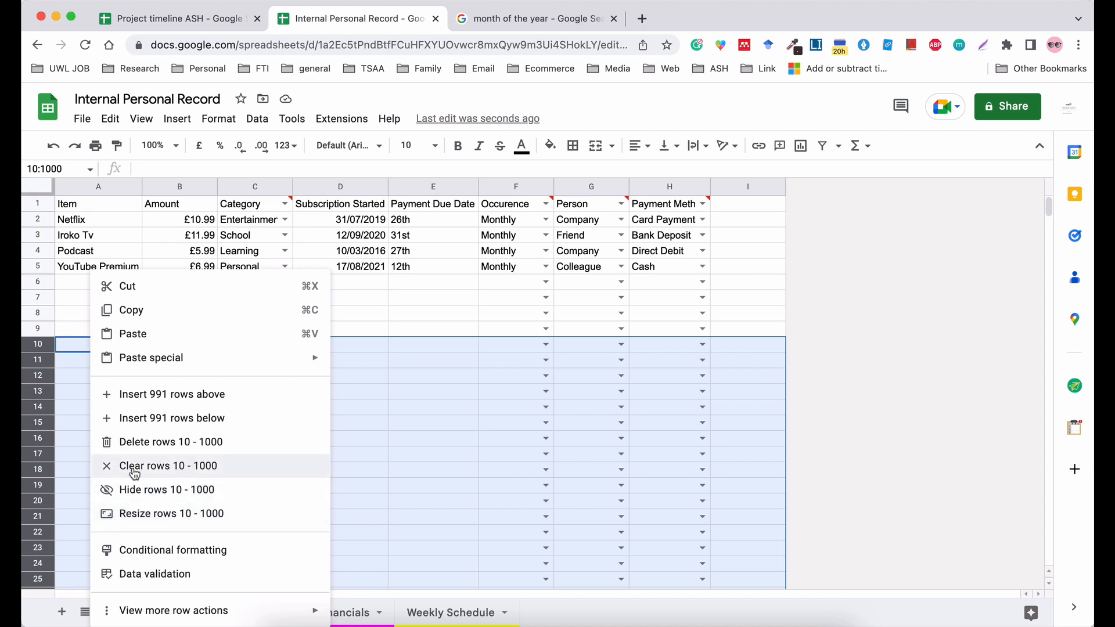
{"action": "left_click", "coordinate": [163, 444]}
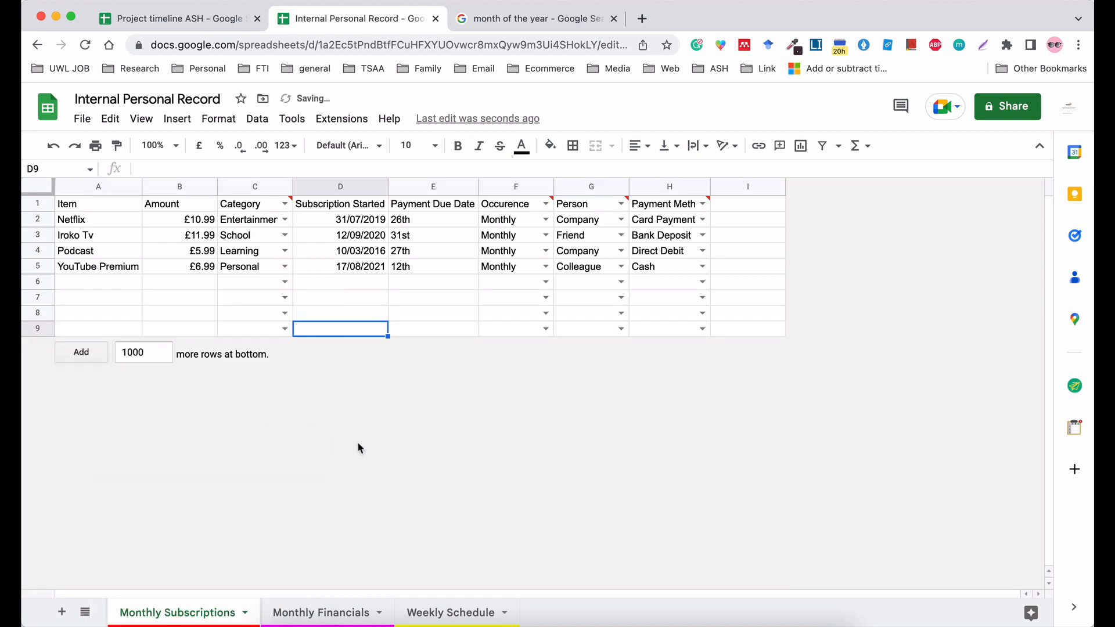
Add 10 more rows at the end of the sheet.
{"action": "left_click", "coordinate": [145, 360]}
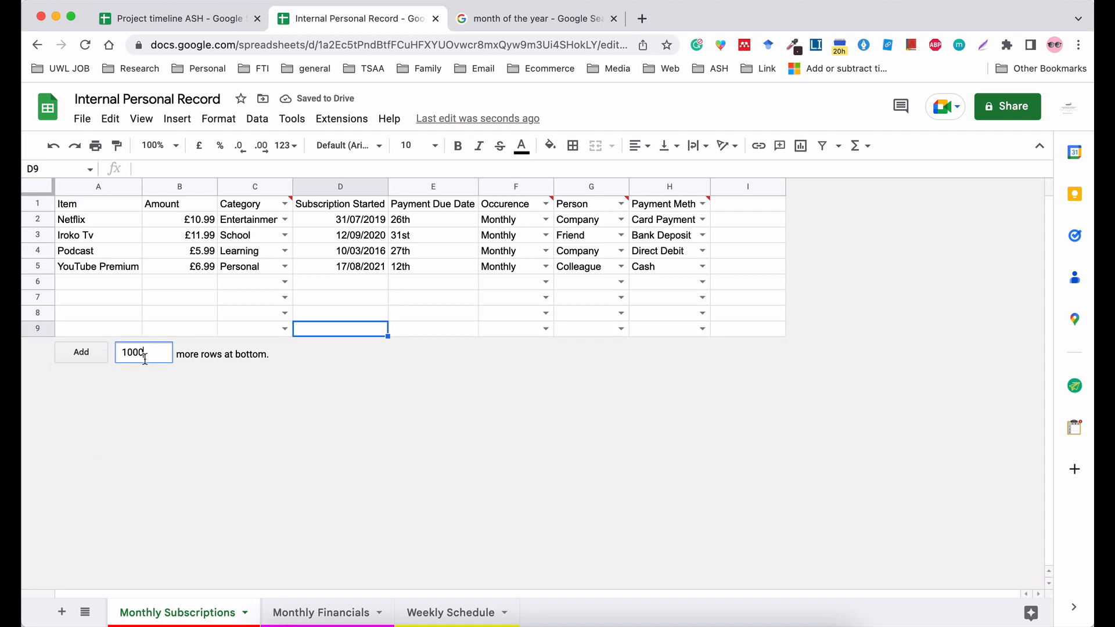
{"action": "key", "text": "BackSpace"}
{"action": "key", "text": "BackSpace"}
{"action": "left_click", "coordinate": [220, 497]}
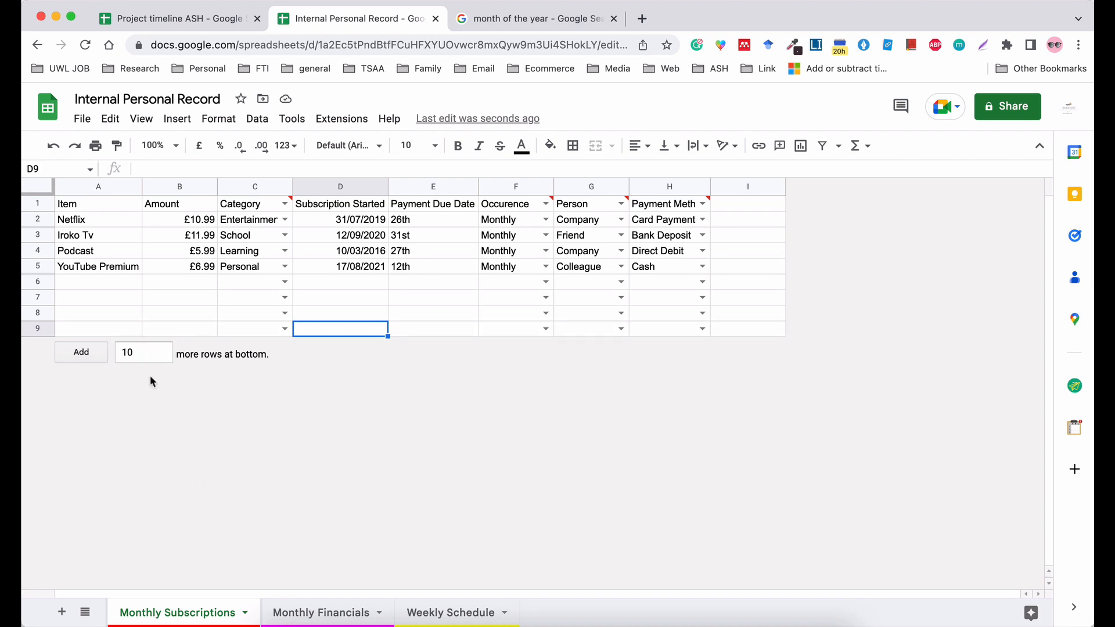
{"action": "left_click", "coordinate": [82, 353]}
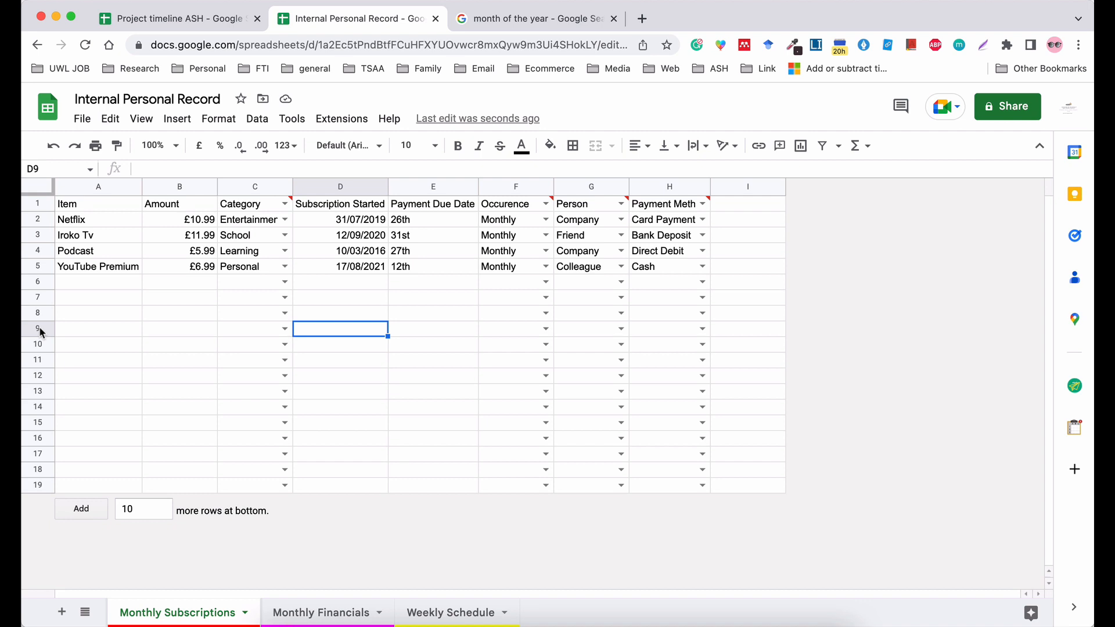
{"action": "left_click_drag", "start_coordinate": [90, 186], "coordinate": [566, 179]}
{"action": "left_click", "coordinate": [351, 440]}
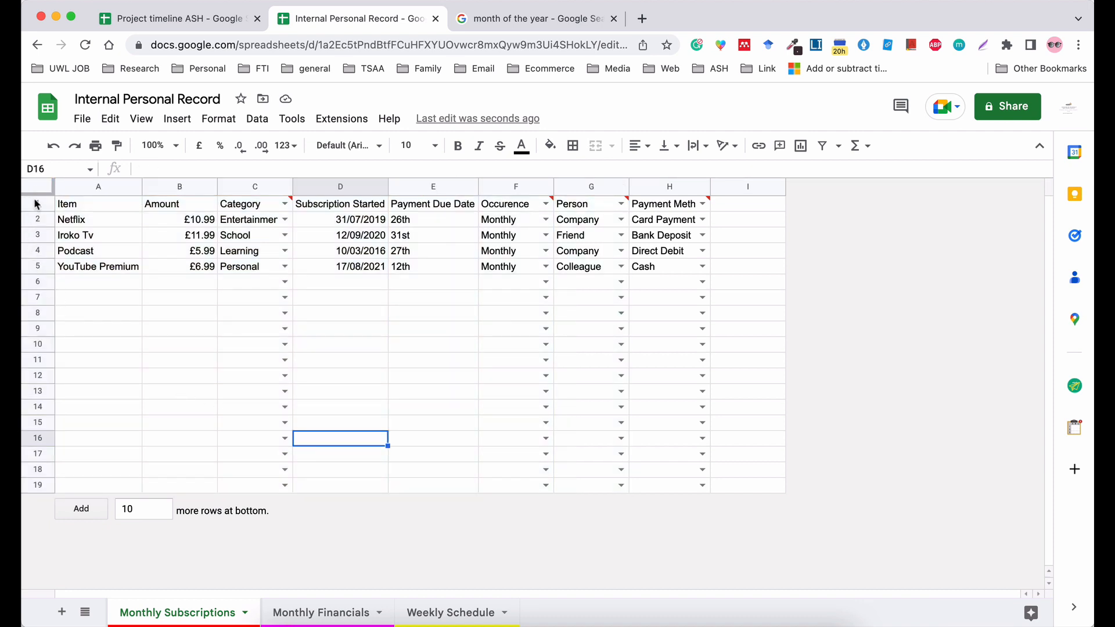
{"action": "left_click", "coordinate": [26, 313]}
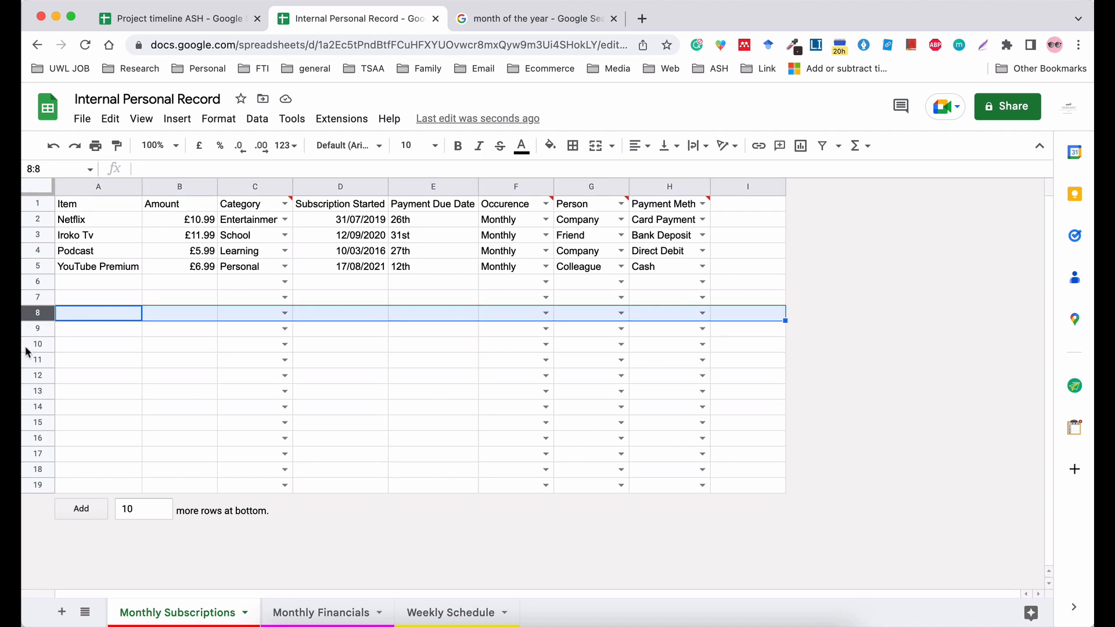
{"action": "left_click", "coordinate": [364, 349]}
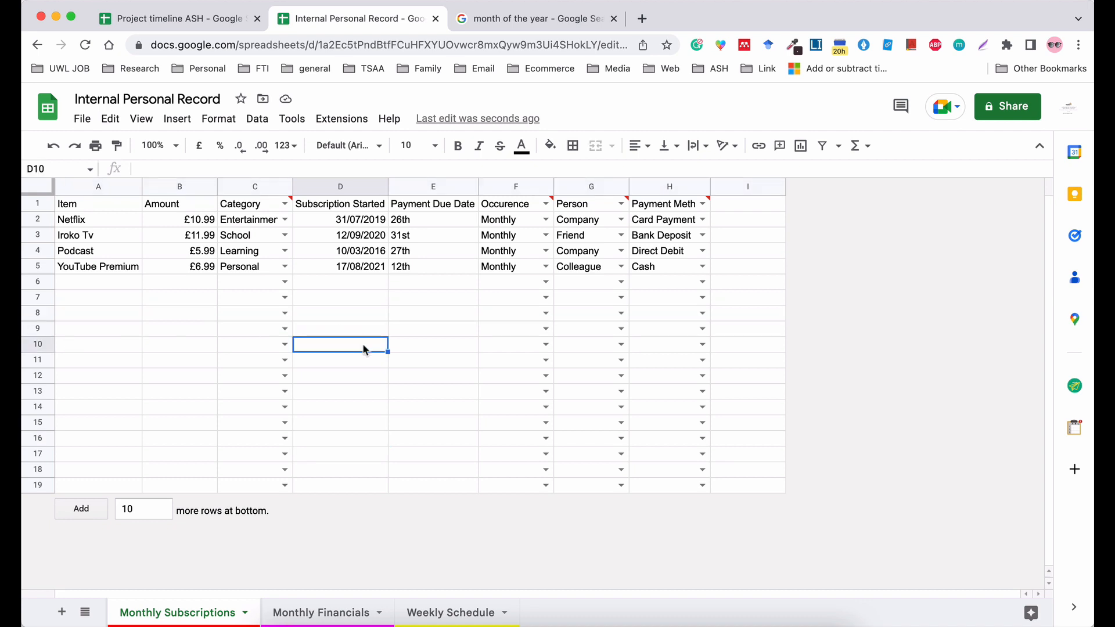
Enter the text E11 in the cell where column E meets row 11.
{"action": "left_click", "coordinate": [418, 184]}
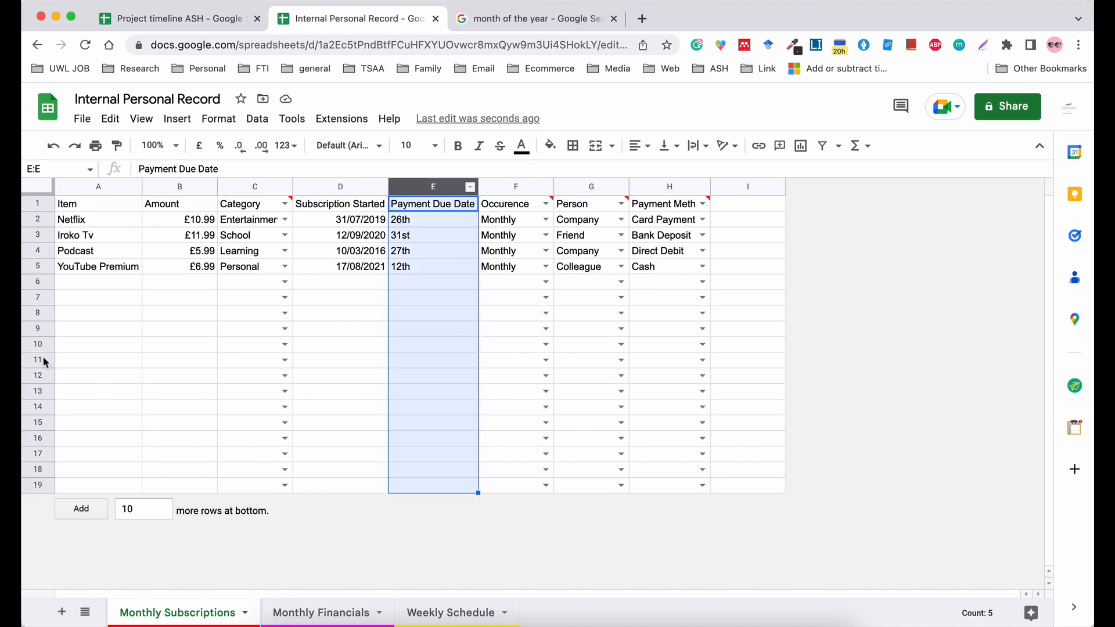
{"action": "left_click", "coordinate": [458, 358]}
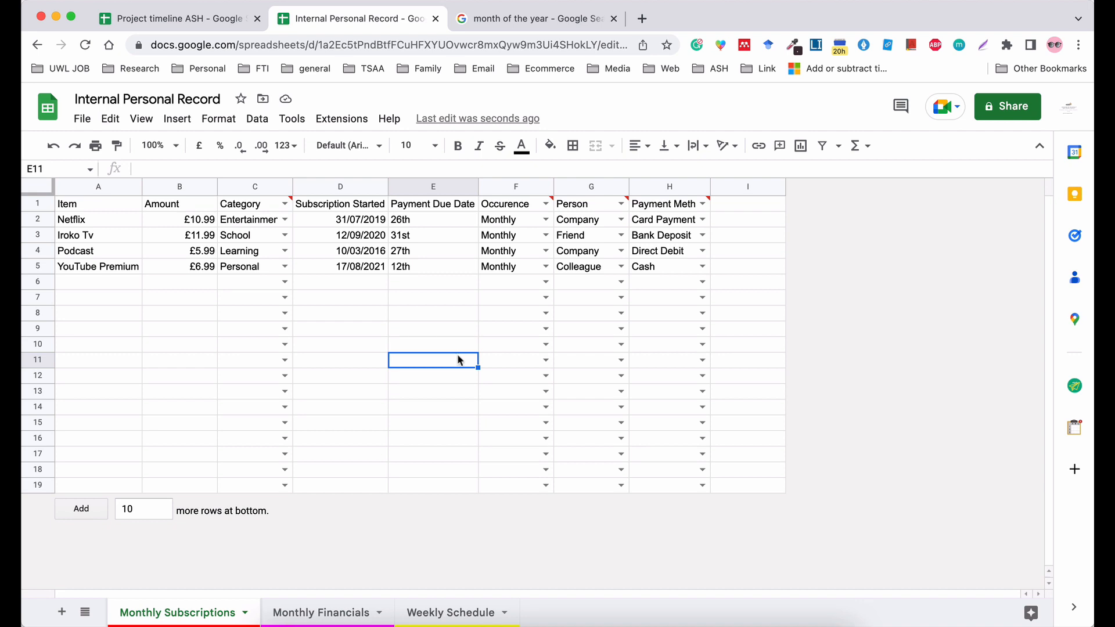
{"action": "type", "text": "E11"}
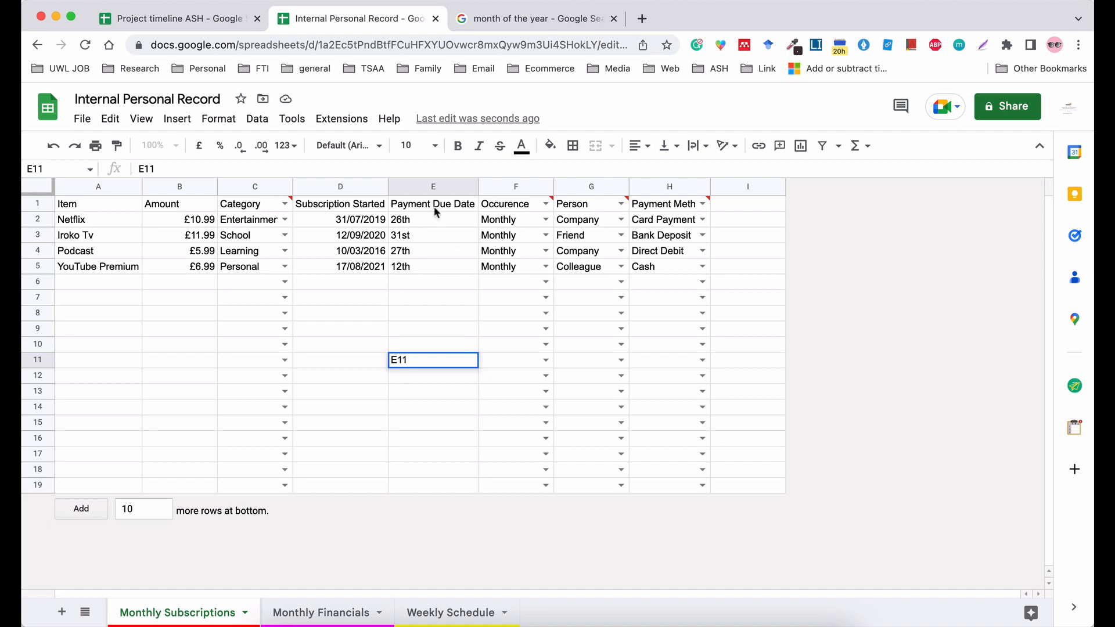
Fill the whole Payment Due Date column with dark red.
{"action": "left_click", "coordinate": [434, 186]}
{"action": "left_click", "coordinate": [548, 149]}
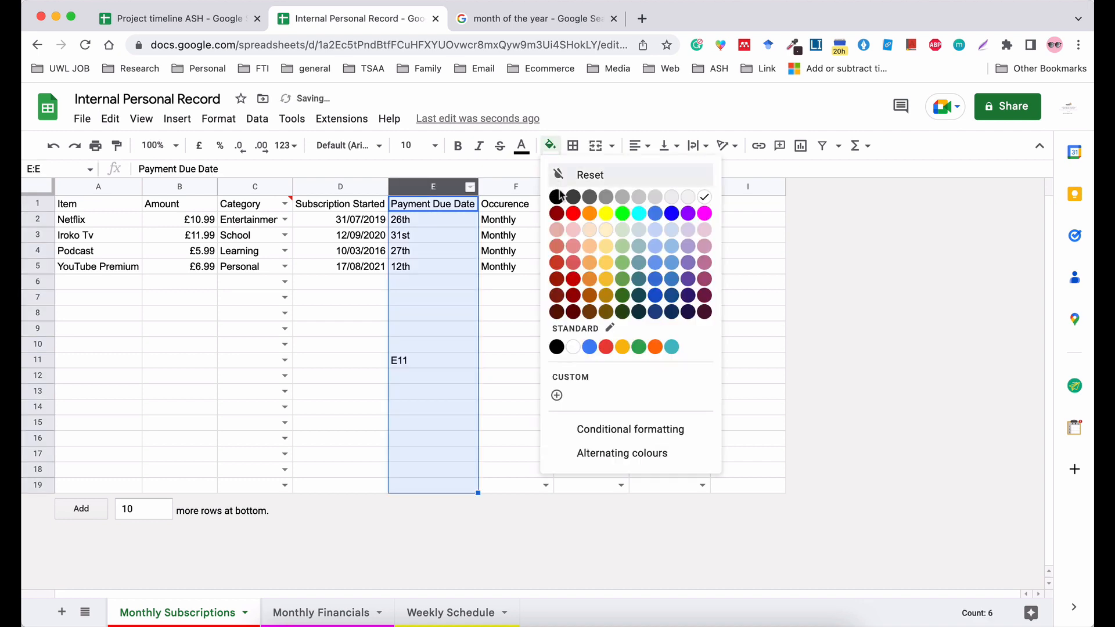
{"action": "left_click", "coordinate": [558, 213]}
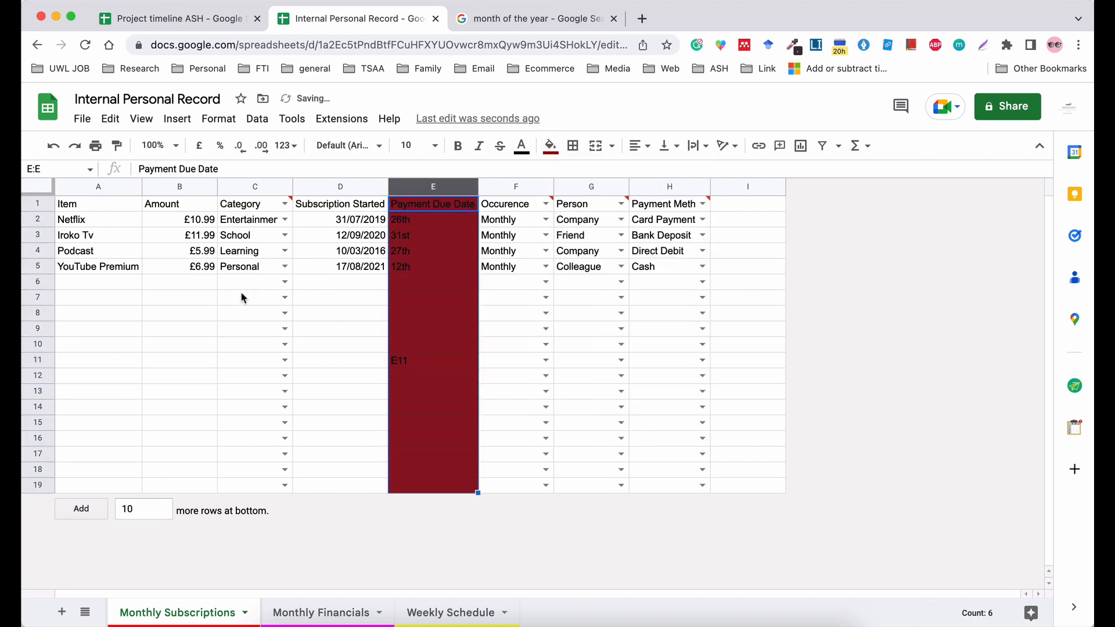
Fill the whole of row 11 with orange and select the cell where it crosses column E.
{"action": "left_click", "coordinate": [37, 359]}
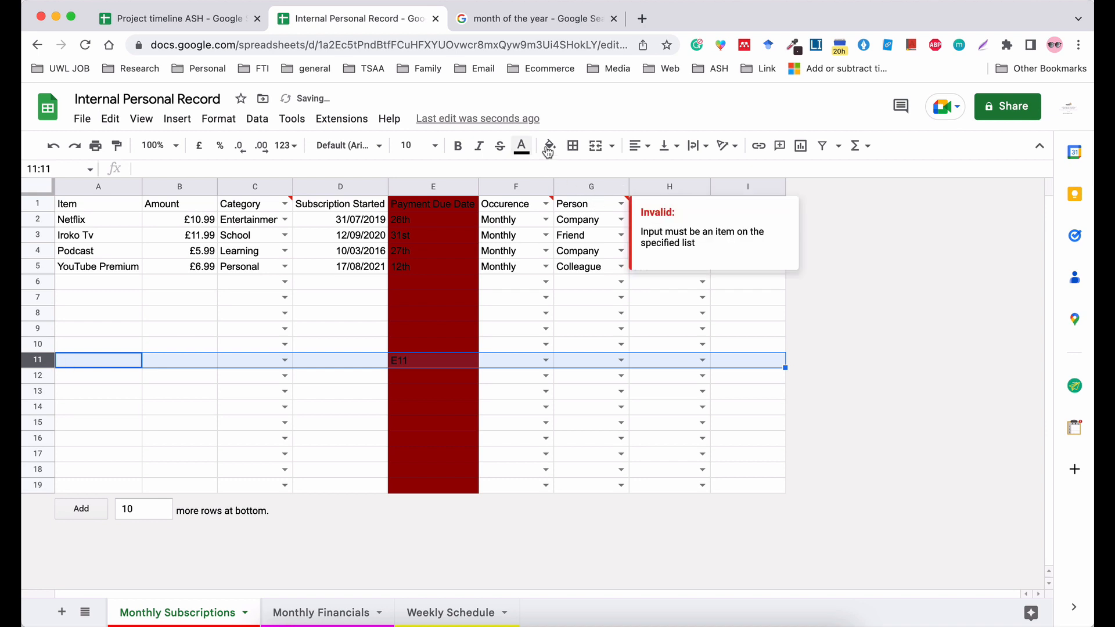
{"action": "left_click", "coordinate": [548, 148]}
{"action": "left_click", "coordinate": [583, 213]}
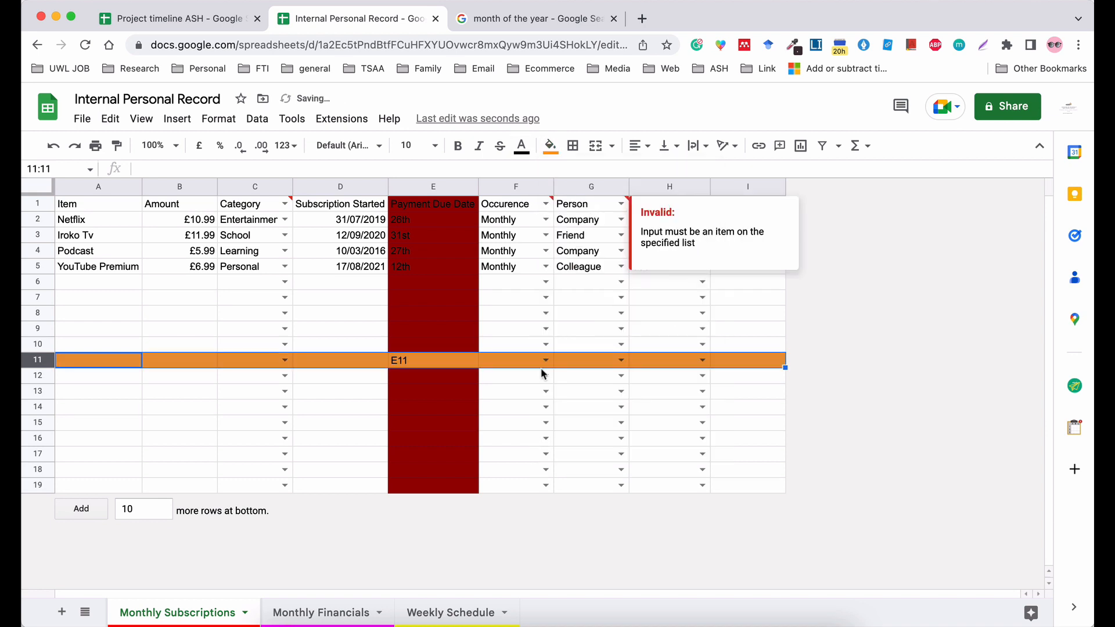
{"action": "left_click", "coordinate": [523, 407]}
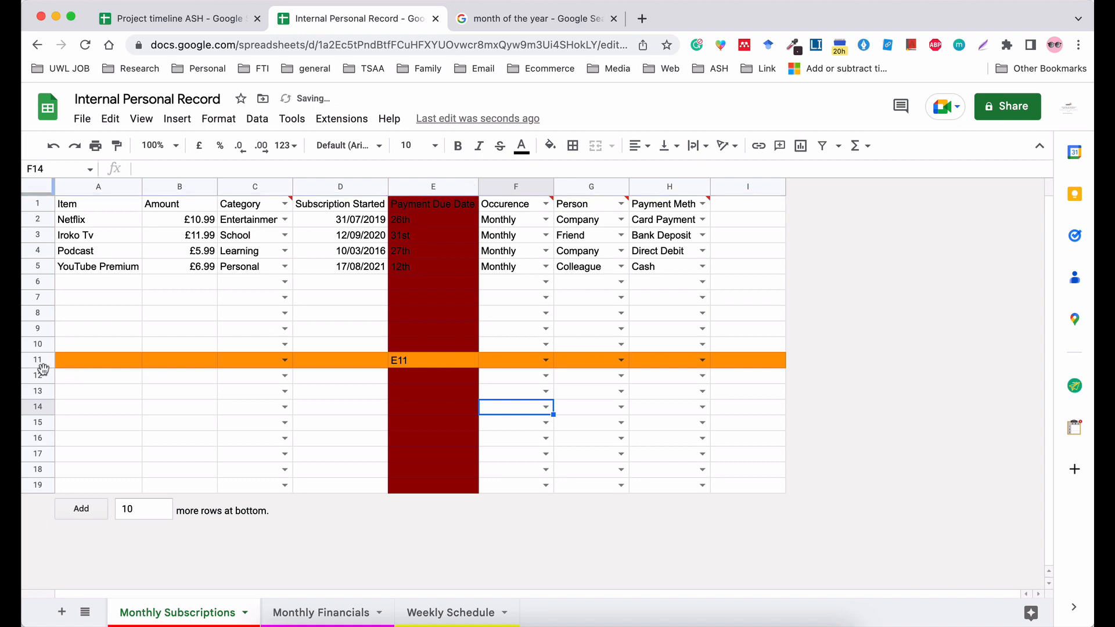
{"action": "left_click", "coordinate": [430, 362]}
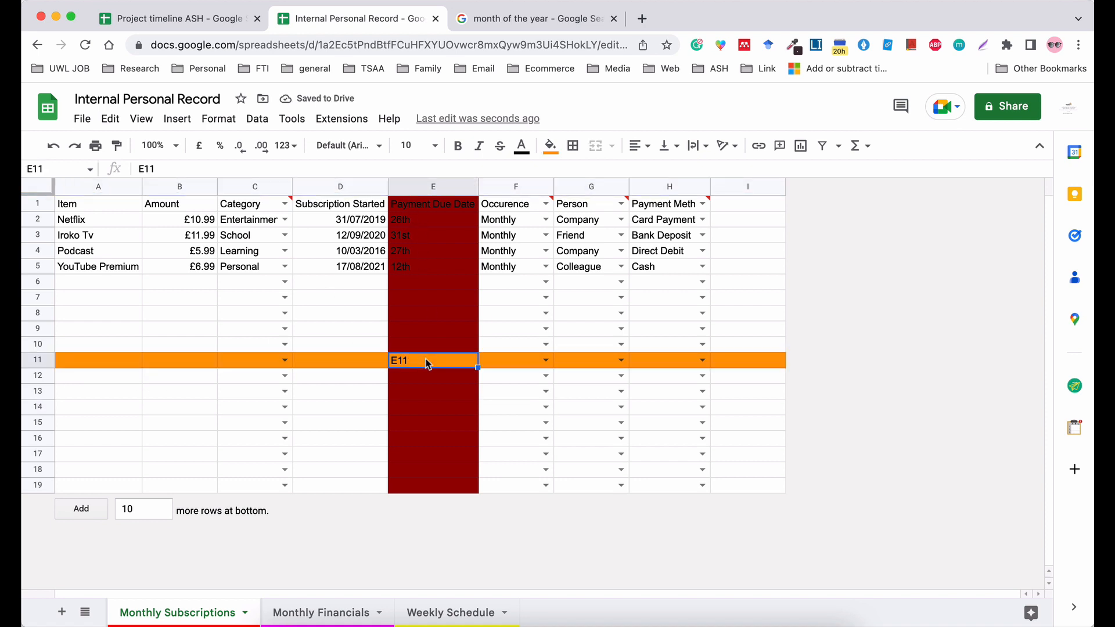
Fill cell I16 with yellow, and highlight its column I and row 16.
{"action": "left_click", "coordinate": [743, 441]}
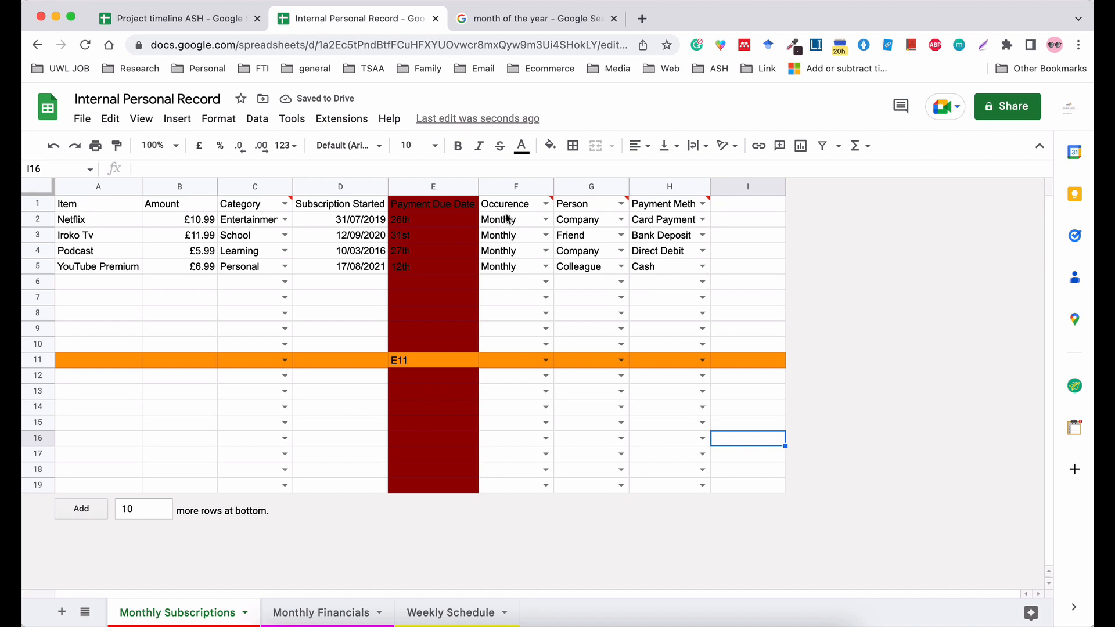
{"action": "left_click", "coordinate": [550, 146]}
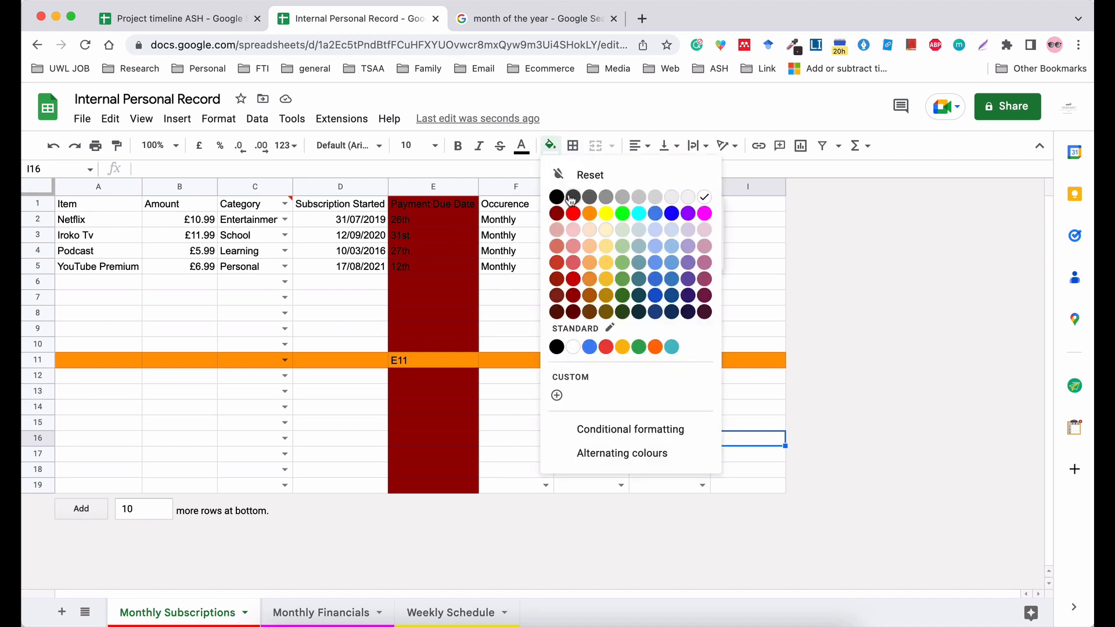
{"action": "left_click", "coordinate": [605, 214]}
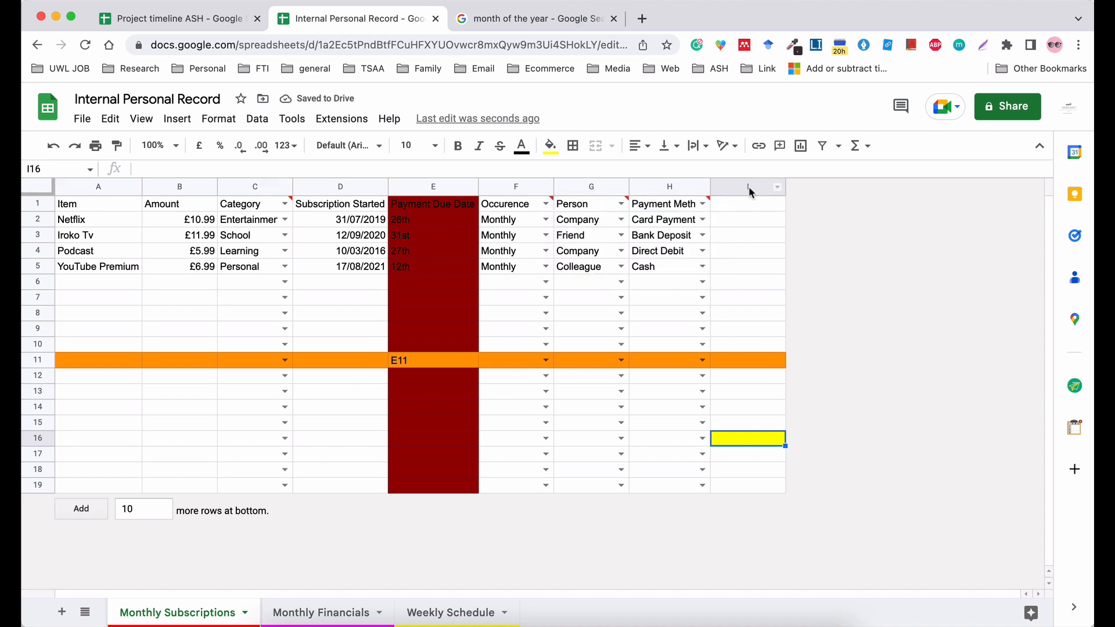
{"action": "left_click", "coordinate": [748, 187]}
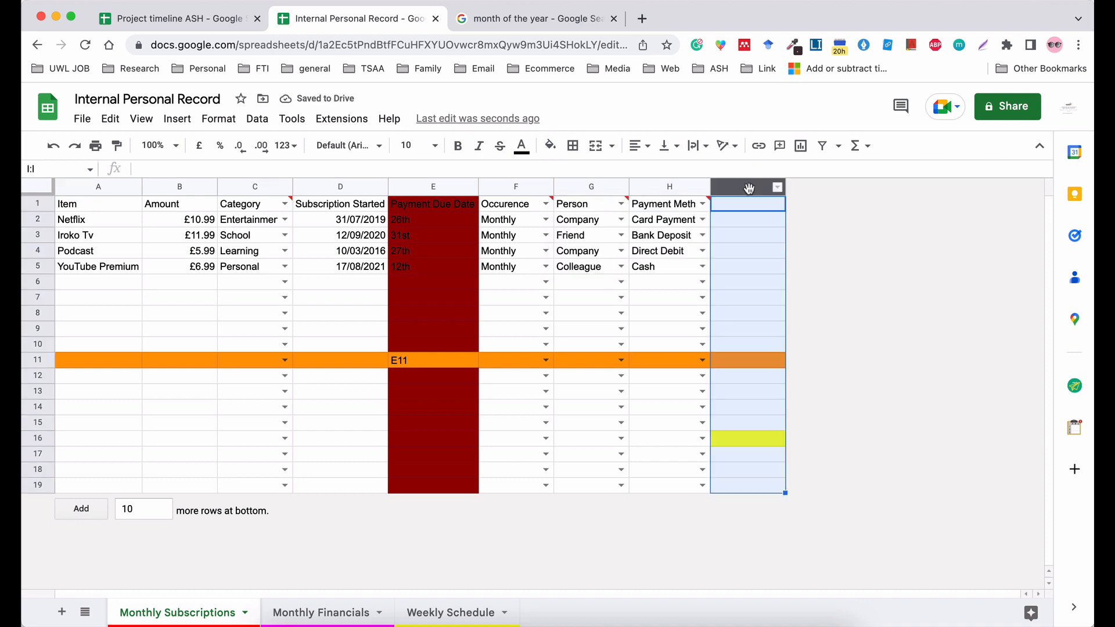
{"action": "left_click", "coordinate": [39, 438]}
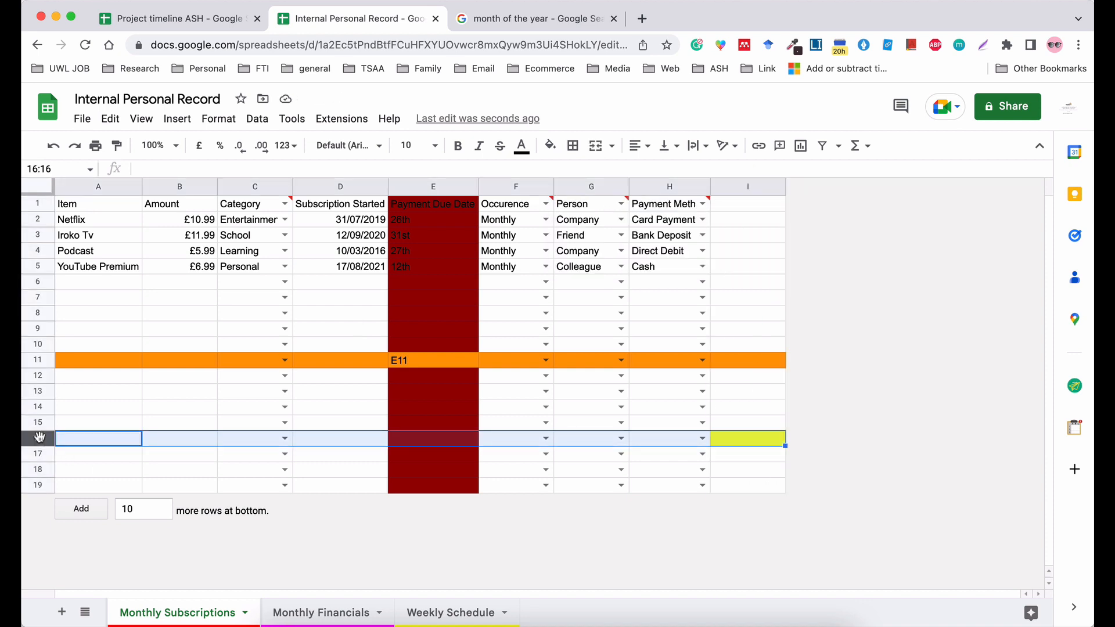
Undo the yellow cell fill, the orange row fill and the dark red column fill.
{"action": "key", "text": "super+z"}
{"action": "key", "text": "super+z"}
{"action": "key", "text": "super+z"}
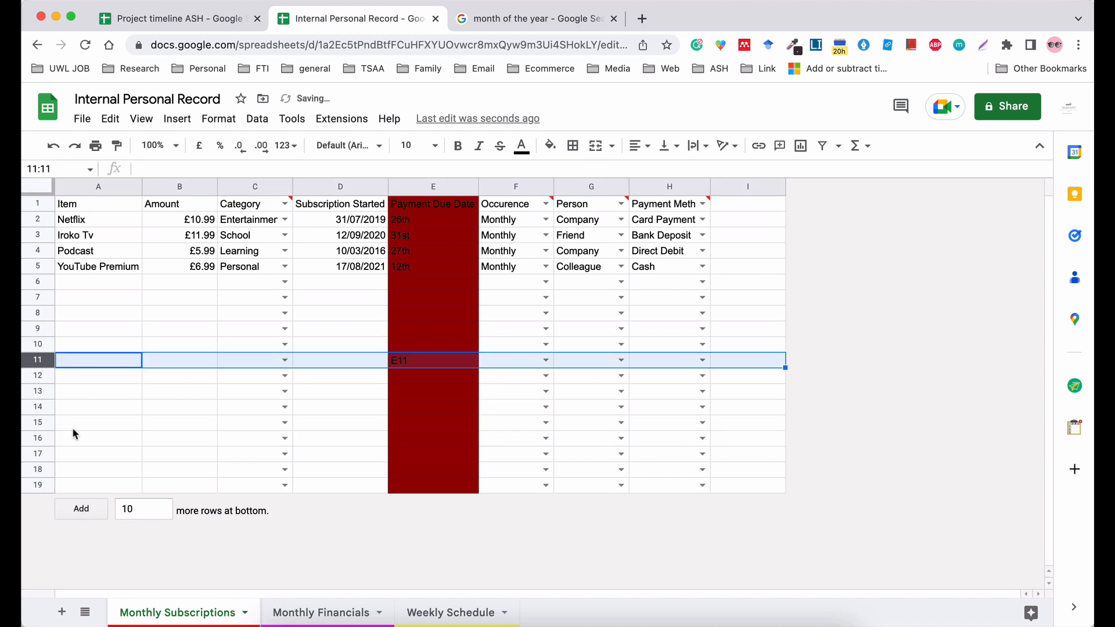
{"action": "key", "text": "super+z"}
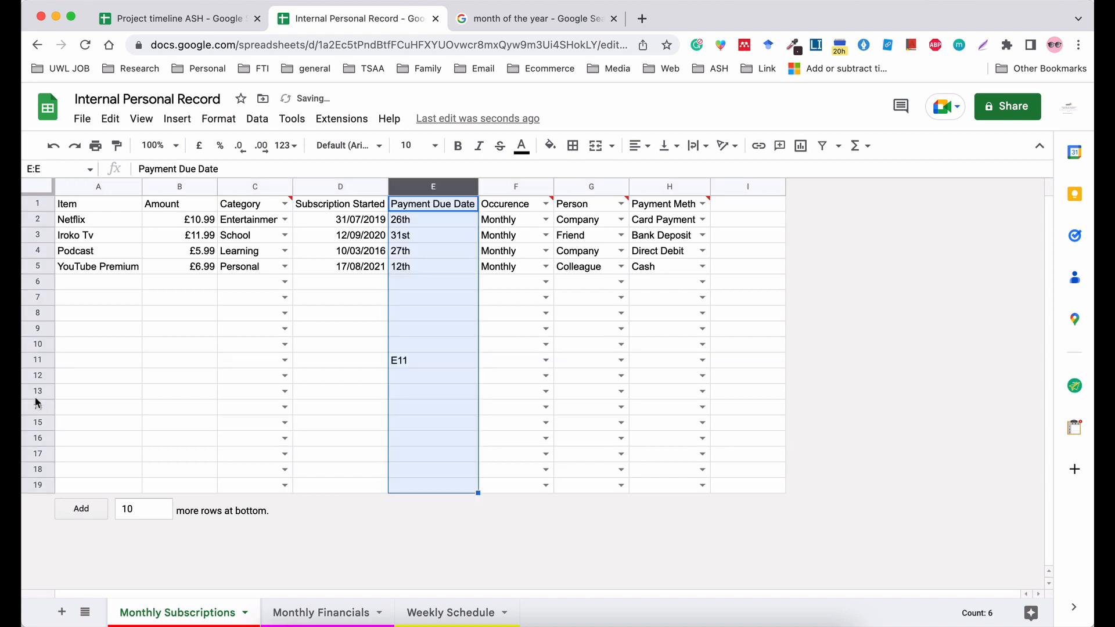
Deselect the Payment Due Date column and undo the text entry in cell E11.
{"action": "left_click", "coordinate": [113, 380]}
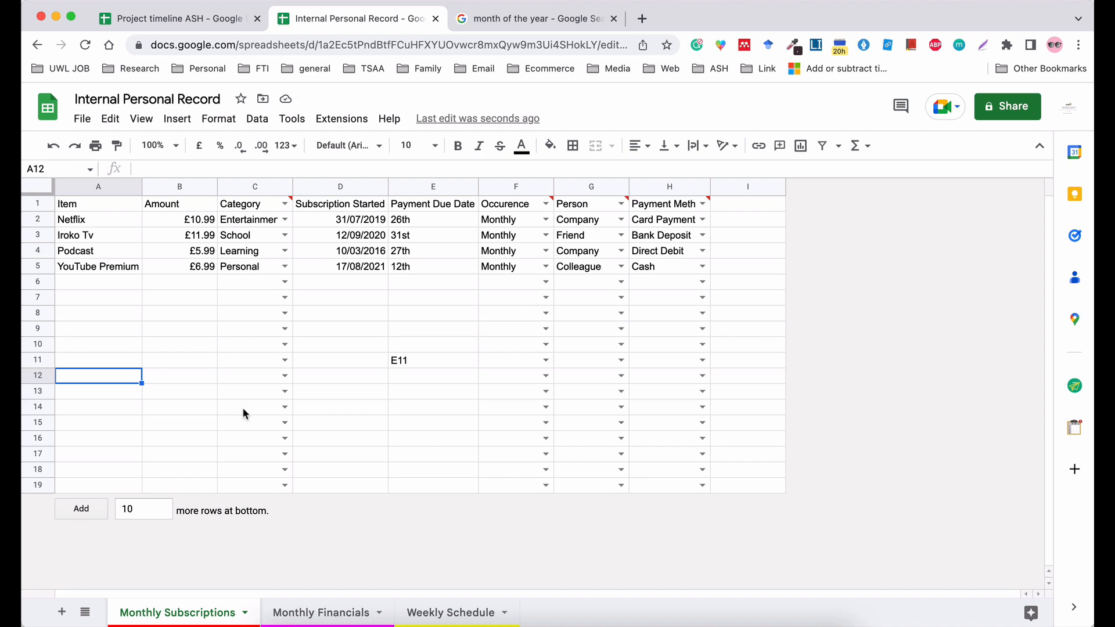
{"action": "key", "text": "super+z"}
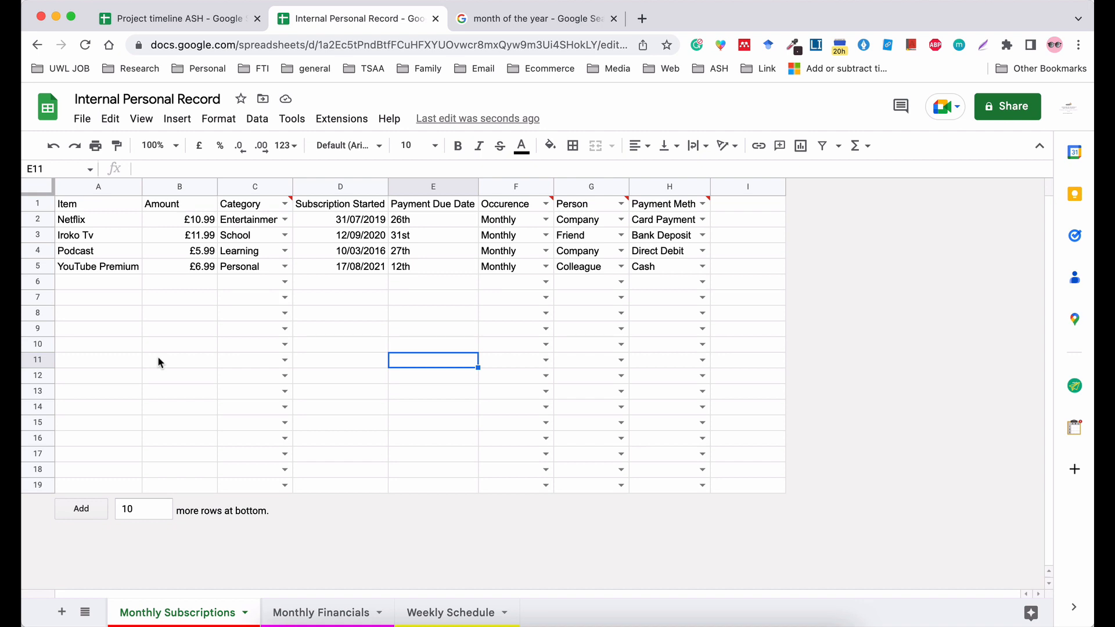
Total the subscription amounts in cell B6 with the formula =SUM(B2:B5).
{"action": "left_click", "coordinate": [178, 282]}
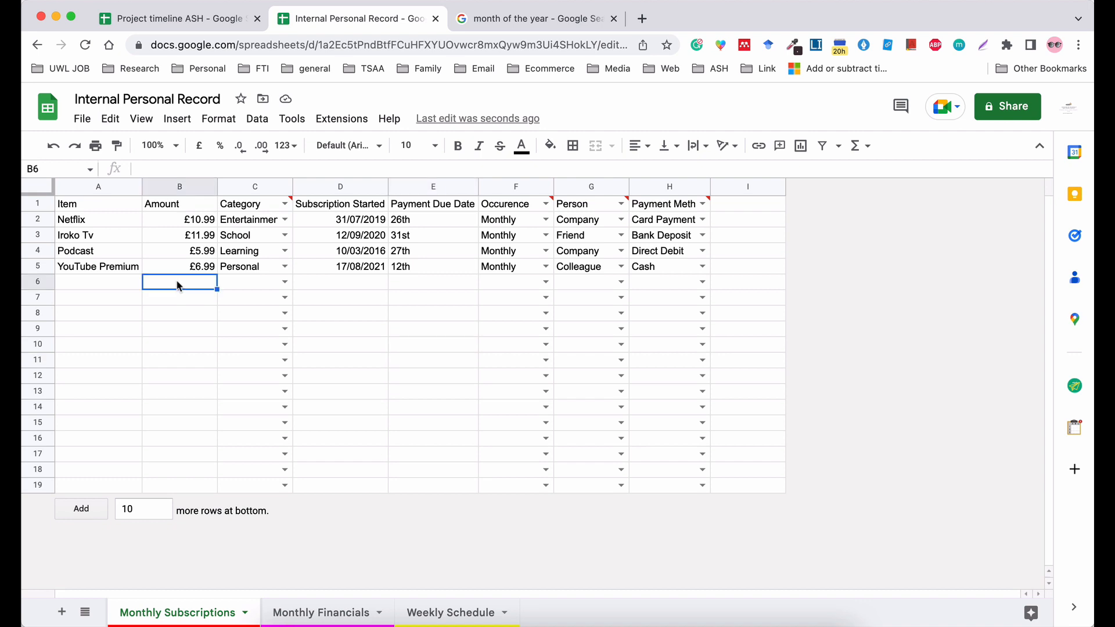
{"action": "type", "text": "="}
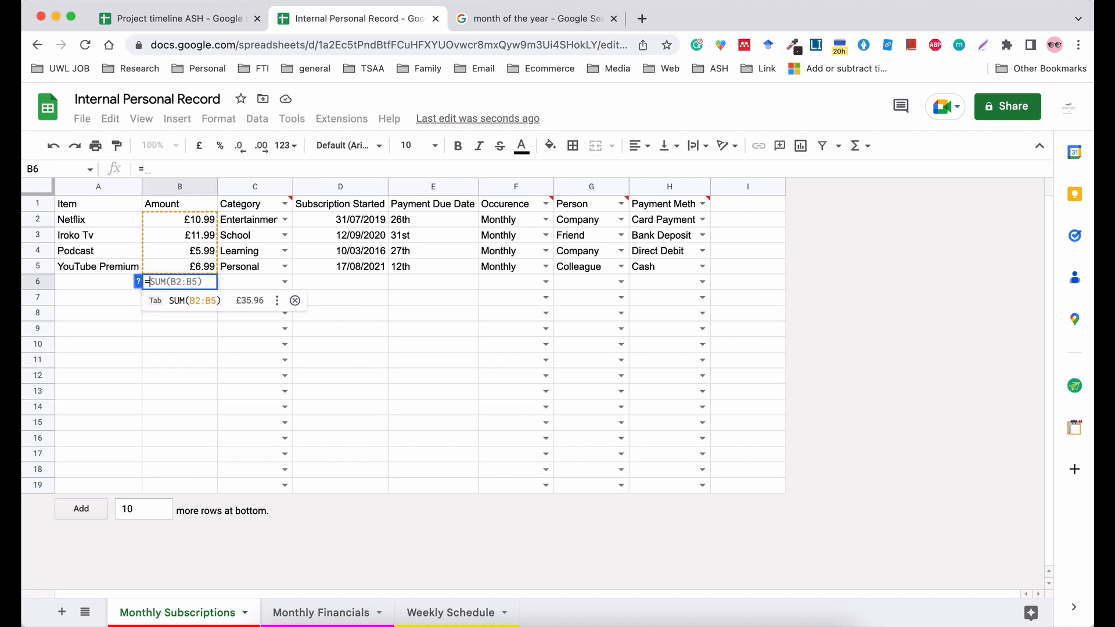
{"action": "type", "text": "S"}
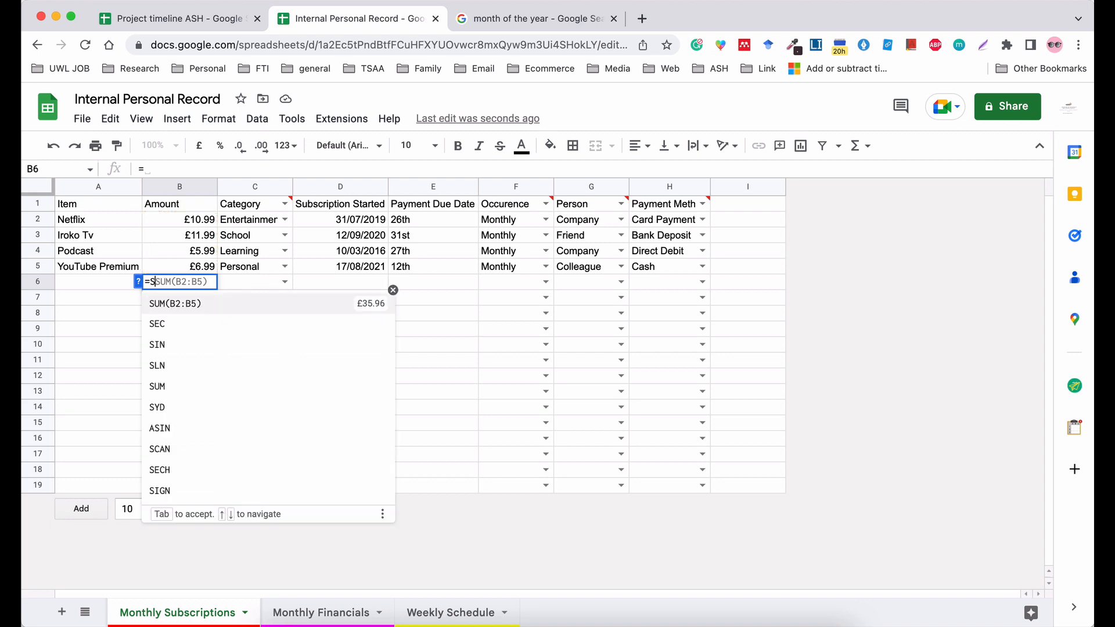
{"action": "type", "text": "UM"}
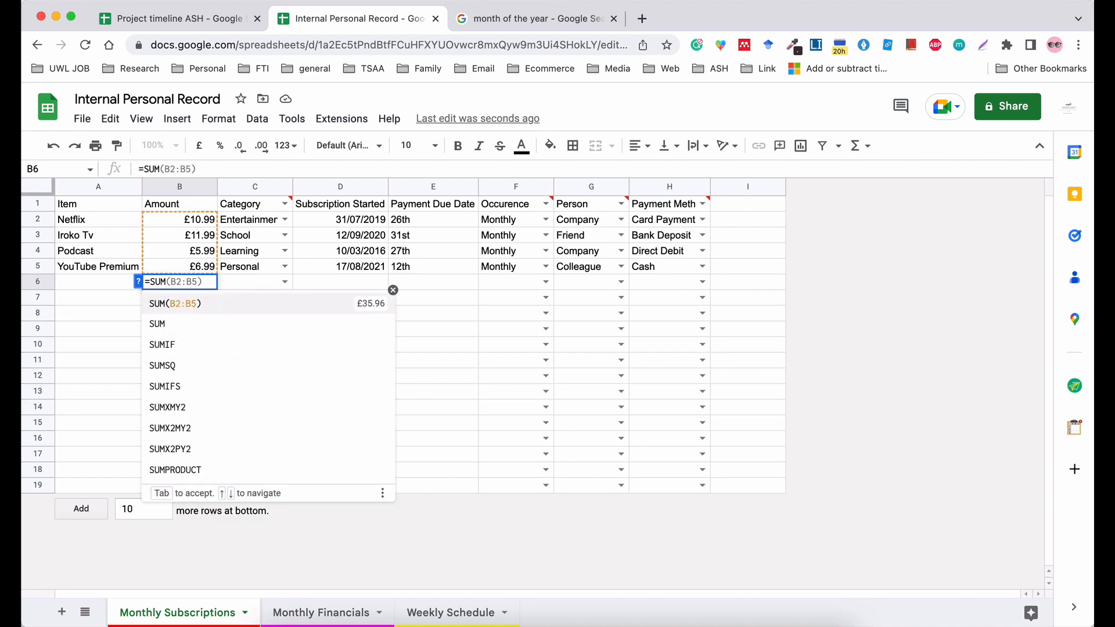
{"action": "type", "text": "("}
{"action": "left_click_drag", "start_coordinate": [181, 221], "coordinate": [180, 260]}
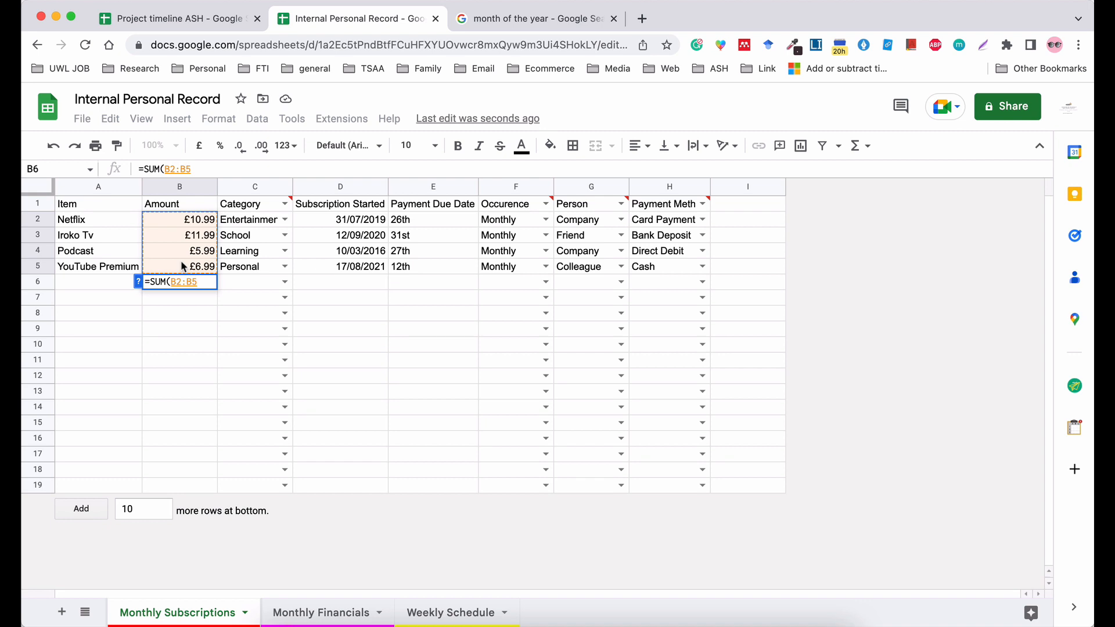
{"action": "key", "text": "Tab"}
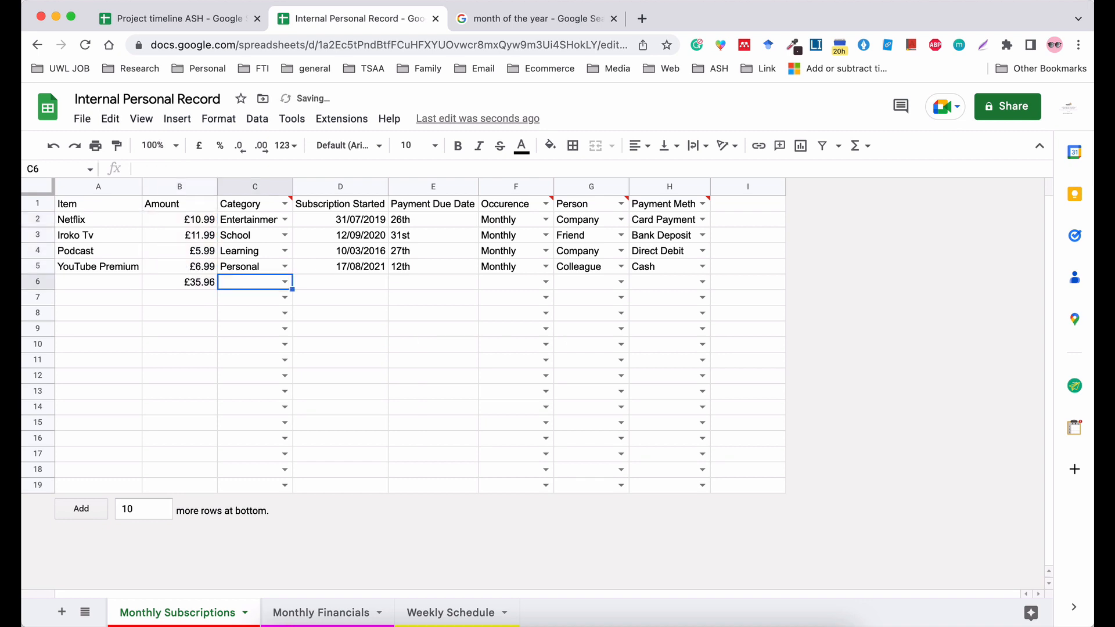
Clear the SUM formula from cell B6 below the amounts.
{"action": "left_click", "coordinate": [187, 284]}
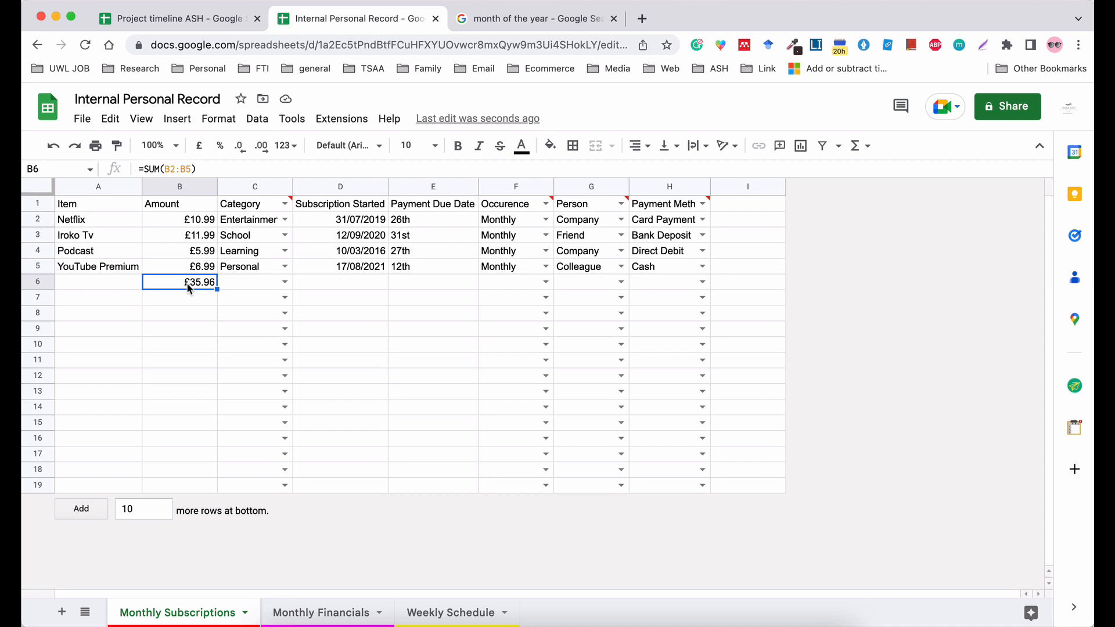
{"action": "key", "text": "BackSpace"}
{"action": "left_click", "coordinate": [797, 1]}
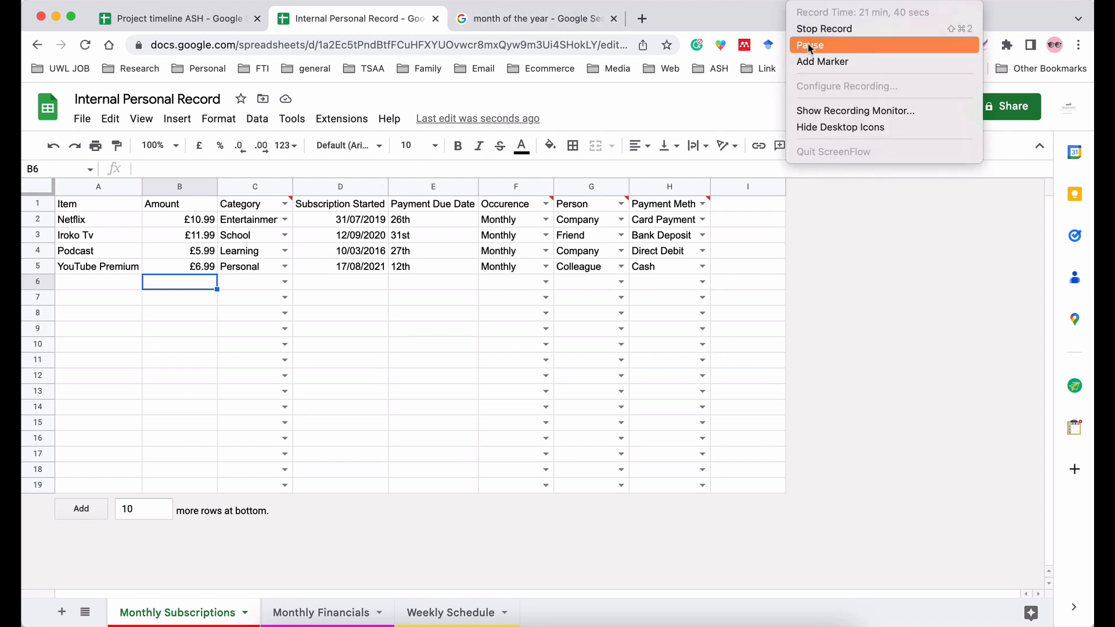